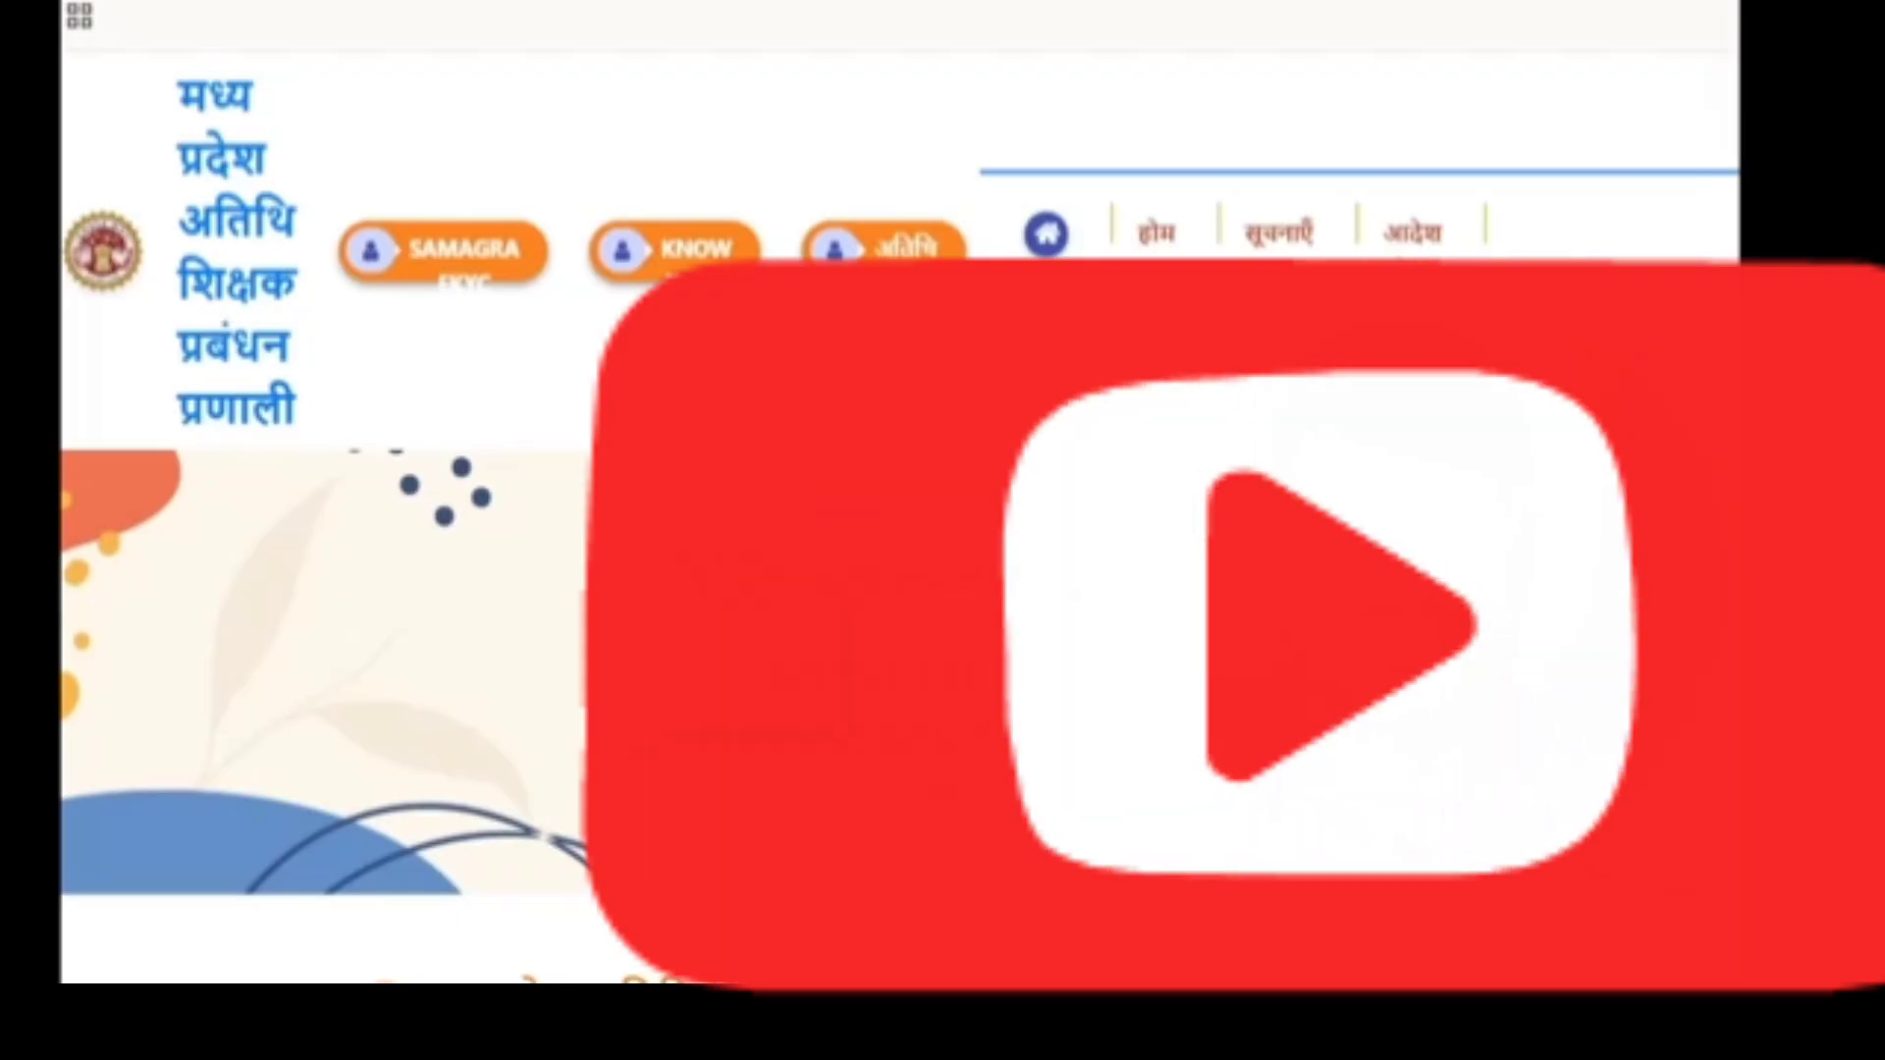
Enter the guest teacher portal and open the Update Information form of the Guest Faculty Management System
click(915, 246)
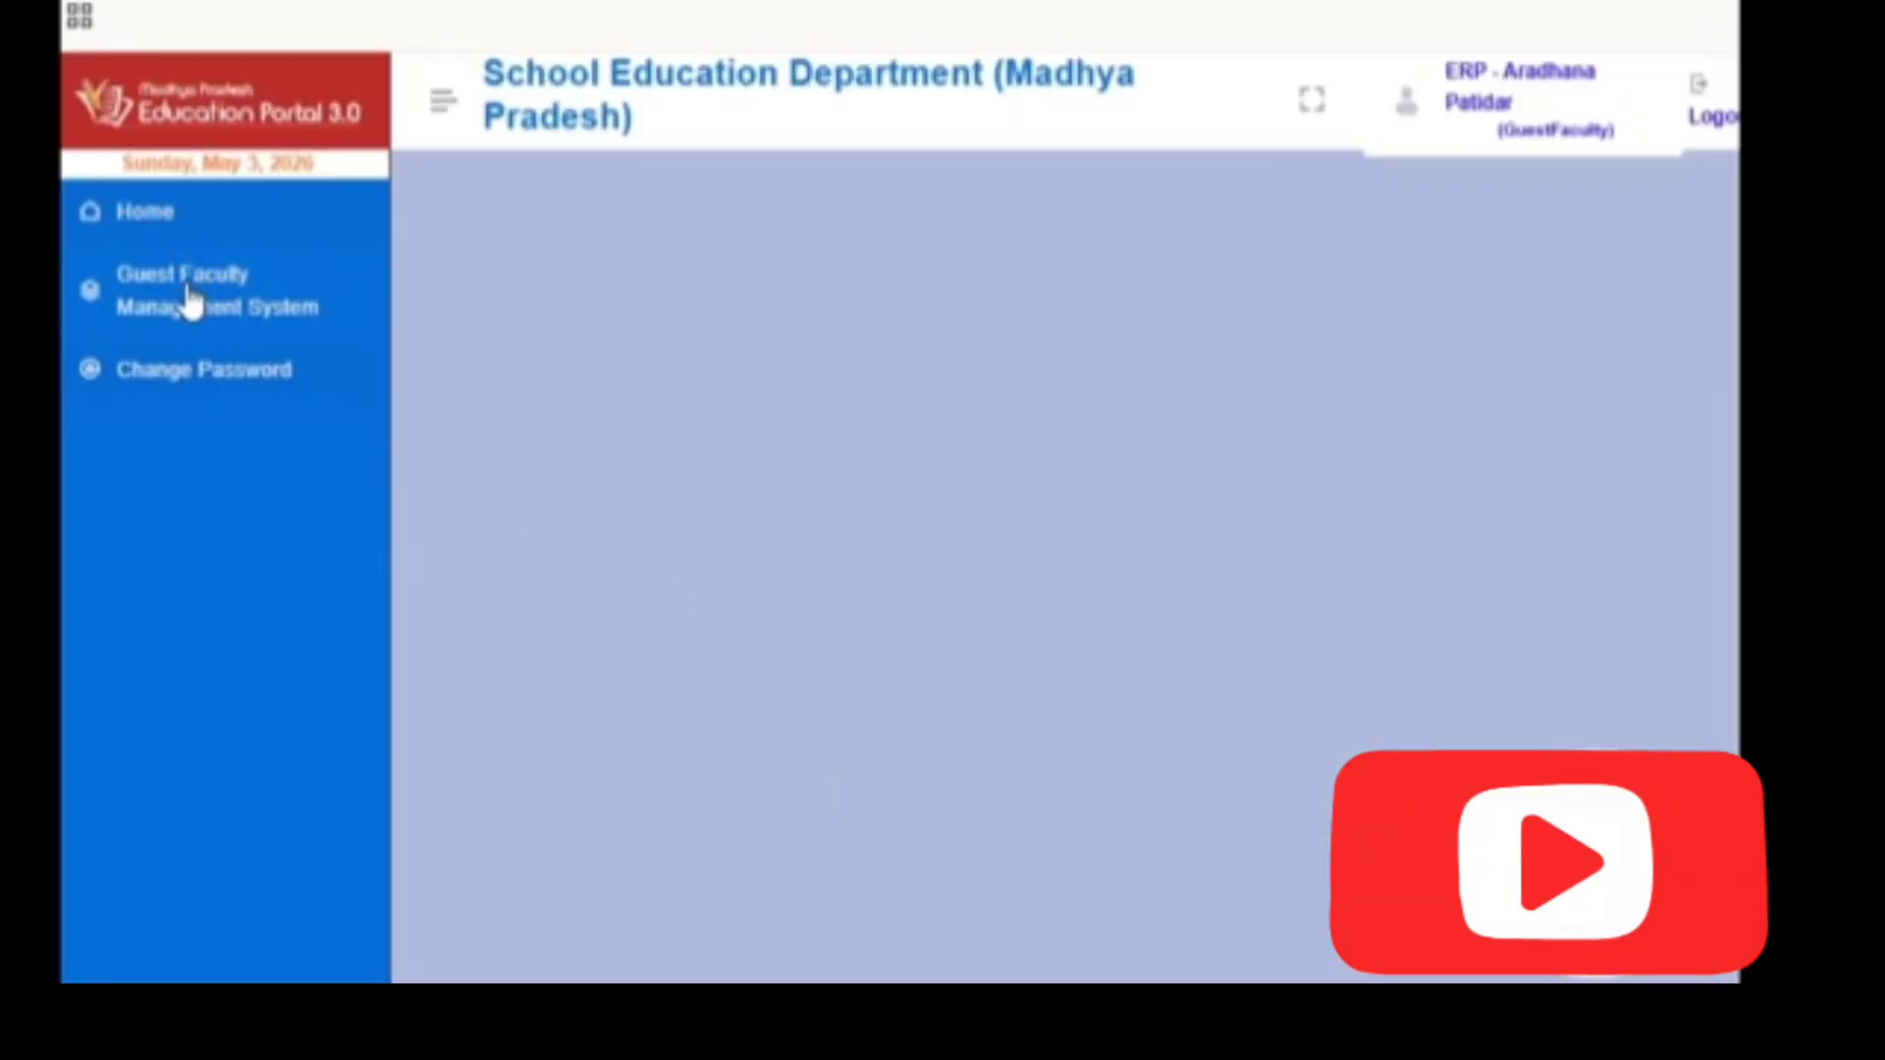
click(232, 302)
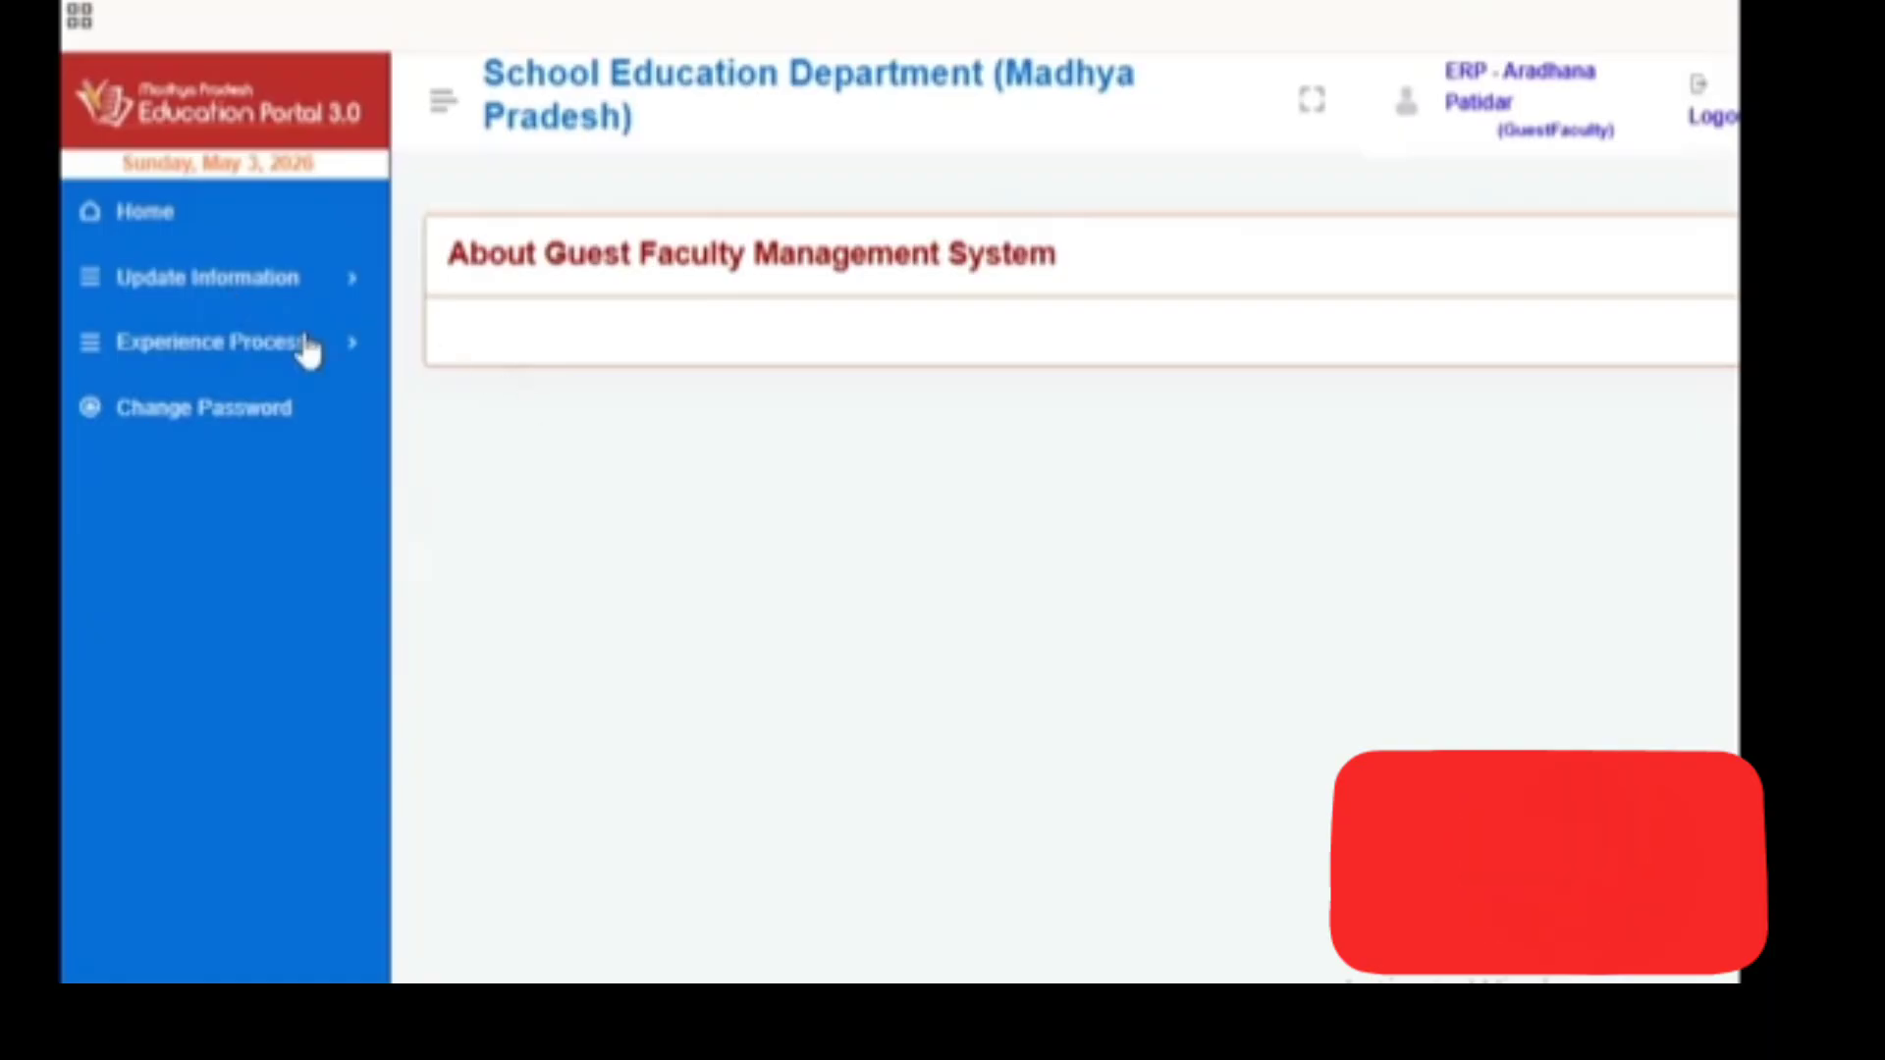
click(261, 285)
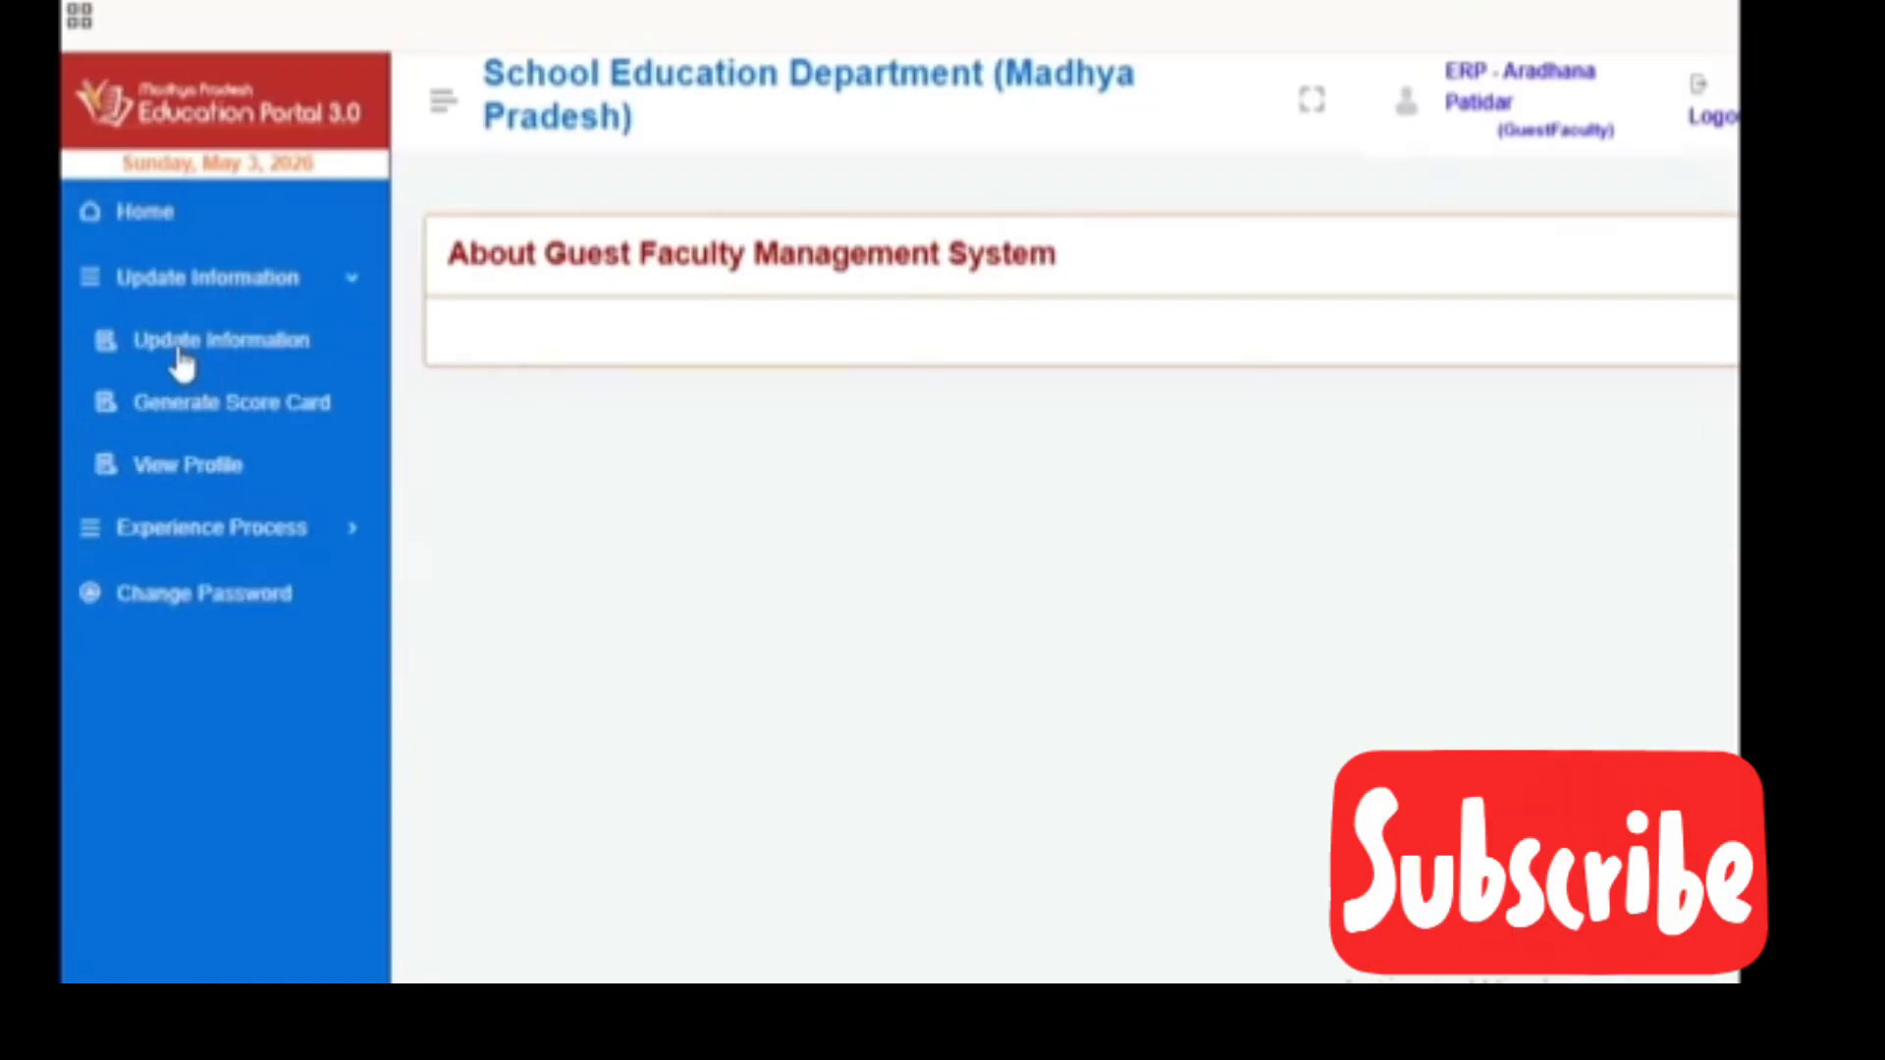
click(274, 359)
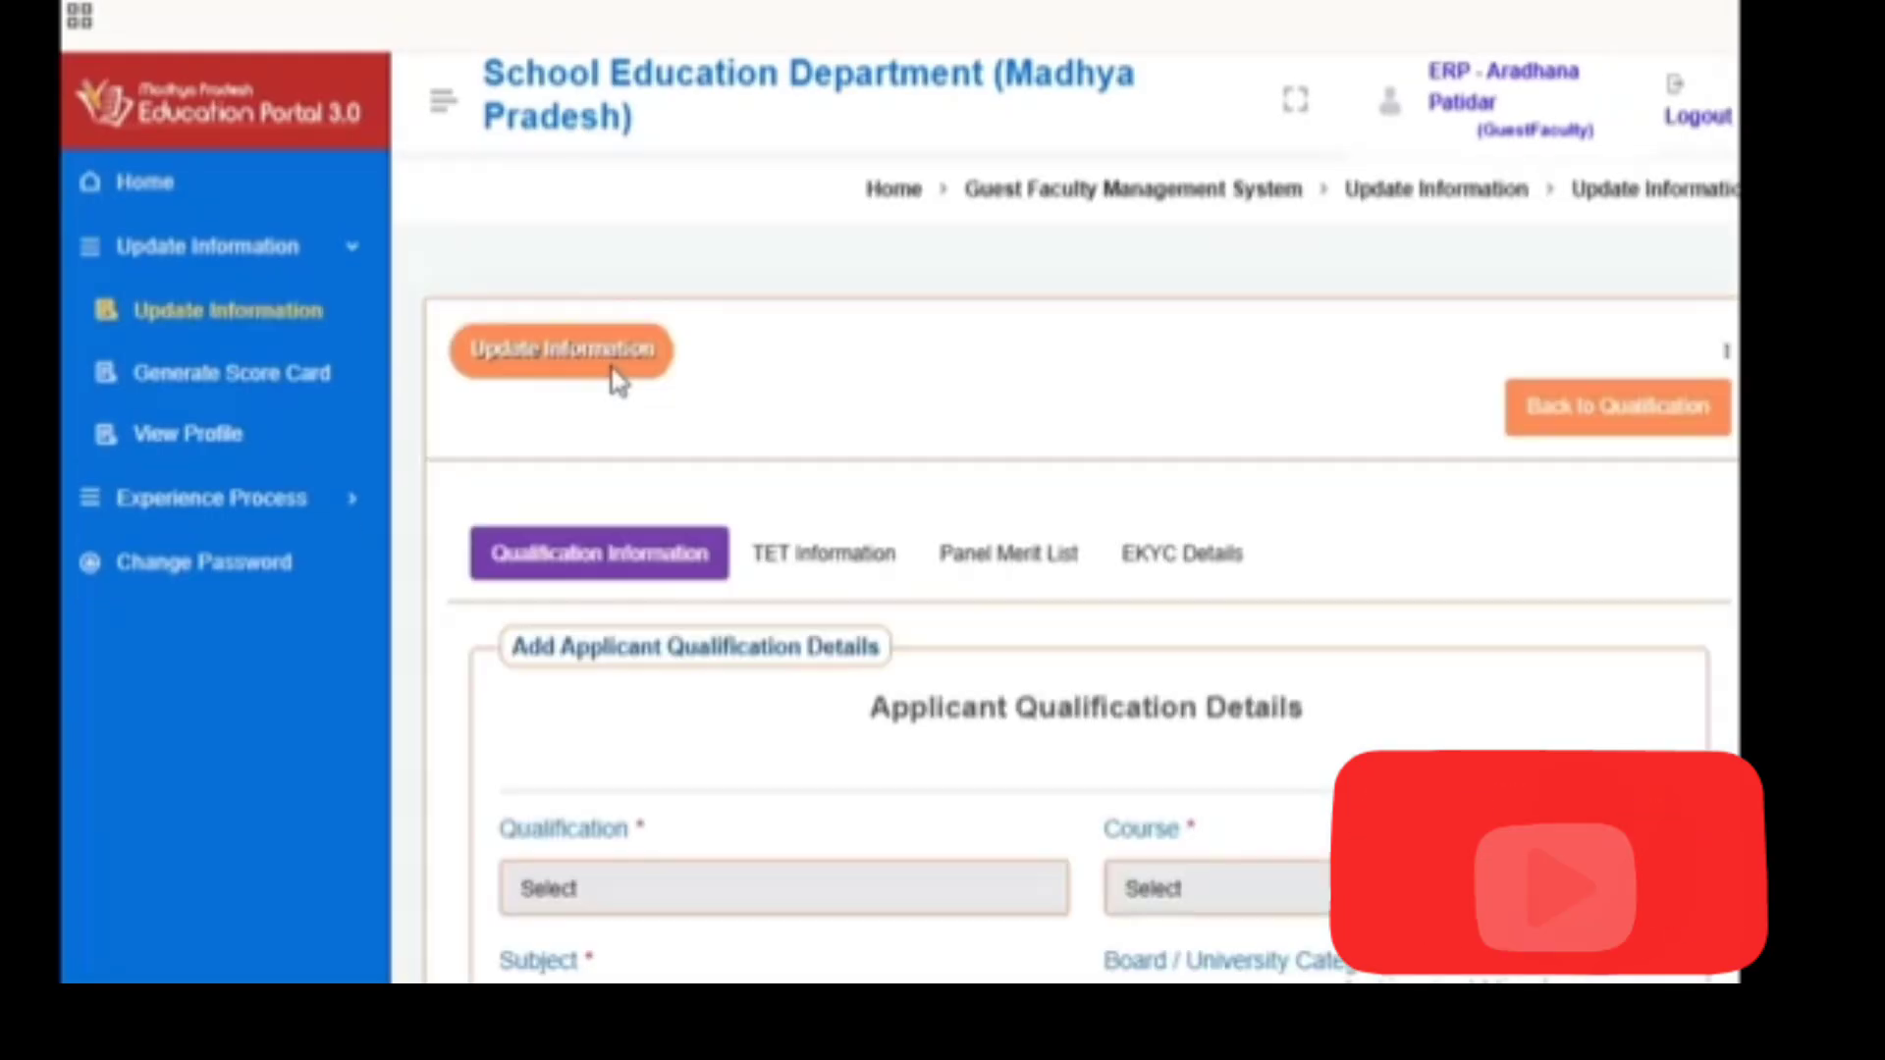
scroll(1490, 471, down, 3)
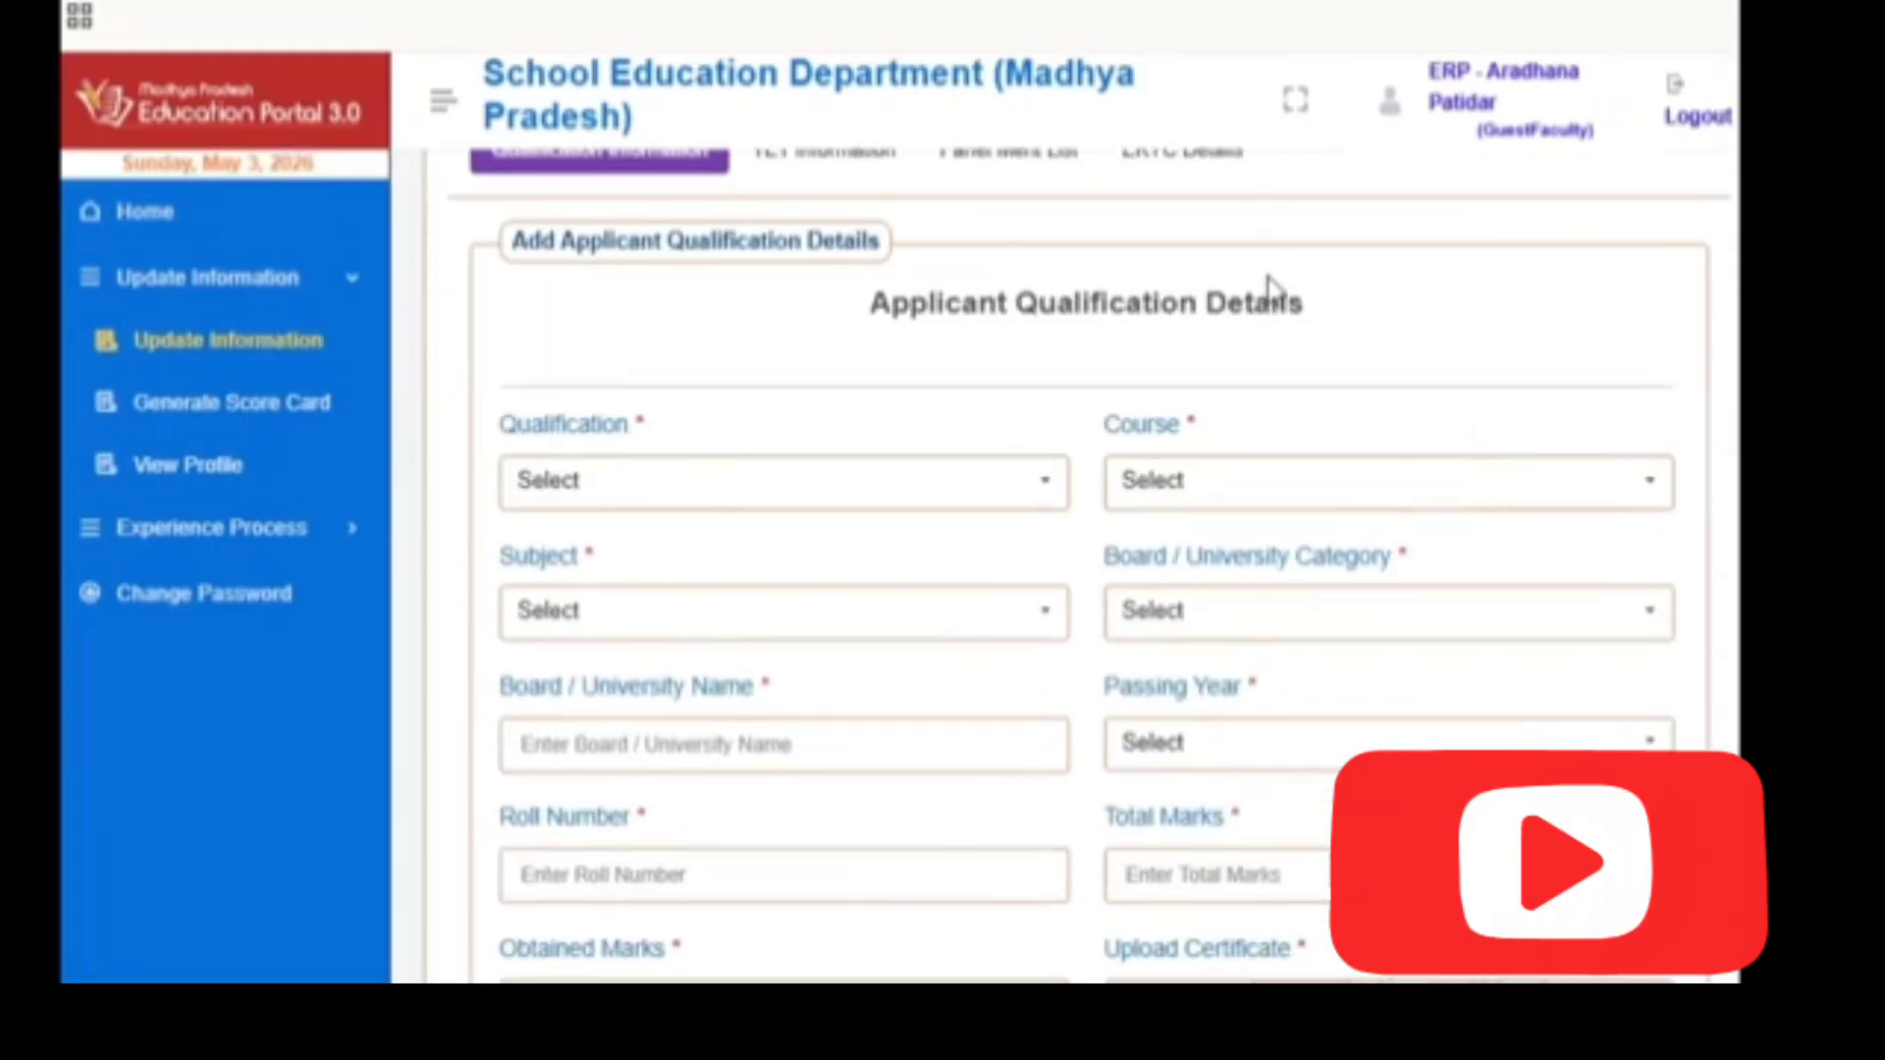
scroll(1256, 289, up, 3)
scroll(803, 515, down, 2)
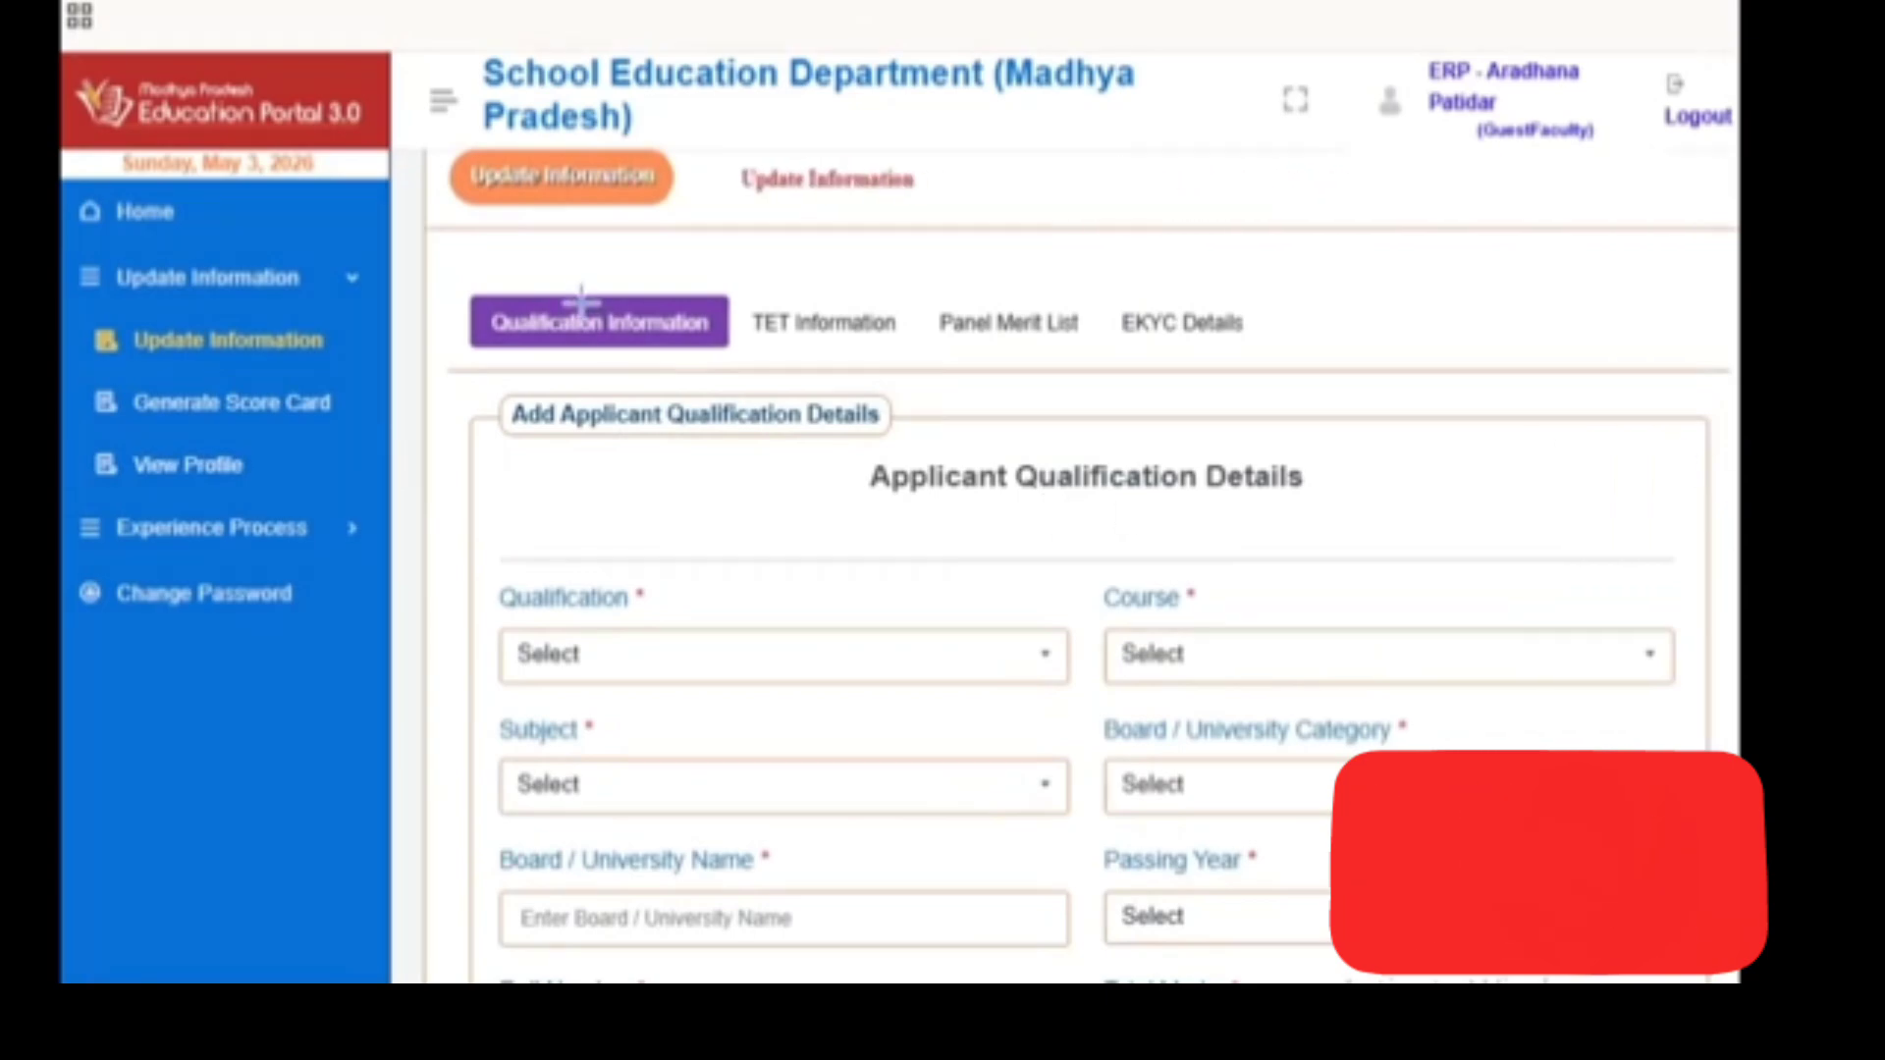
drag(583, 307, 651, 258)
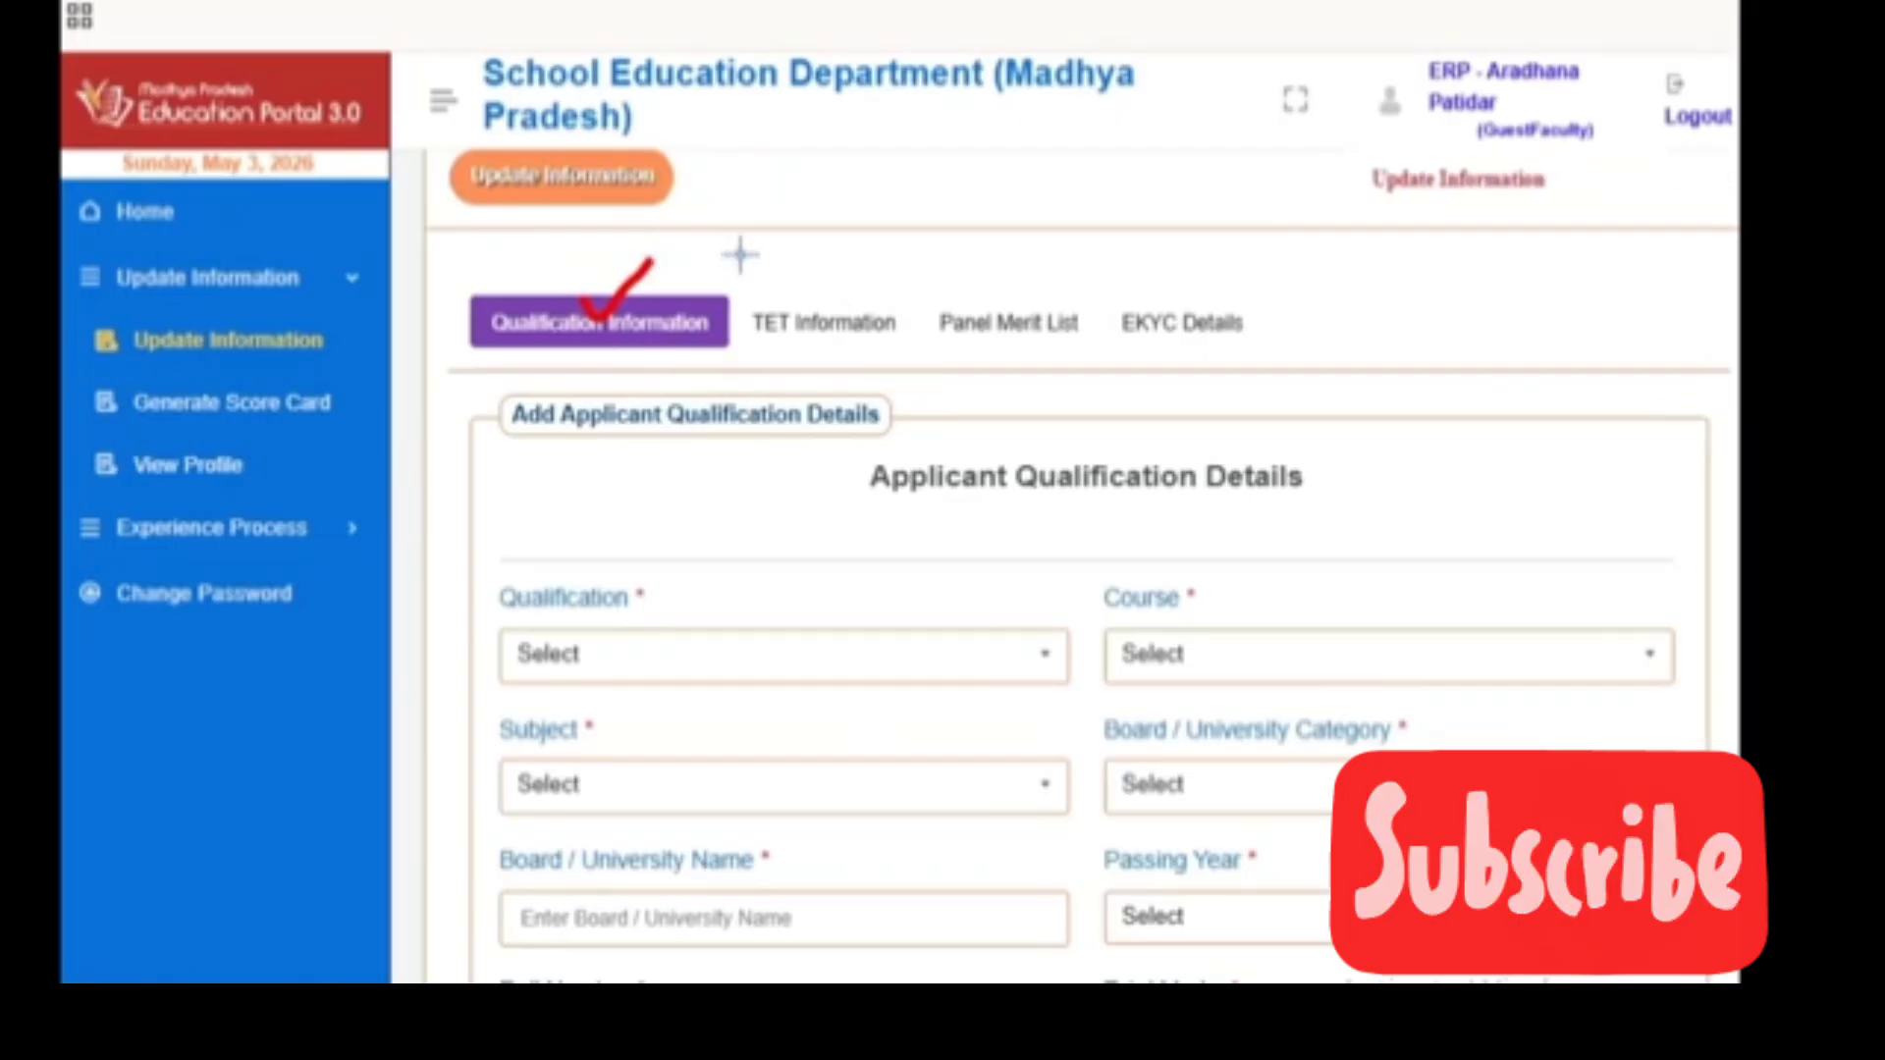
drag(811, 286, 897, 253)
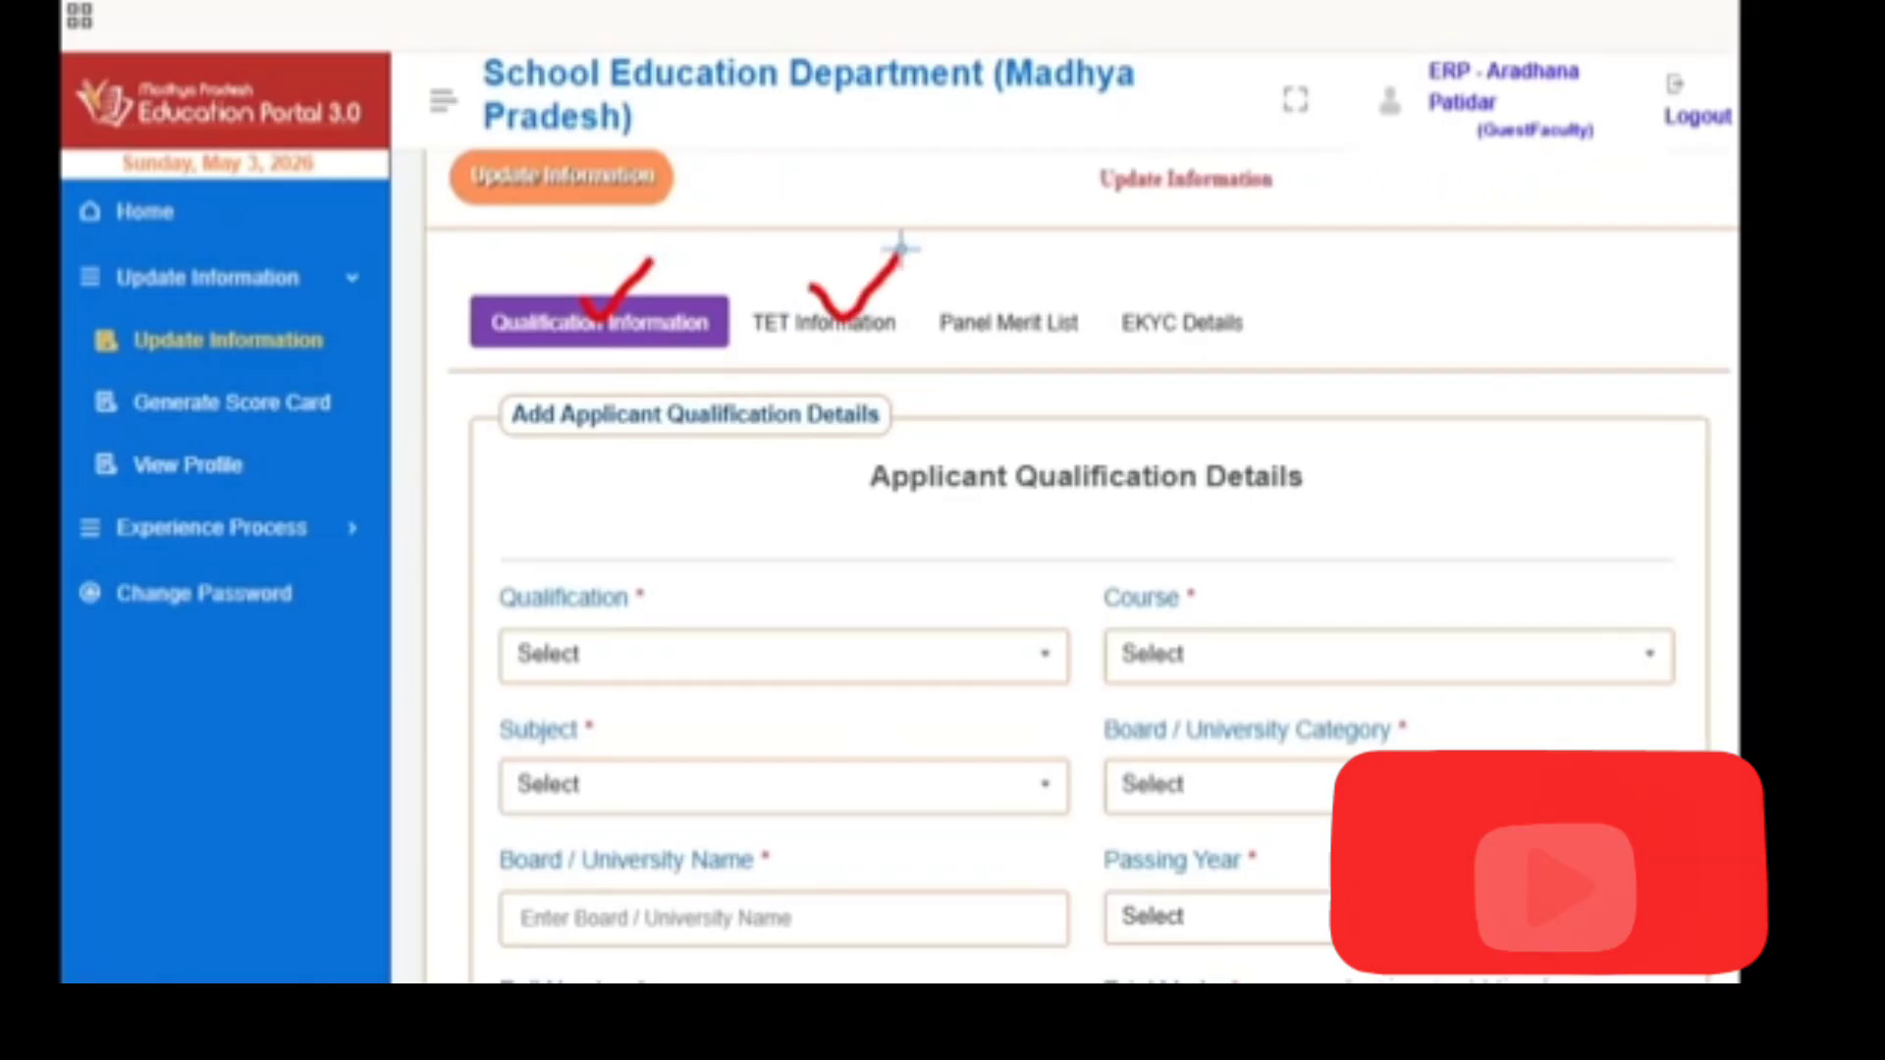
drag(1008, 289, 1079, 238)
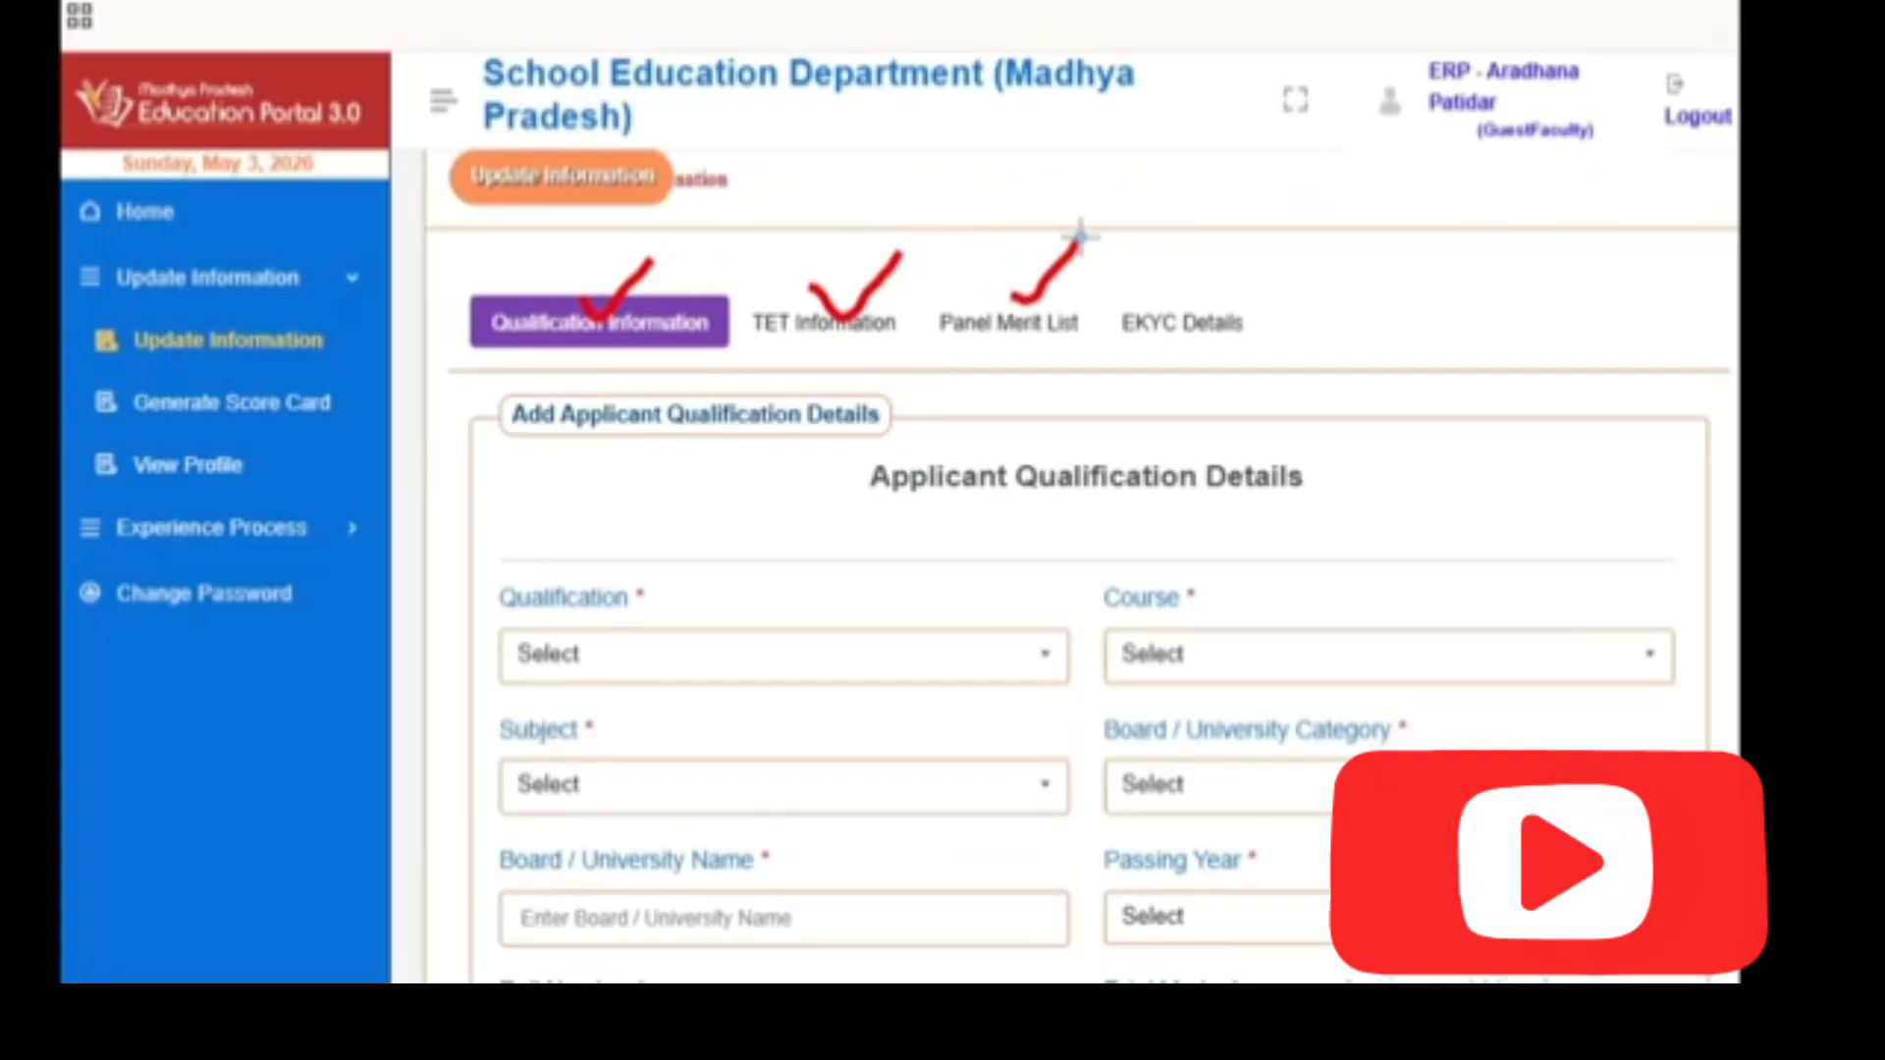
drag(1205, 280, 1338, 224)
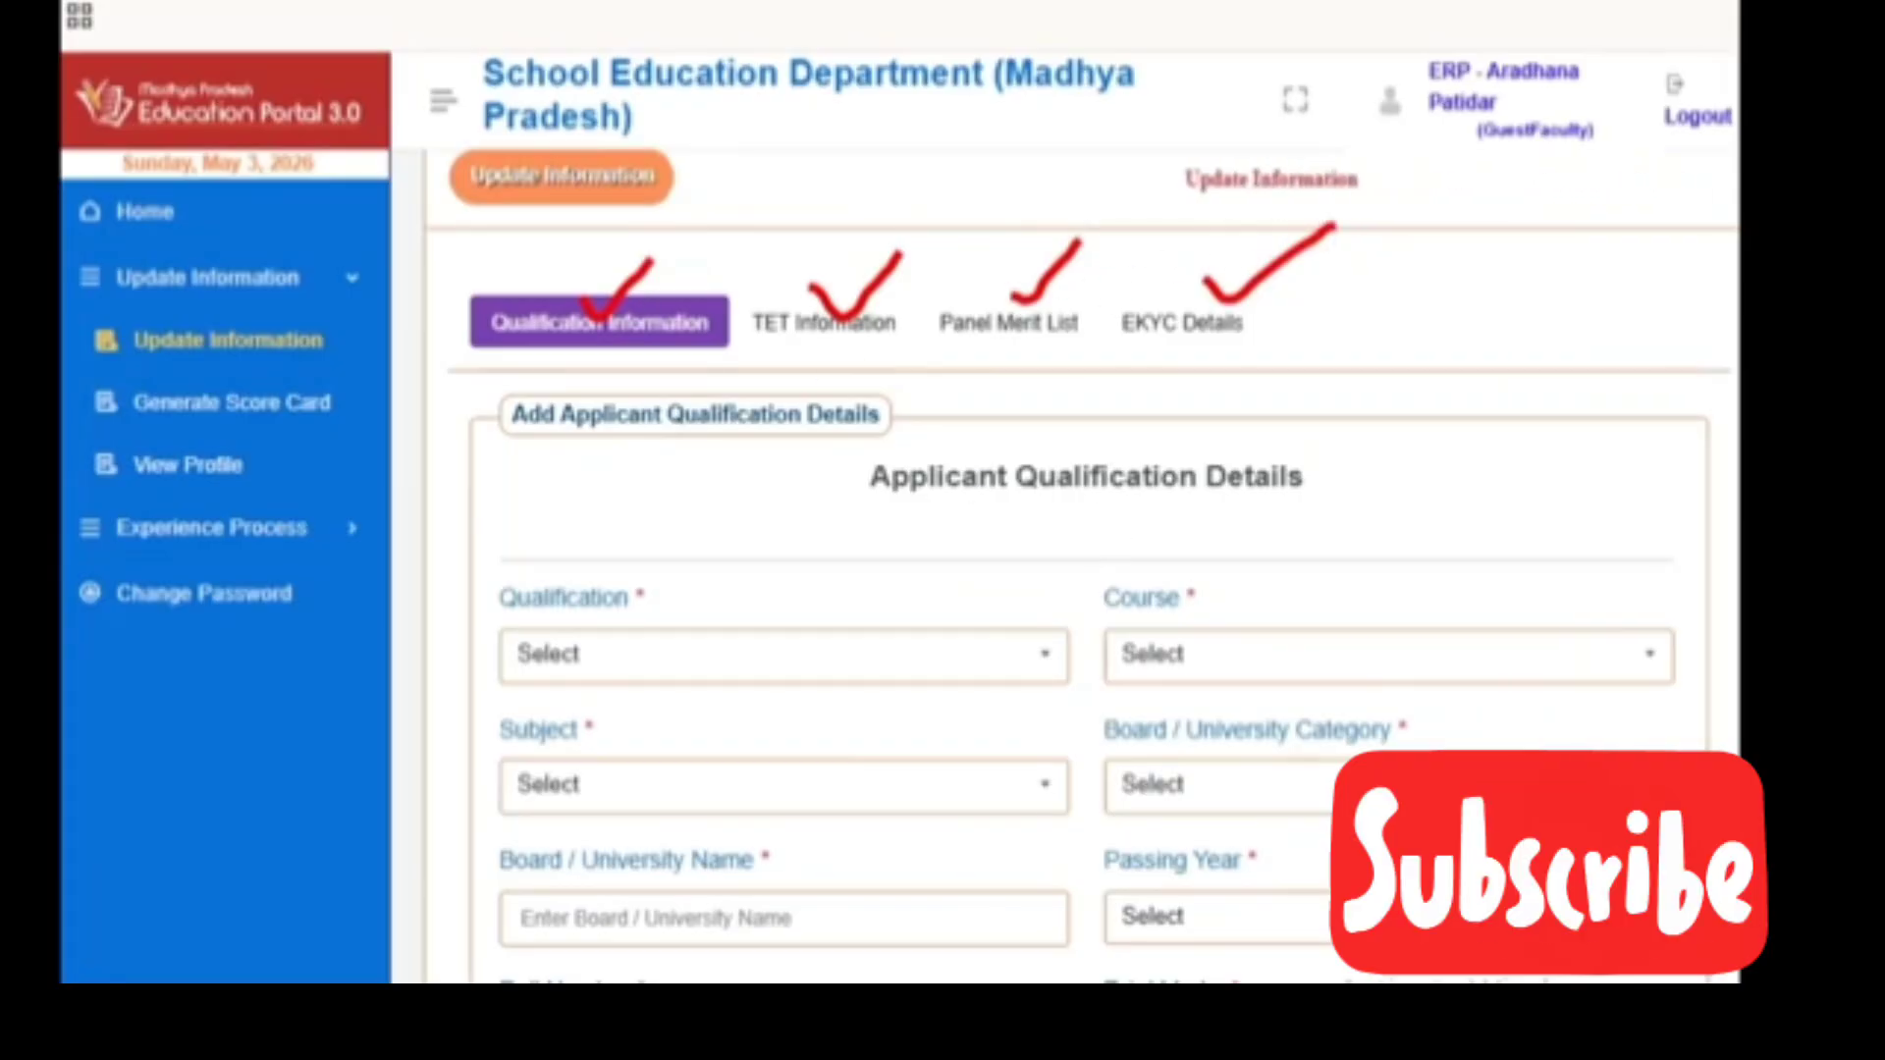
Set the applicant's qualification to HIGH SCHOOL, the course to All-(2) and the subject to All
scroll(1338, 475, down, 4)
click(609, 323)
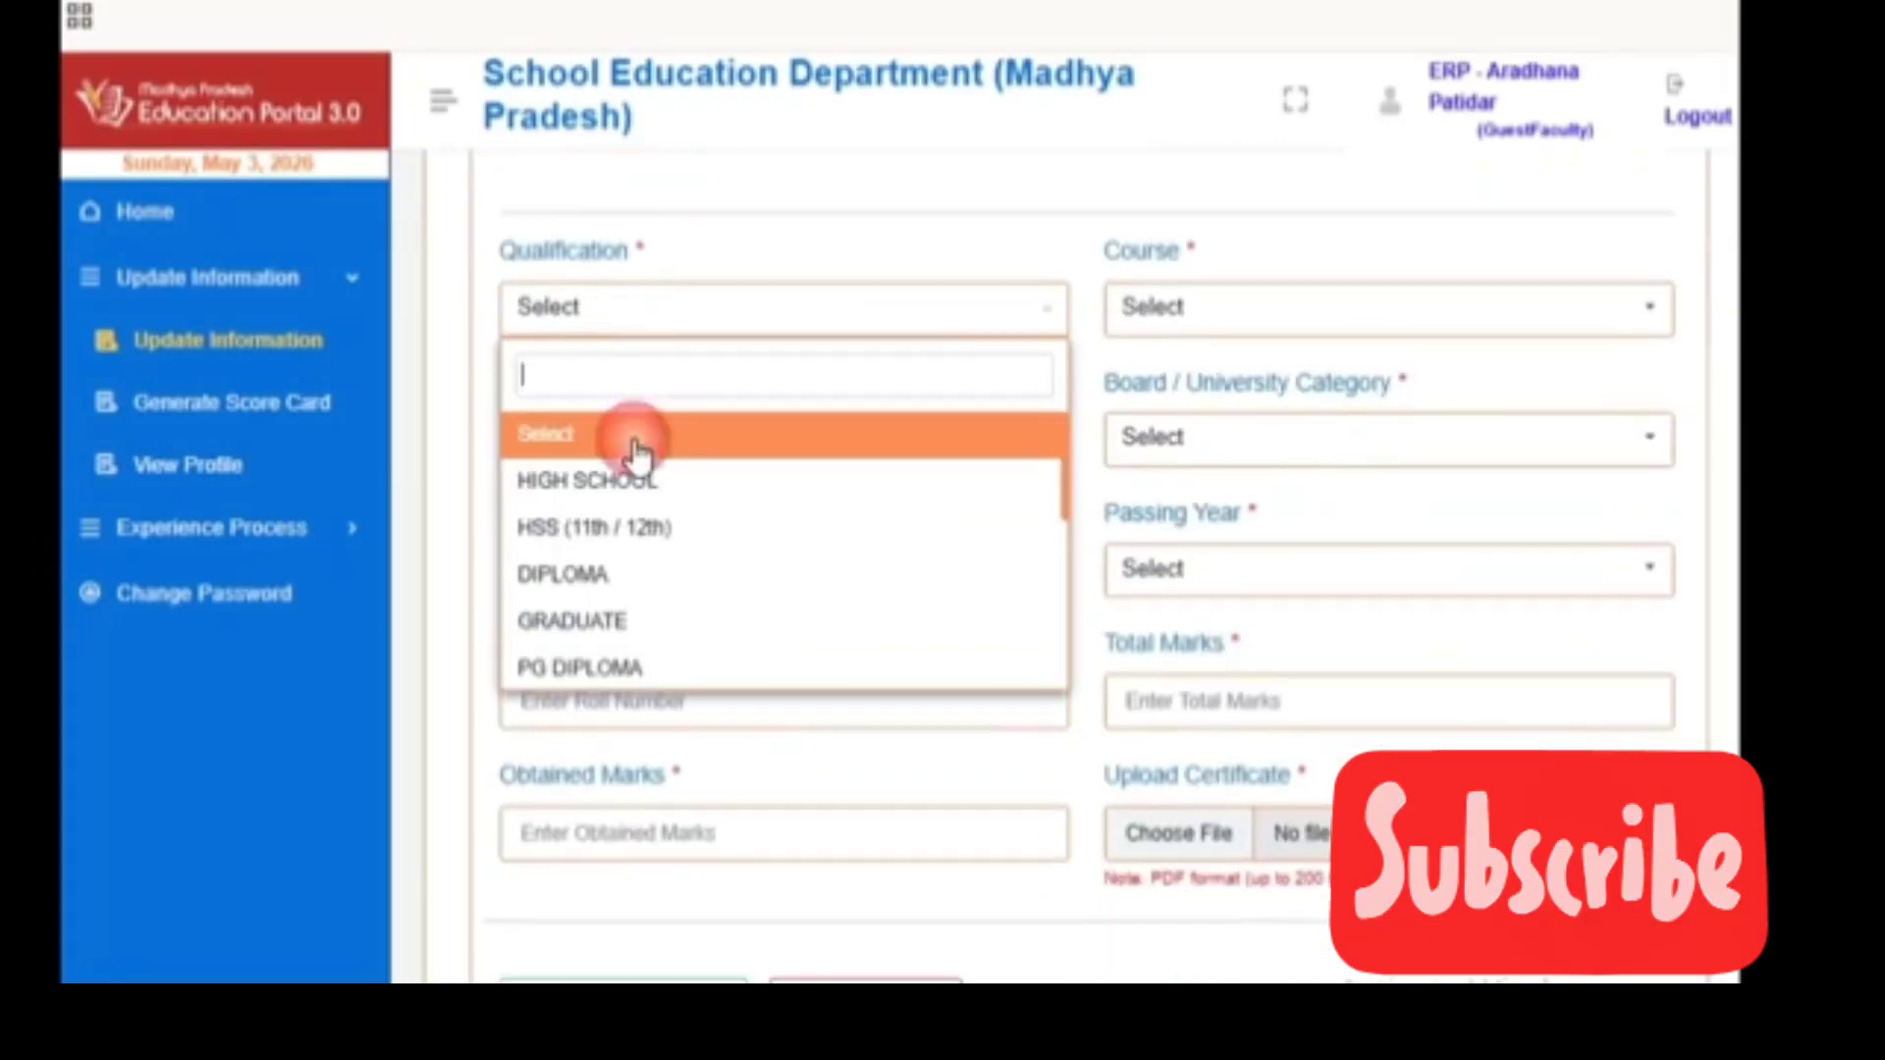
click(680, 496)
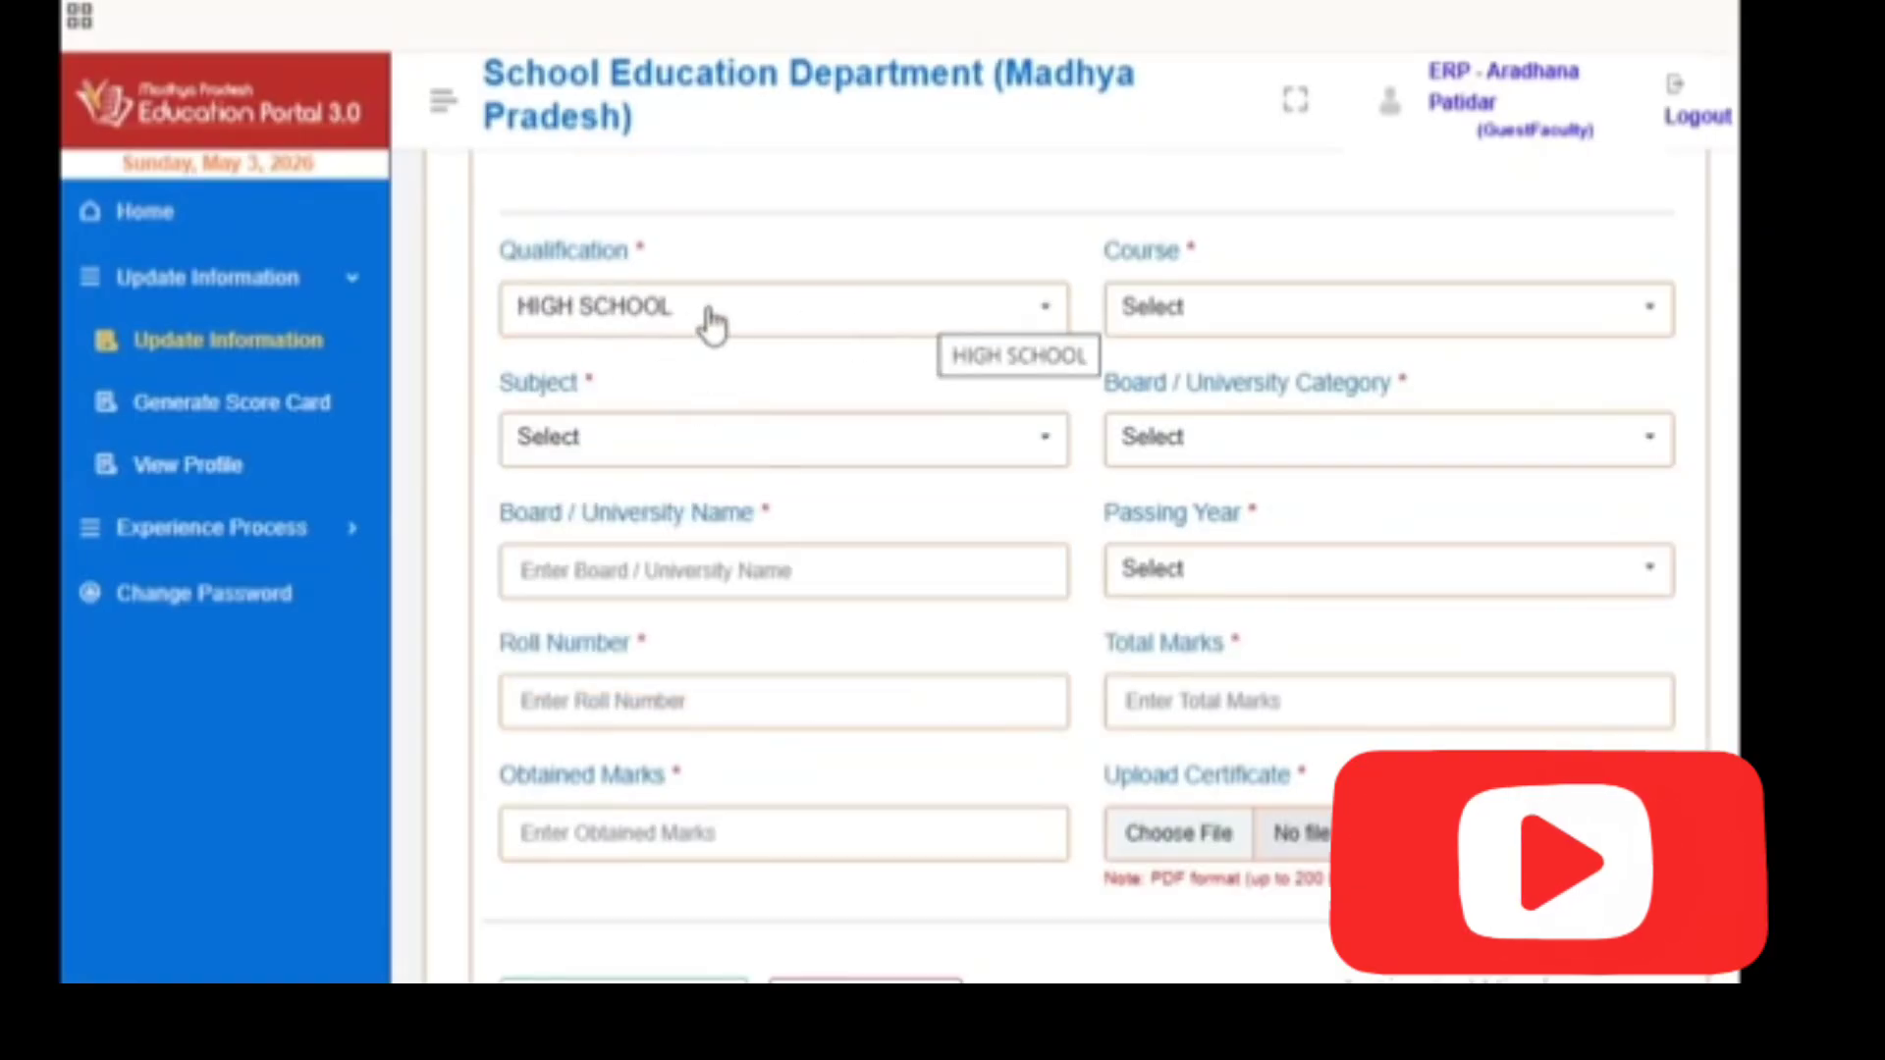
click(1199, 328)
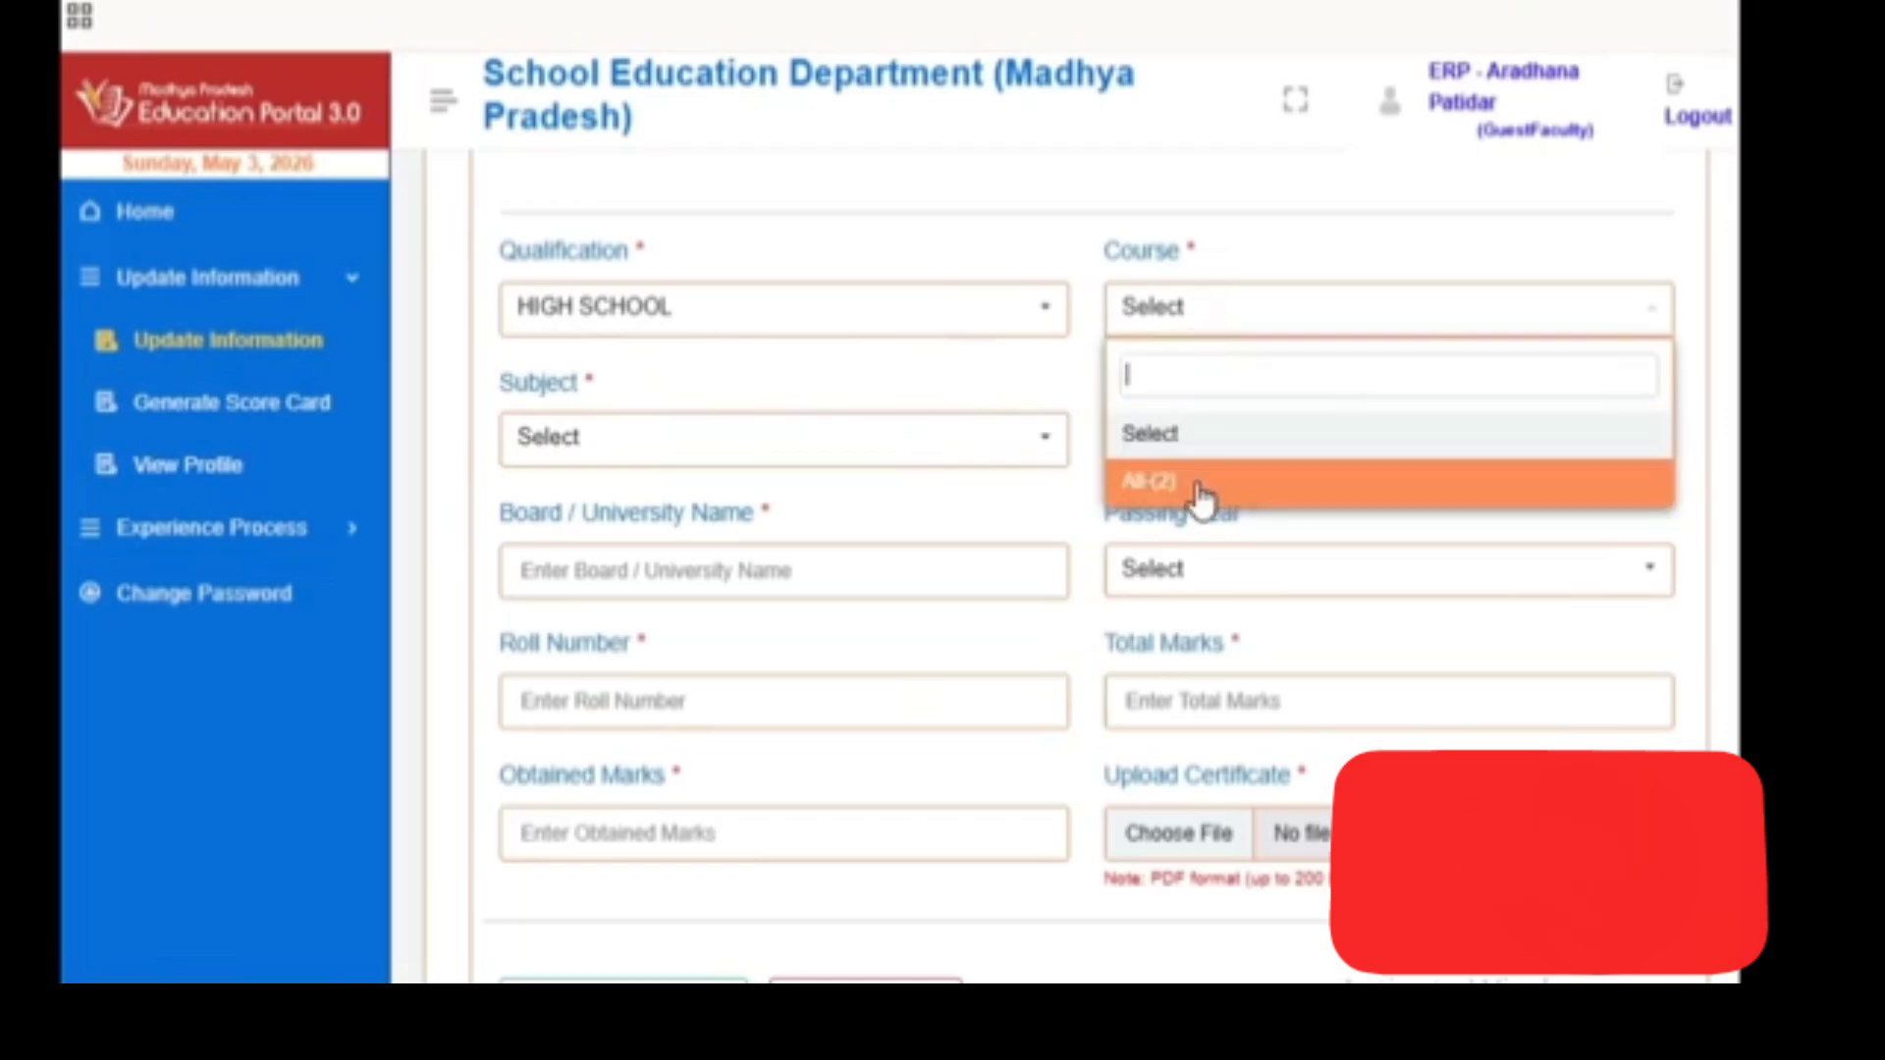
click(1199, 483)
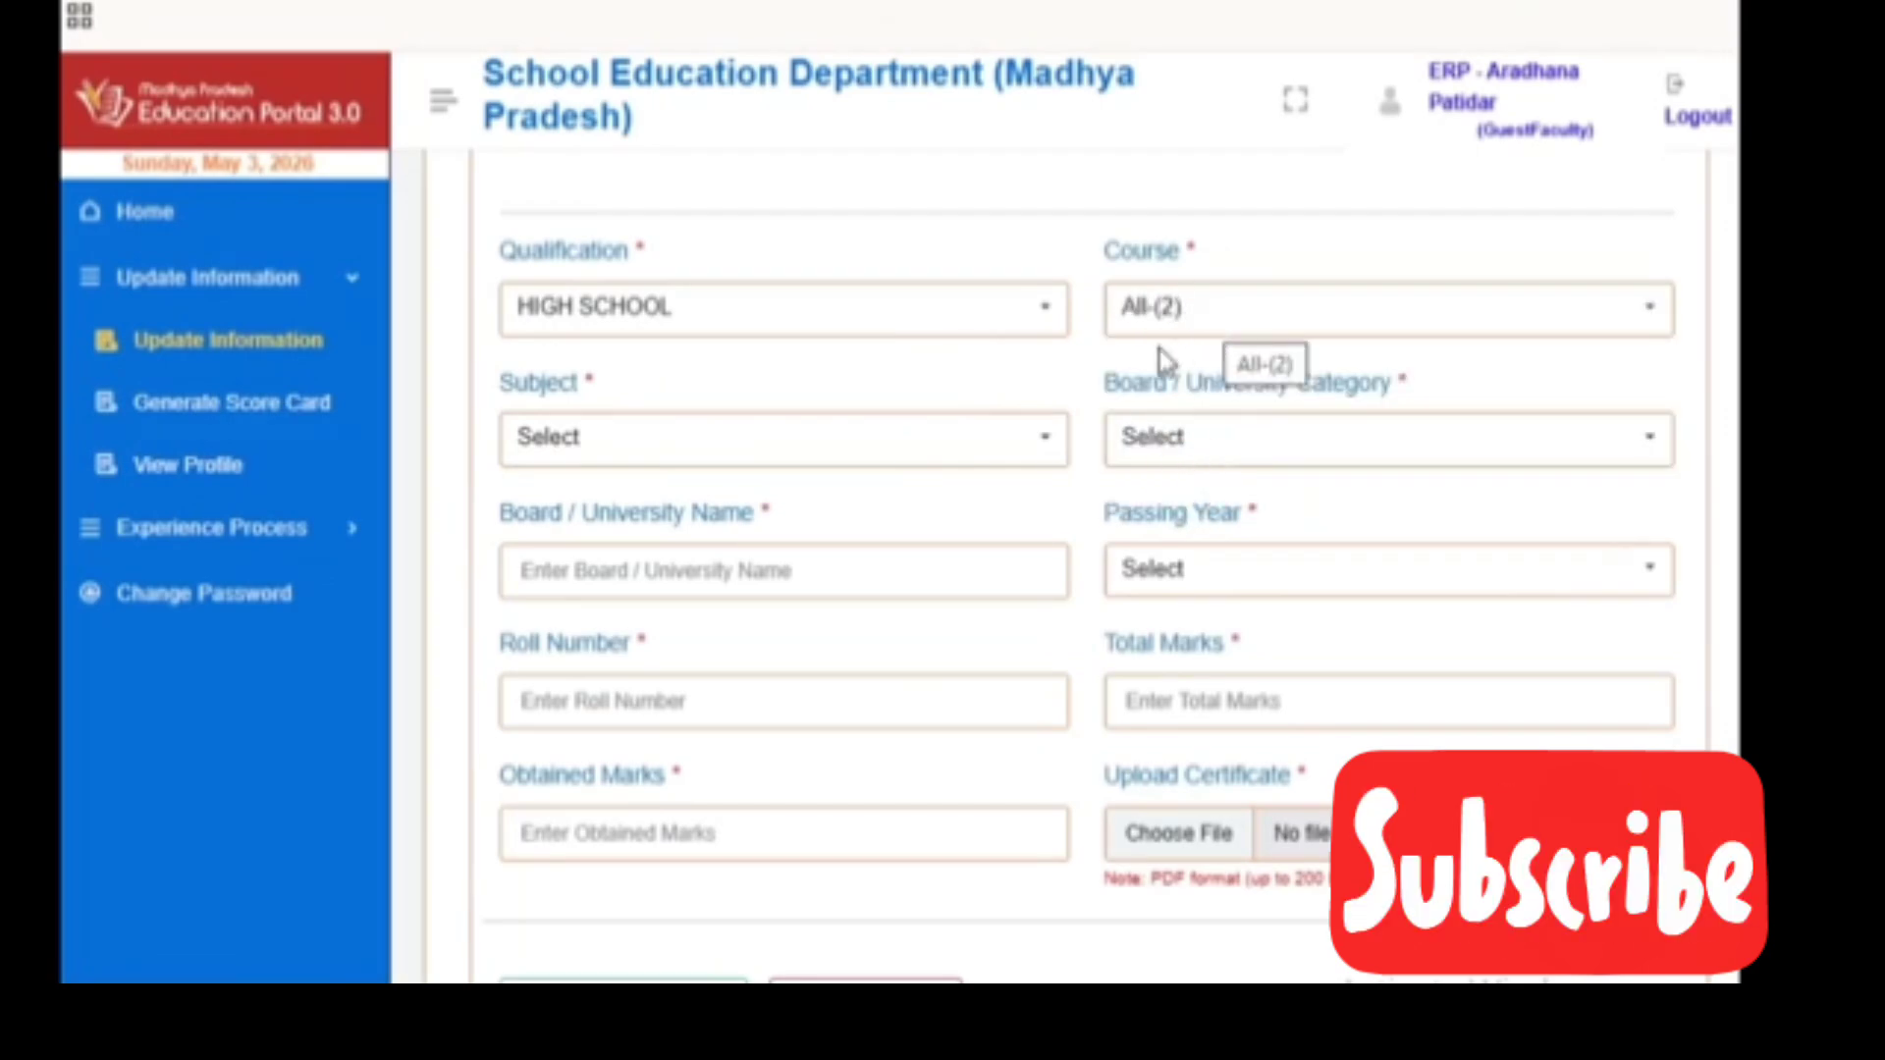
click(677, 441)
click(608, 613)
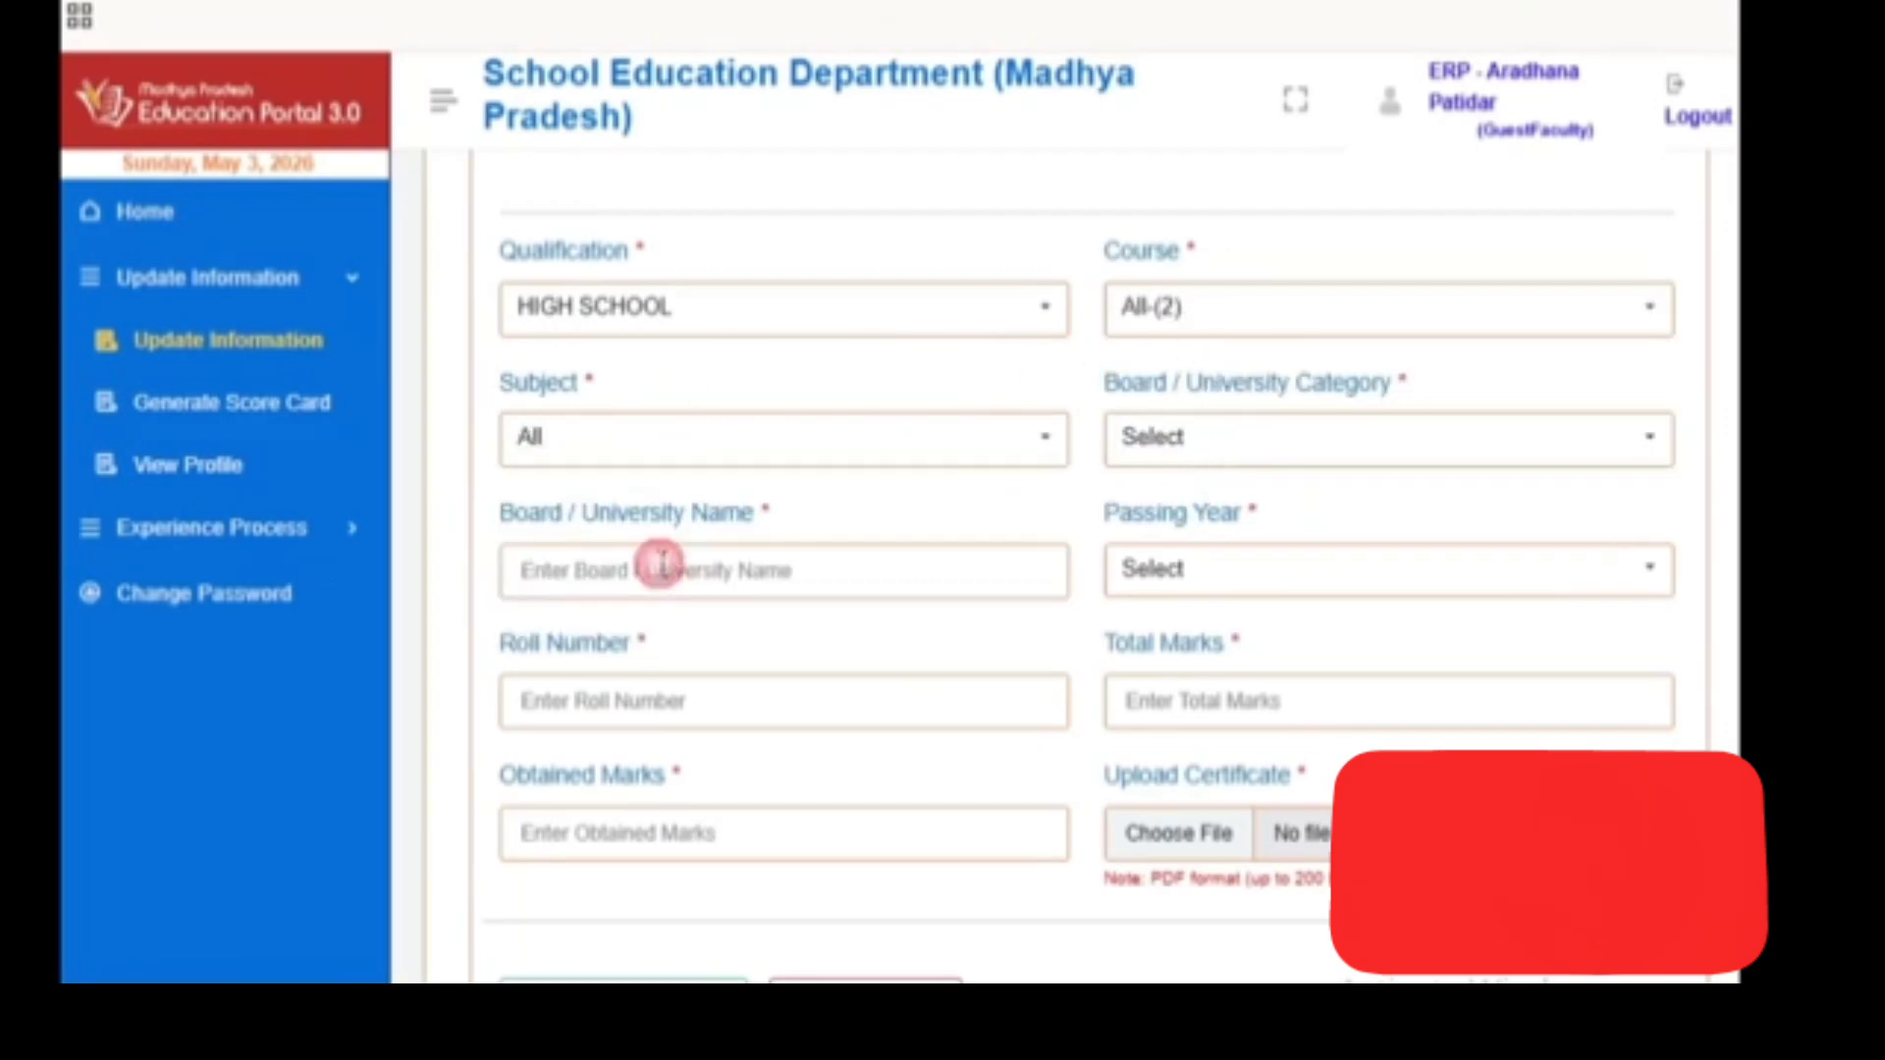
Set the board category to MP Board and enter MP BOARD BHOPAL as the board name
click(1216, 438)
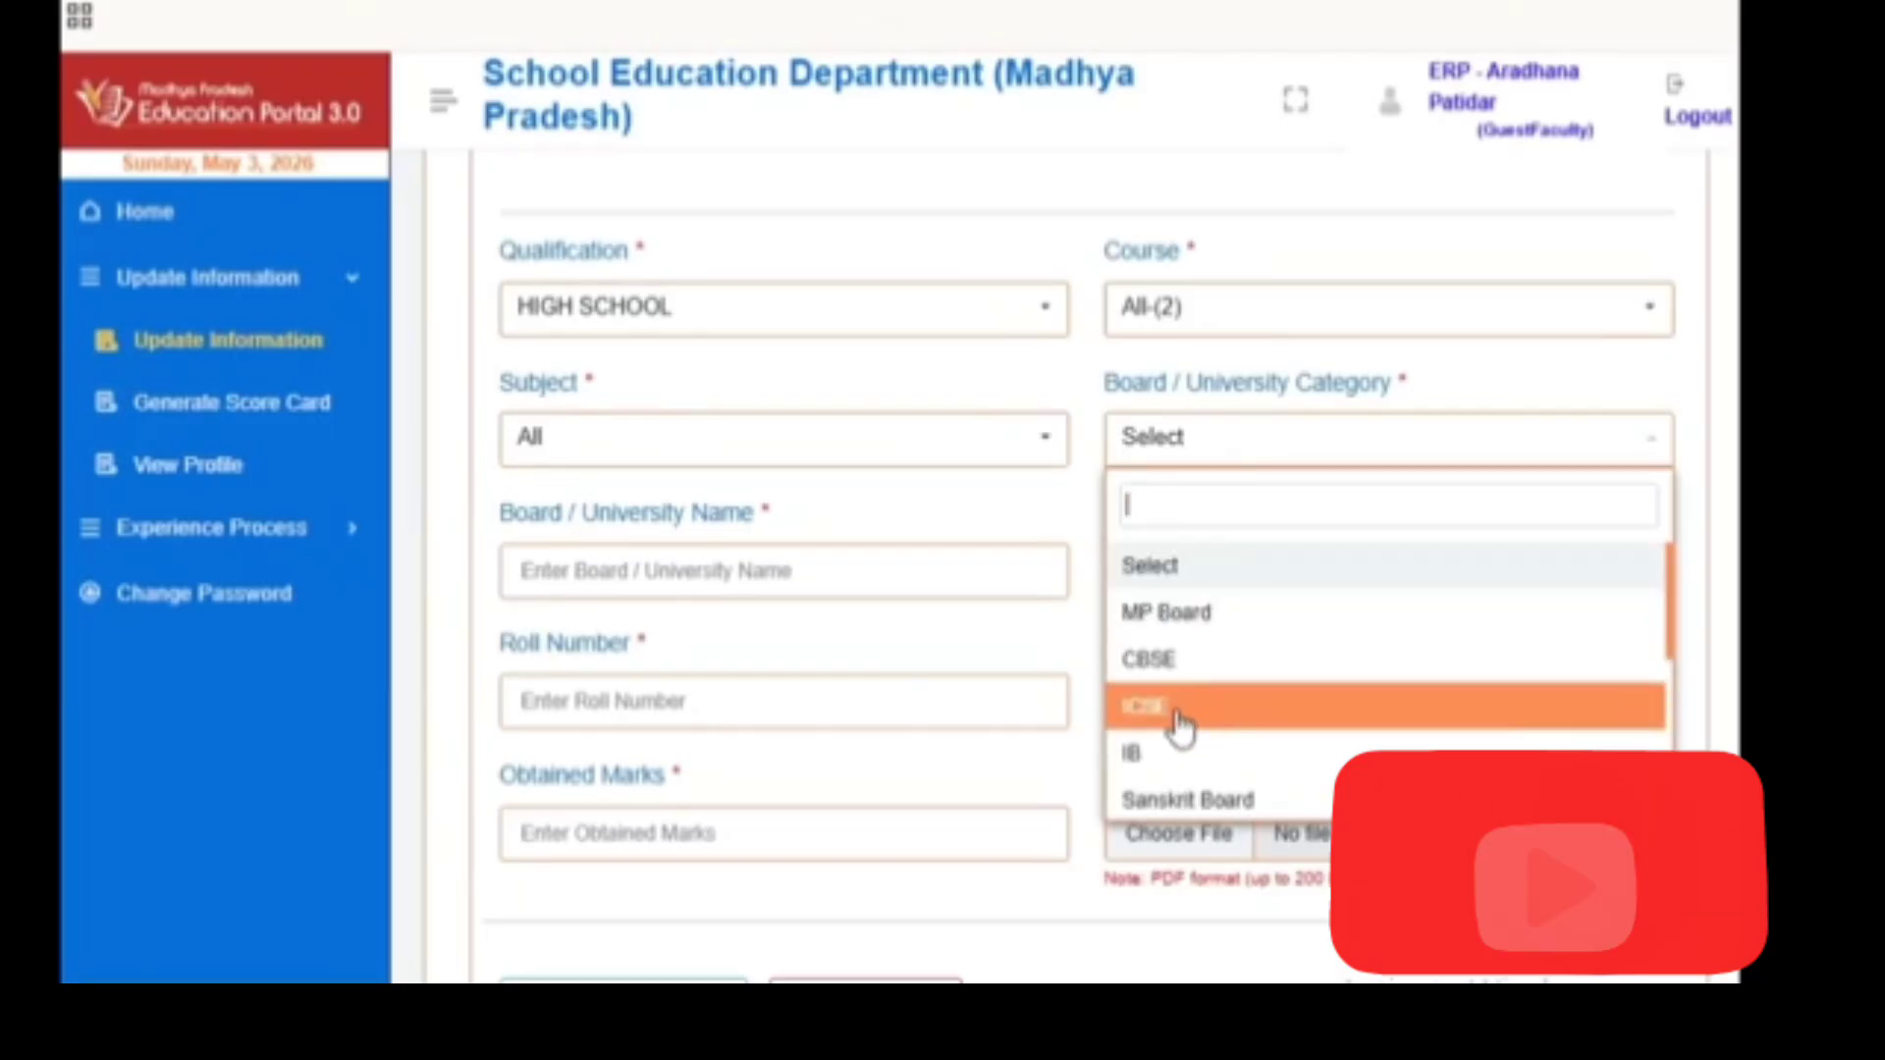
scroll(1275, 673, down, 5)
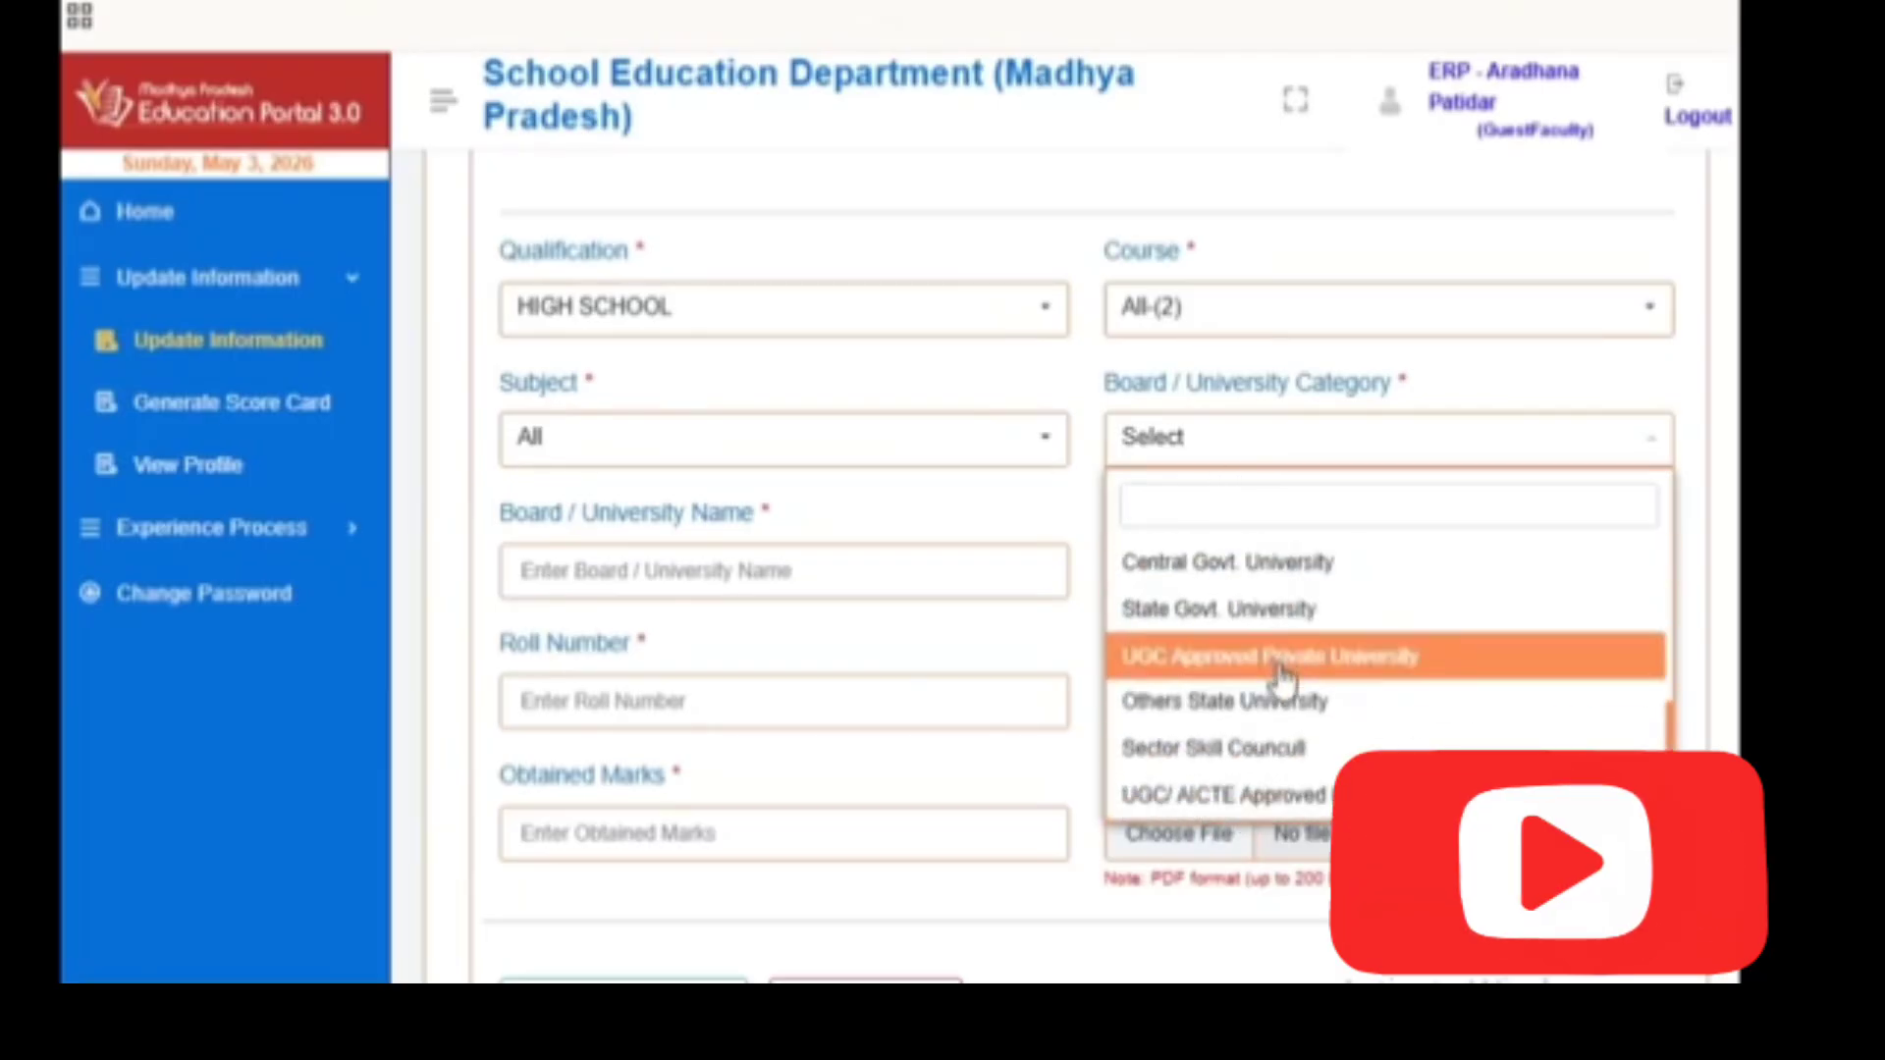
scroll(1247, 594, up, 3)
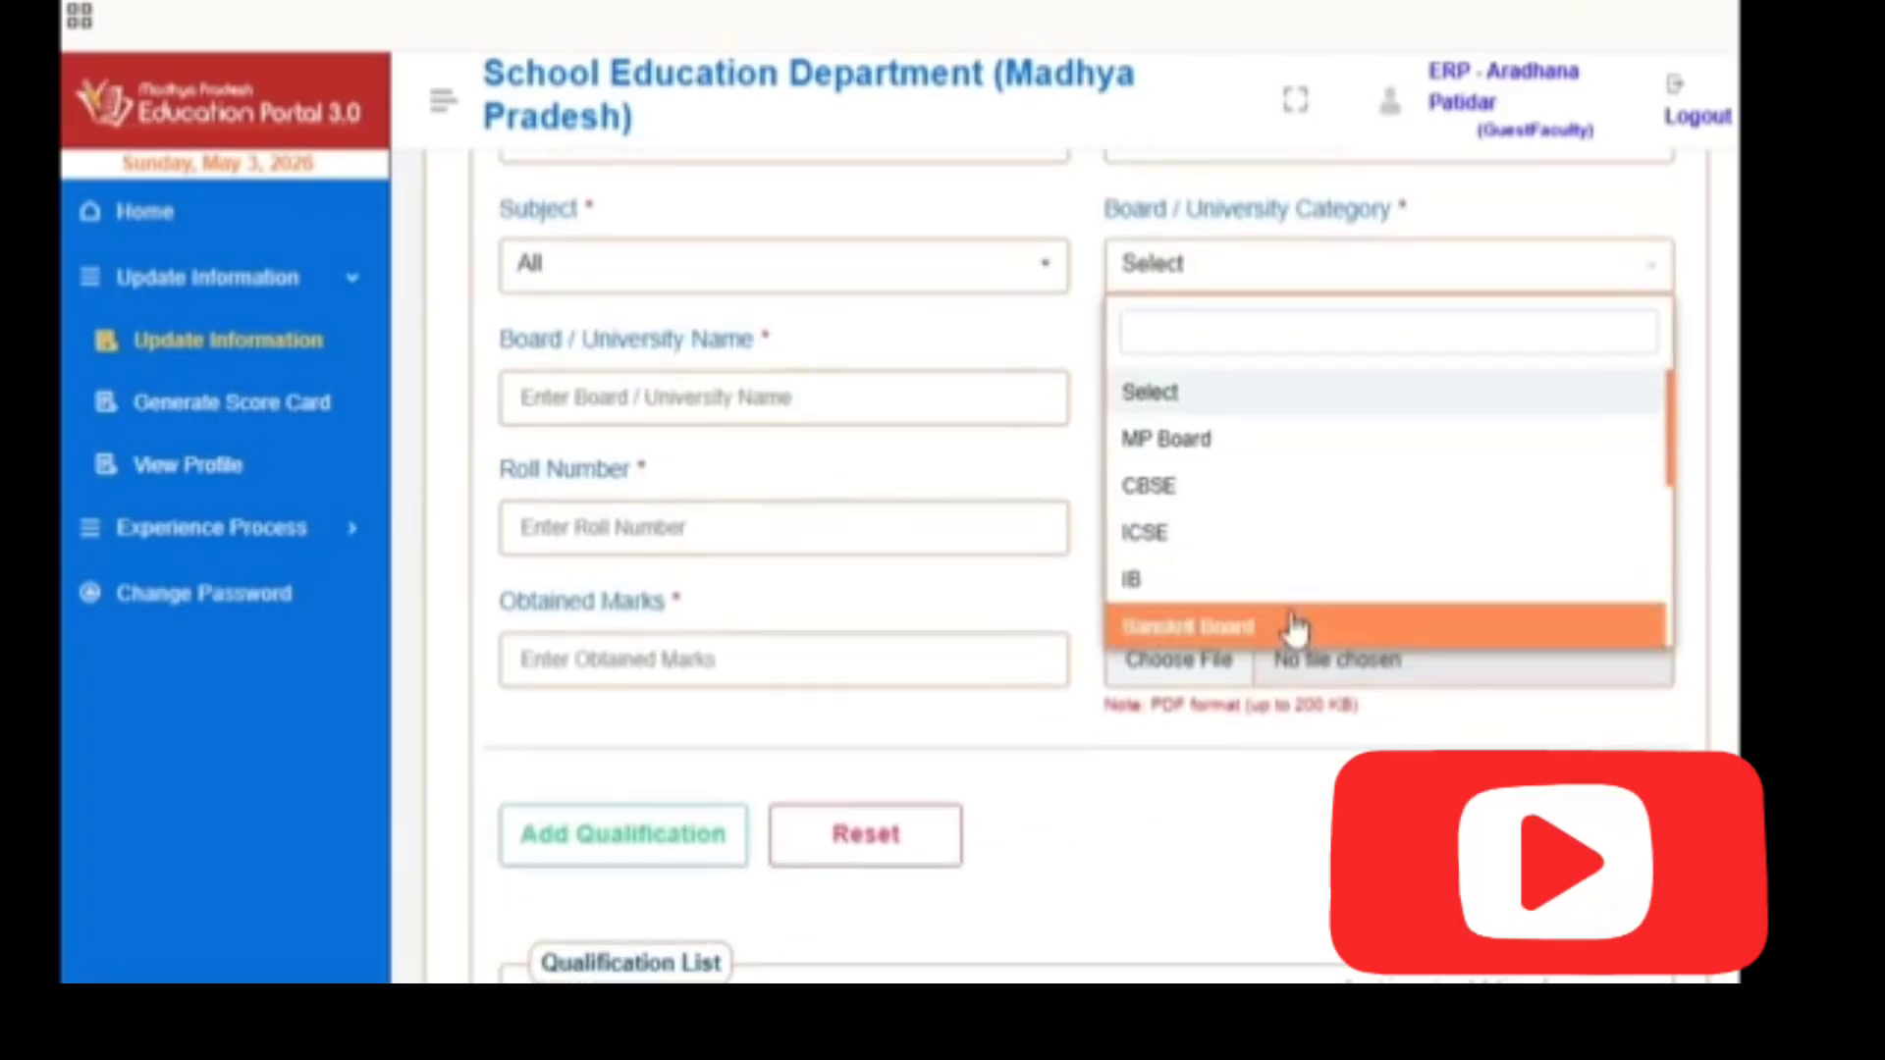
scroll(1296, 589, down, 4)
scroll(1291, 538, up, 4)
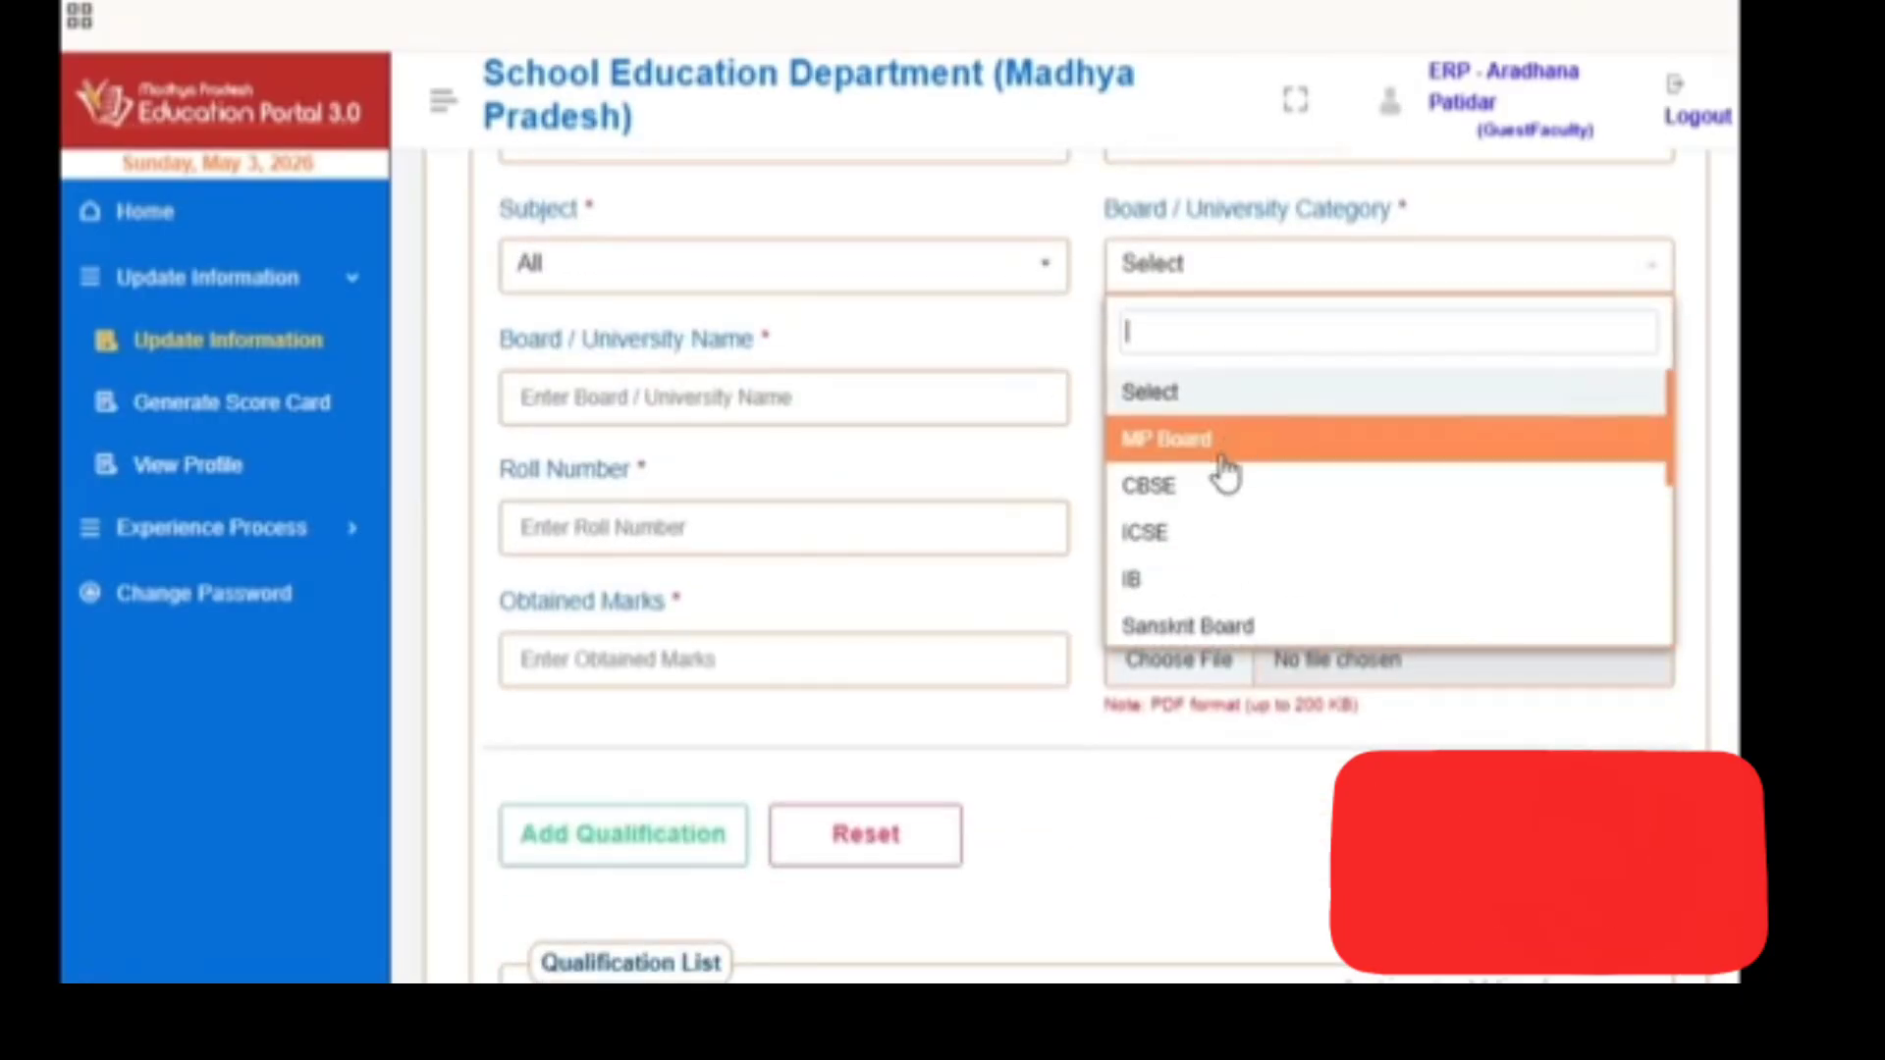
click(1224, 472)
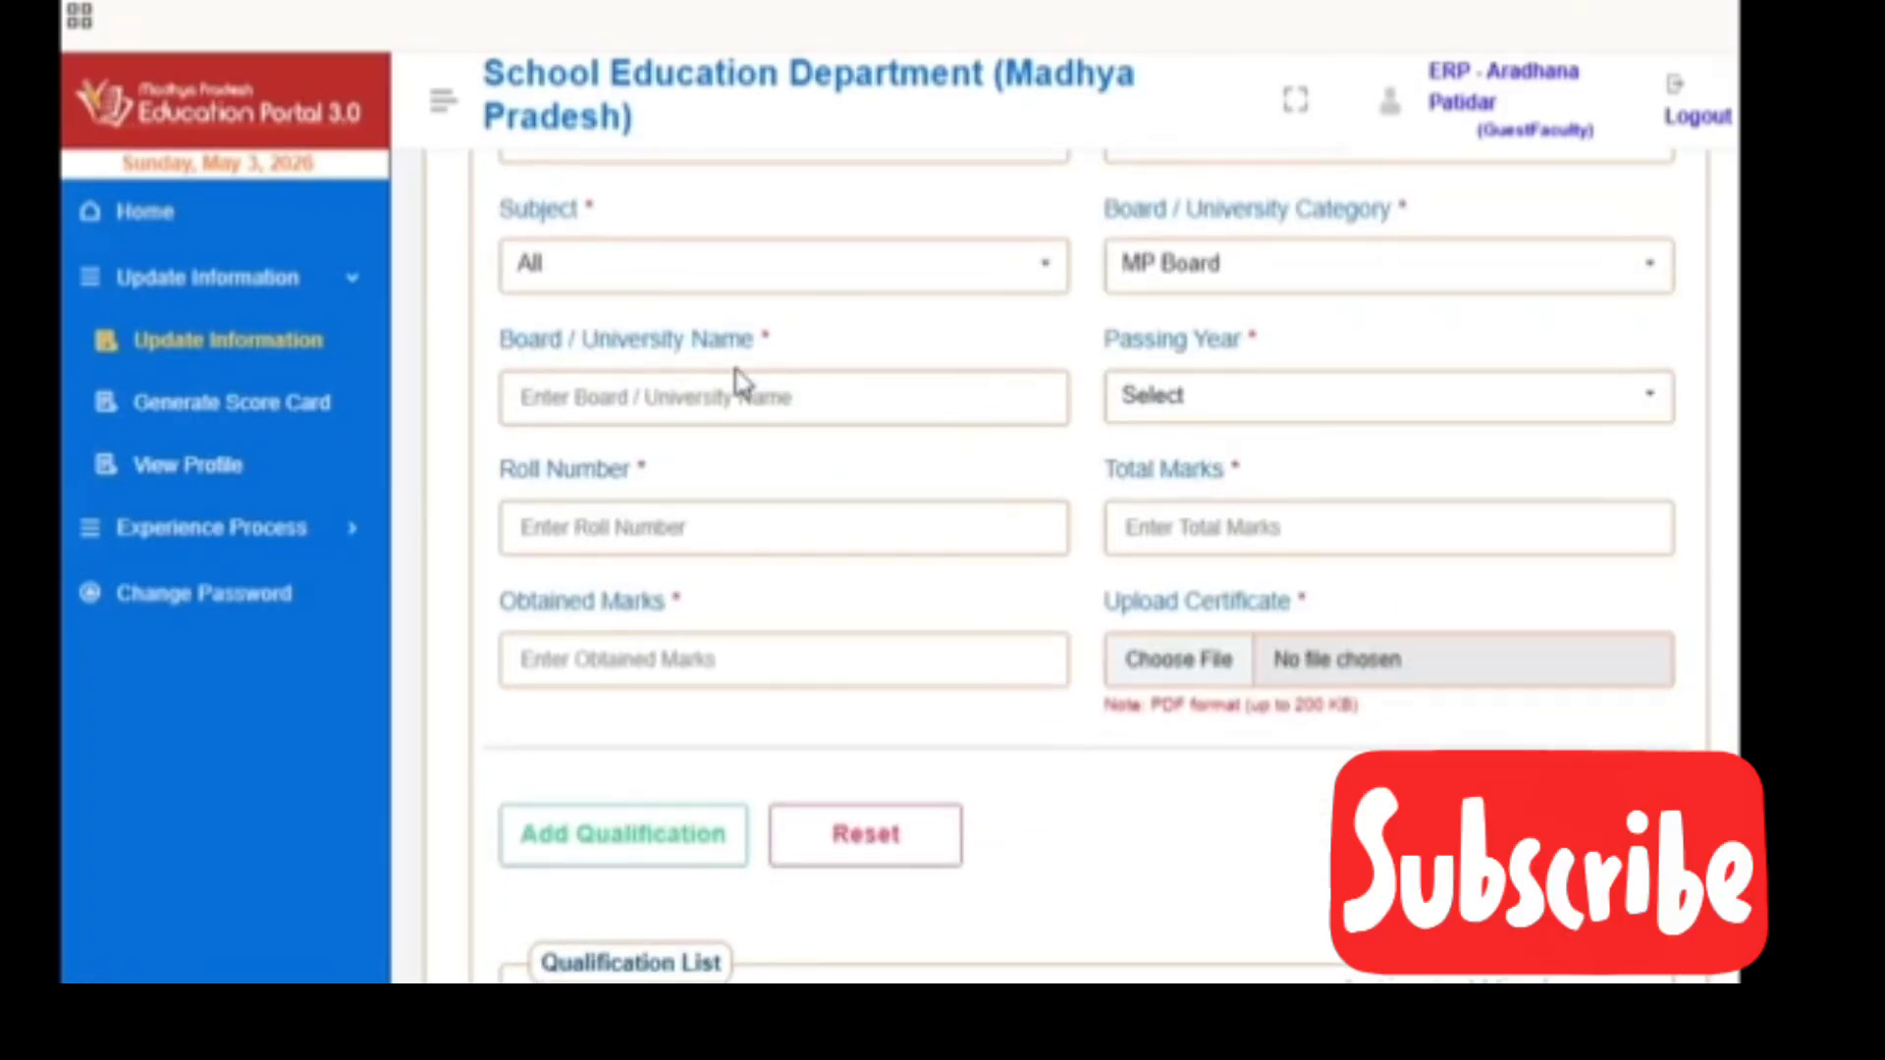
click(615, 399)
text(MP BOARD)
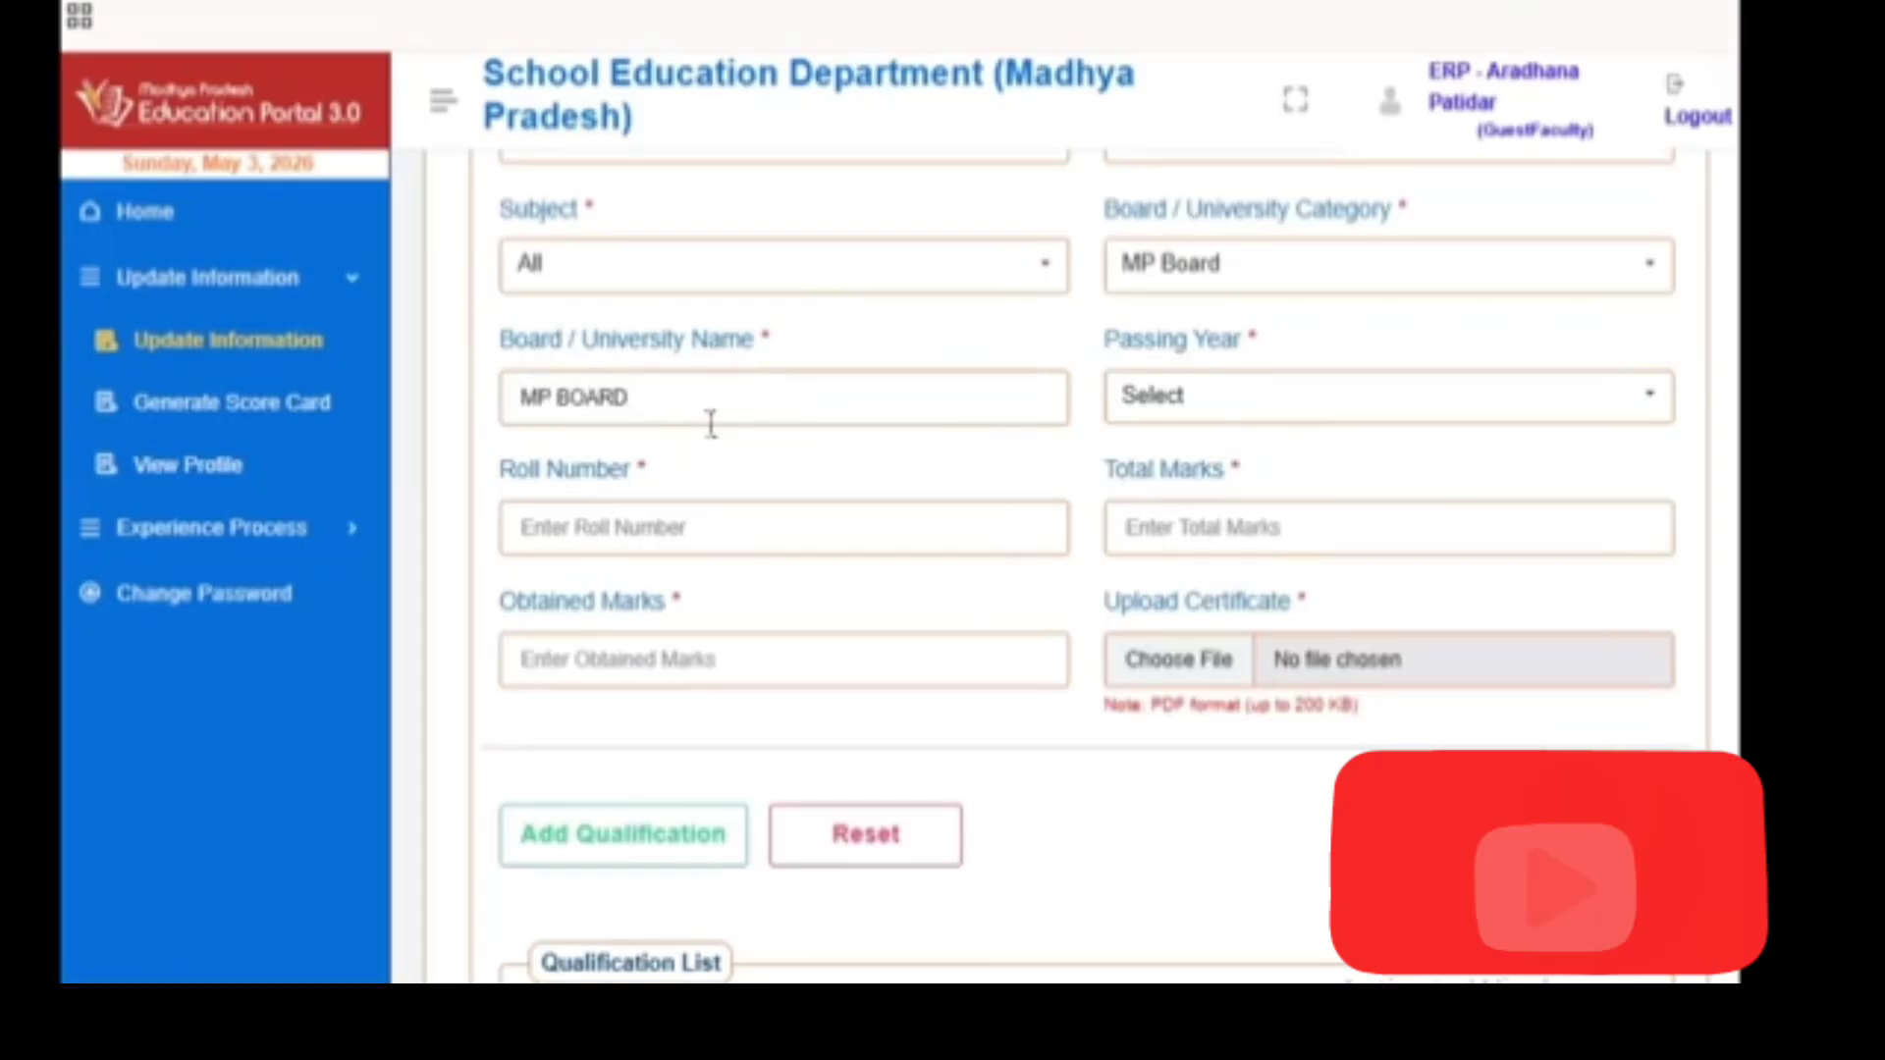
text( BHOPAL)
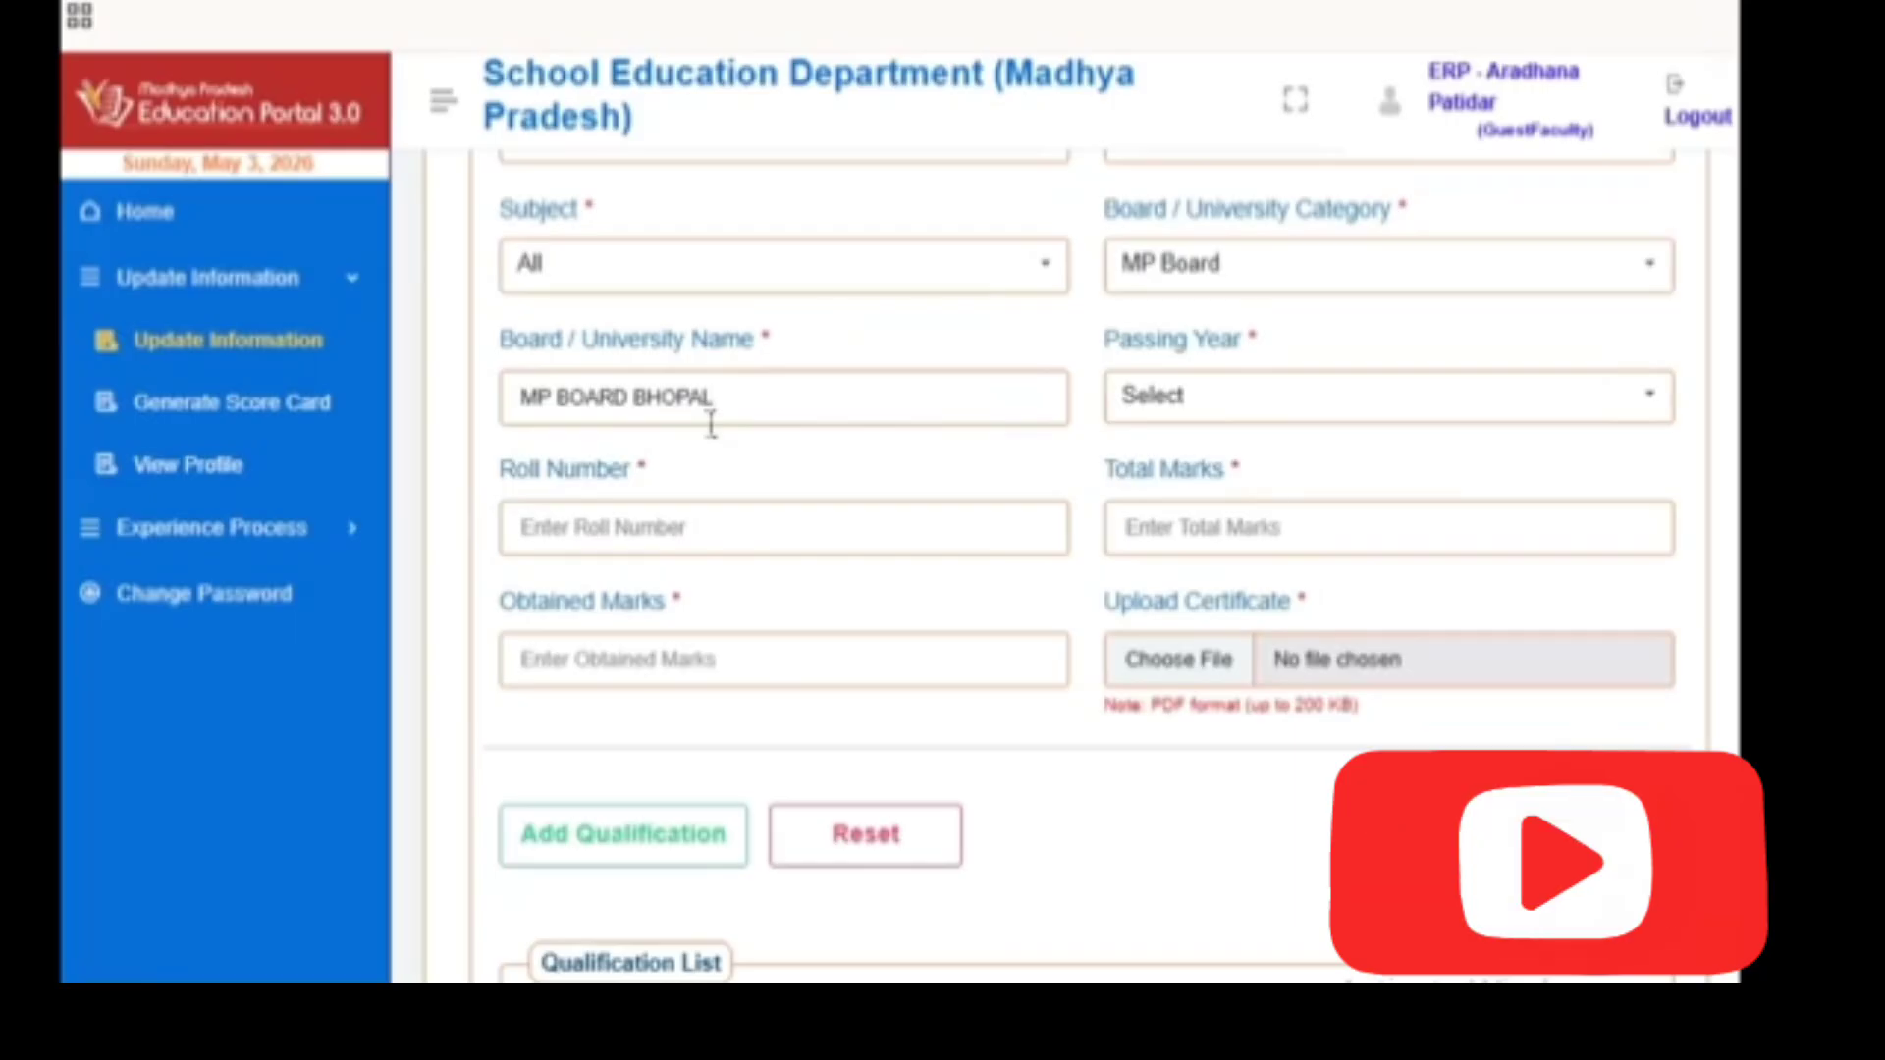
Look through the available passing years and set the passing year to 2018-19
click(1291, 393)
scroll(1227, 682, down, 5)
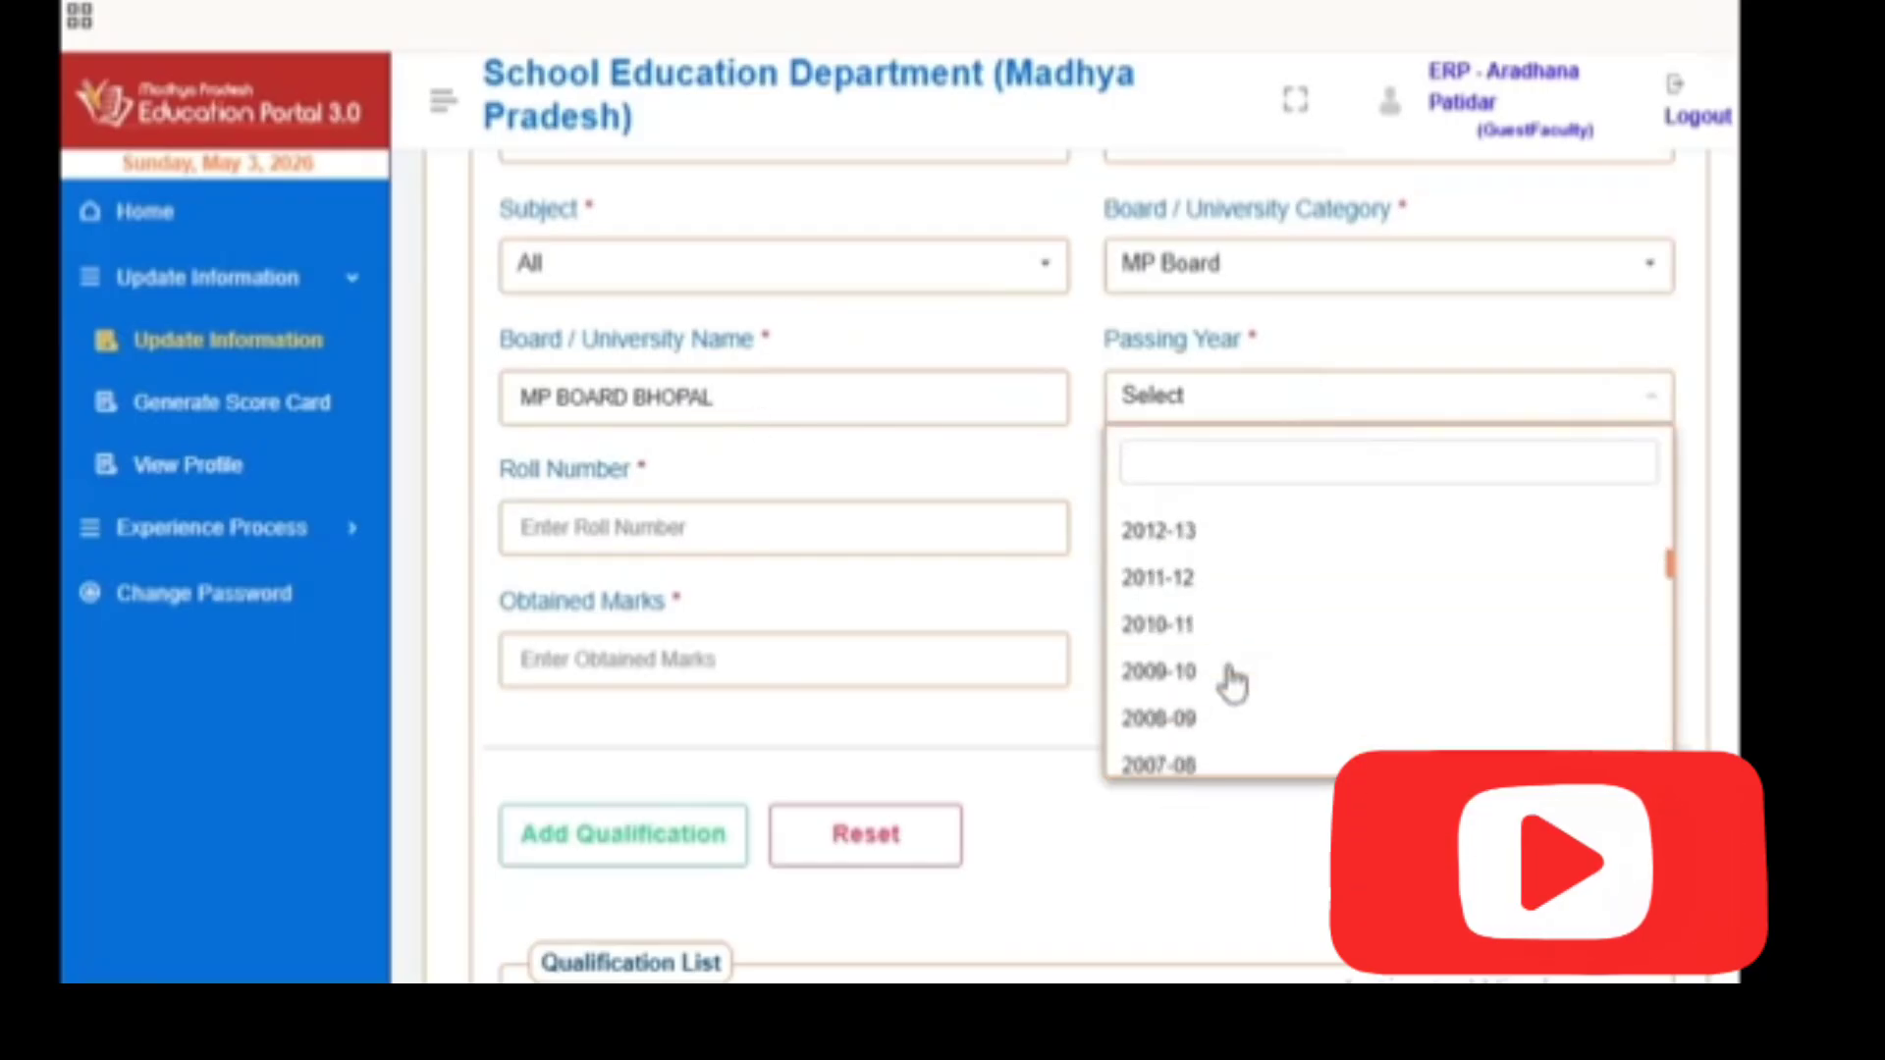
scroll(1233, 676, down, 8)
scroll(1233, 589, up, 12)
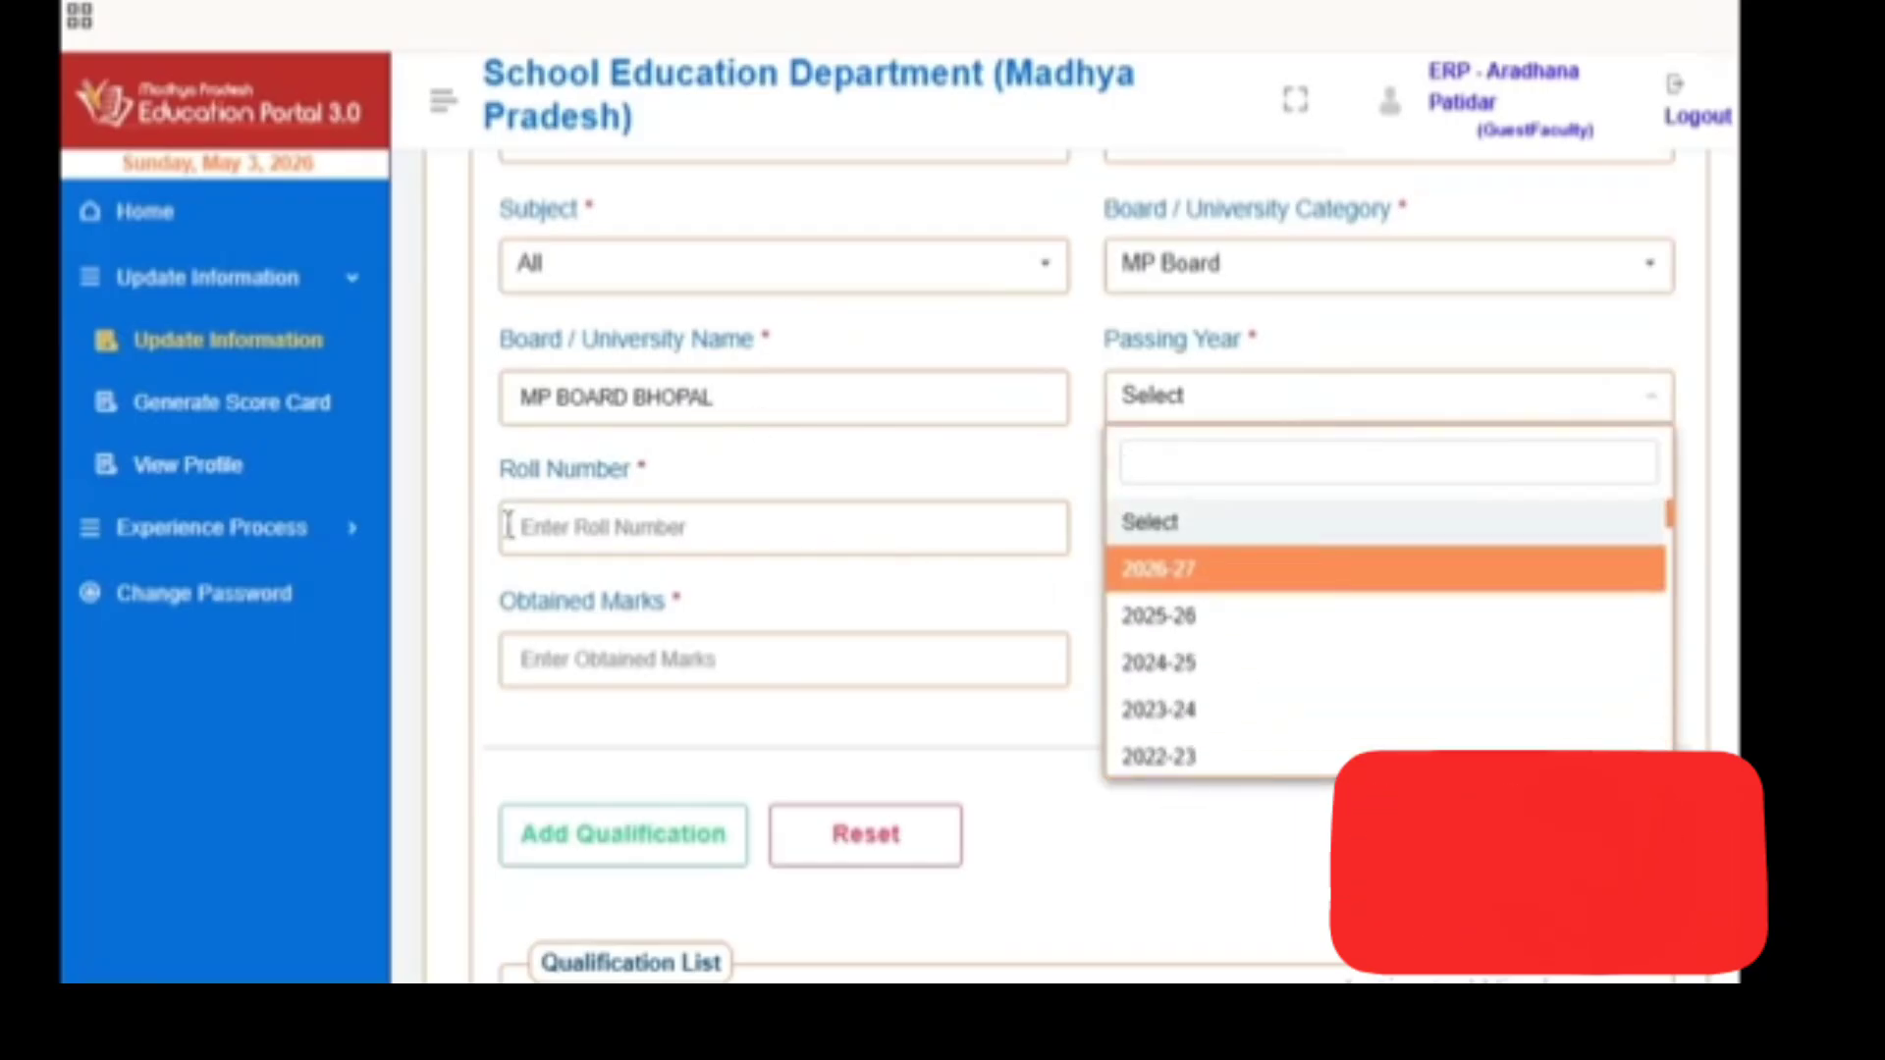
click(517, 472)
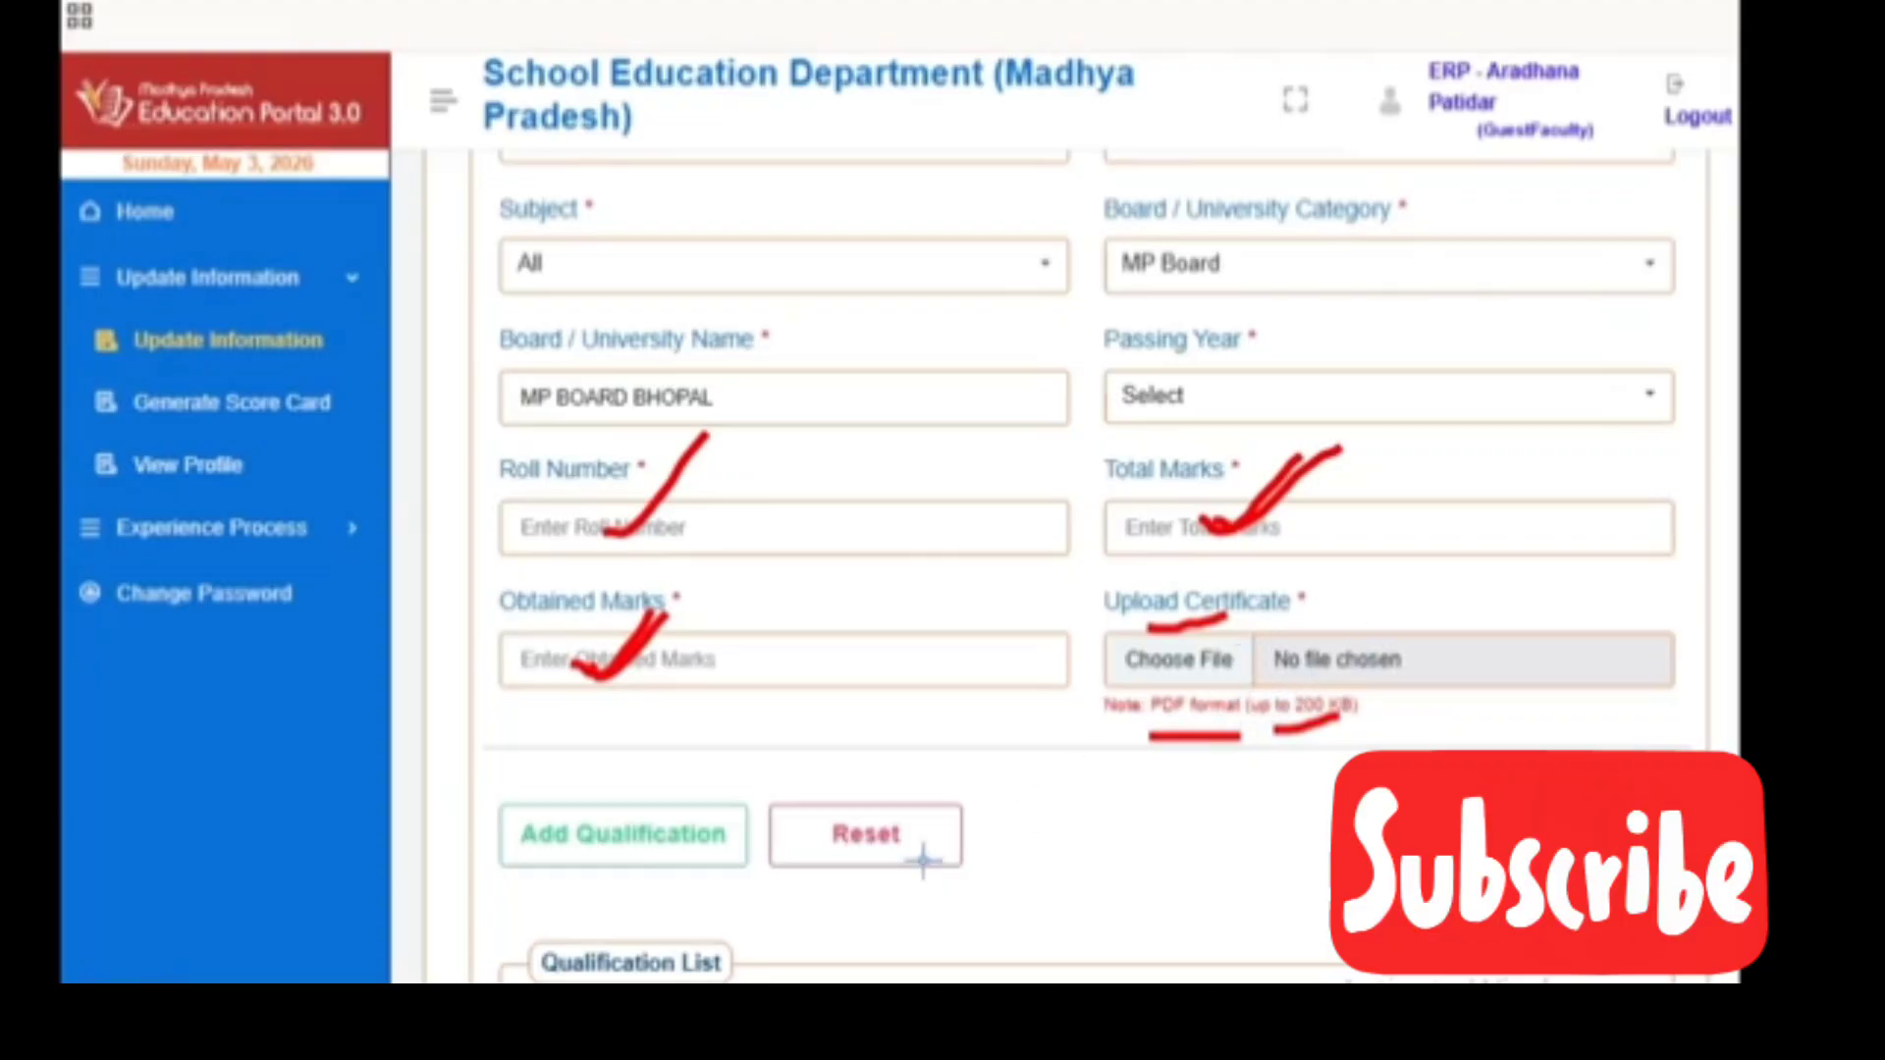
mouse_move(492, 820)
mouse_down()
mouse_move(534, 870)
mouse_move(589, 799)
mouse_up()
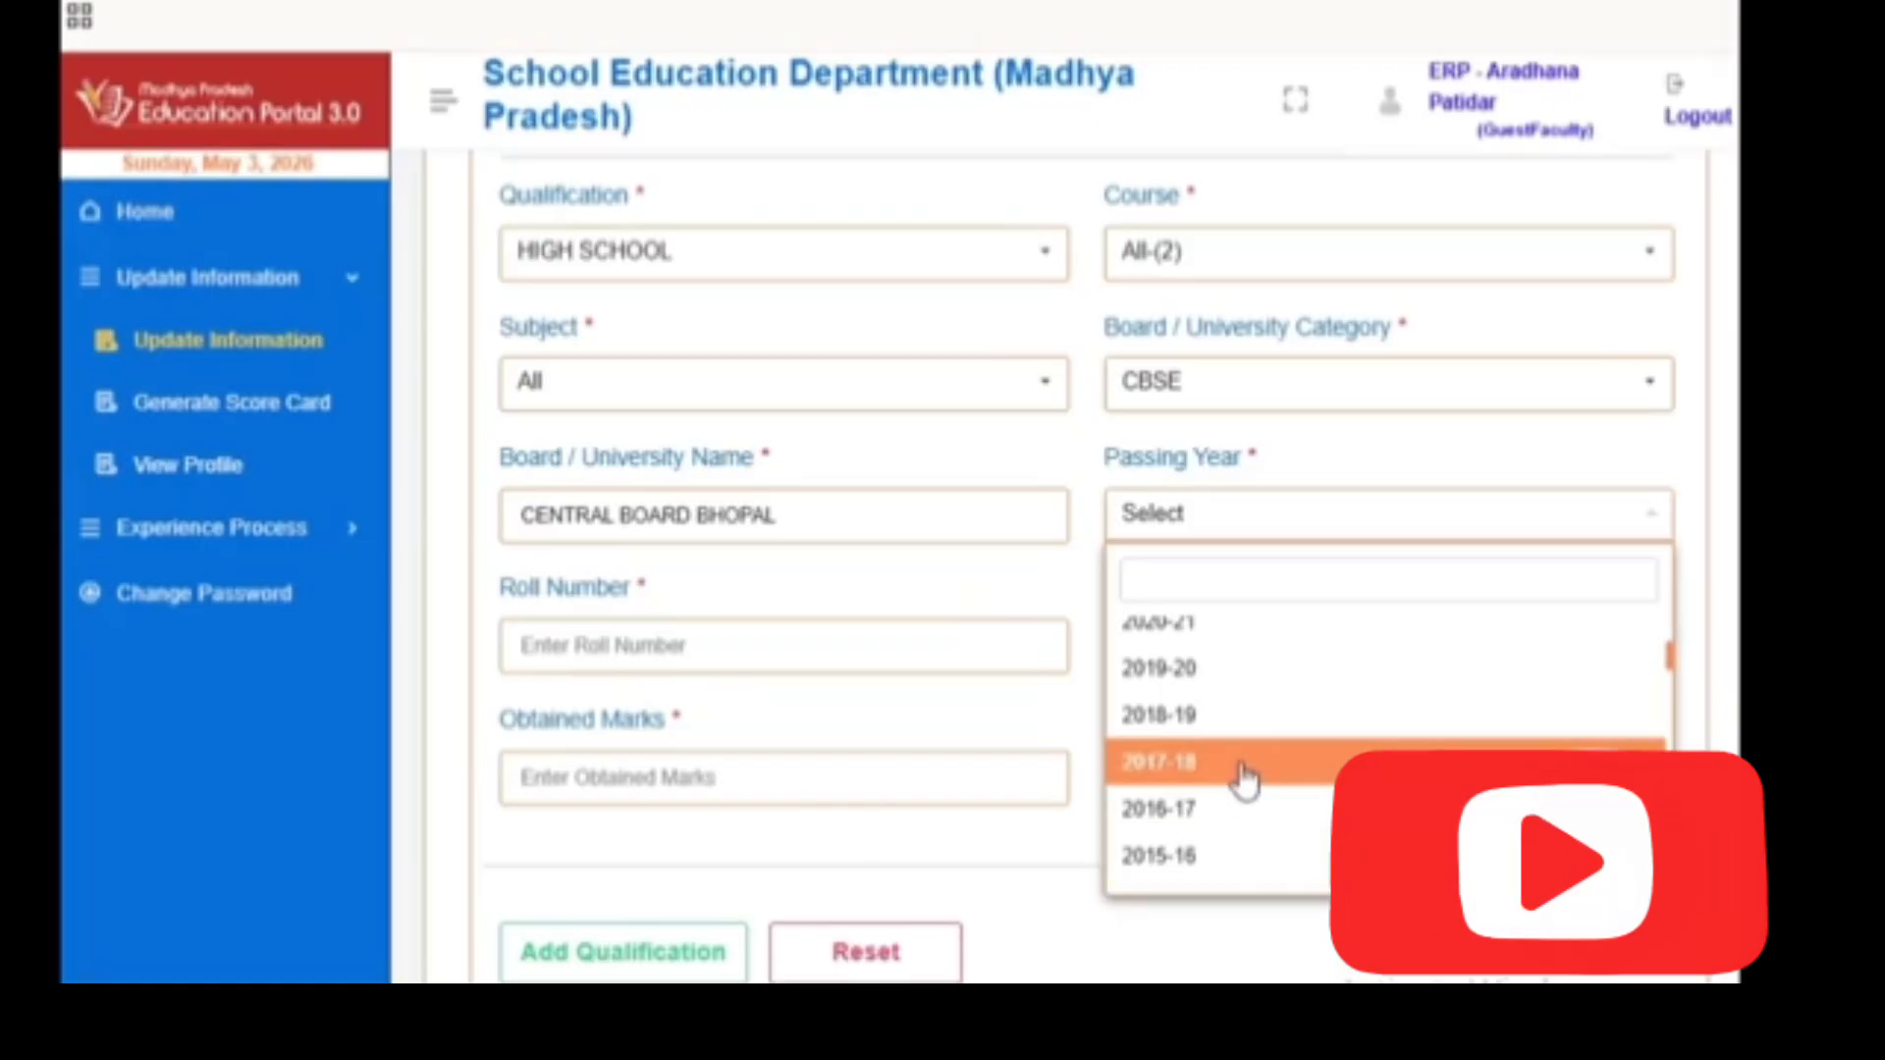
click(1190, 722)
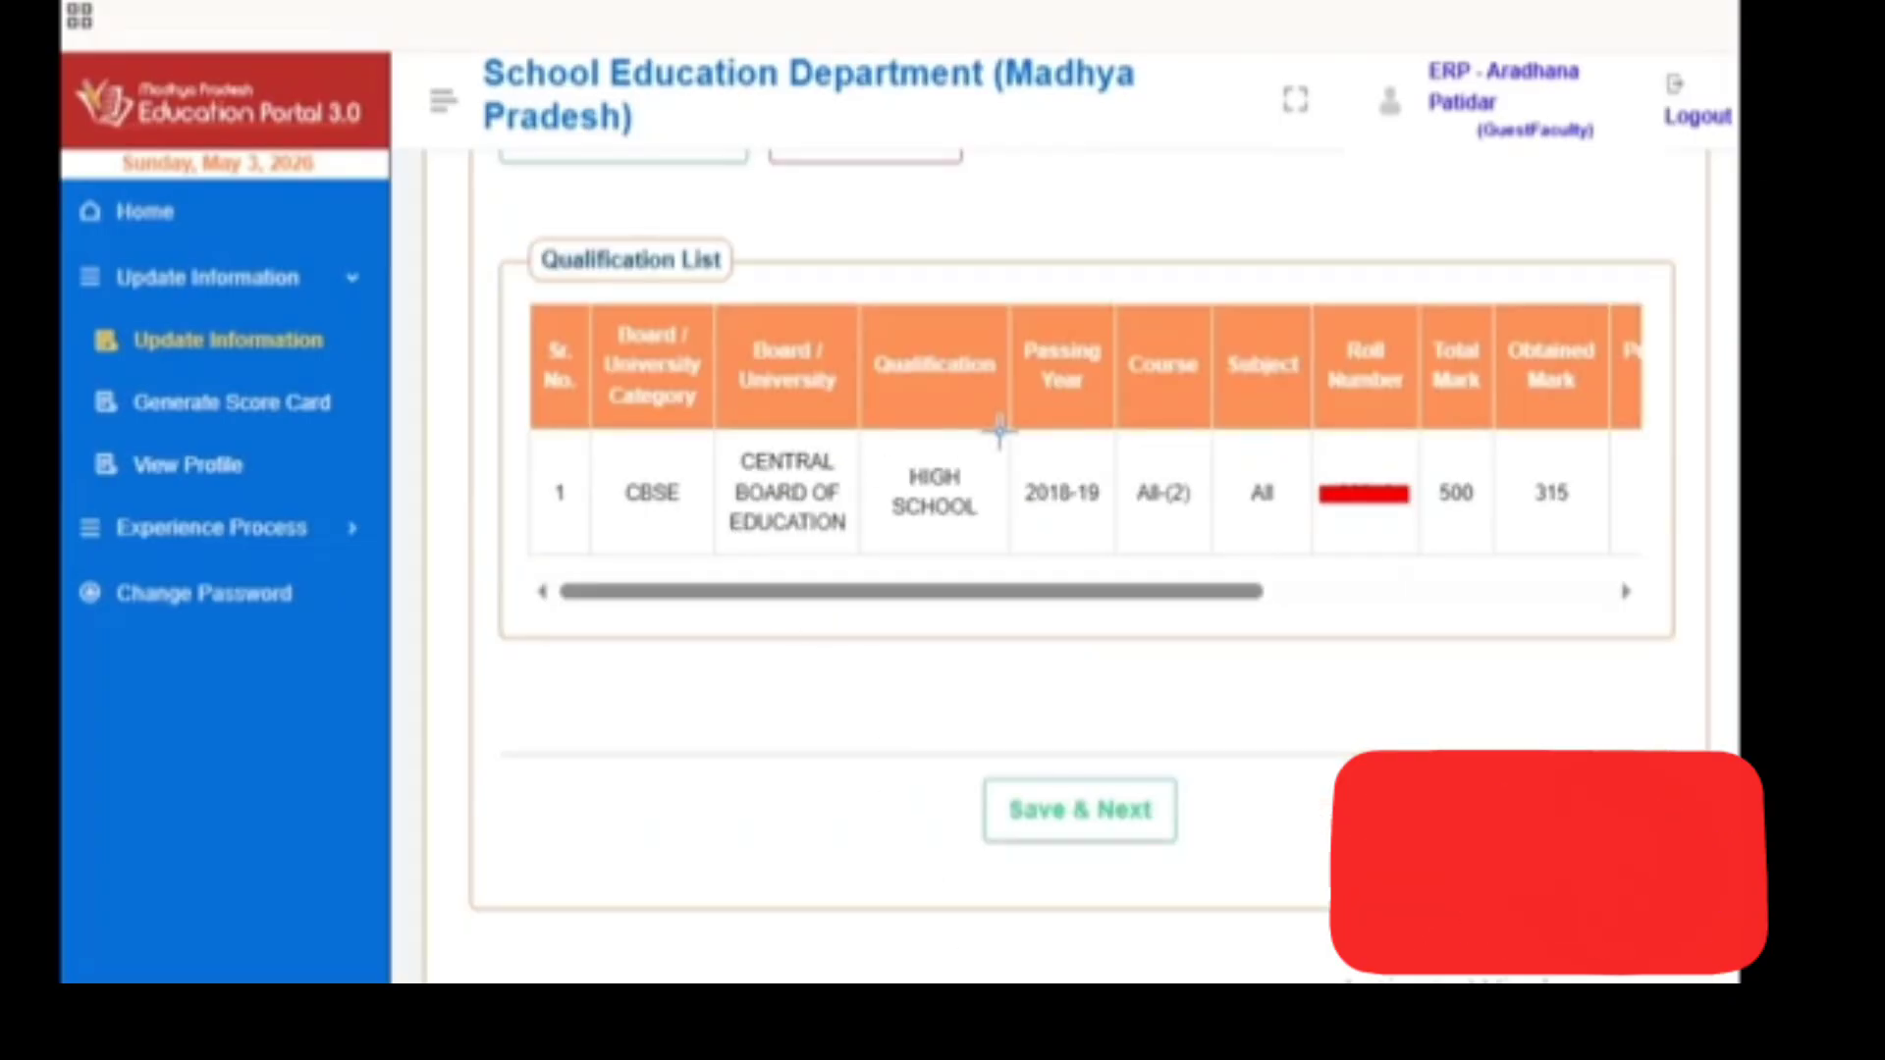
drag(622, 527, 661, 516)
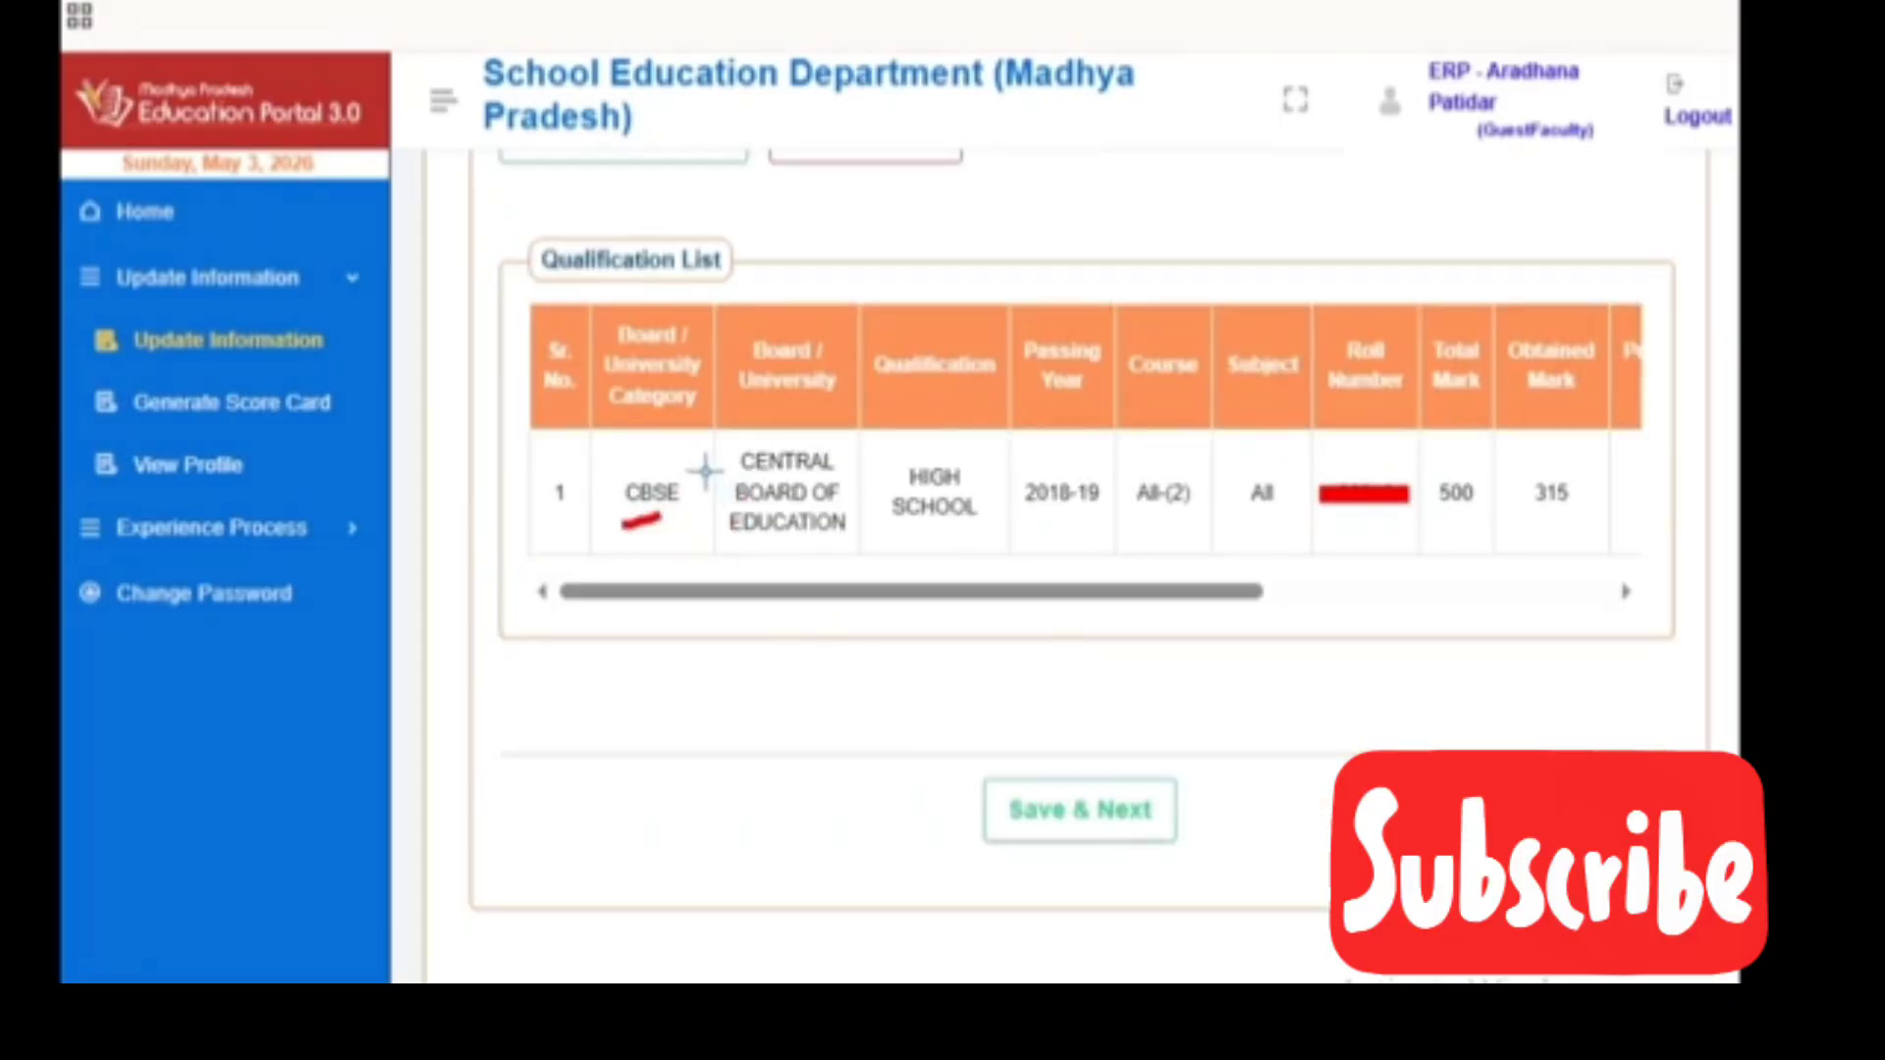
drag(813, 496, 838, 490)
drag(801, 553, 842, 545)
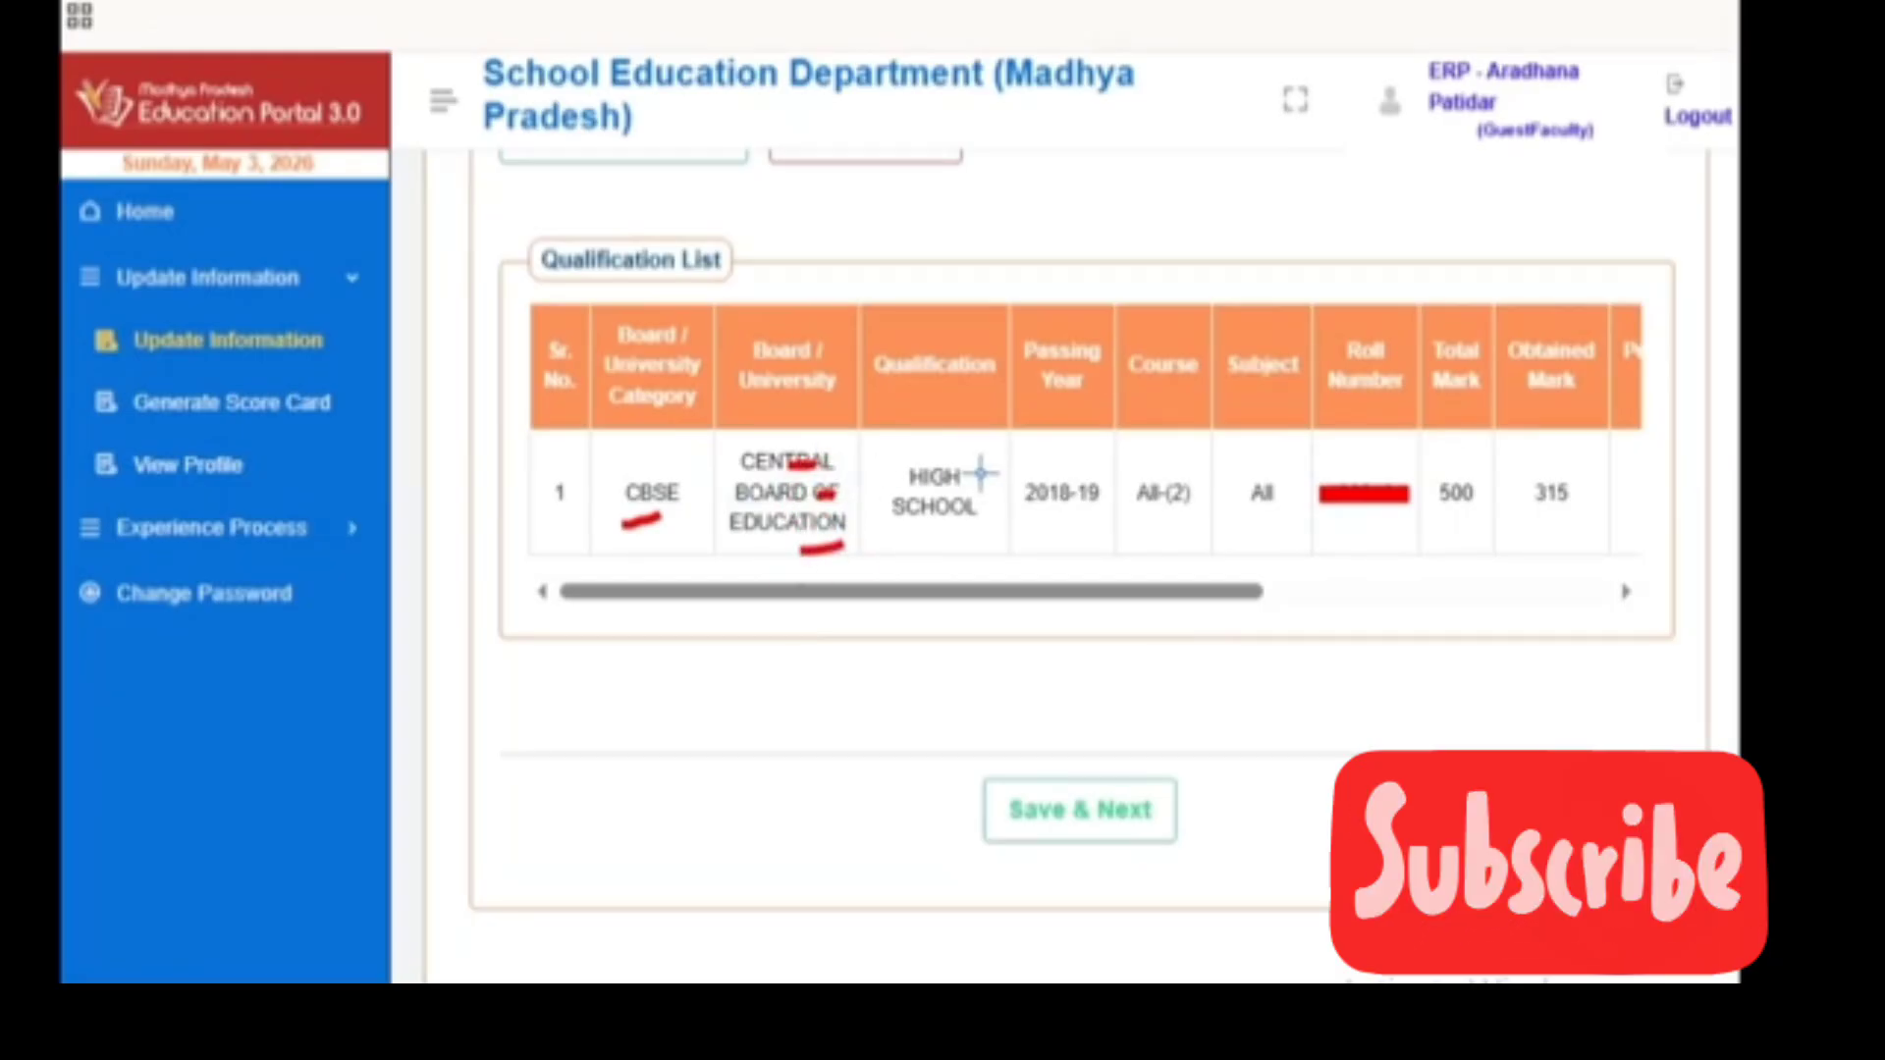
drag(976, 473, 1043, 428)
drag(1070, 525, 1581, 517)
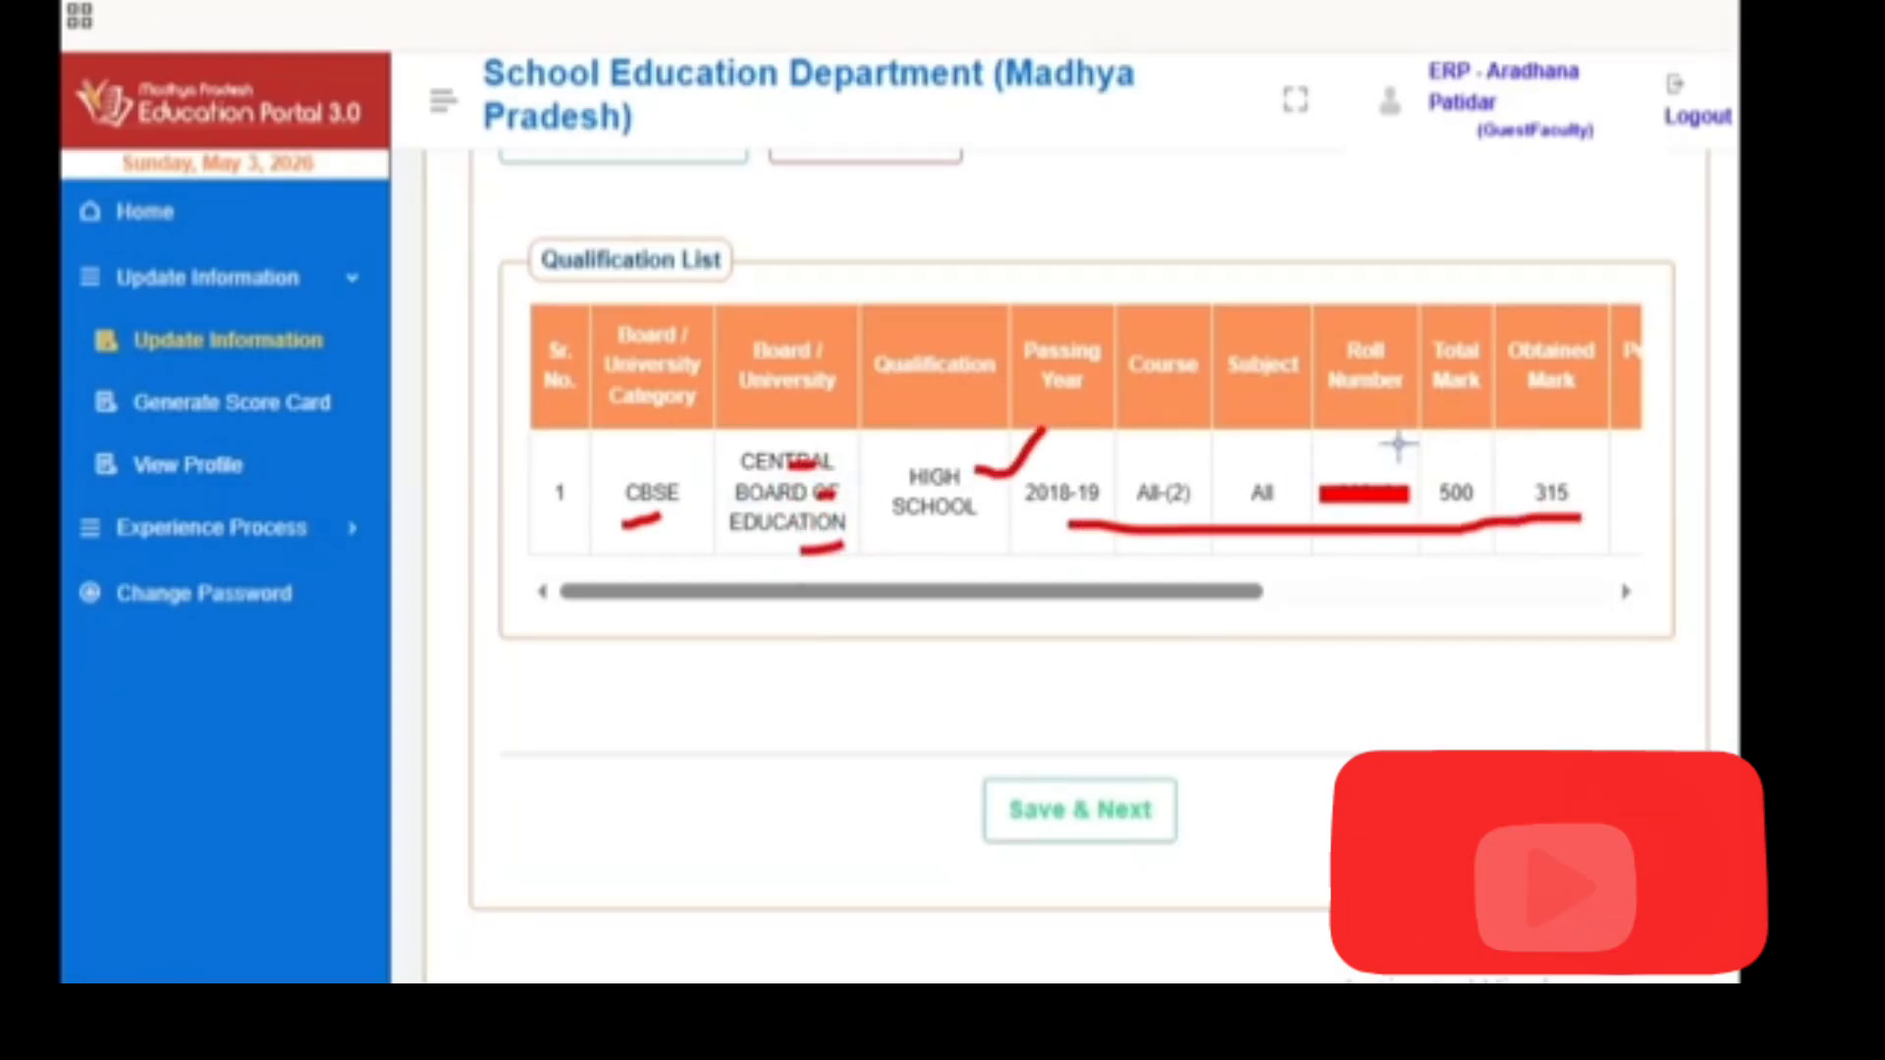
Save the high school entry in the qualification list and acknowledge the confirmation
click(1080, 809)
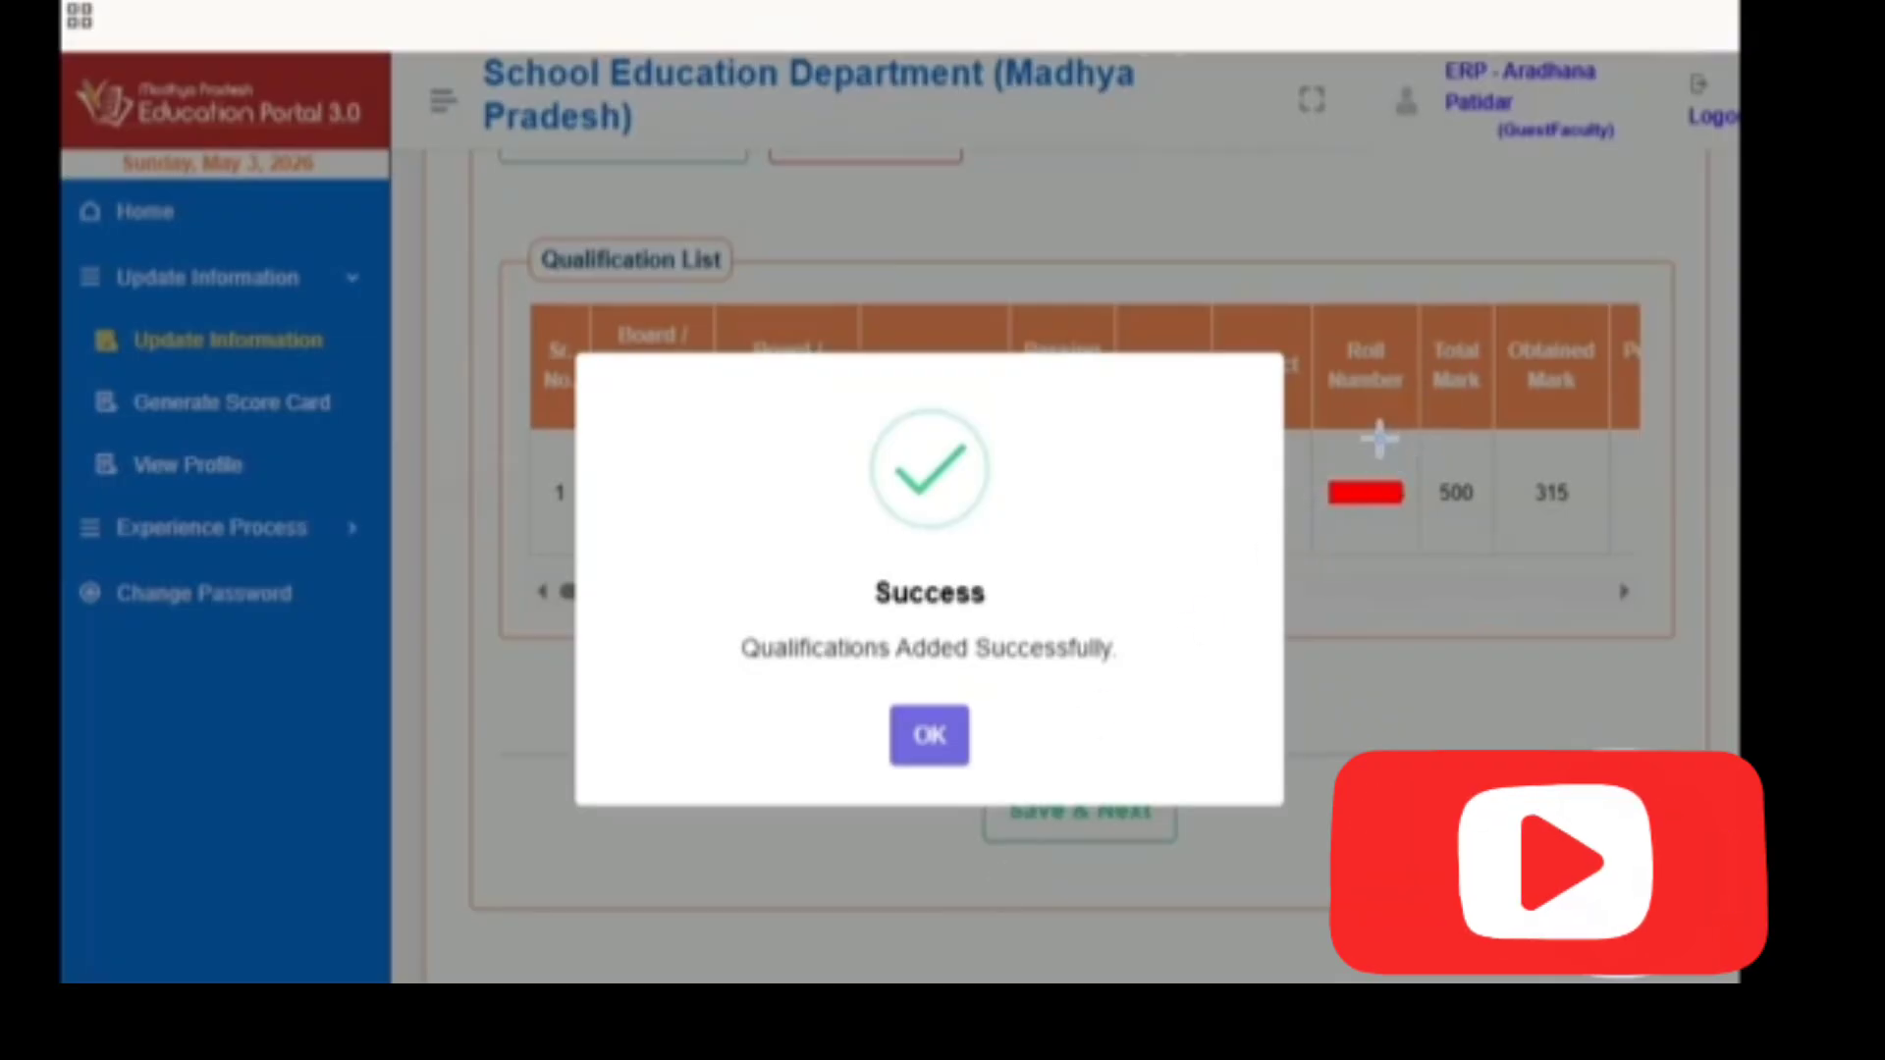
drag(1380, 440, 1443, 402)
drag(751, 690, 1107, 655)
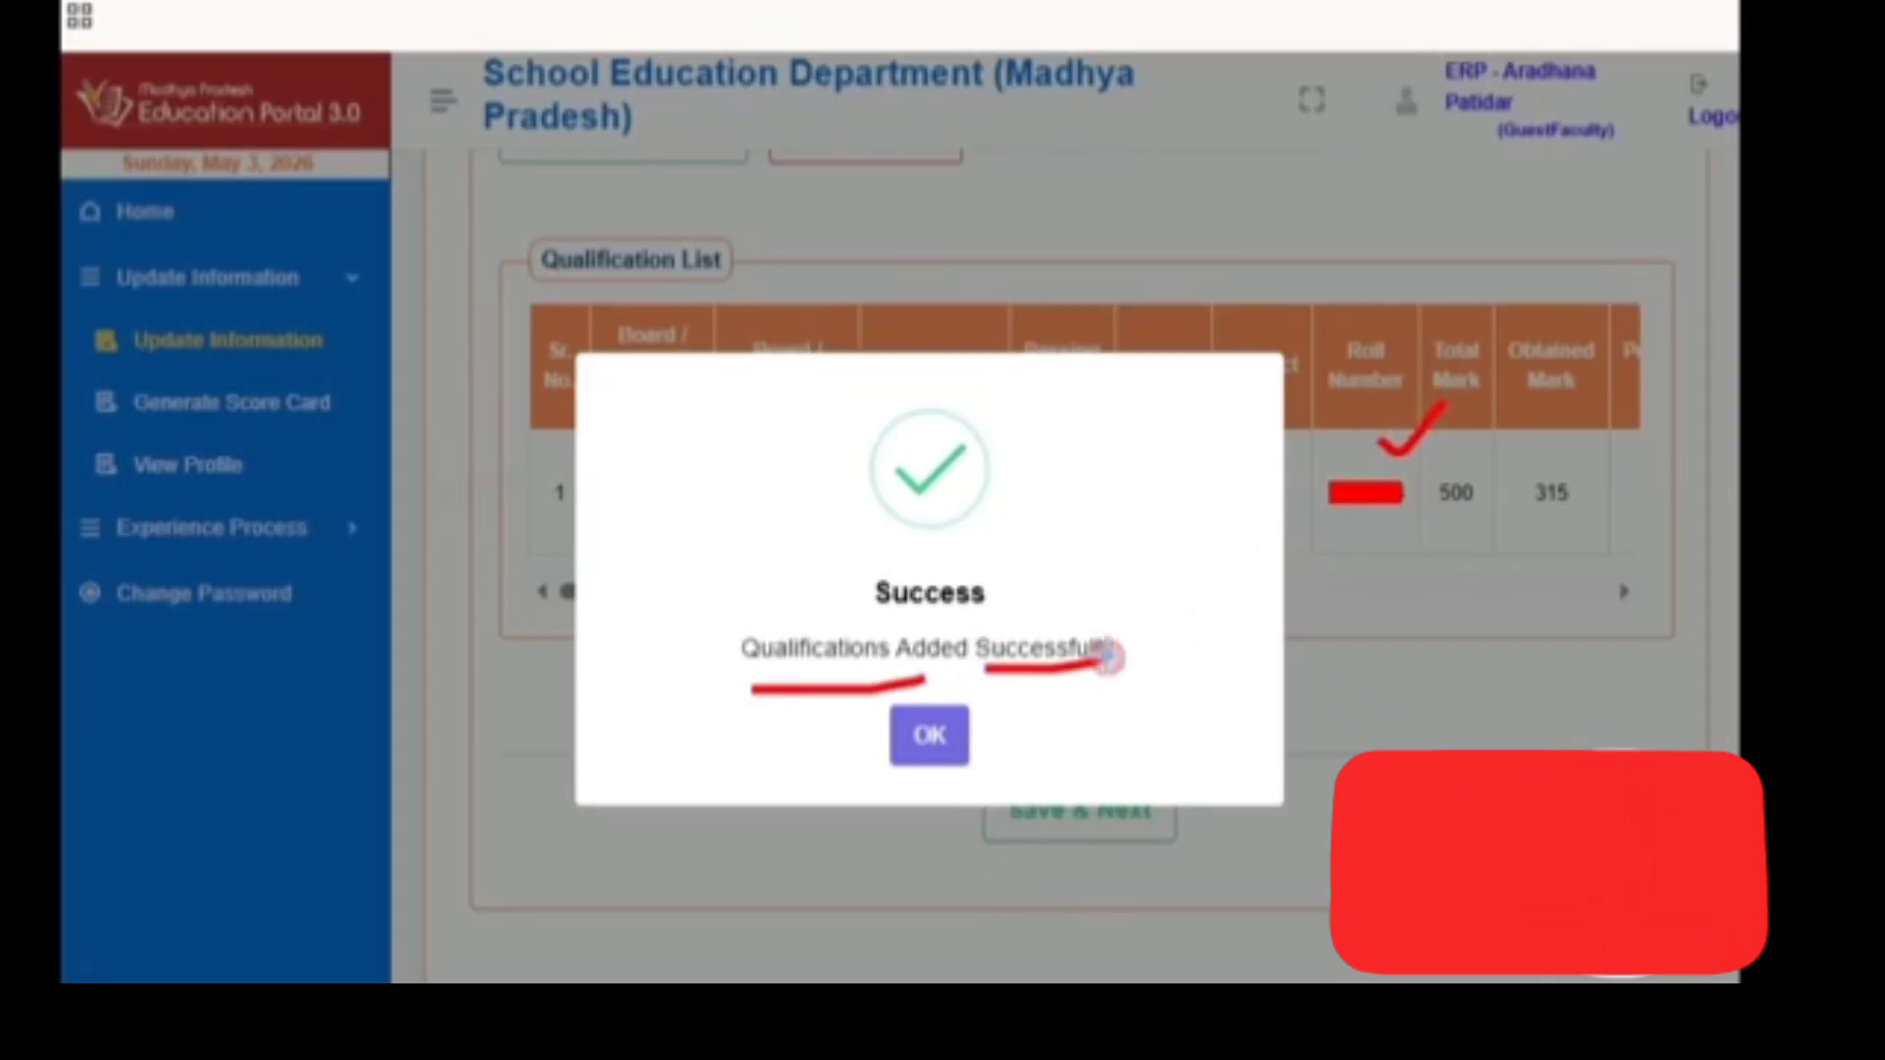
drag(945, 673, 1044, 624)
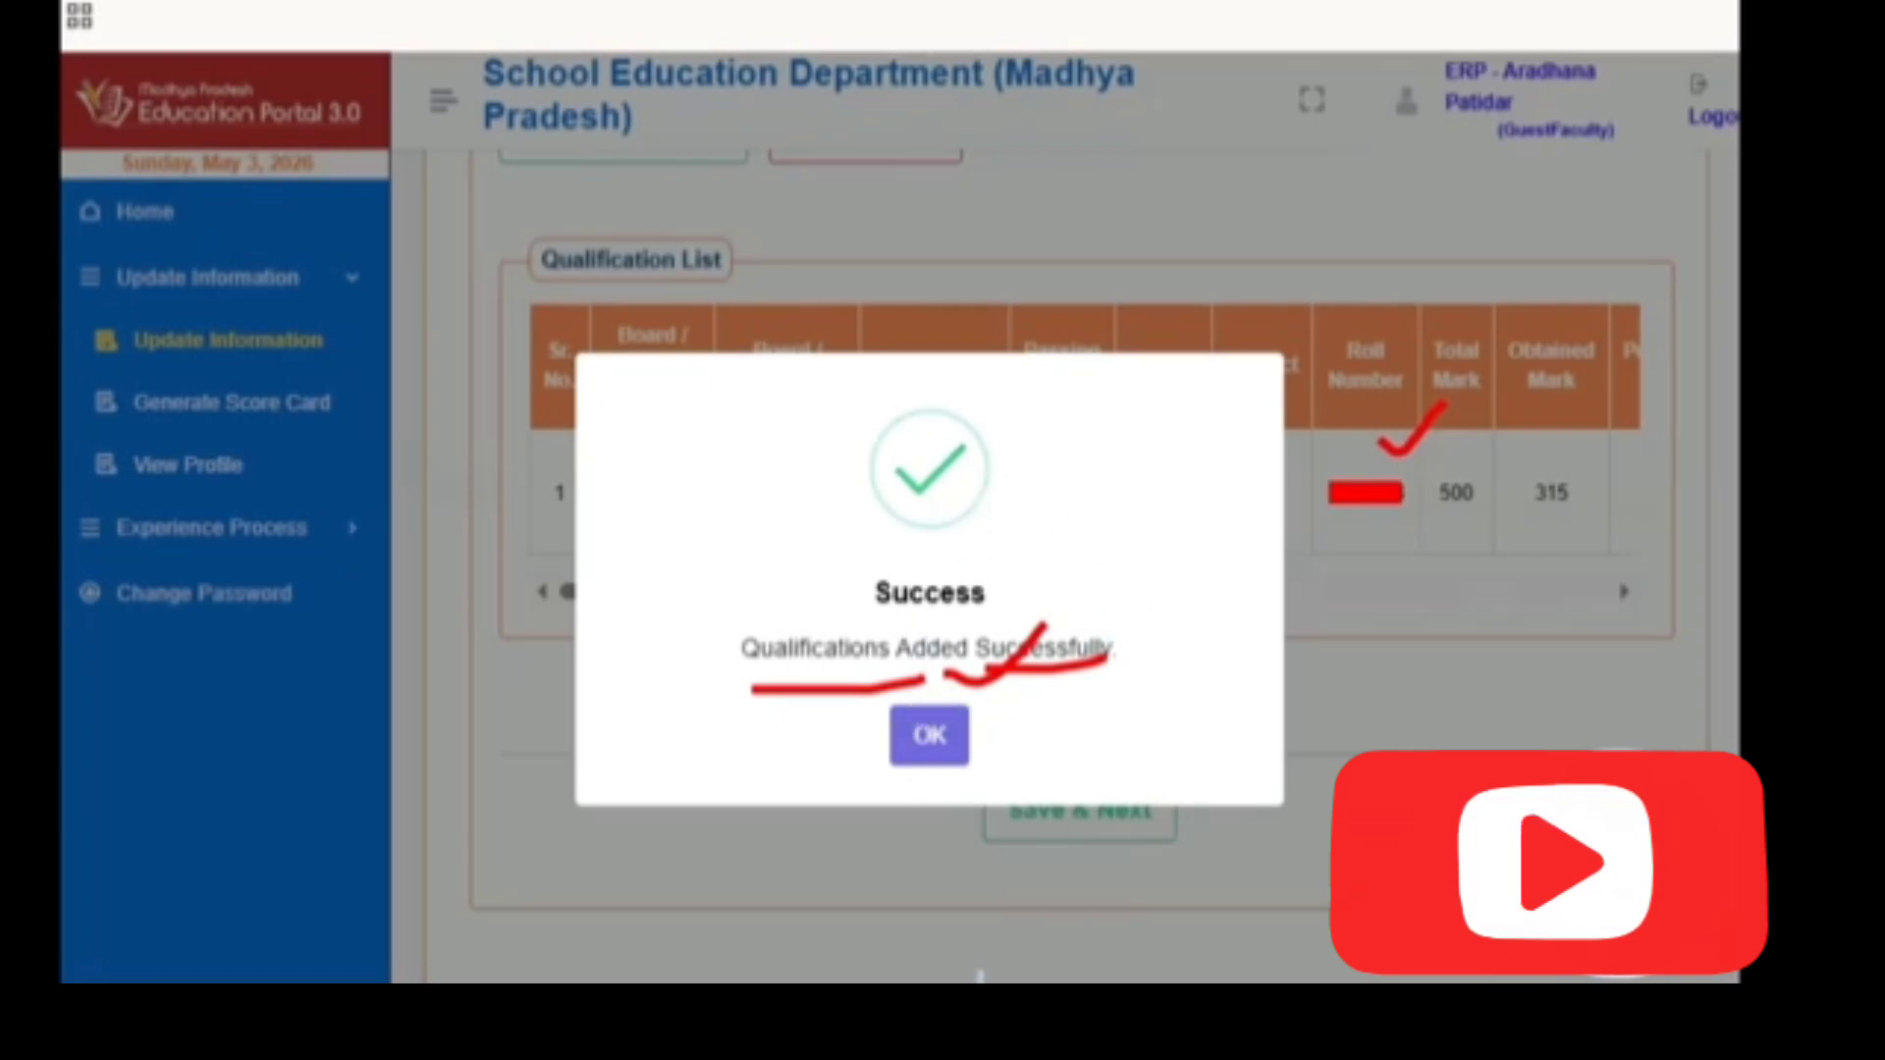
click(928, 735)
Begin another qualification entry by setting the qualification to HSS (11th / 12th)
scroll(931, 640, up, 3)
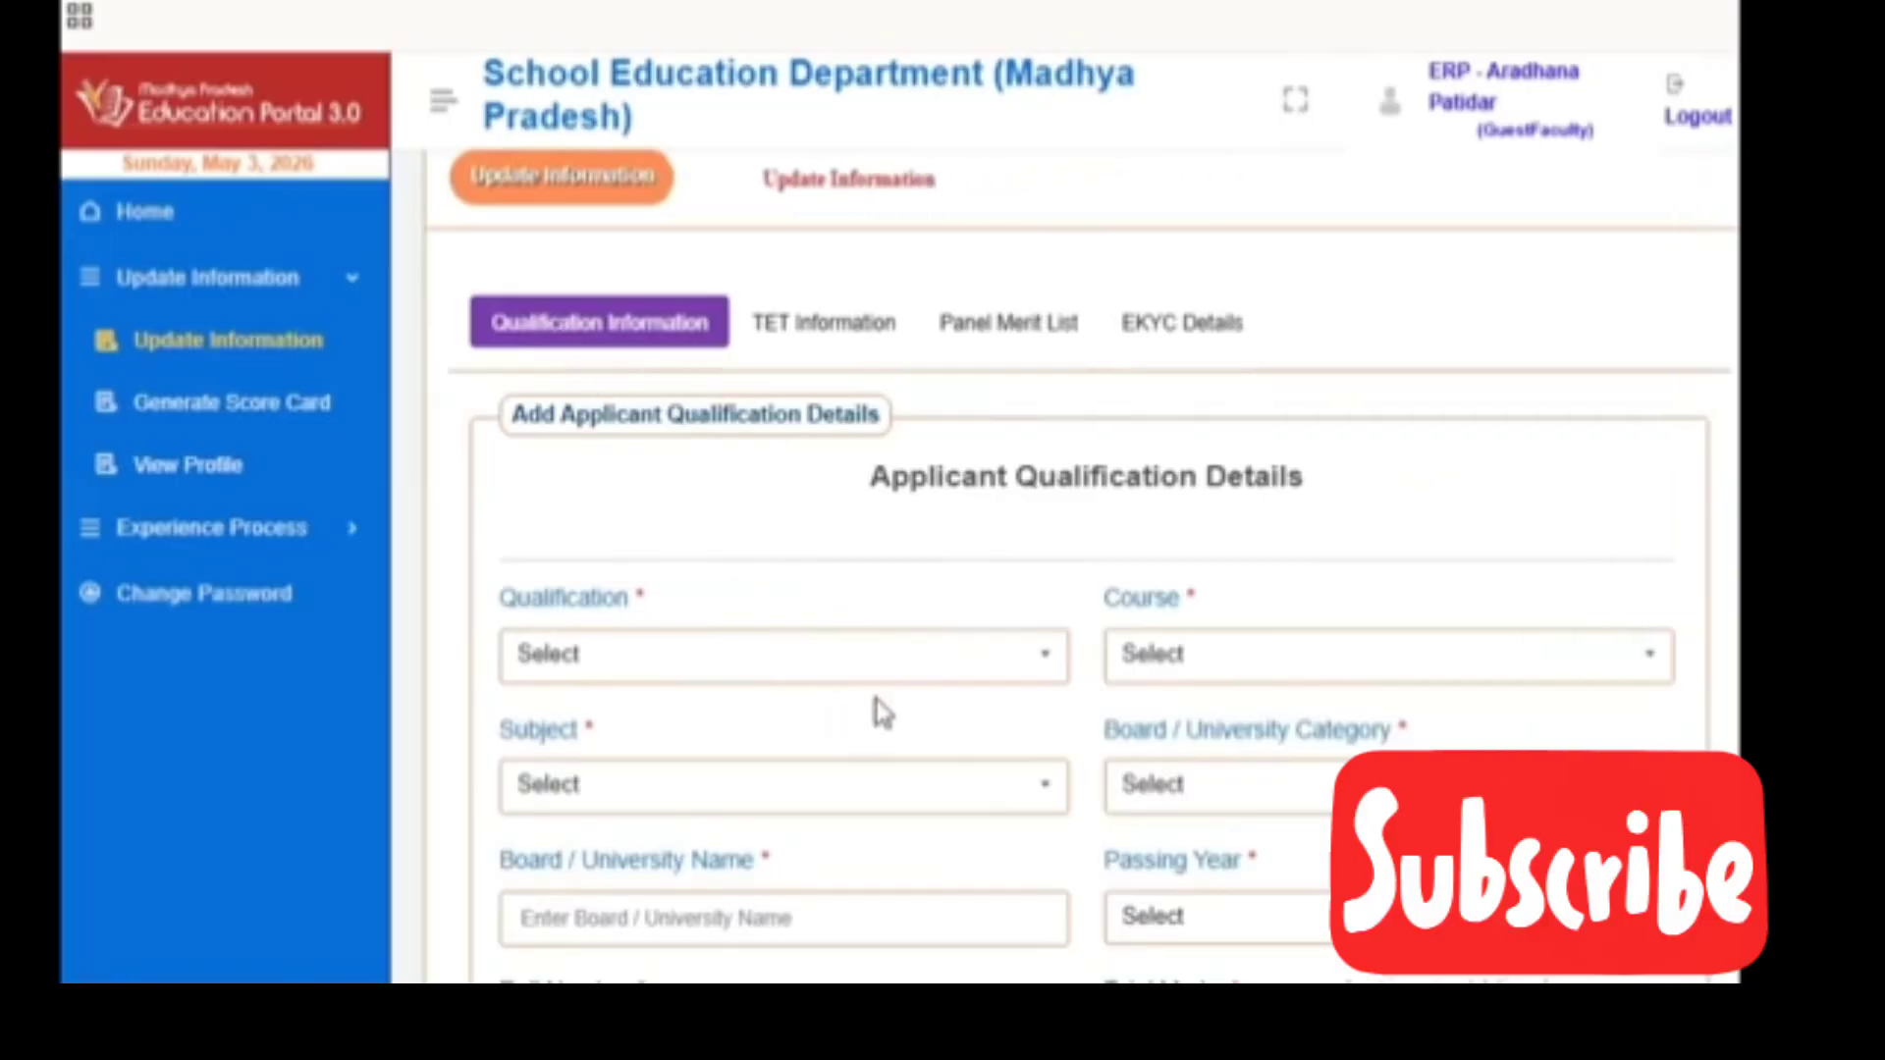
scroll(881, 714, down, 2)
click(694, 486)
click(623, 709)
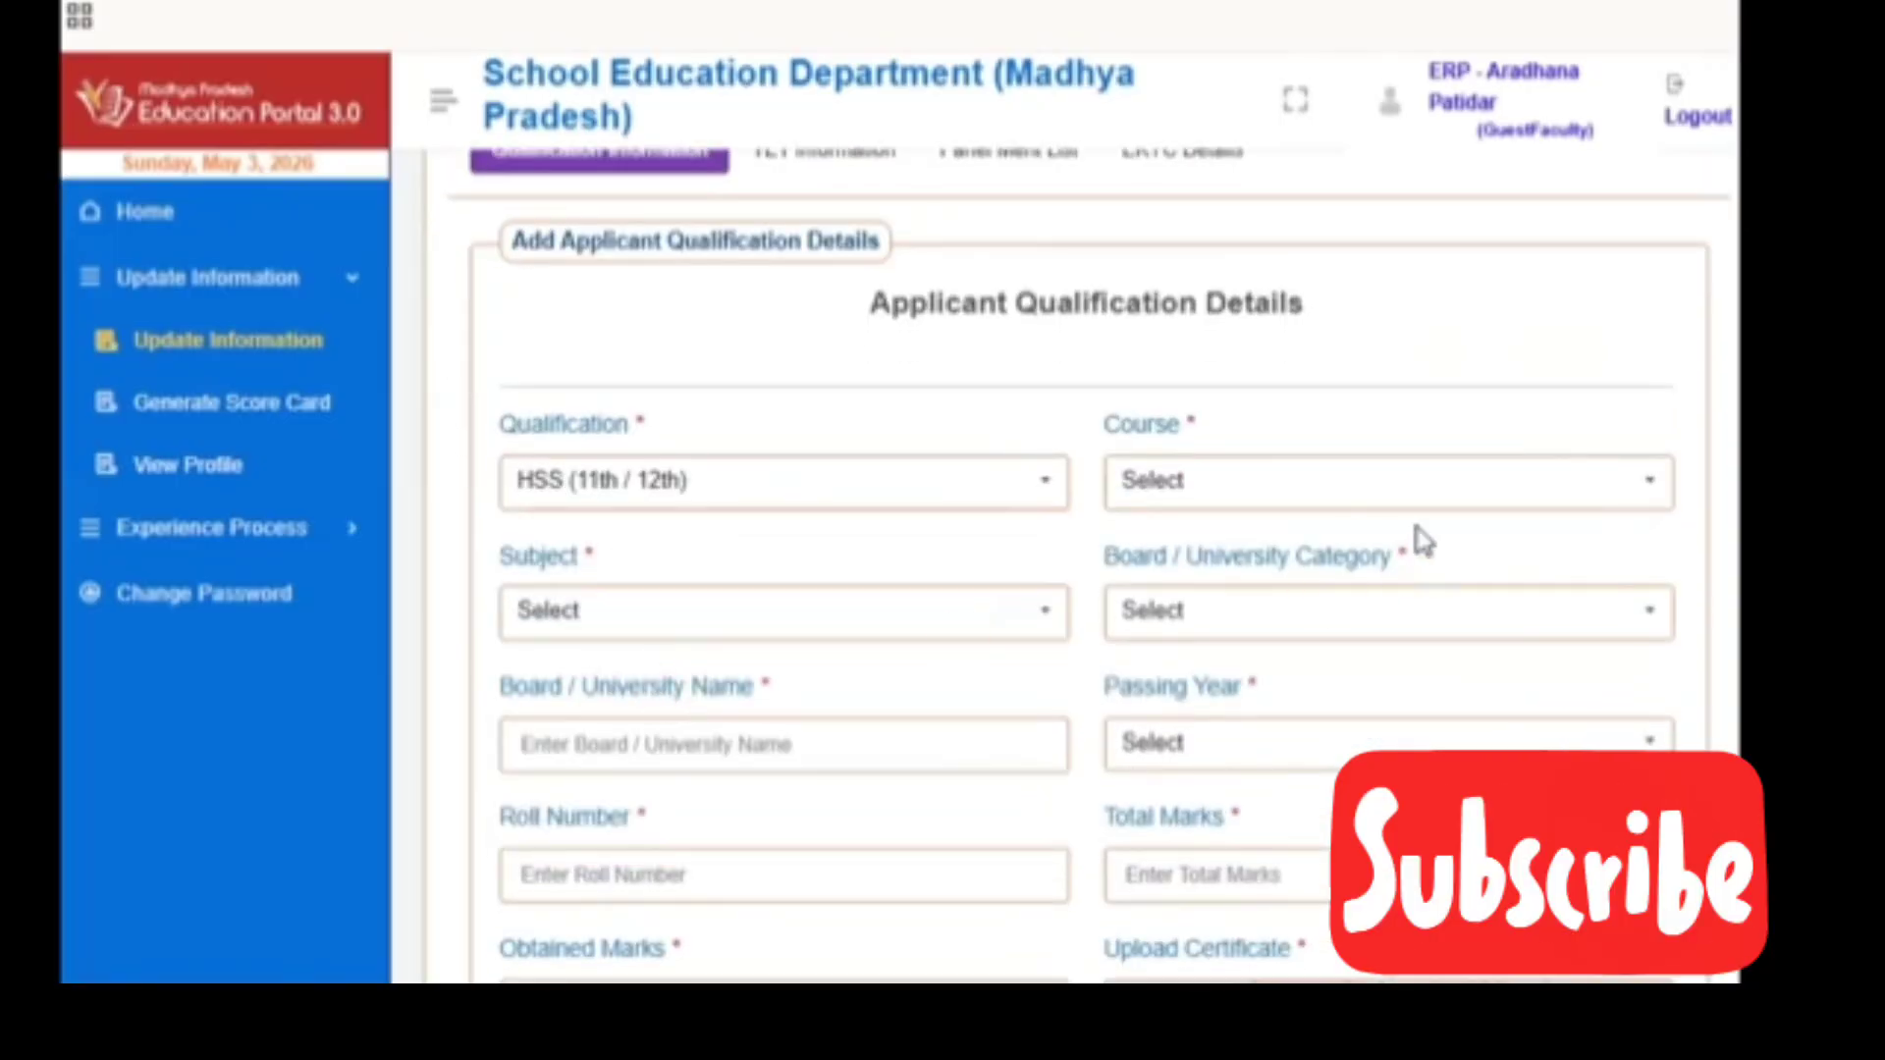
Look through the HSS course options, and set the course to HSS Commerce-(6) with Commerce as the subject
click(1398, 491)
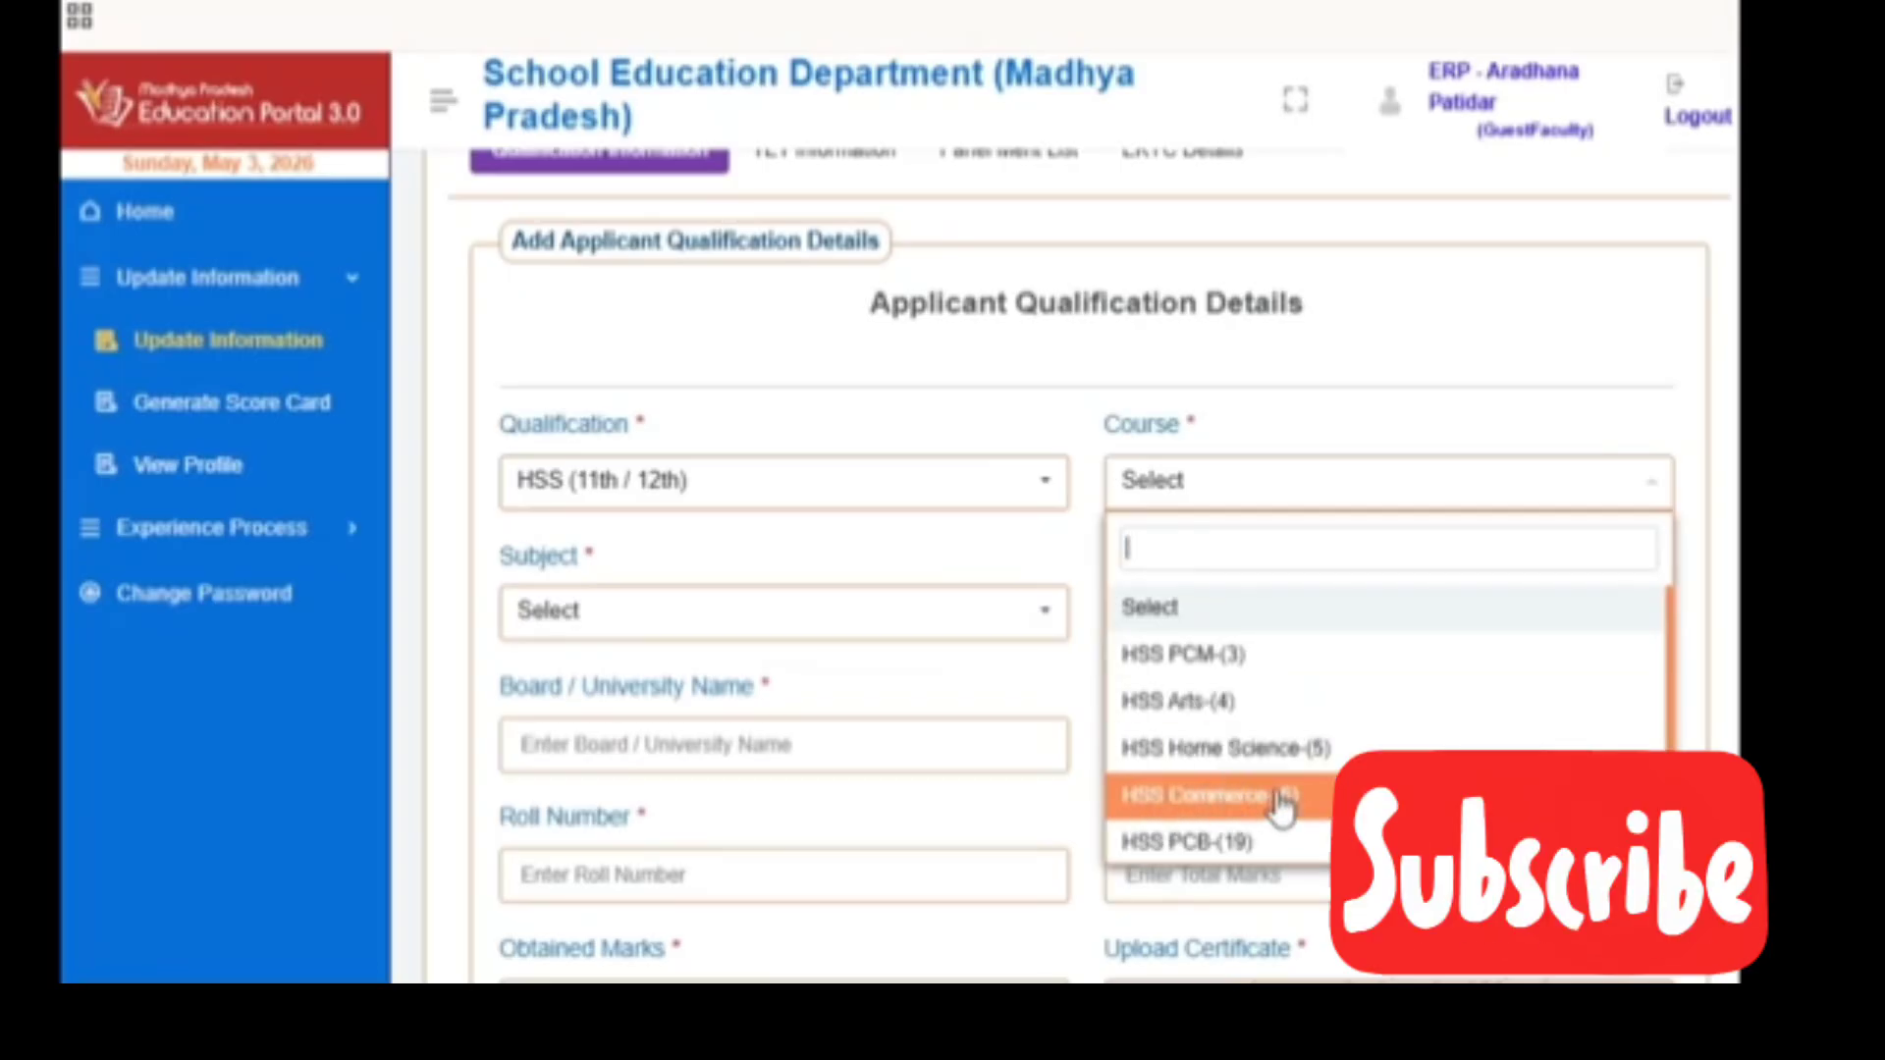
scroll(1276, 805, down, 1)
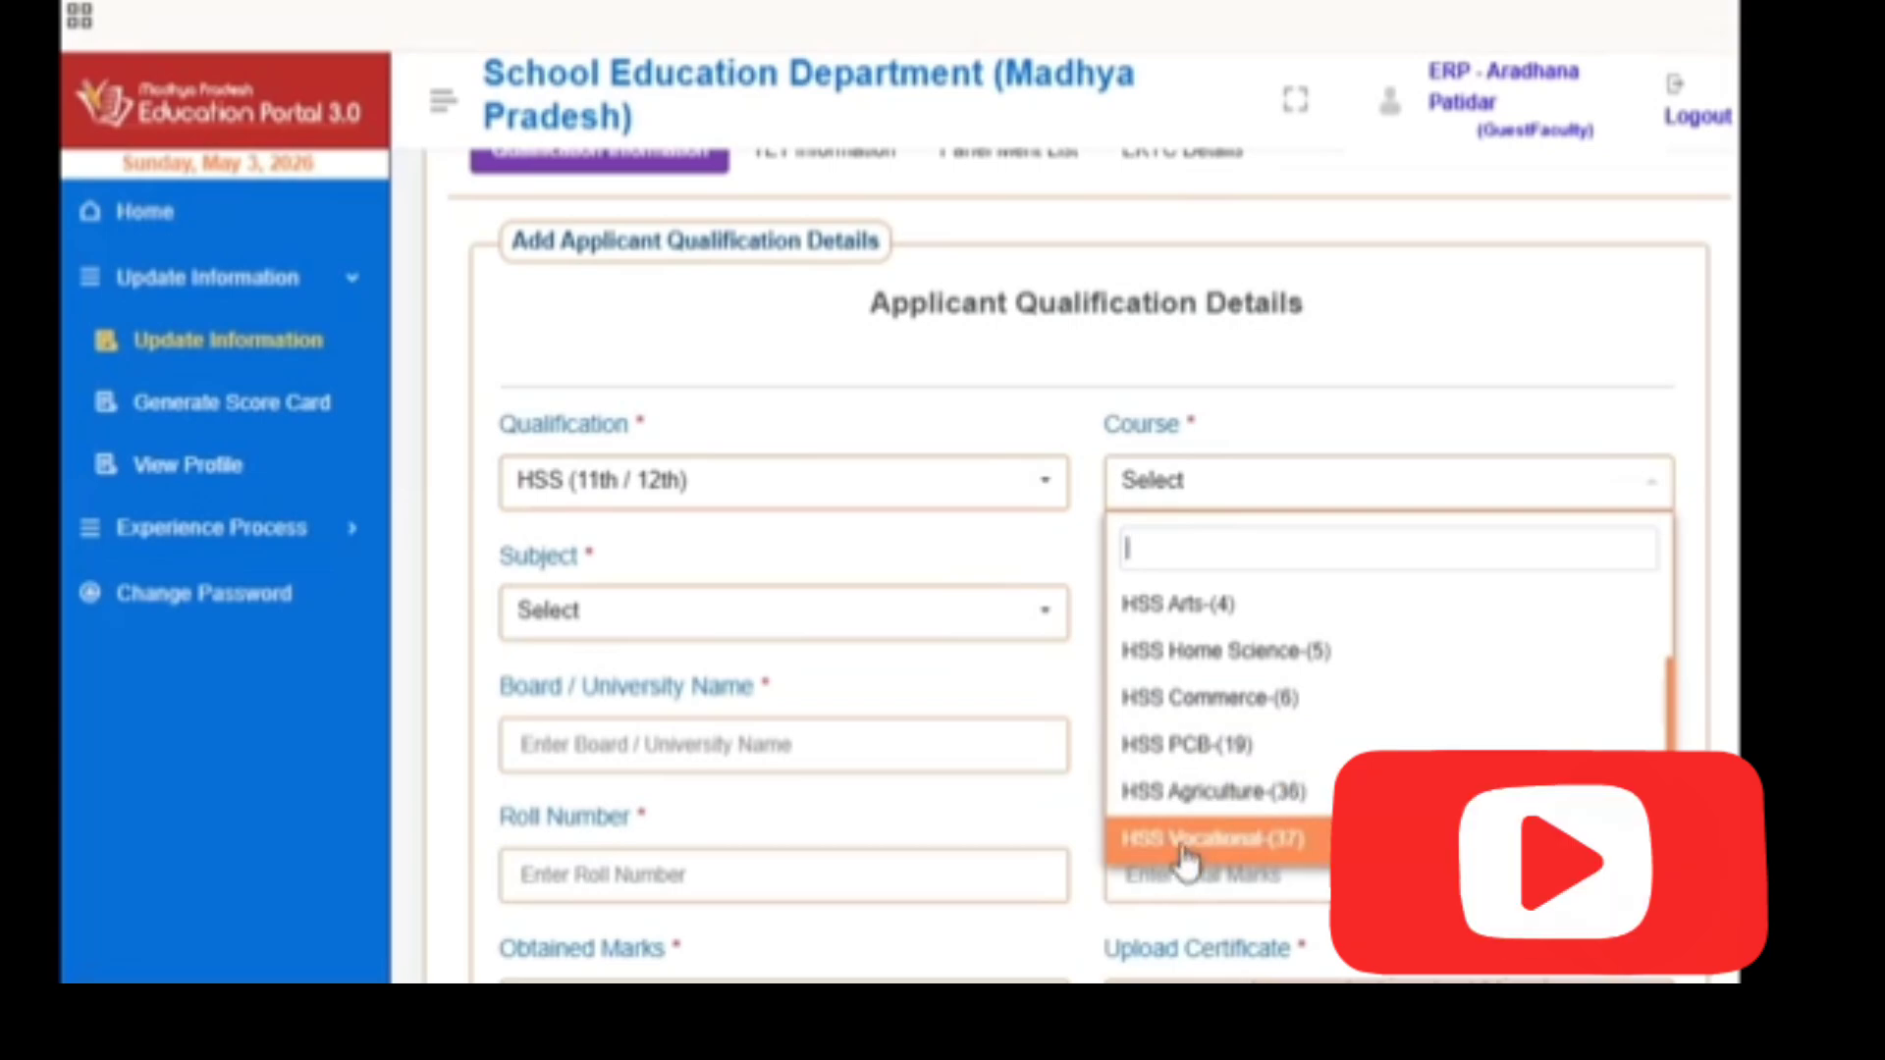
scroll(1296, 687, down, 2)
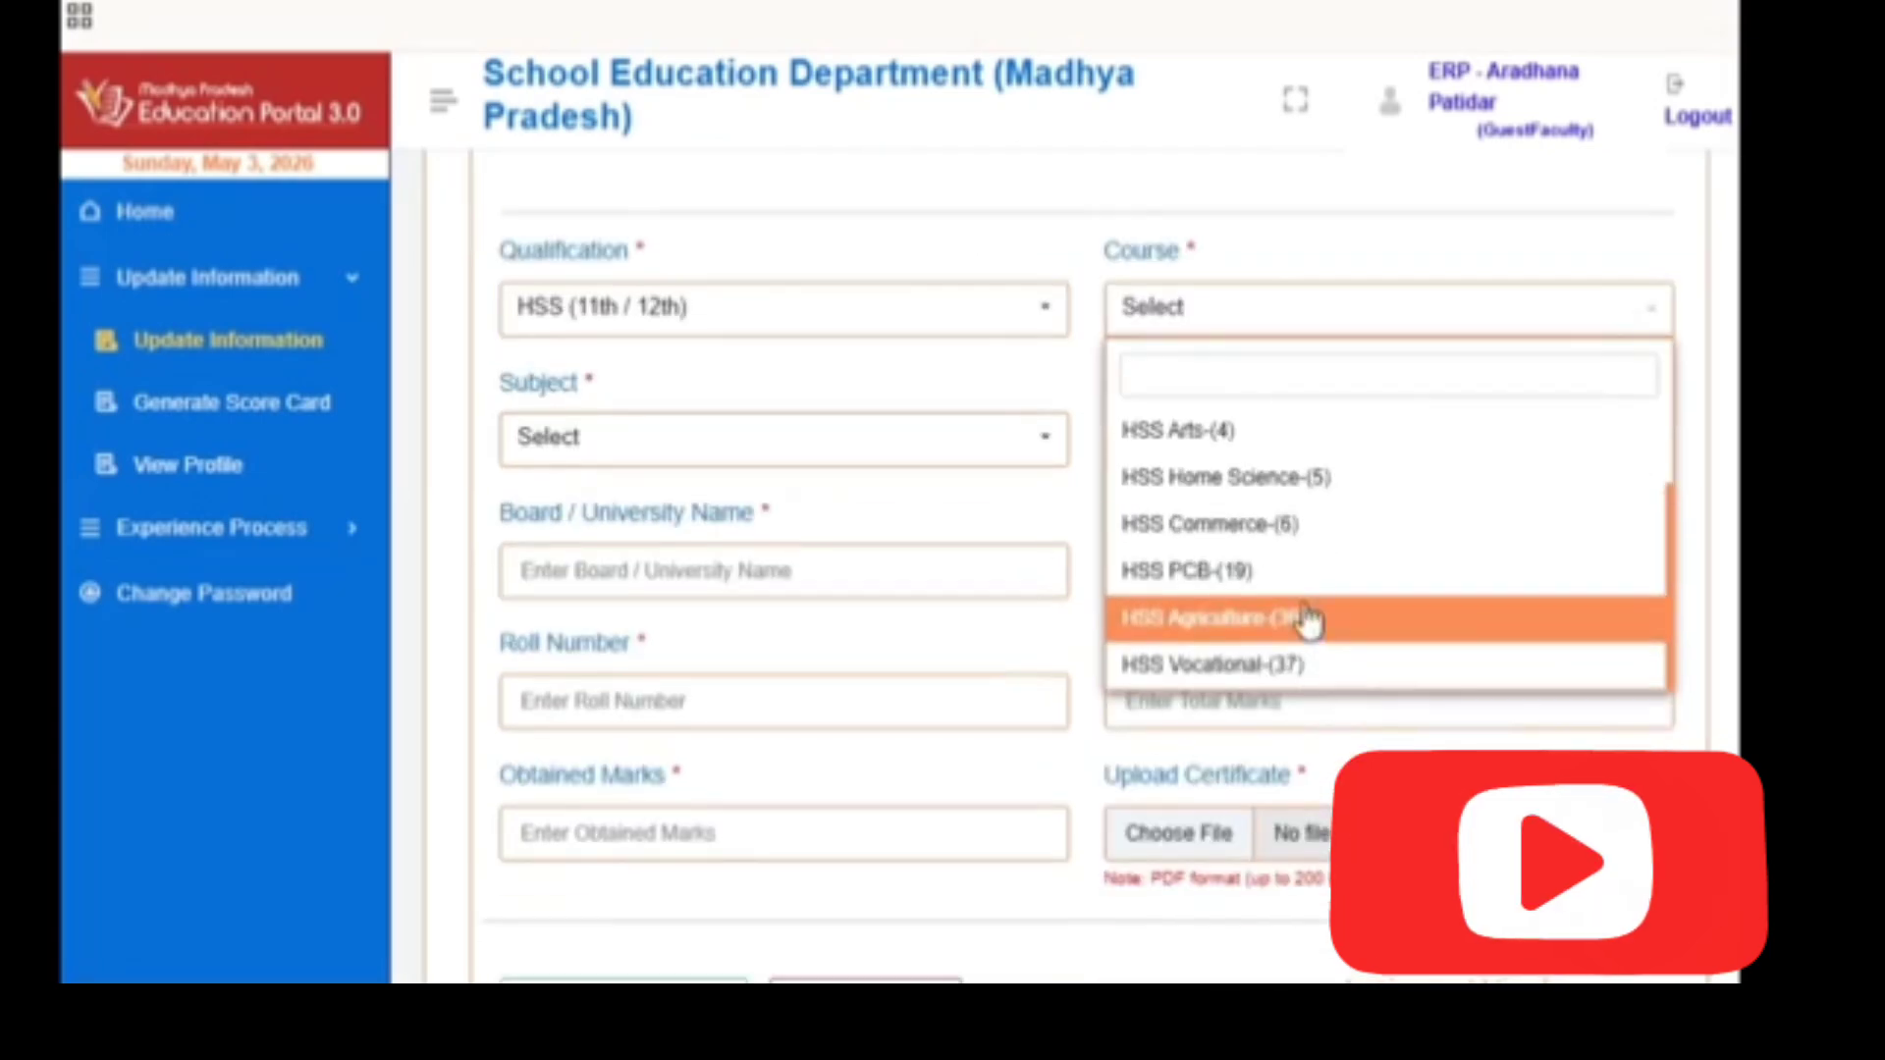
scroll(1309, 619, up, 2)
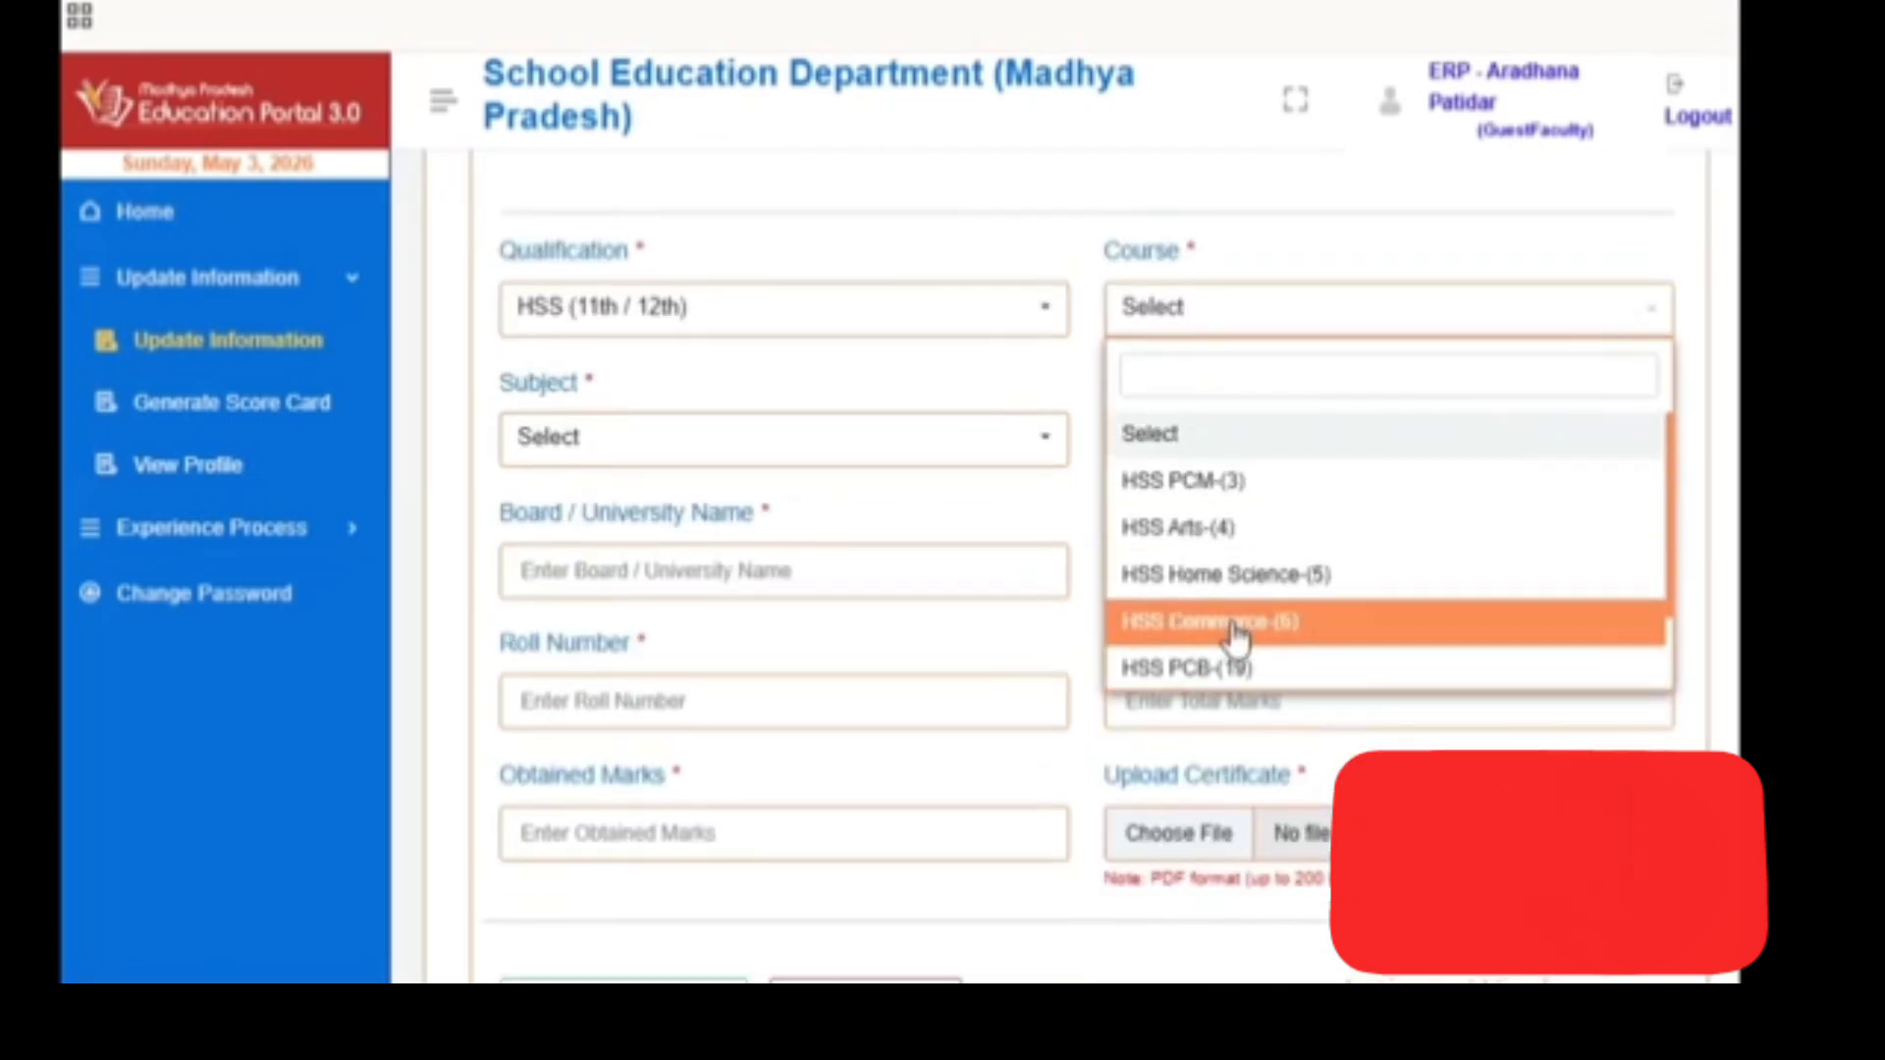
scroll(1235, 636, up, 2)
click(1217, 813)
click(671, 633)
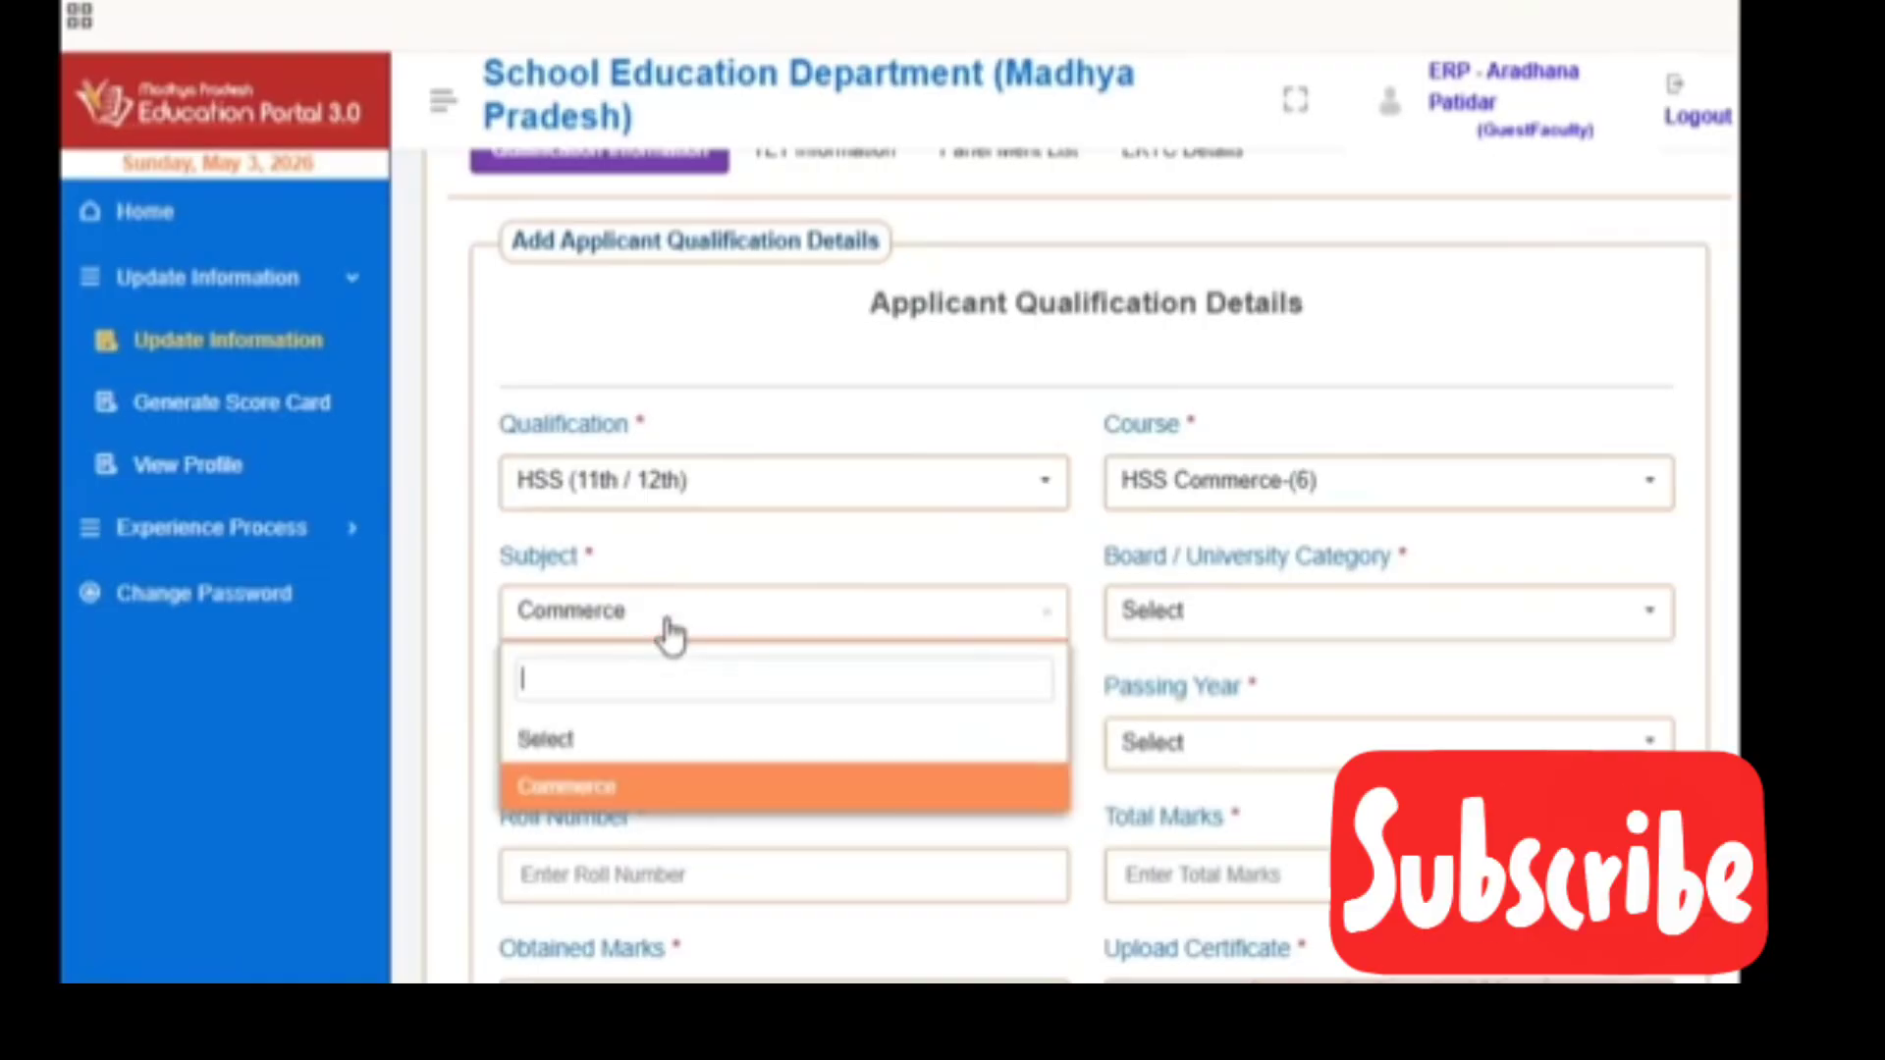
click(623, 810)
Choose the board category for the HSS entry and place the cursor in the board name field
click(1205, 640)
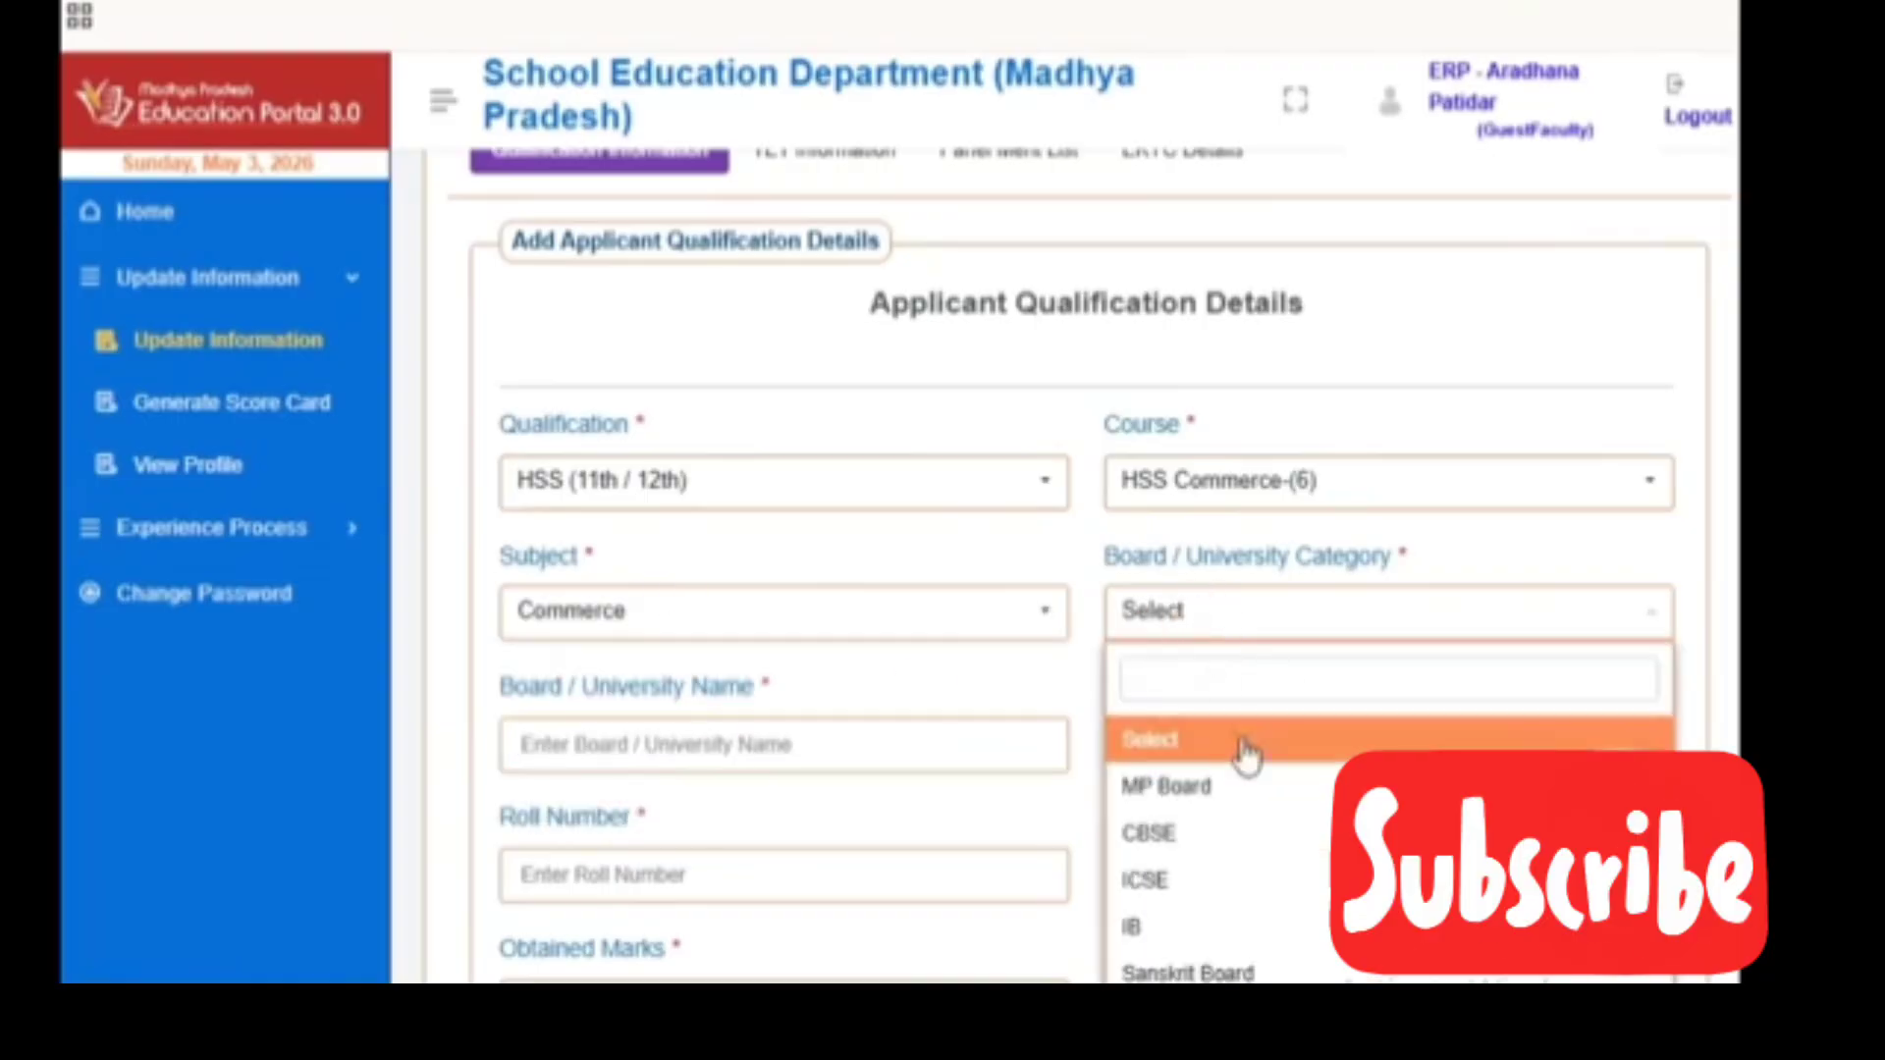
click(1159, 834)
click(771, 750)
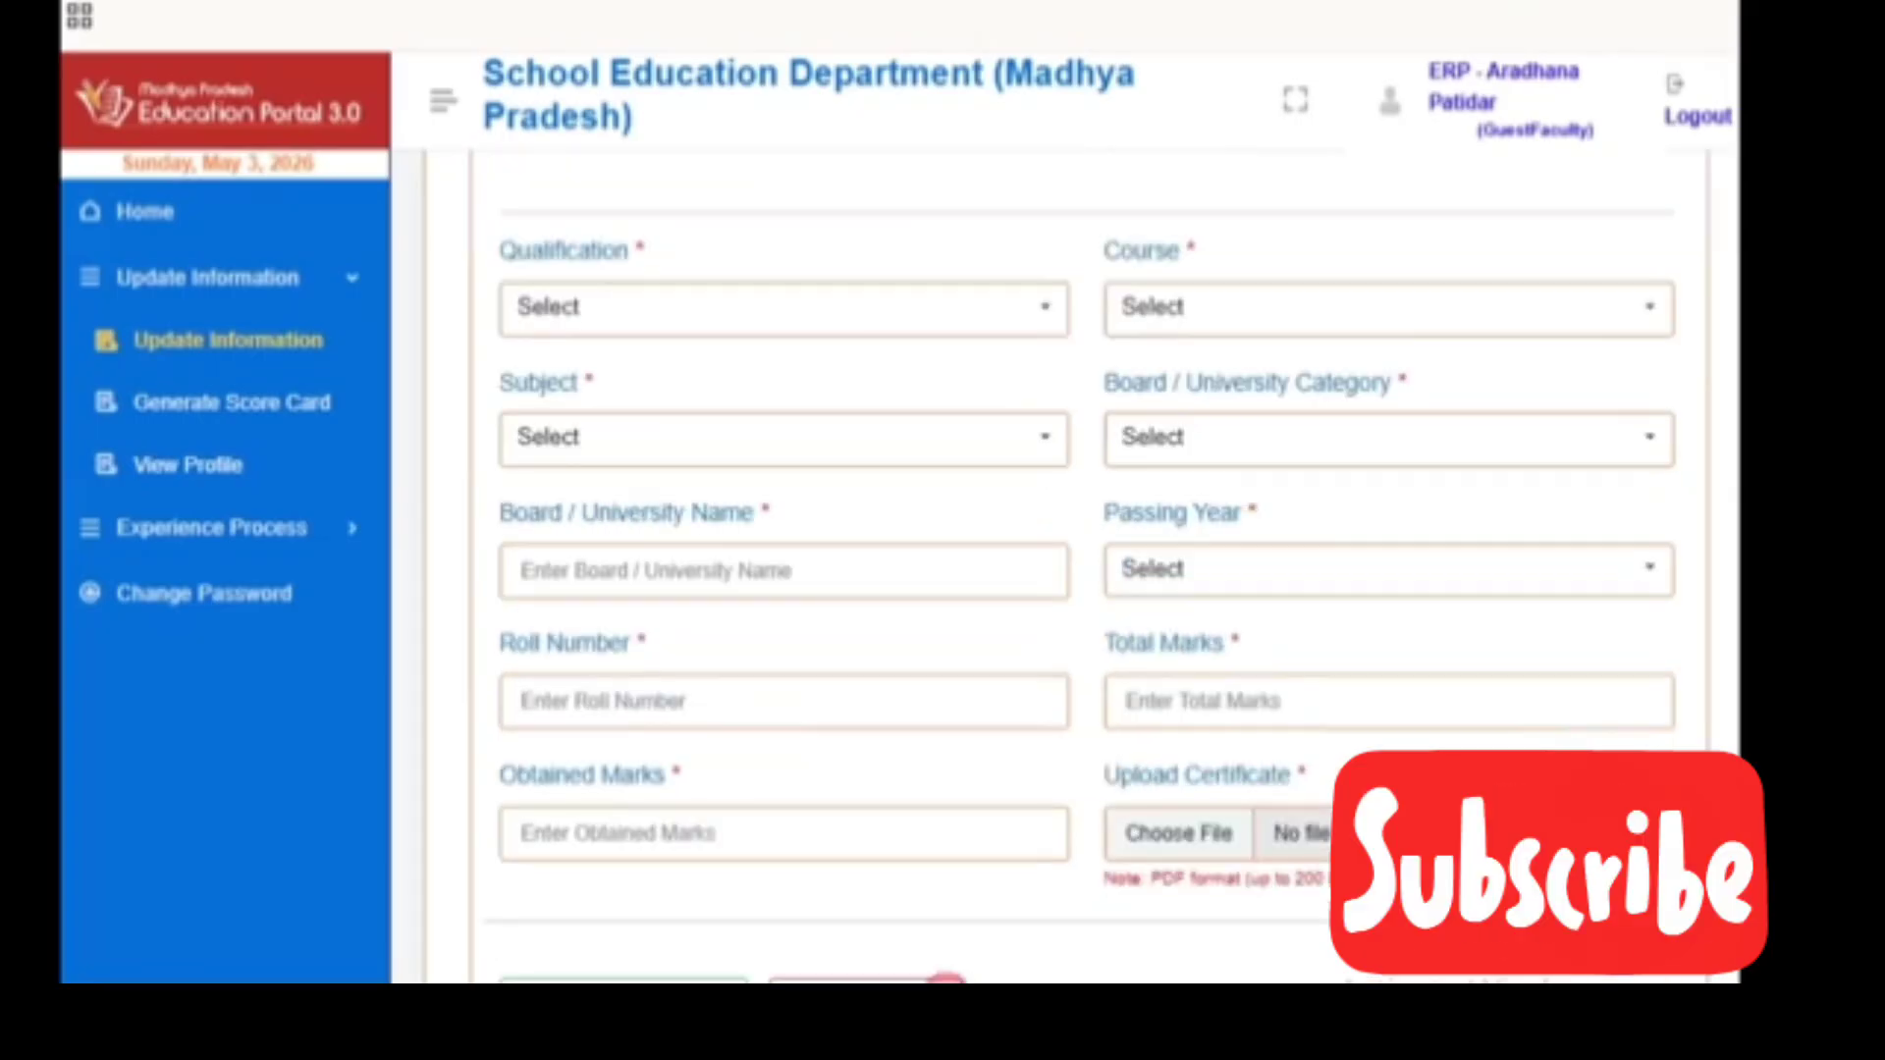
Begin another qualification entry by looking through the qualification options and choosing GRADUATE
scroll(1080, 785, down, 4)
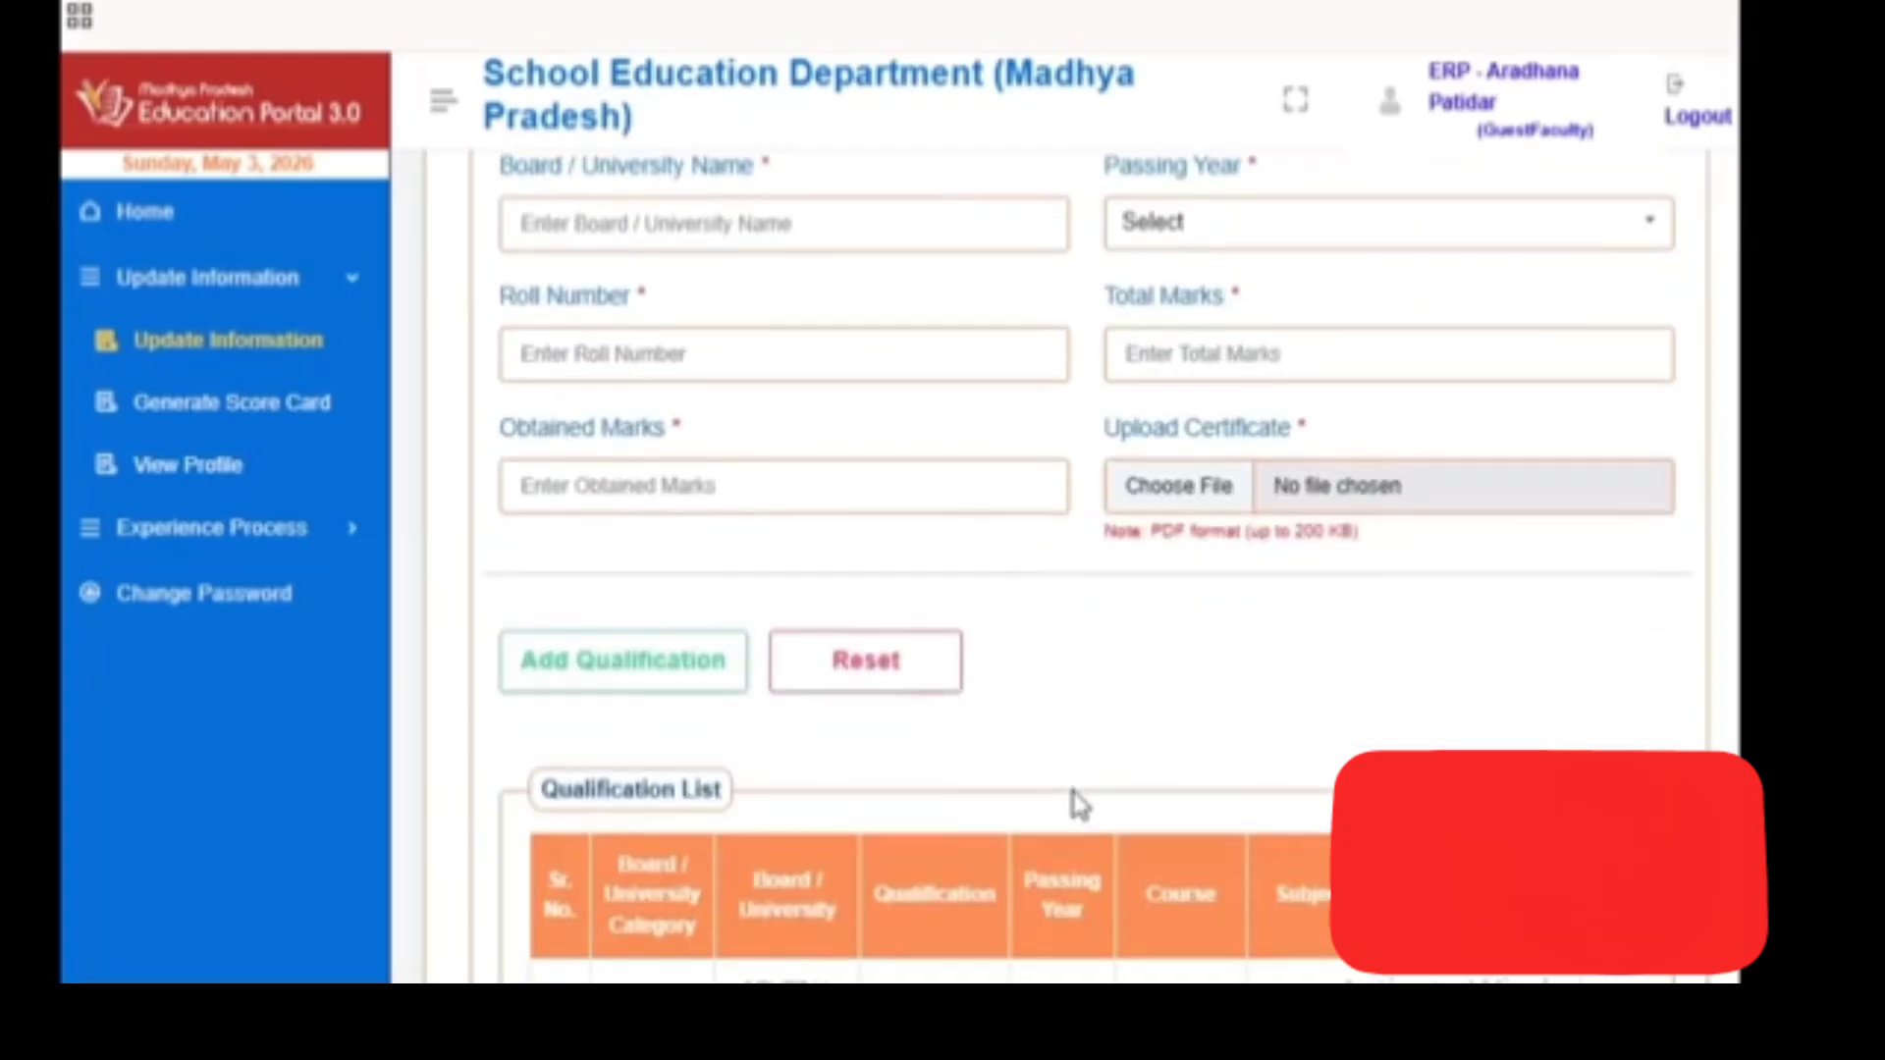
scroll(1078, 803, up, 3)
click(592, 316)
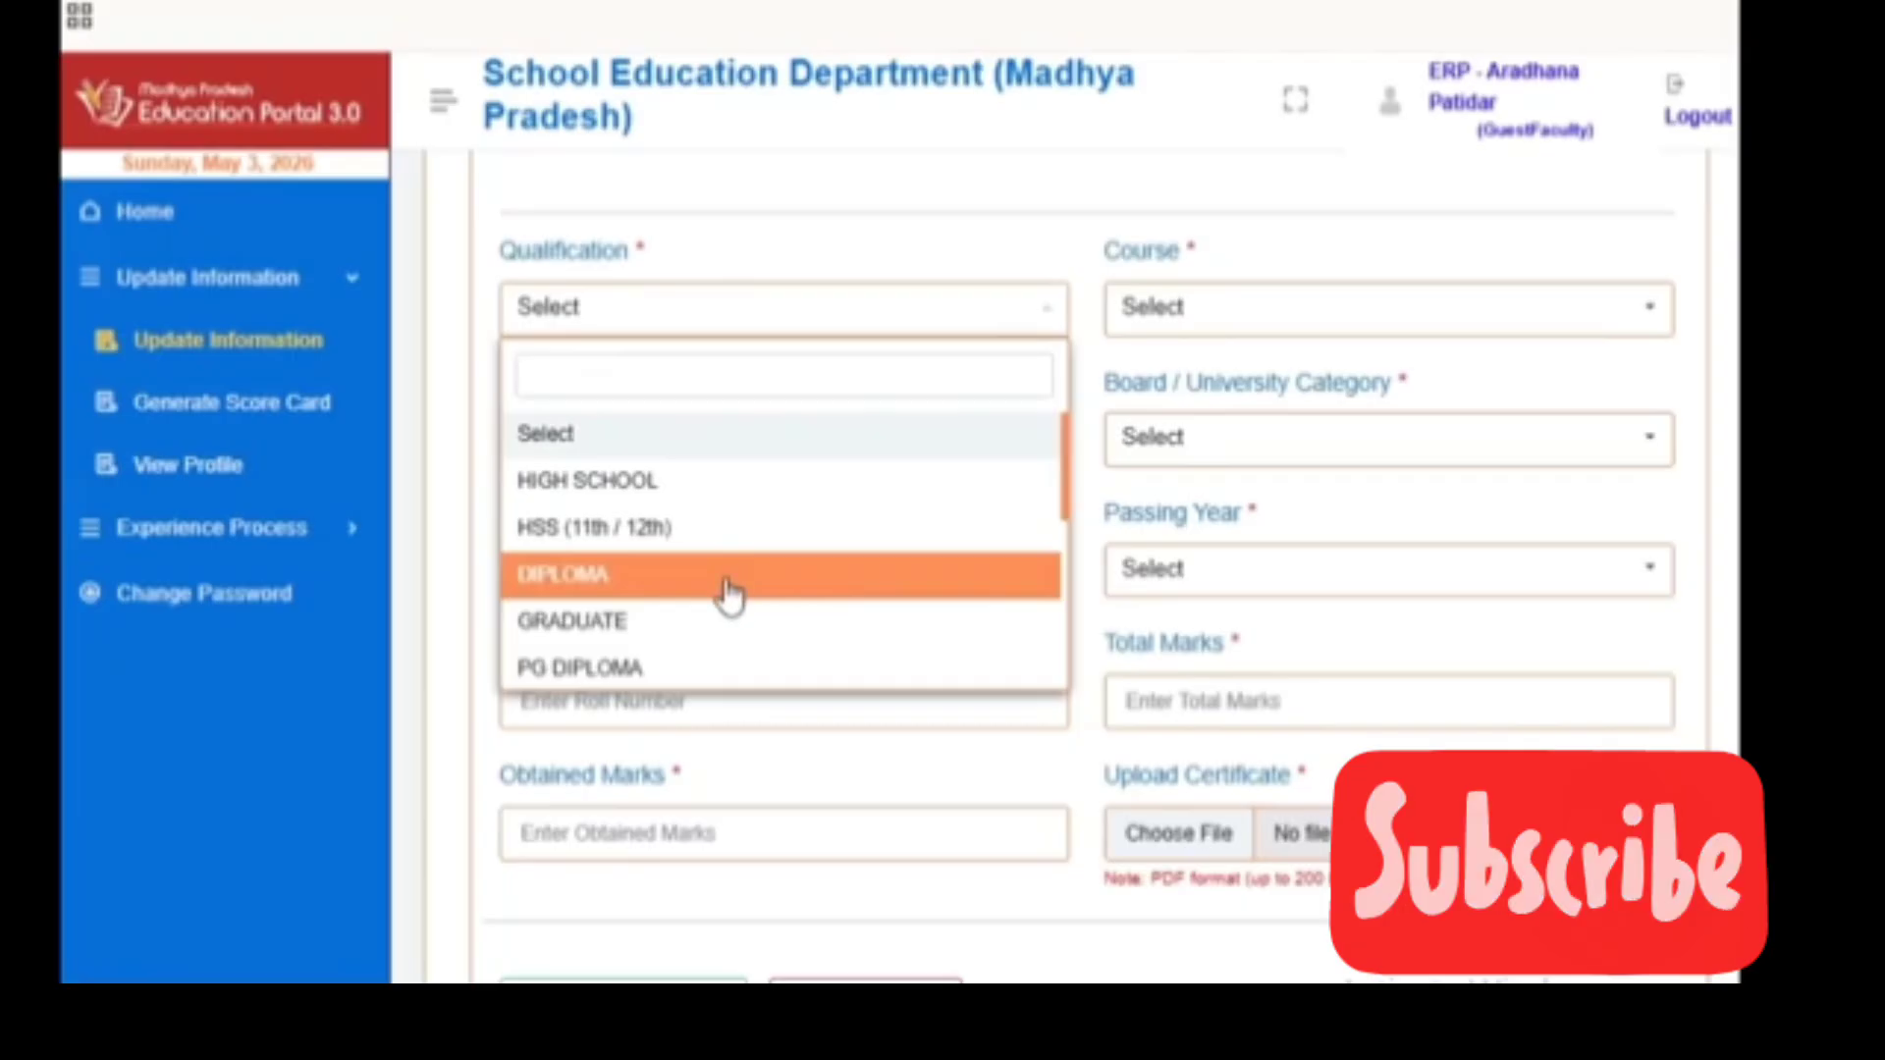
scroll(623, 678, down, 5)
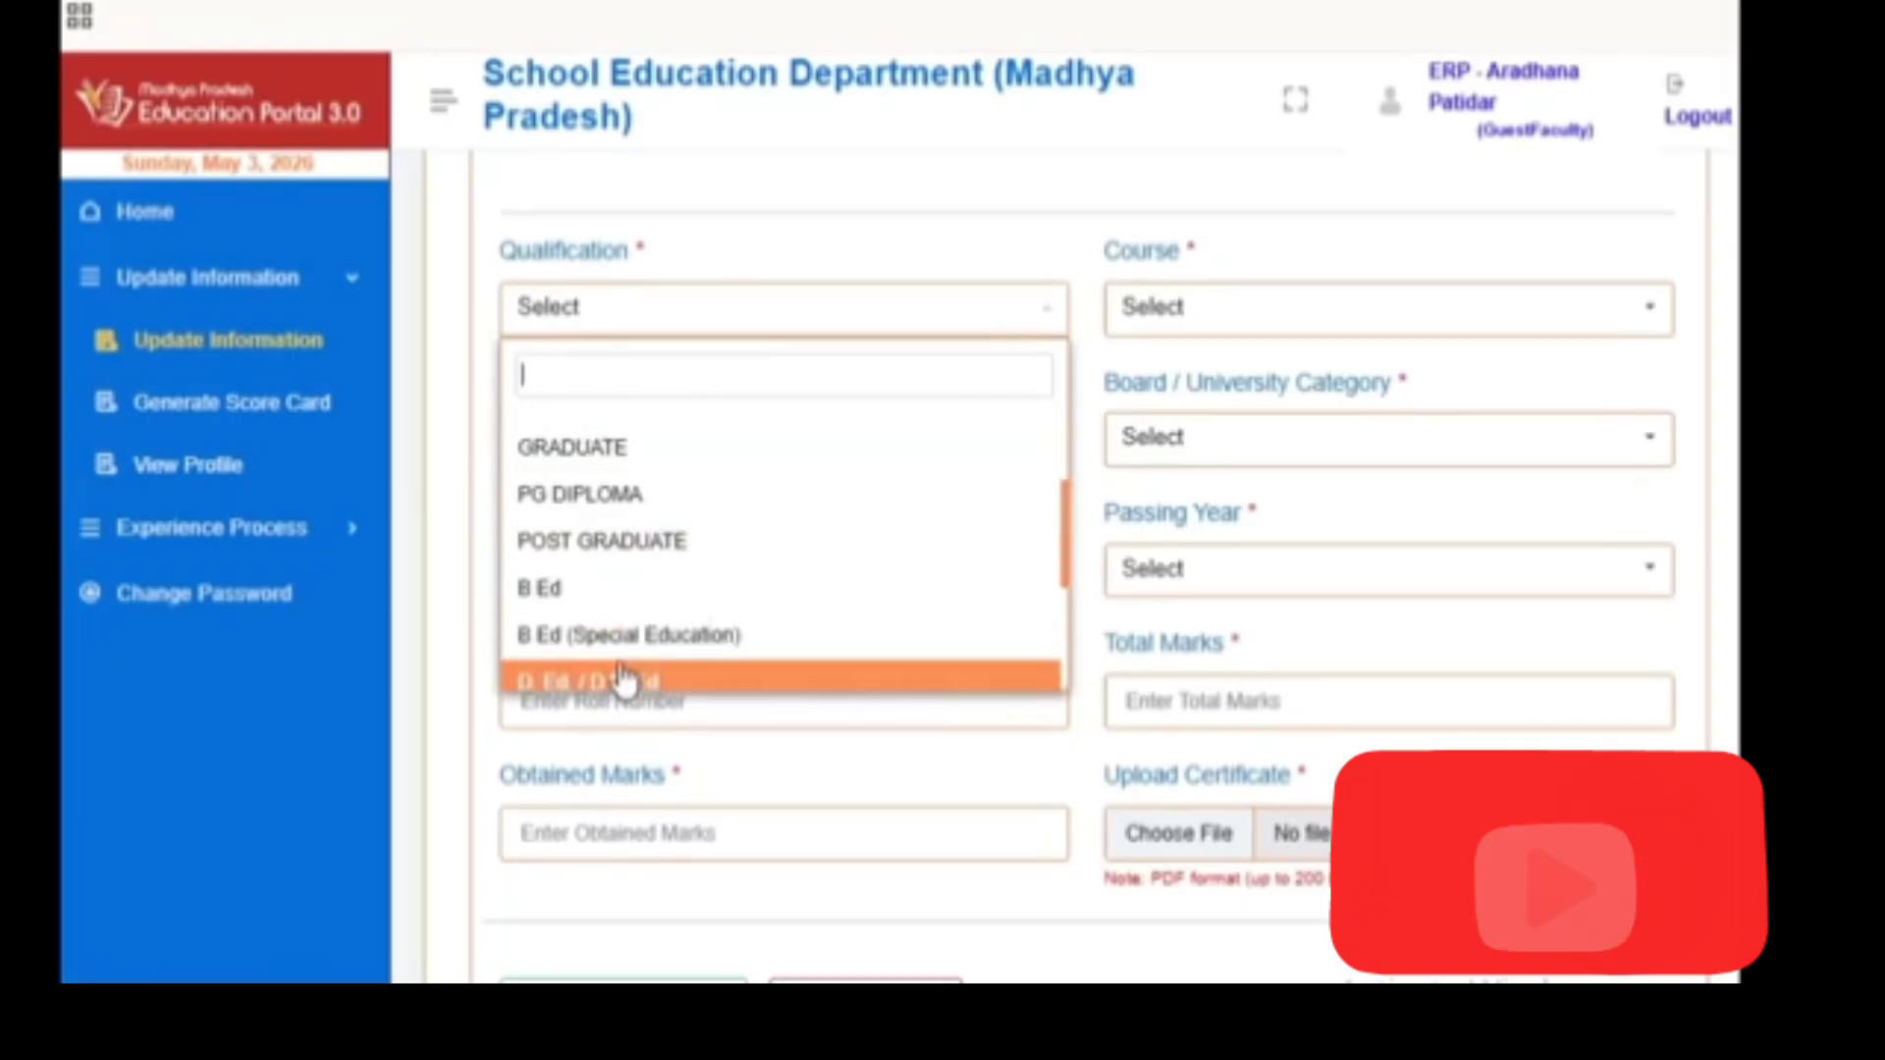
scroll(737, 589, up, 5)
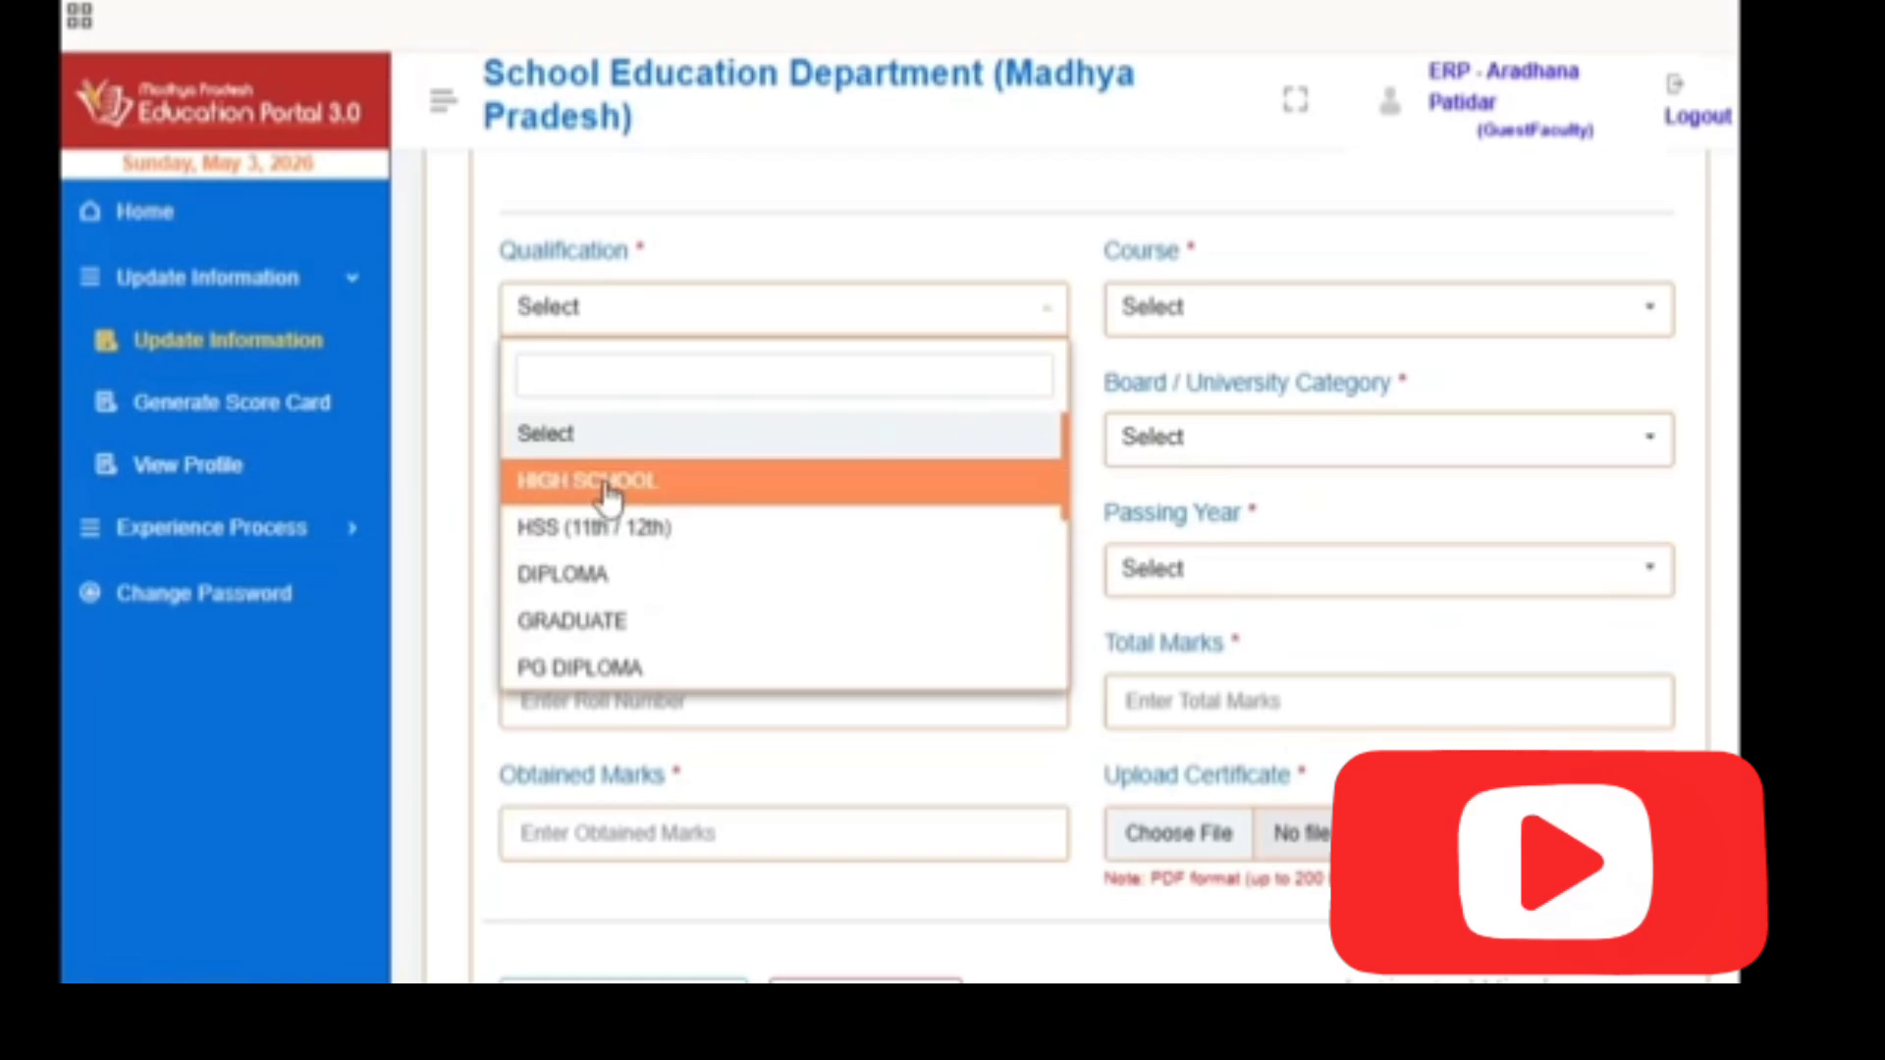
click(620, 629)
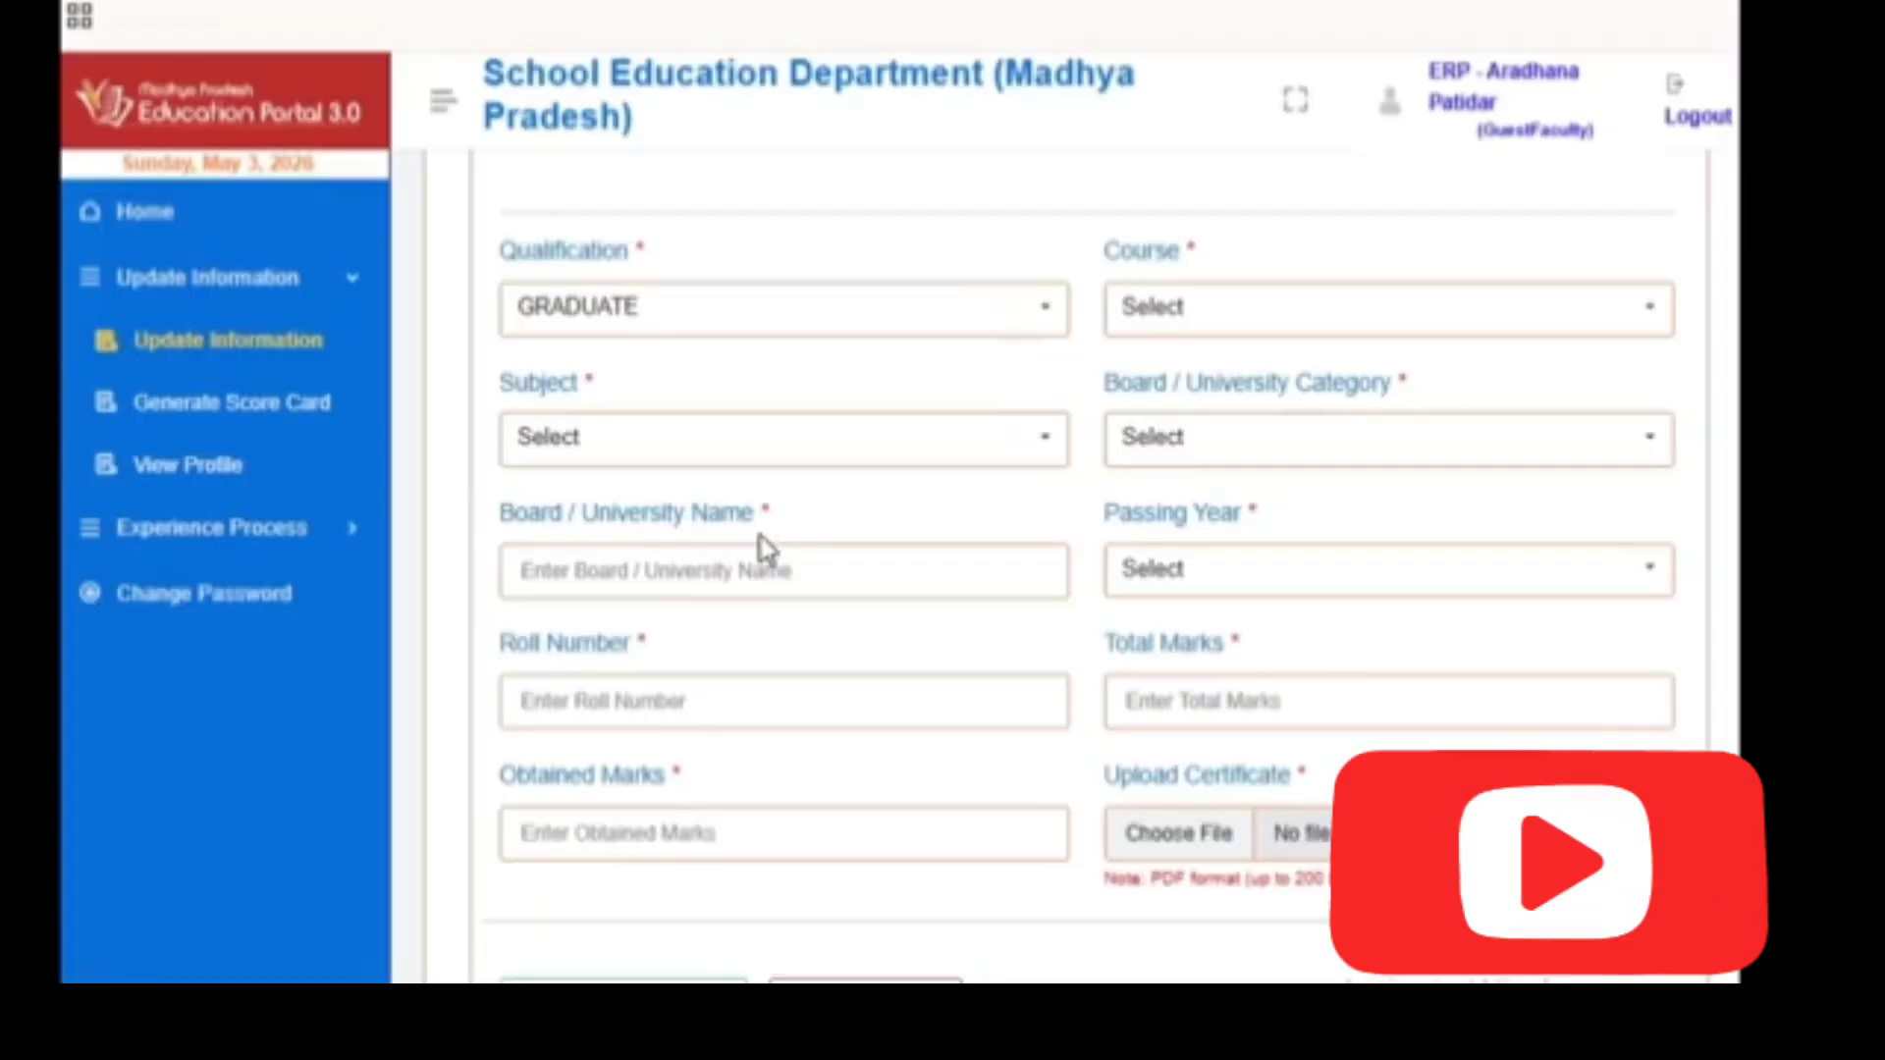
Look through the available graduate courses and set the course to B.Com-(7)
click(1193, 319)
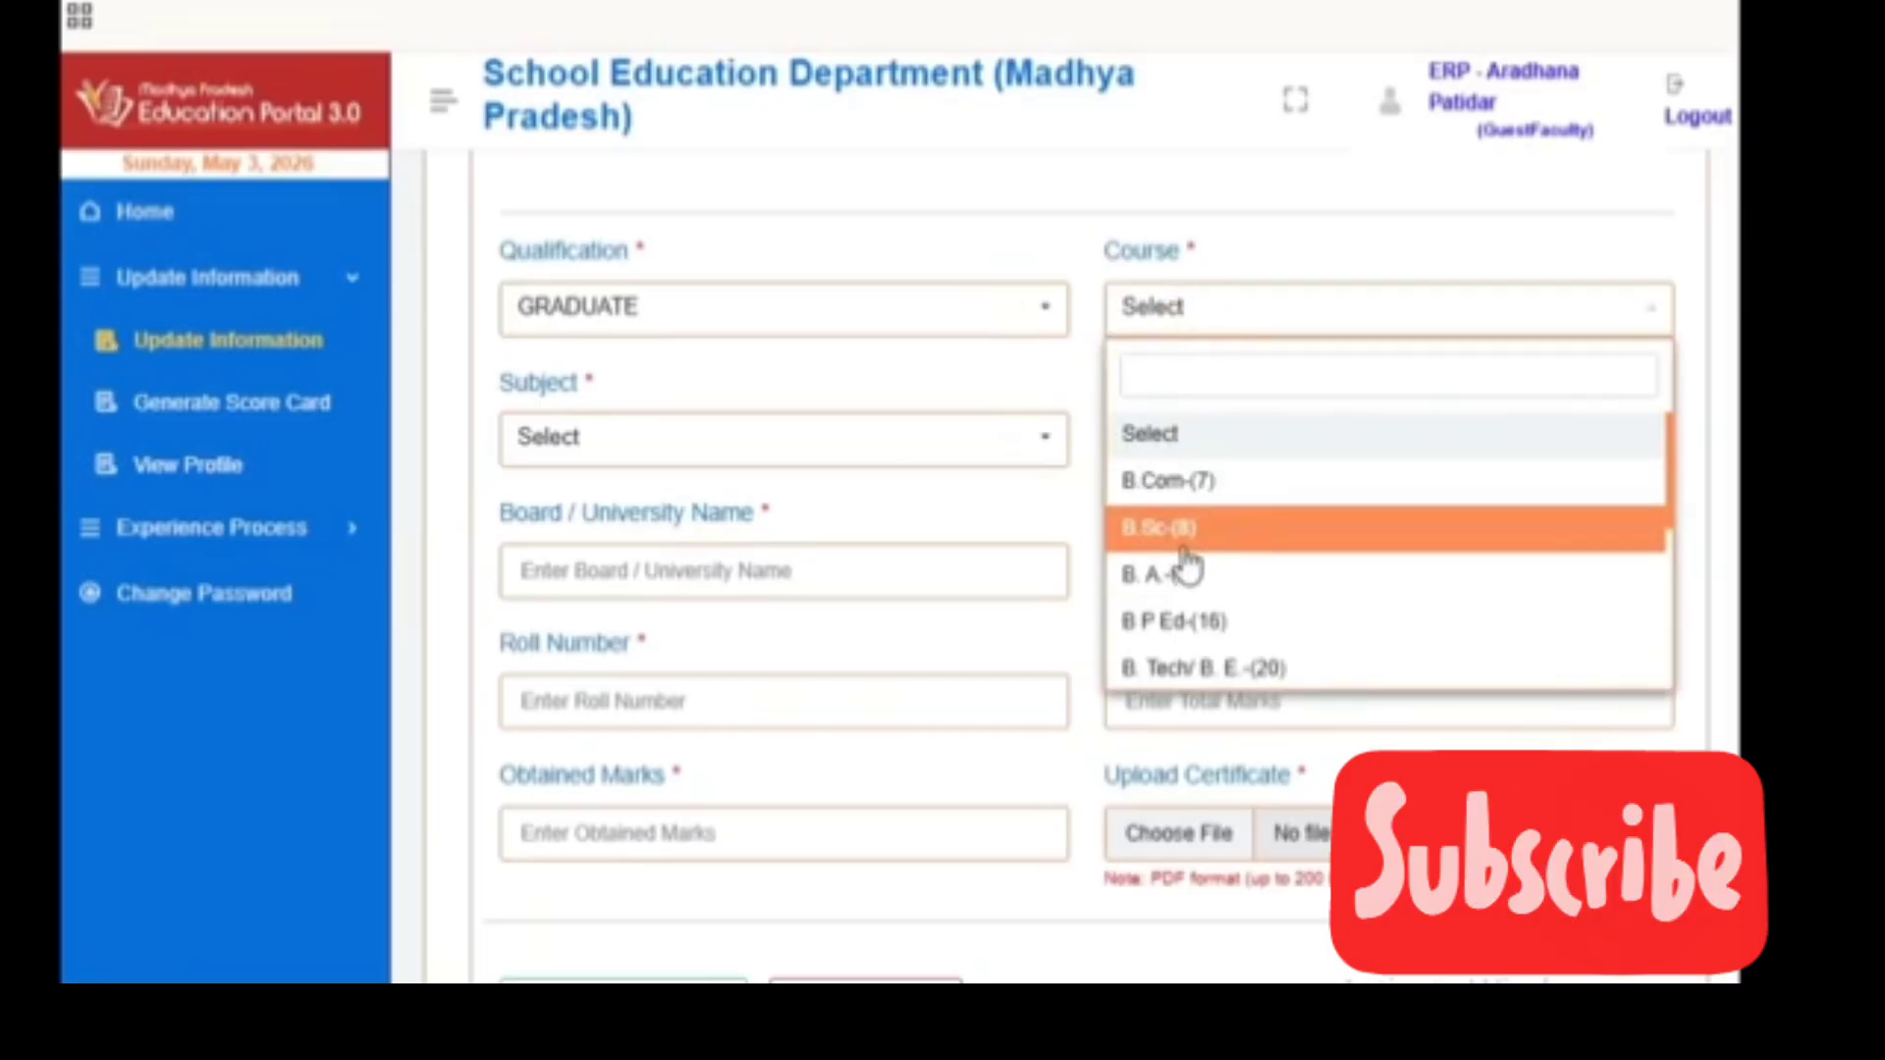
scroll(1203, 643, down, 2)
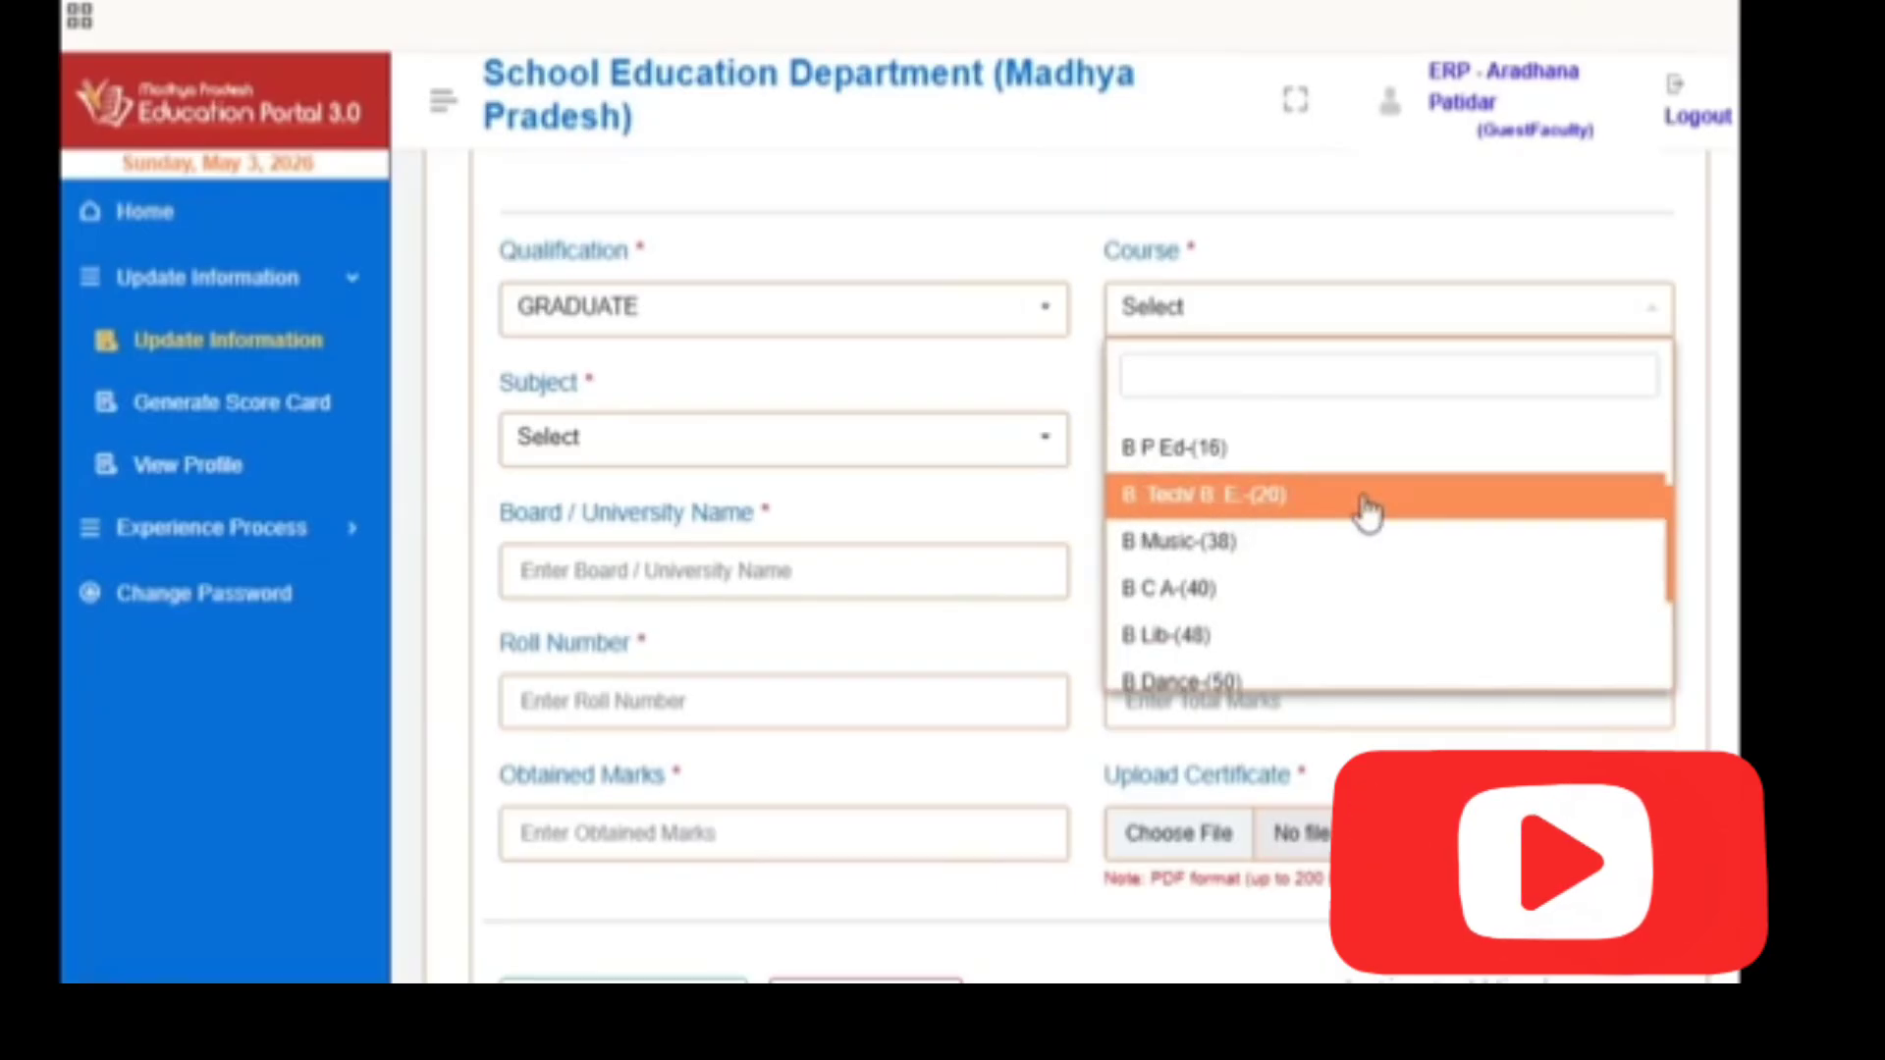
scroll(1266, 500, down, 2)
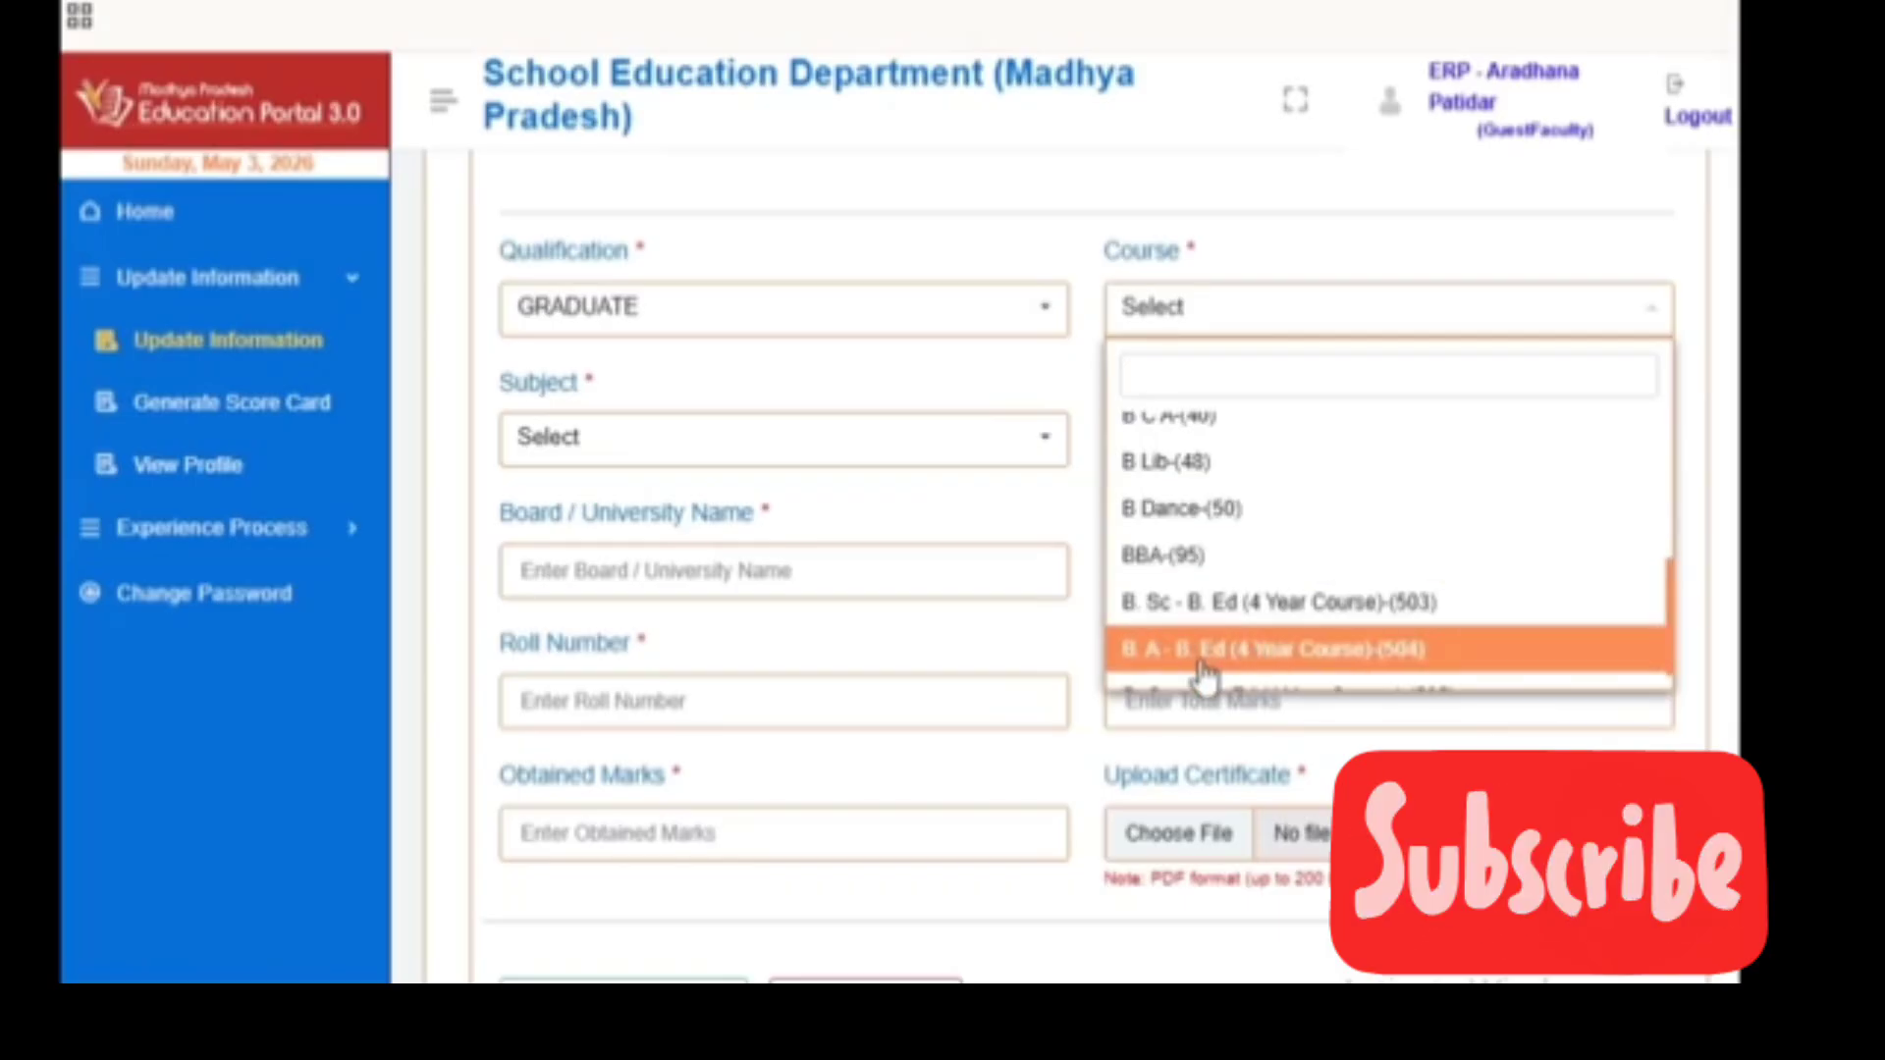
scroll(1266, 650, down, 1)
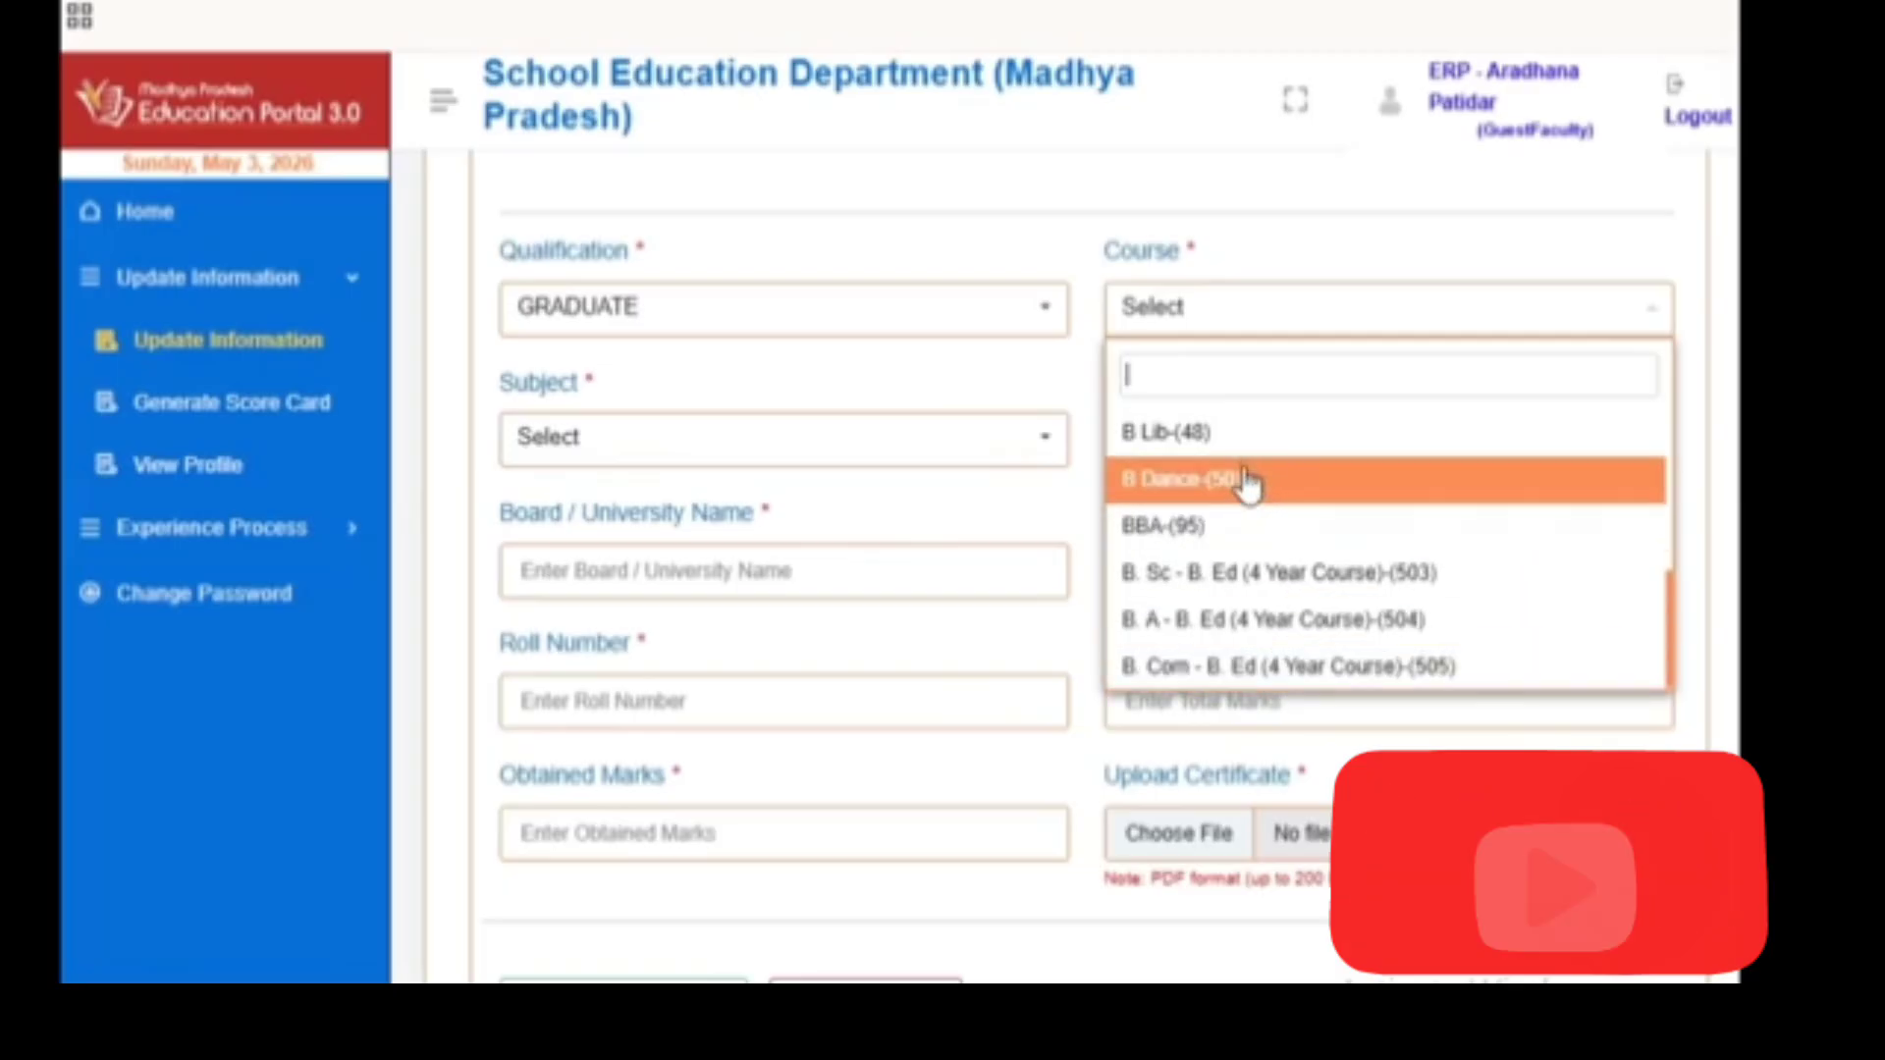
scroll(1223, 535, up, 3)
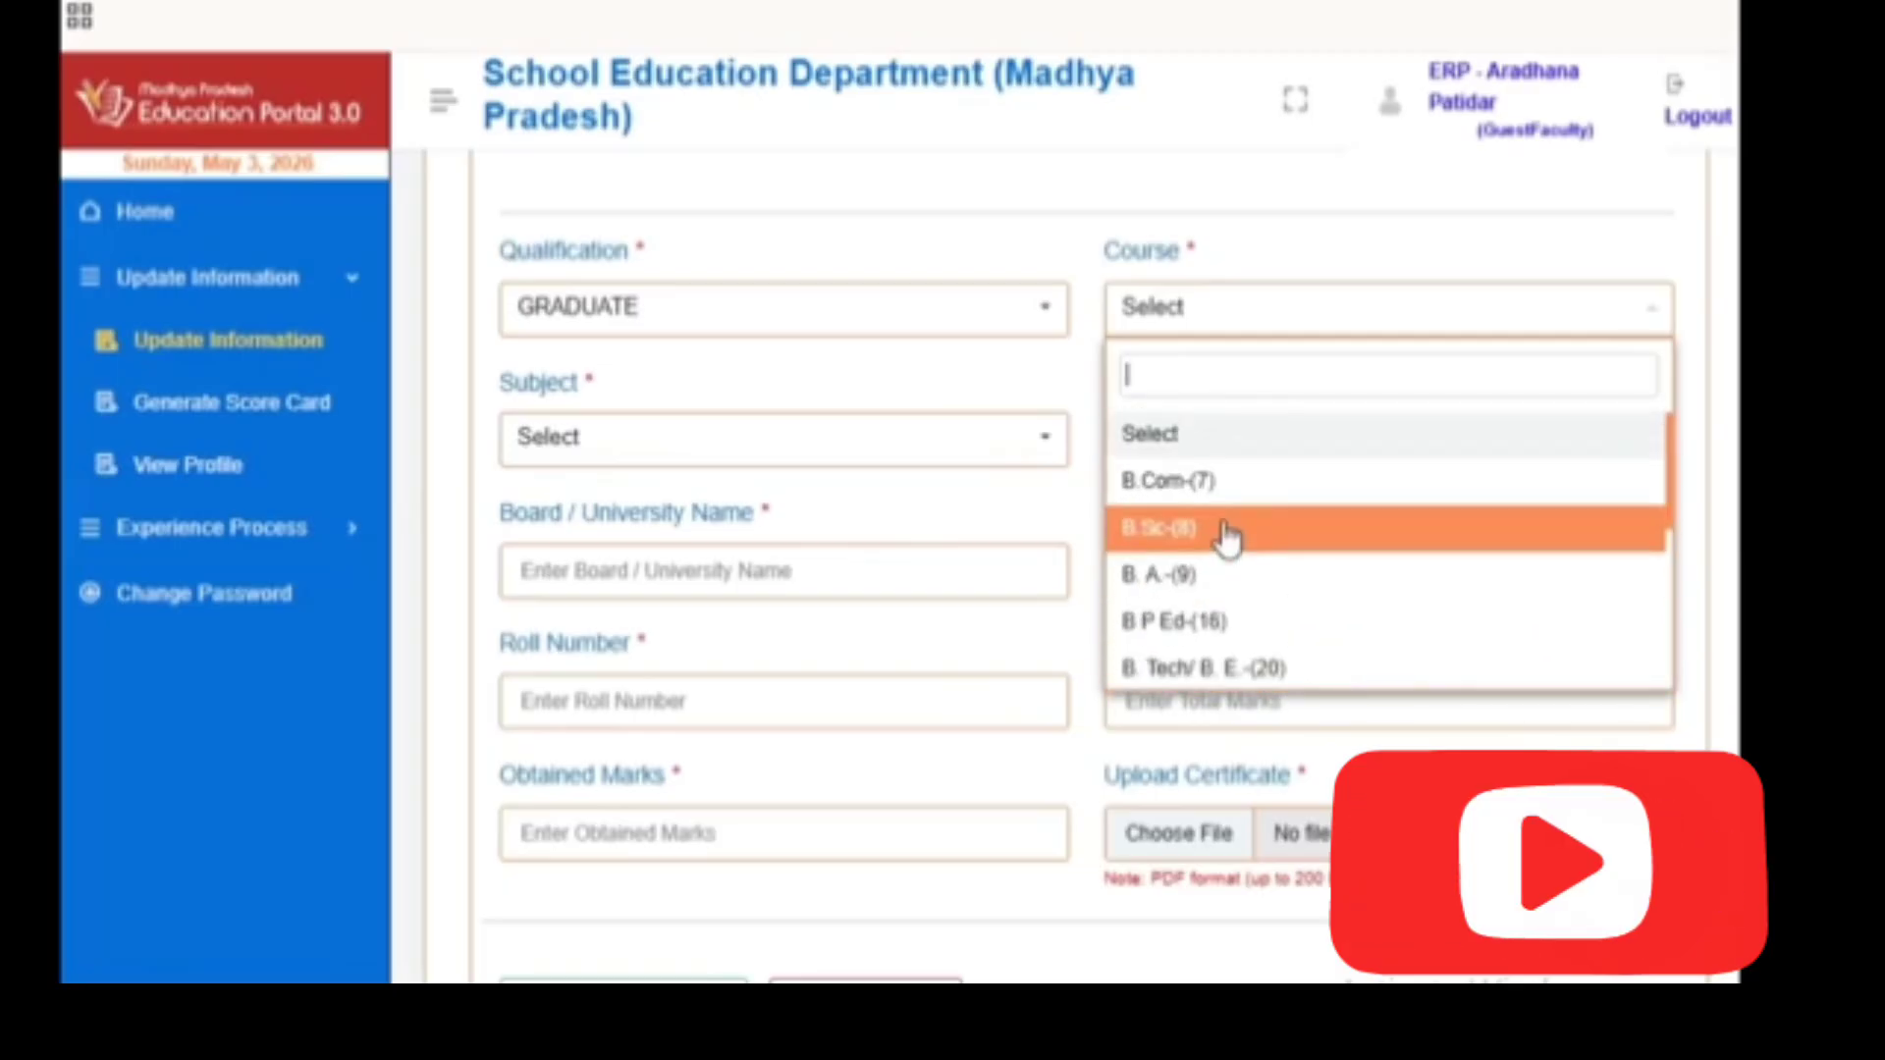
click(1188, 481)
Check the subjects offered for B.Com, and switch the course to B.Sc-(8) to view its subjects
click(756, 437)
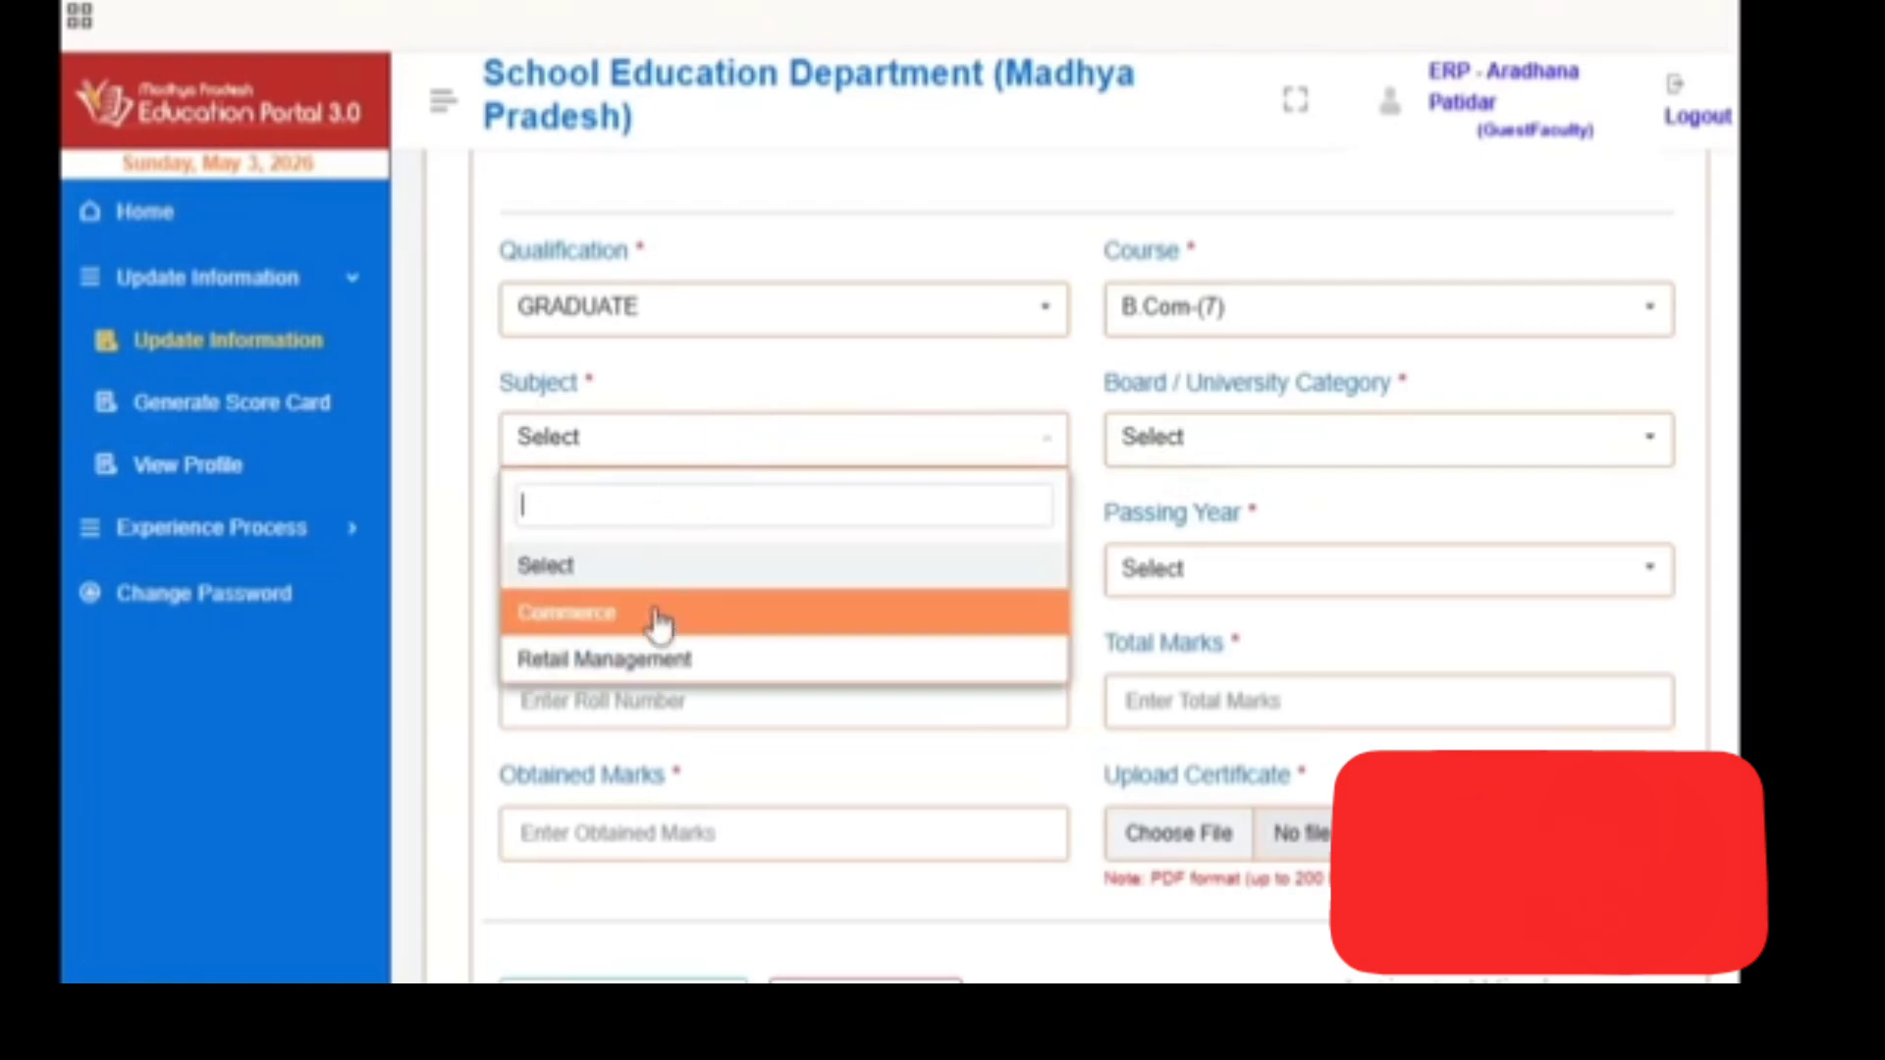
click(1173, 306)
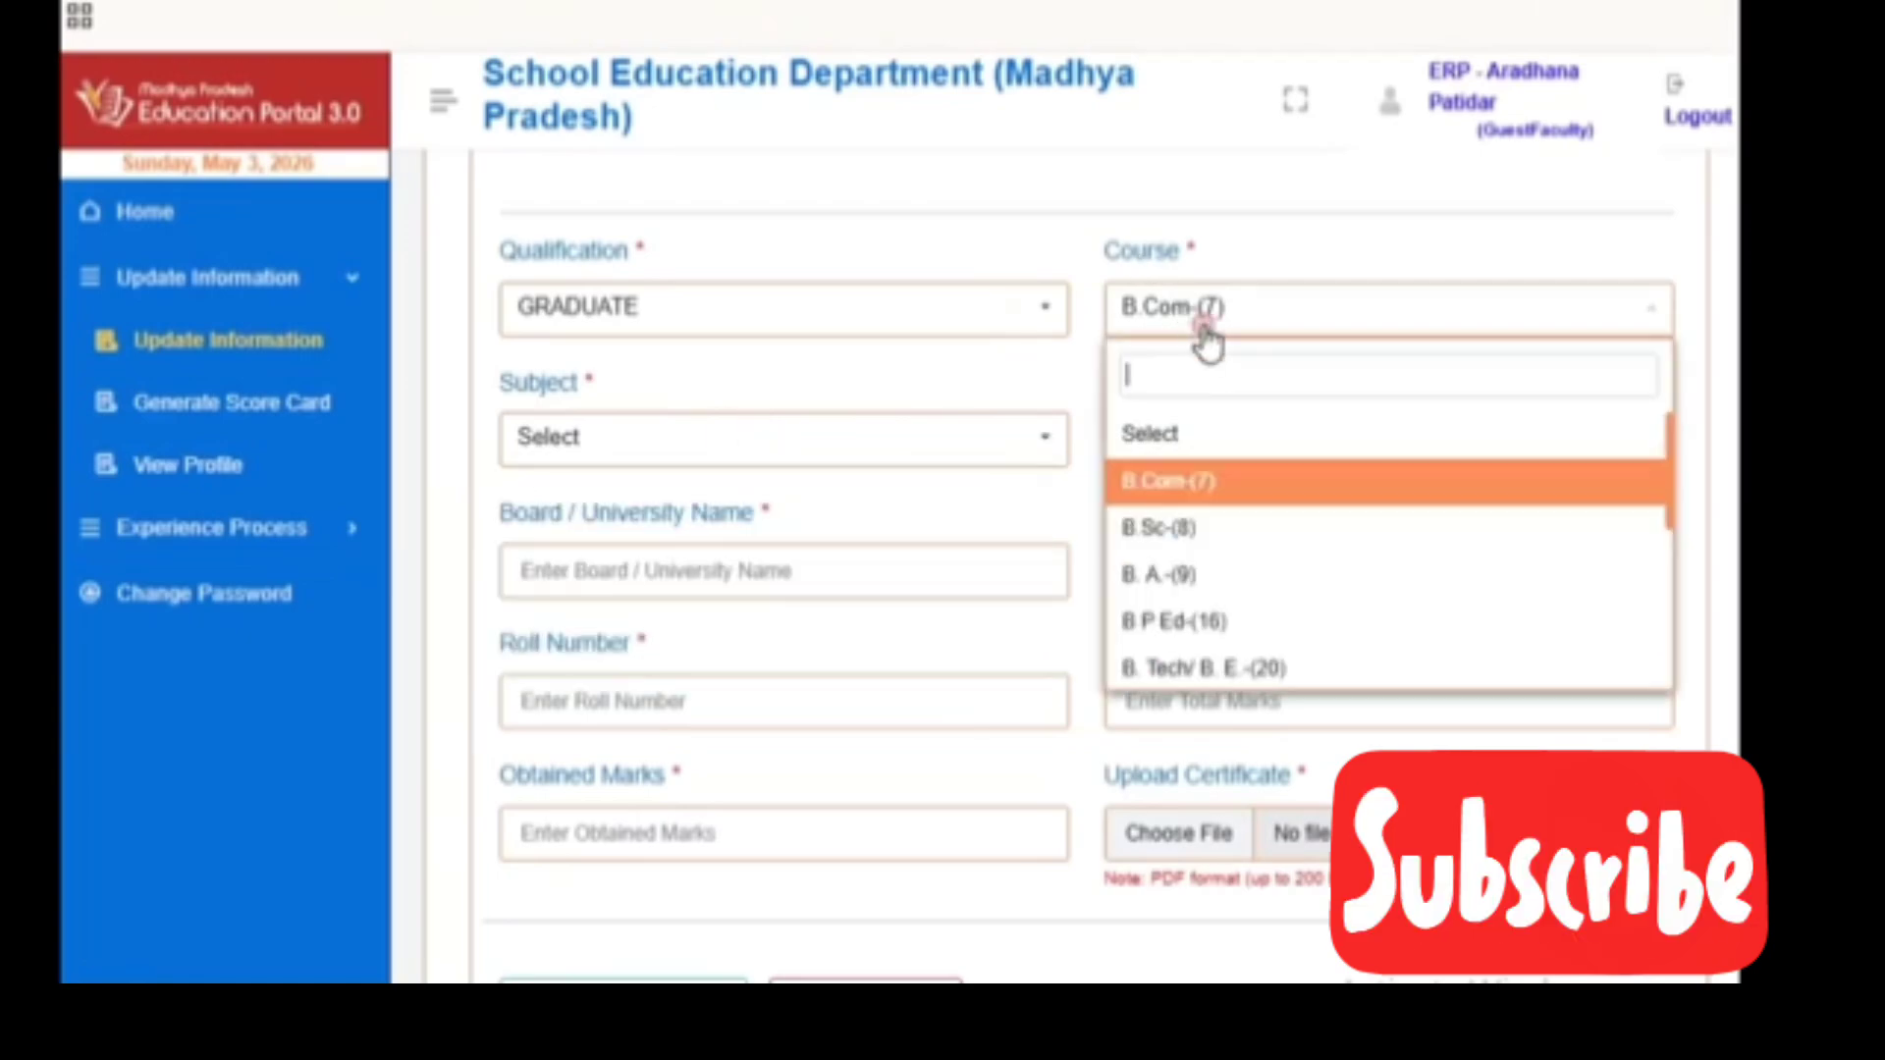
click(1216, 535)
click(861, 444)
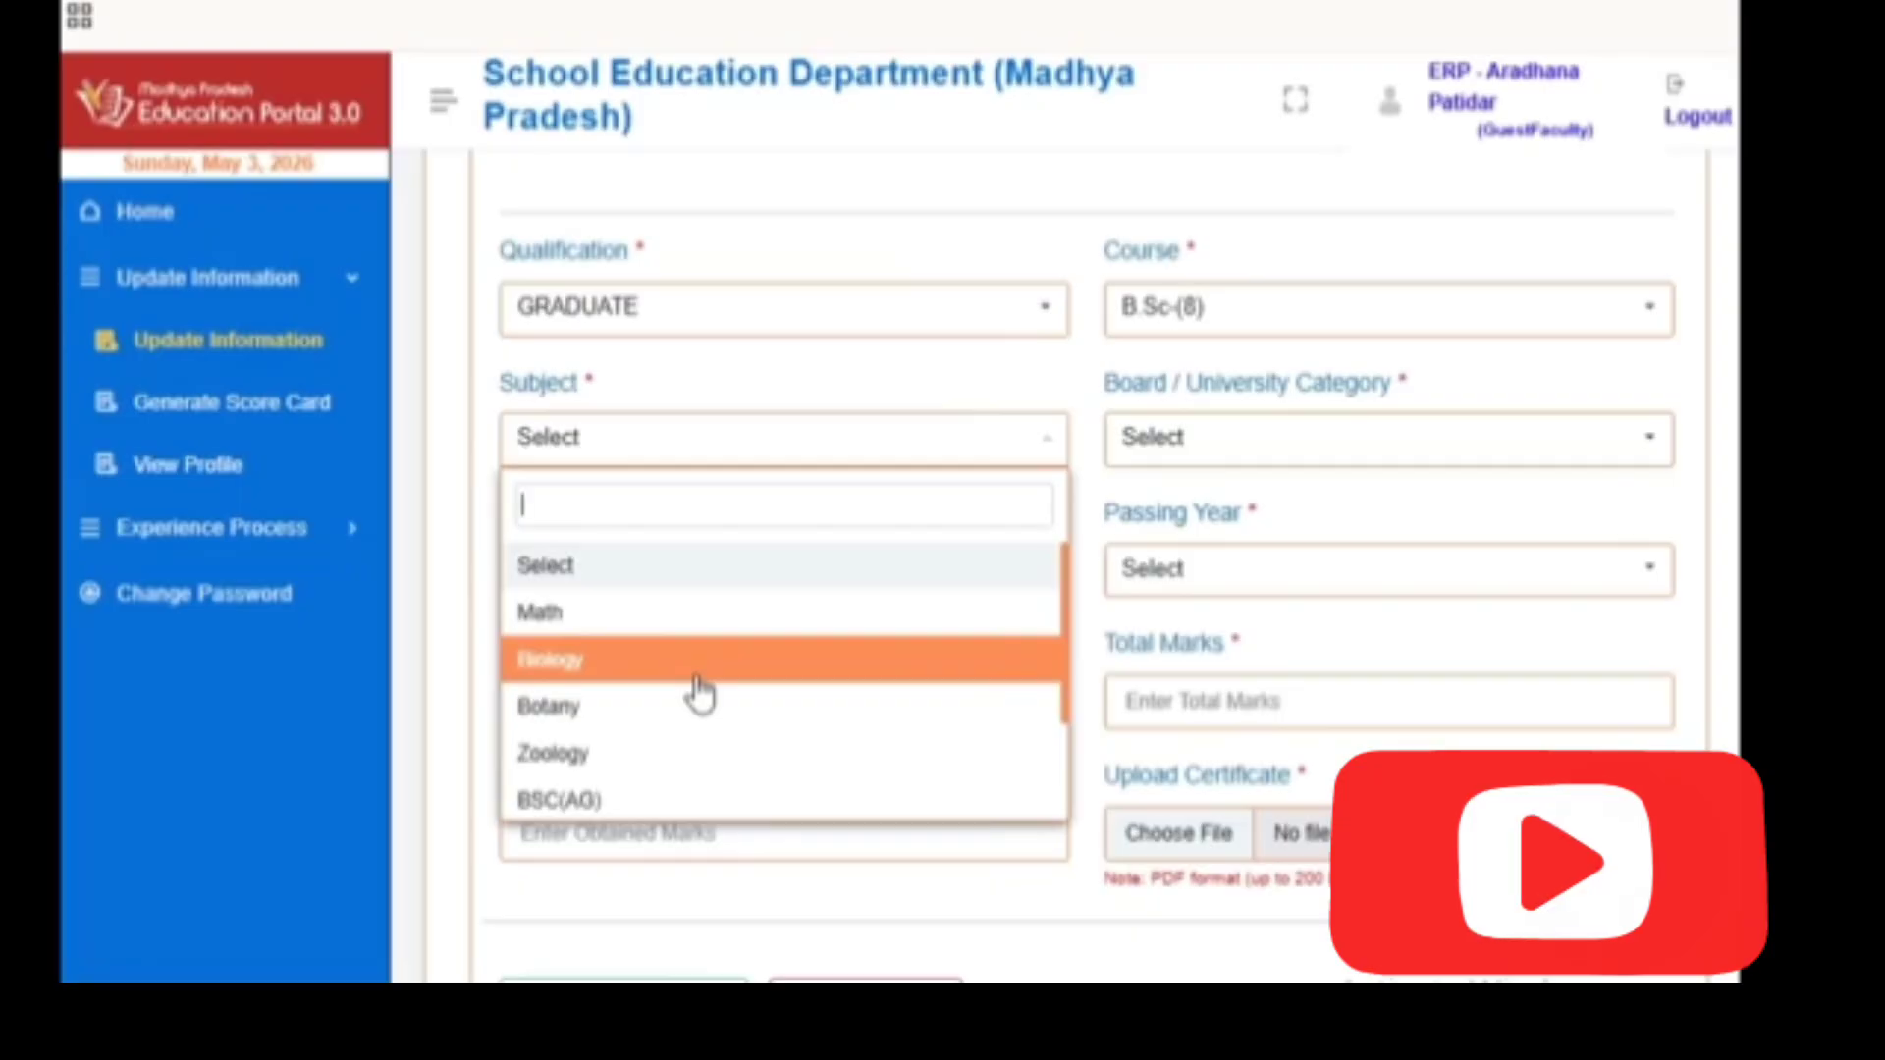
Change the graduate course to B. A.-(9) and look through its subject options
click(1453, 312)
scroll(1207, 589, up, 2)
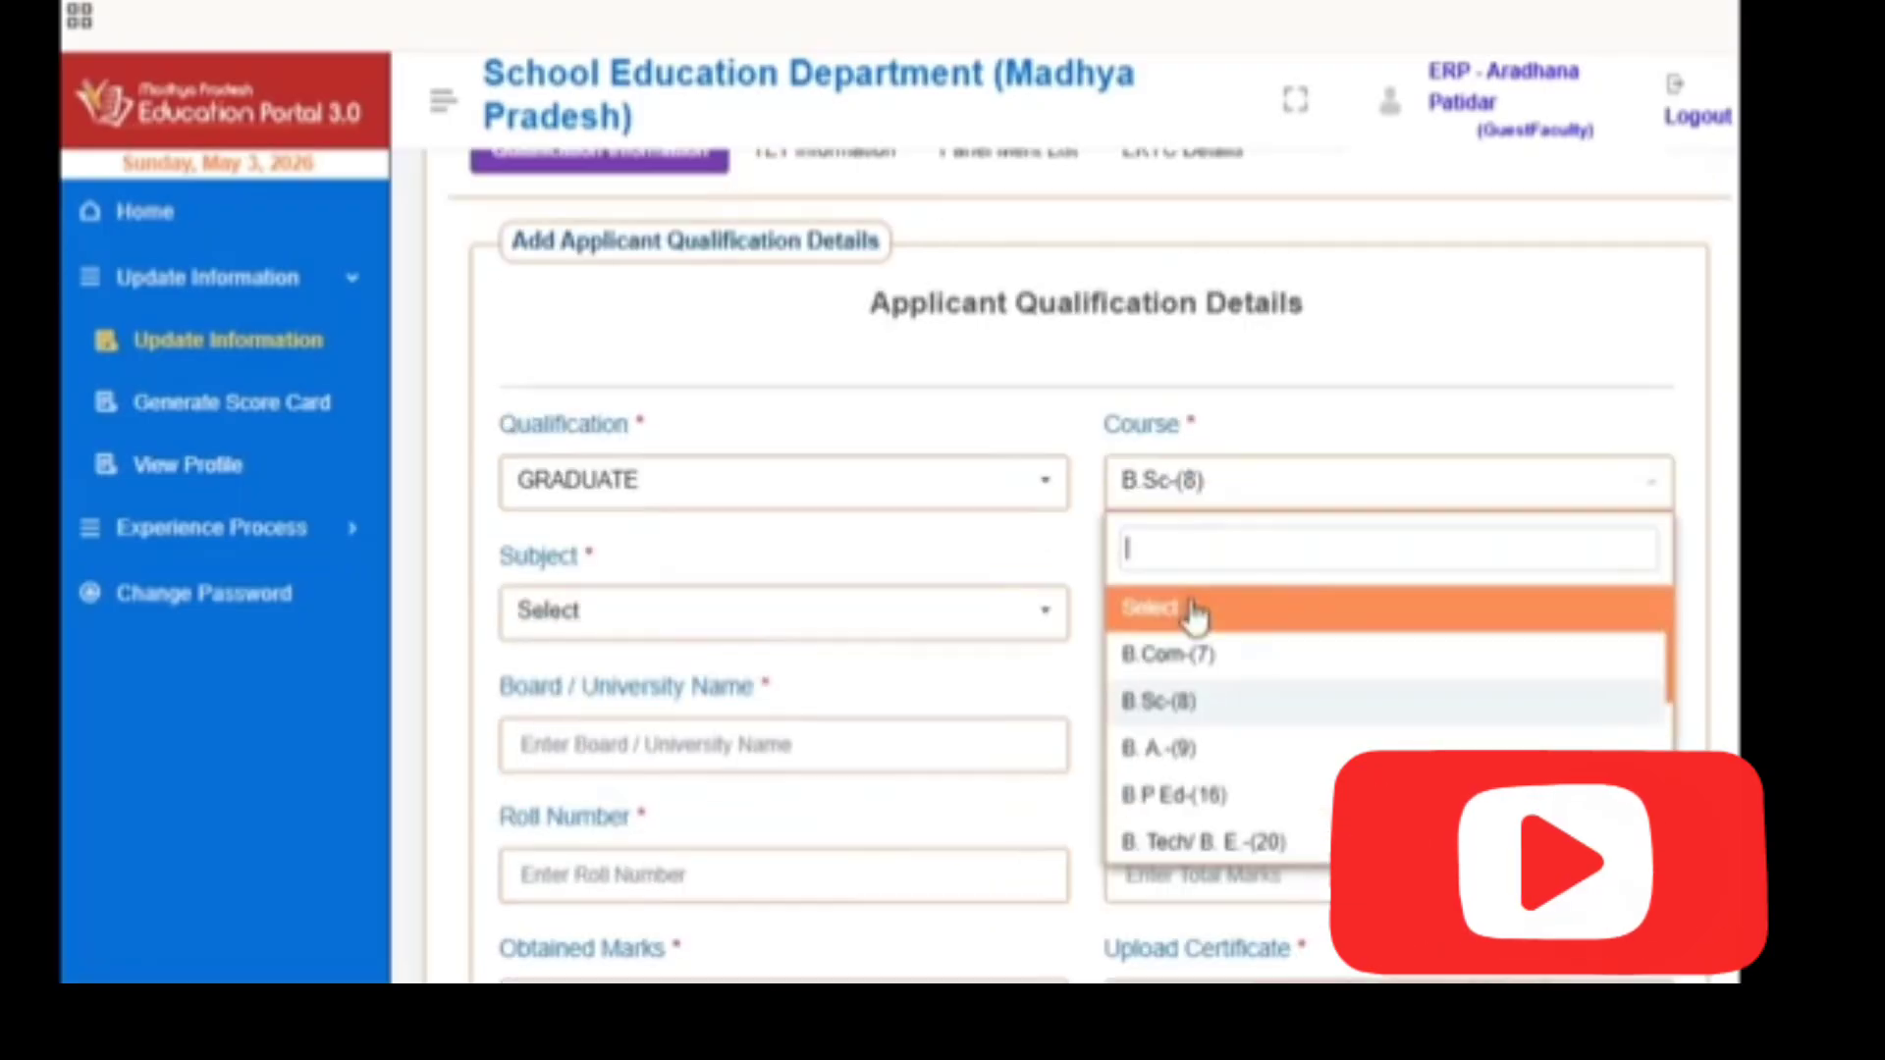
click(1214, 748)
click(574, 616)
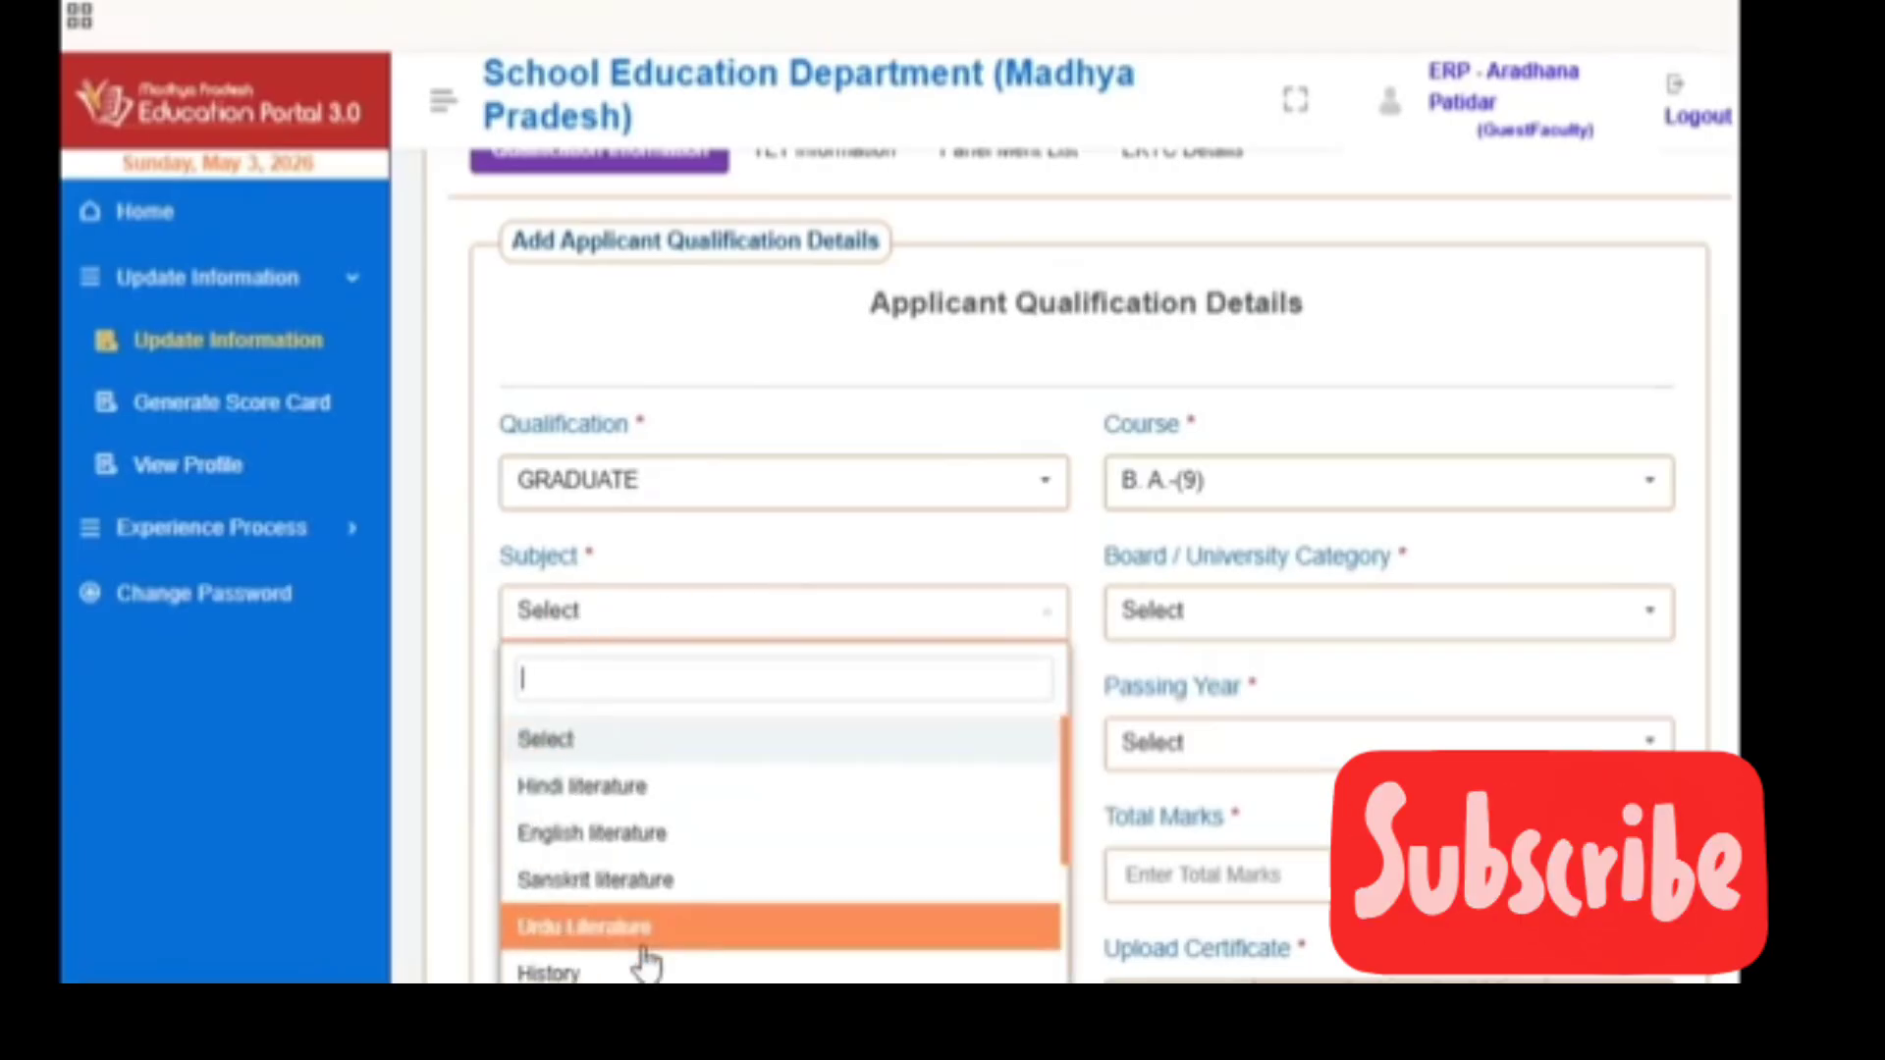
scroll(677, 933, down, 3)
scroll(712, 889, up, 3)
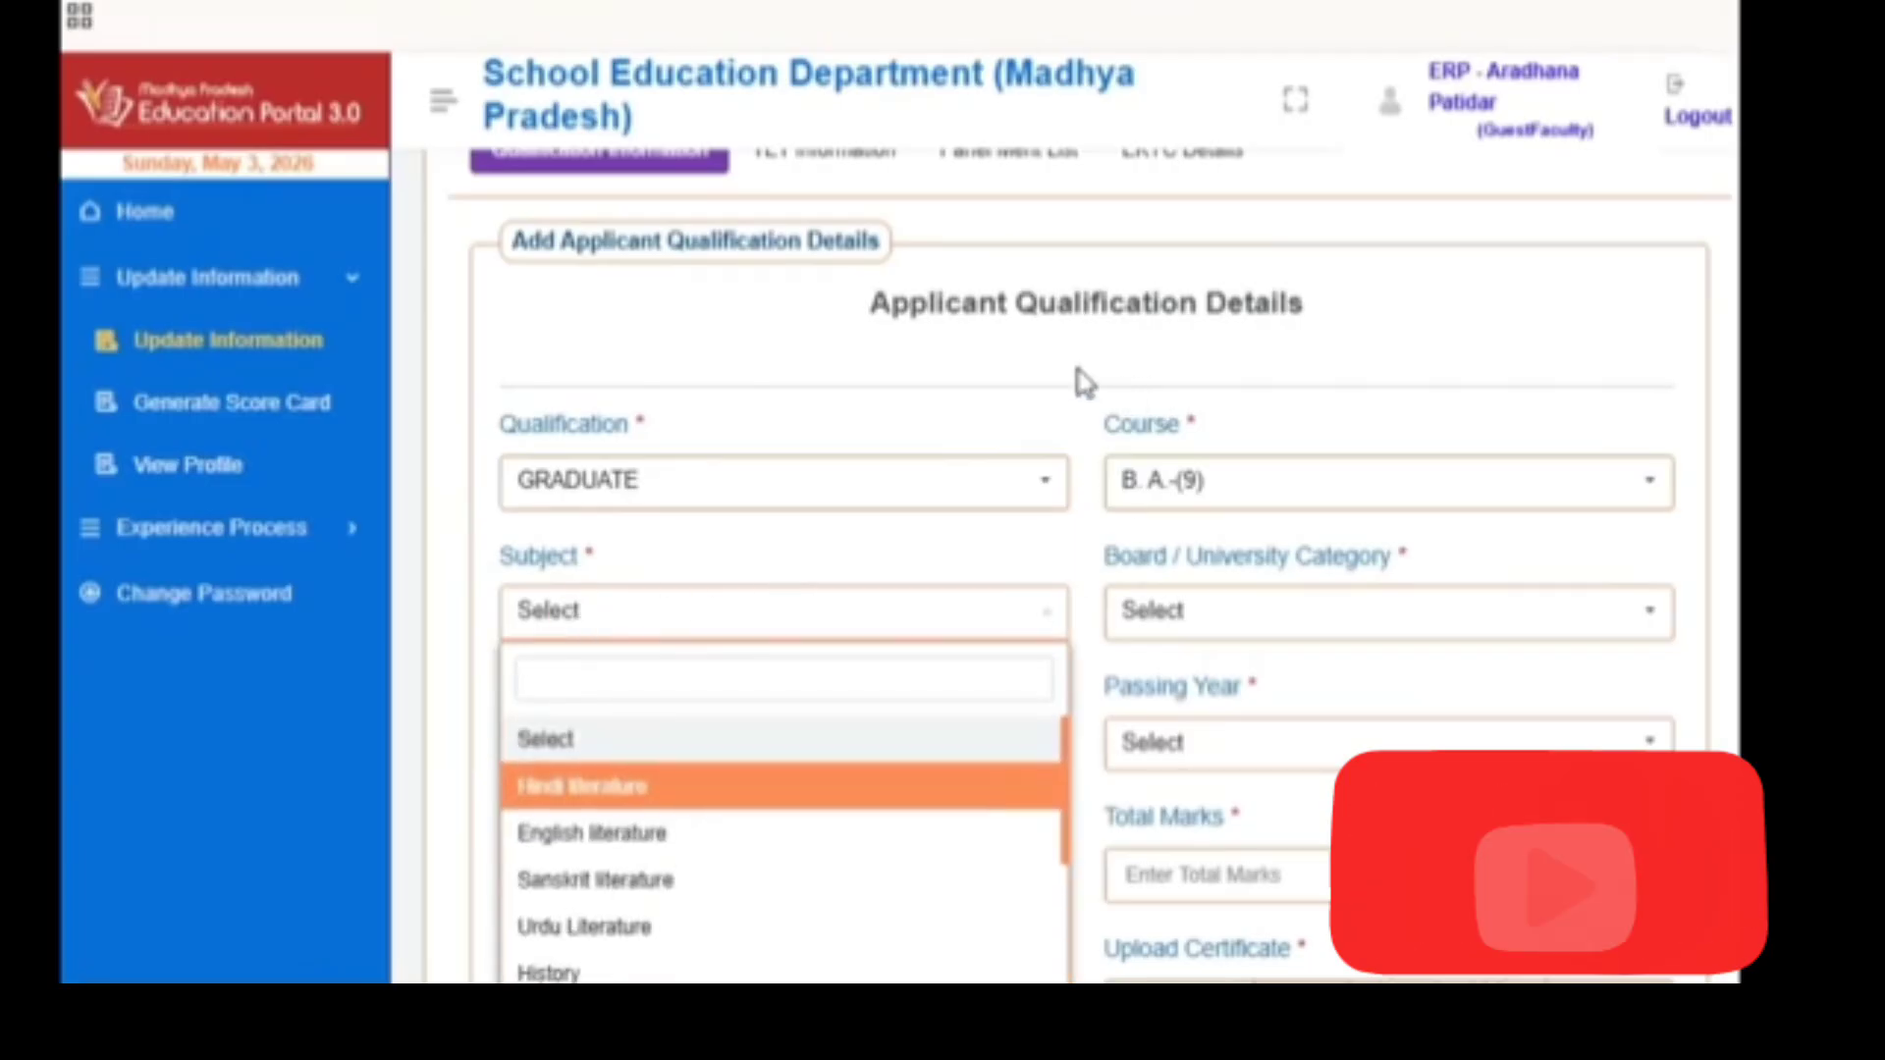
Set the graduate course back to B.Com-(7) and choose Commerce as the subject
click(1183, 517)
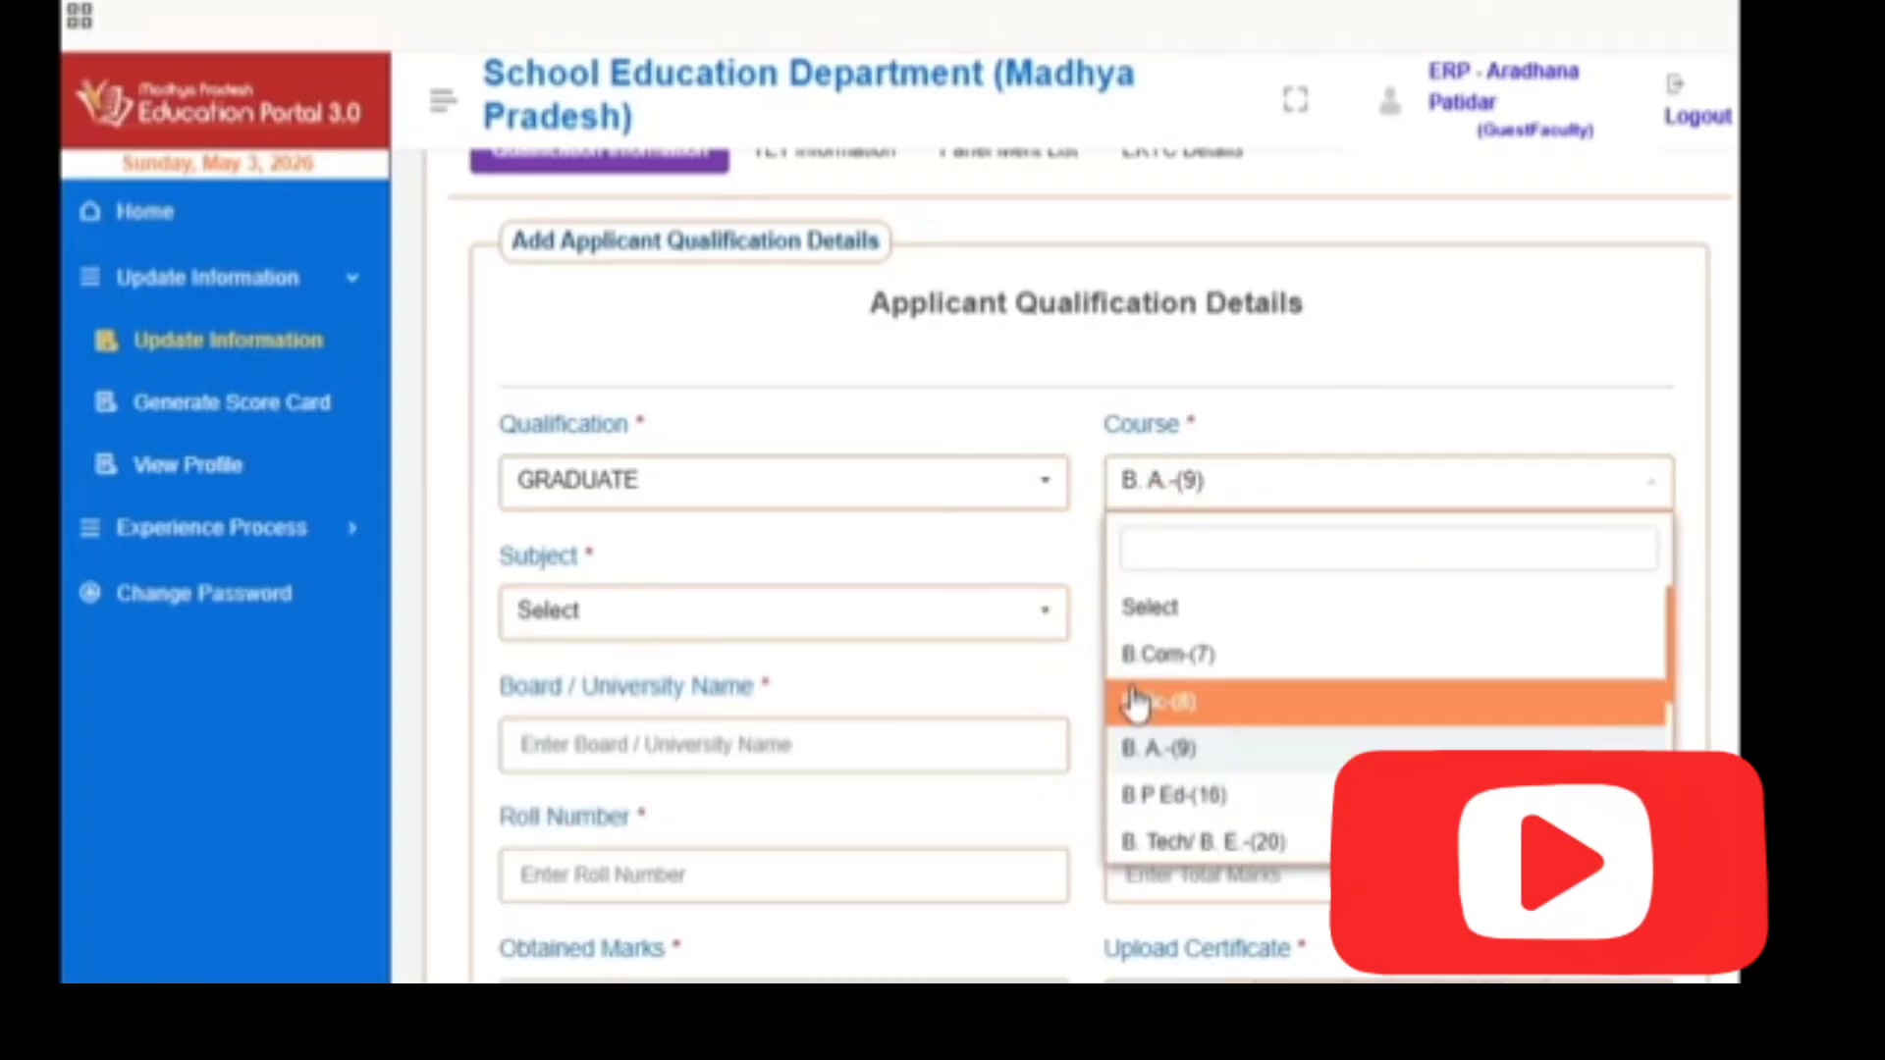
click(1176, 656)
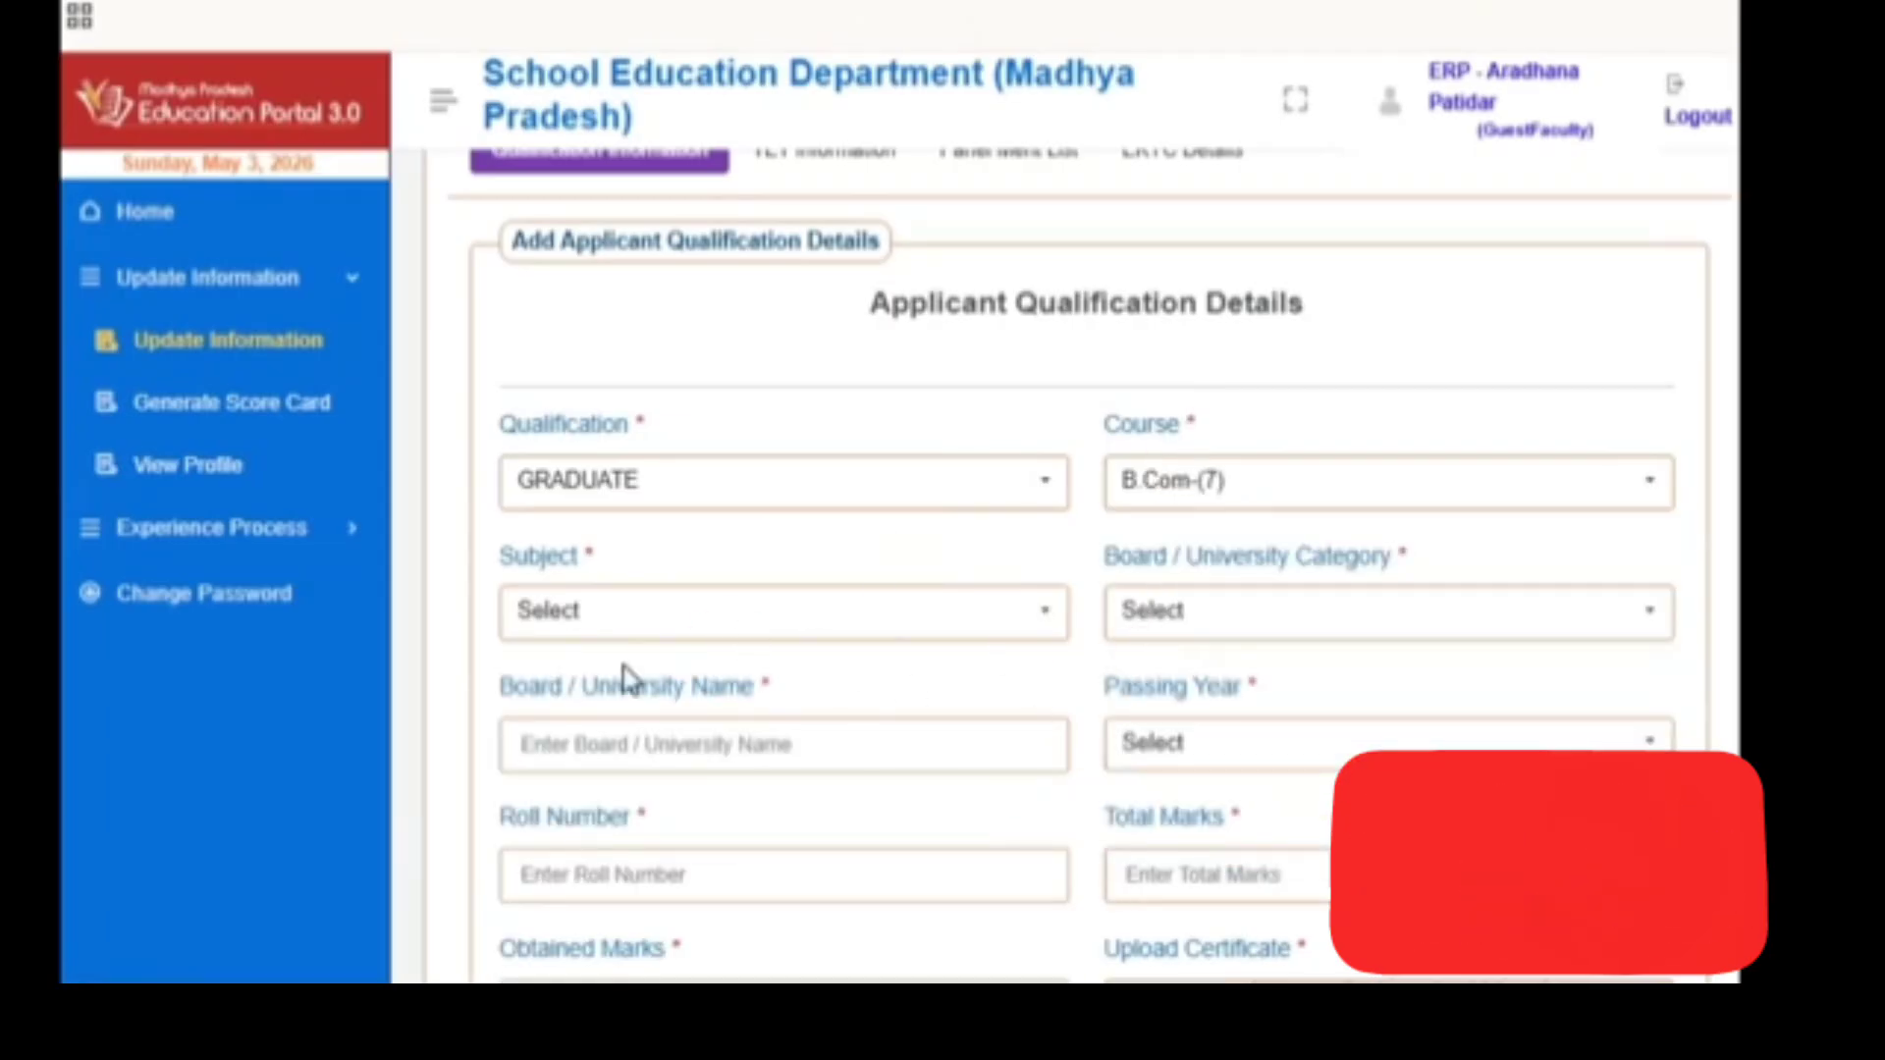
click(676, 627)
click(610, 786)
Look through the board and university categories and set the category to State Govt. University
click(1281, 614)
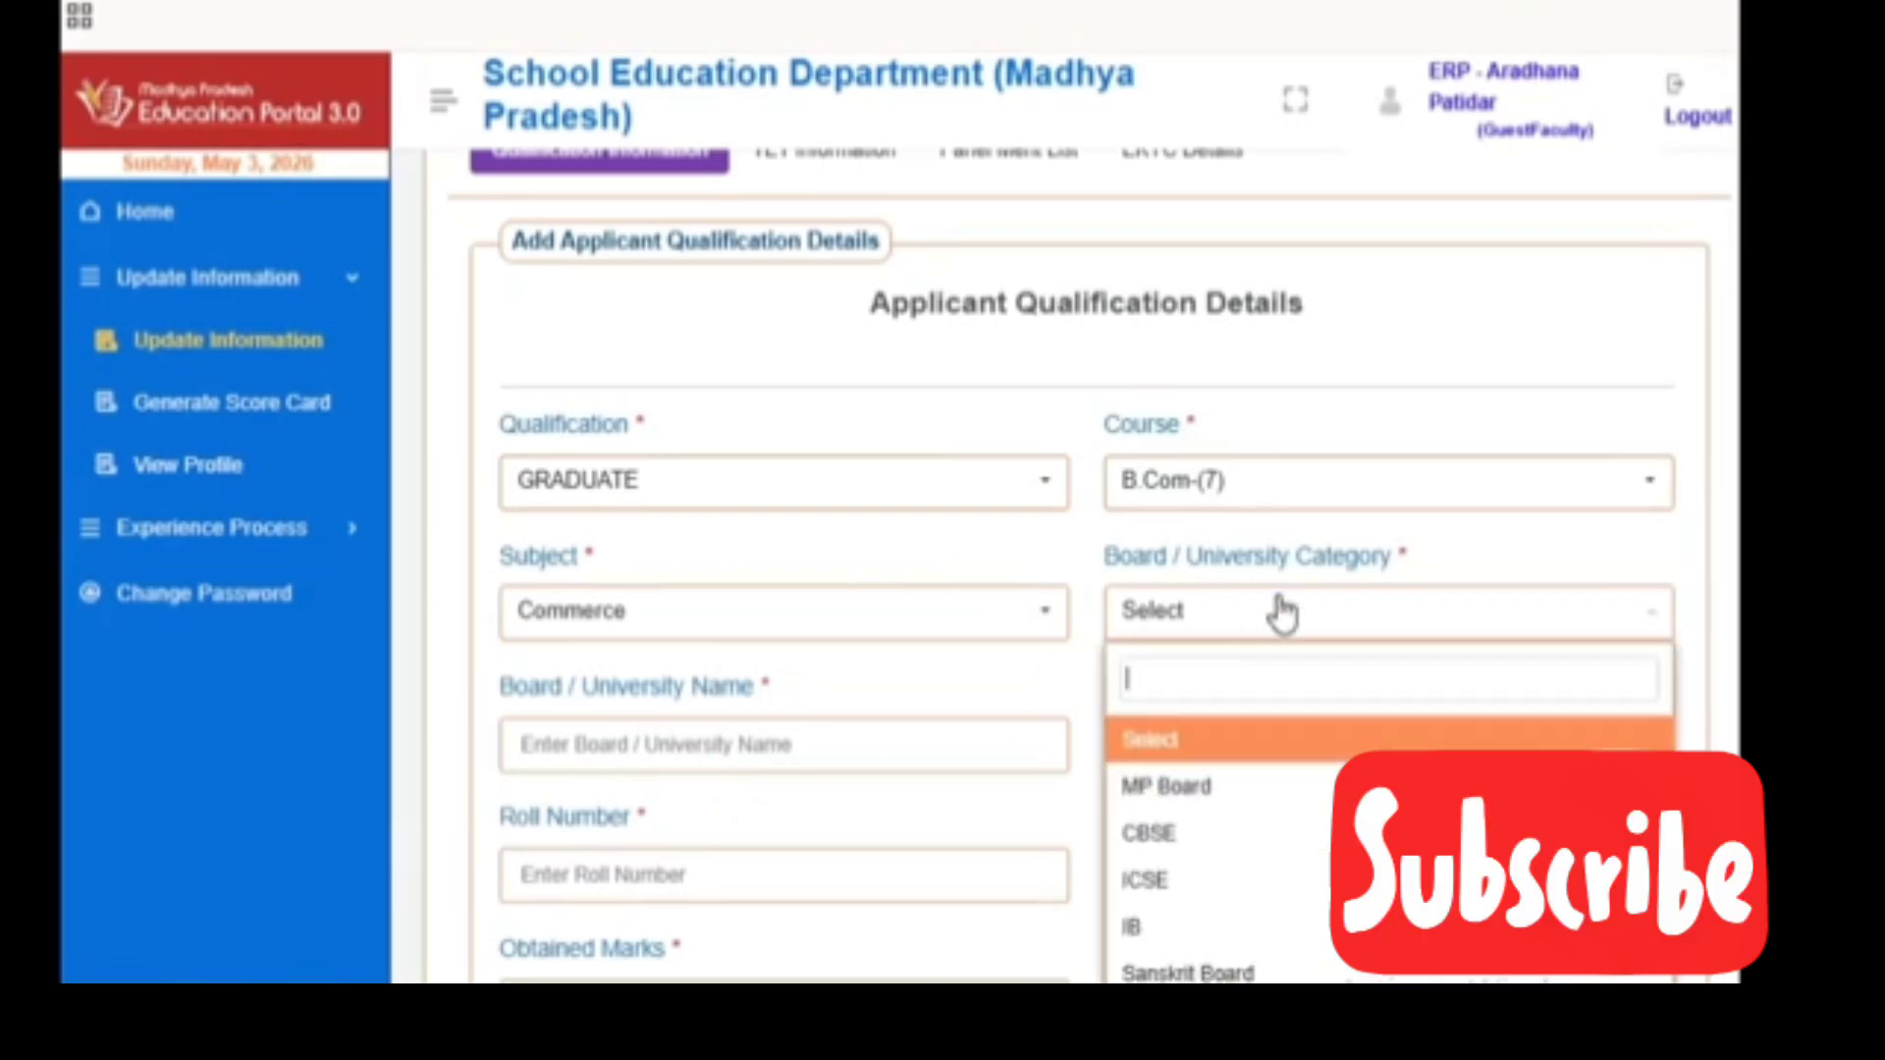
scroll(1224, 904, down, 2)
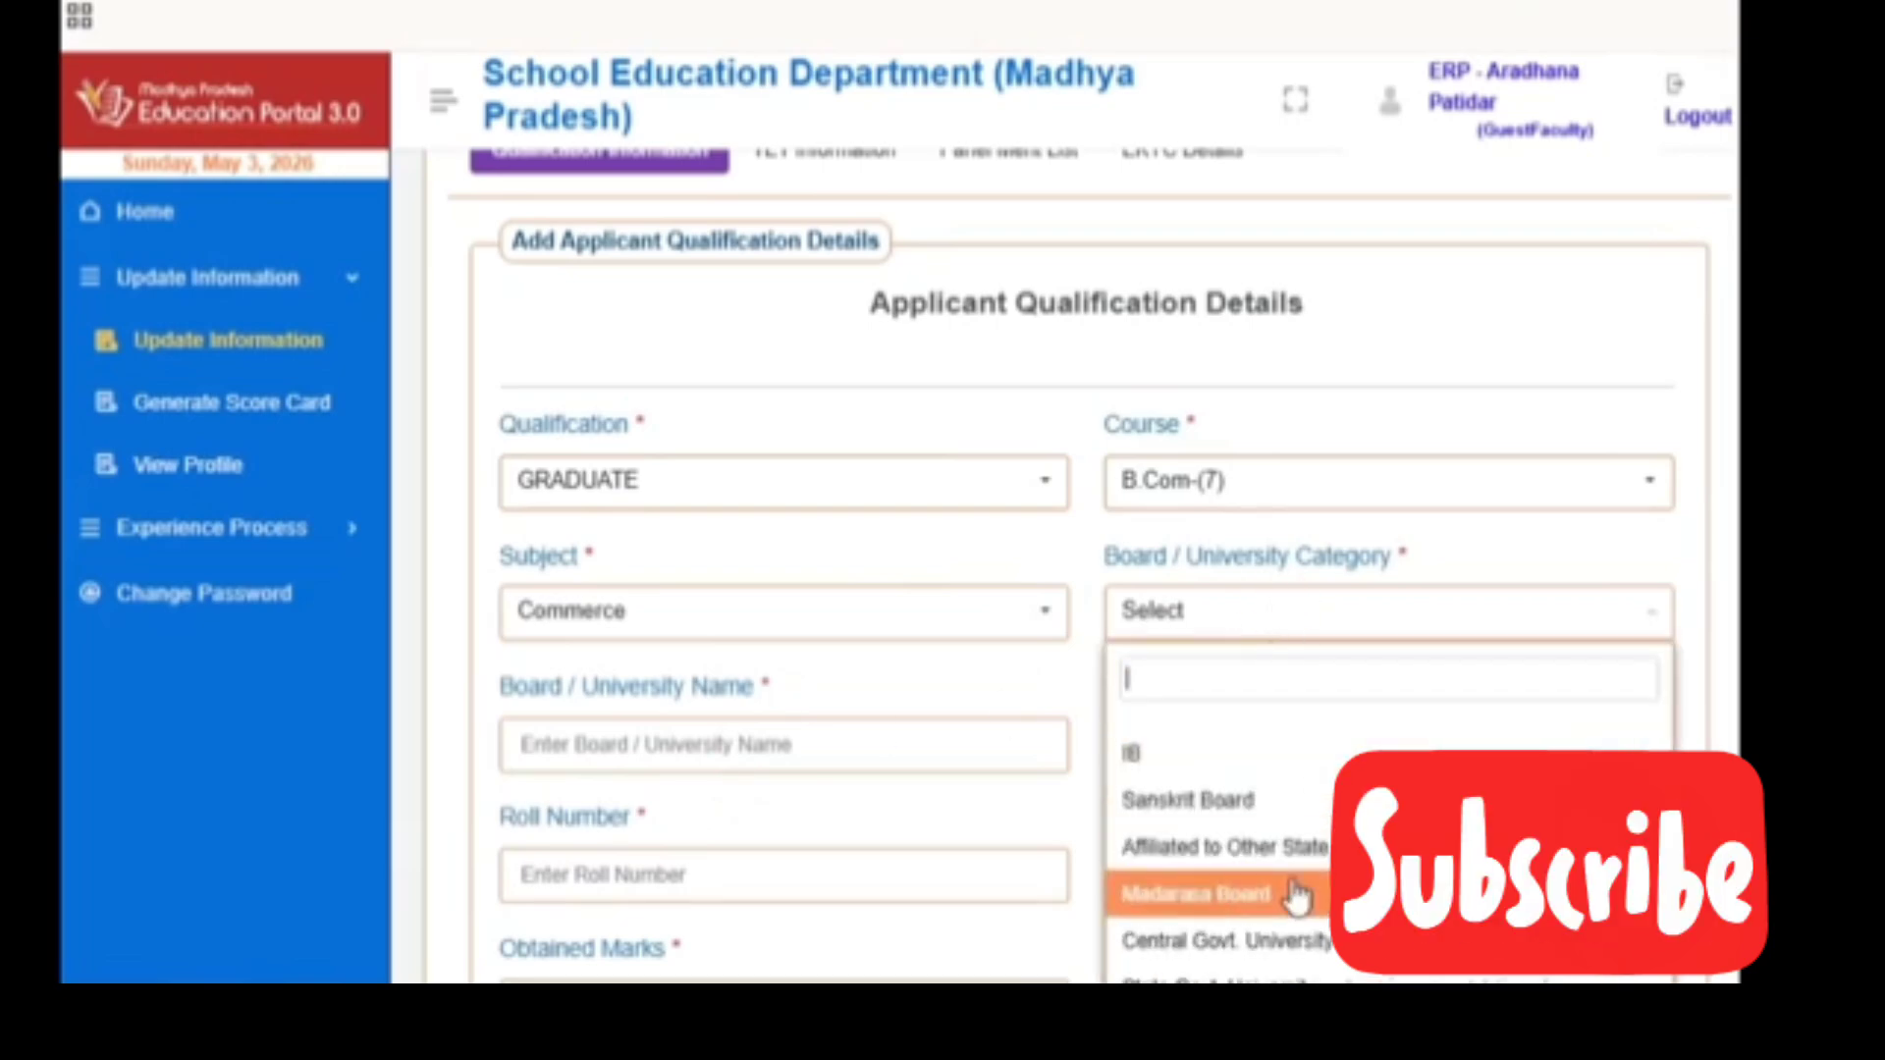
scroll(1298, 895, down, 2)
scroll(1298, 896, down, 3)
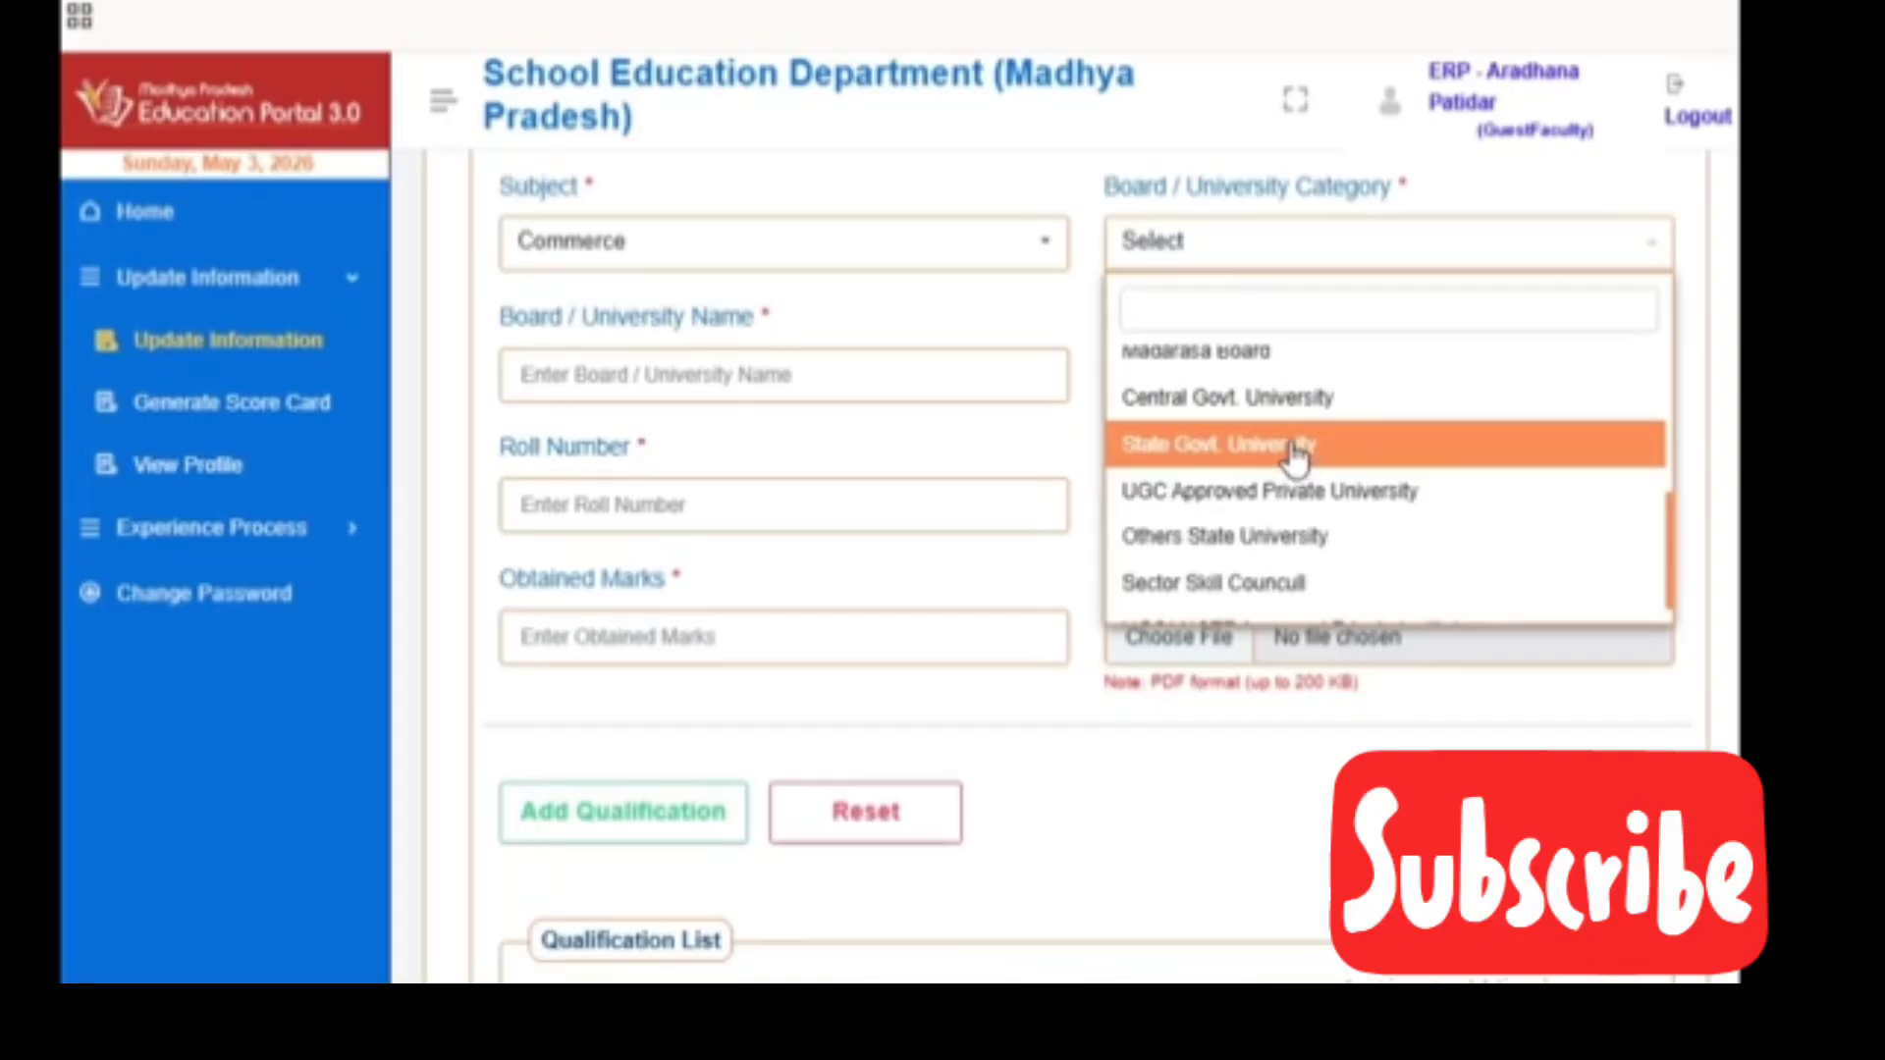
click(1200, 461)
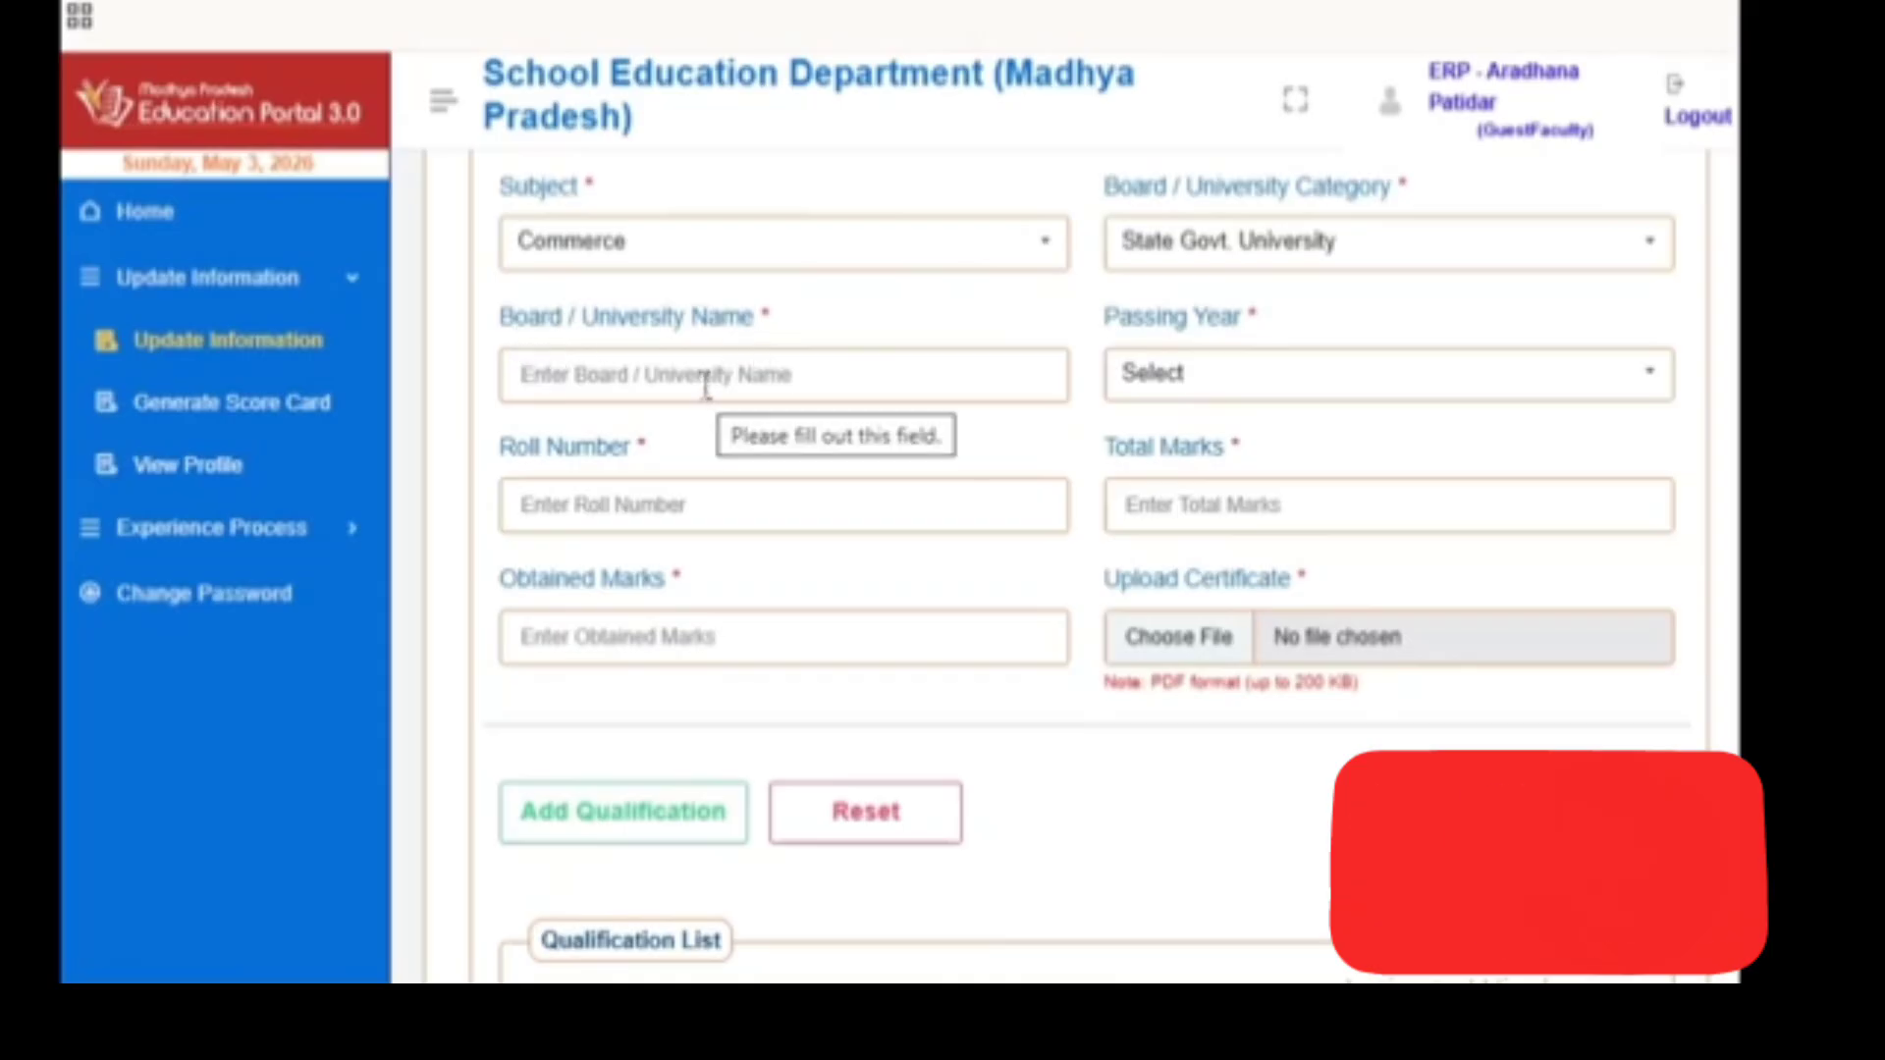
Look through the available passing years for the graduate entry without choosing one
click(1232, 386)
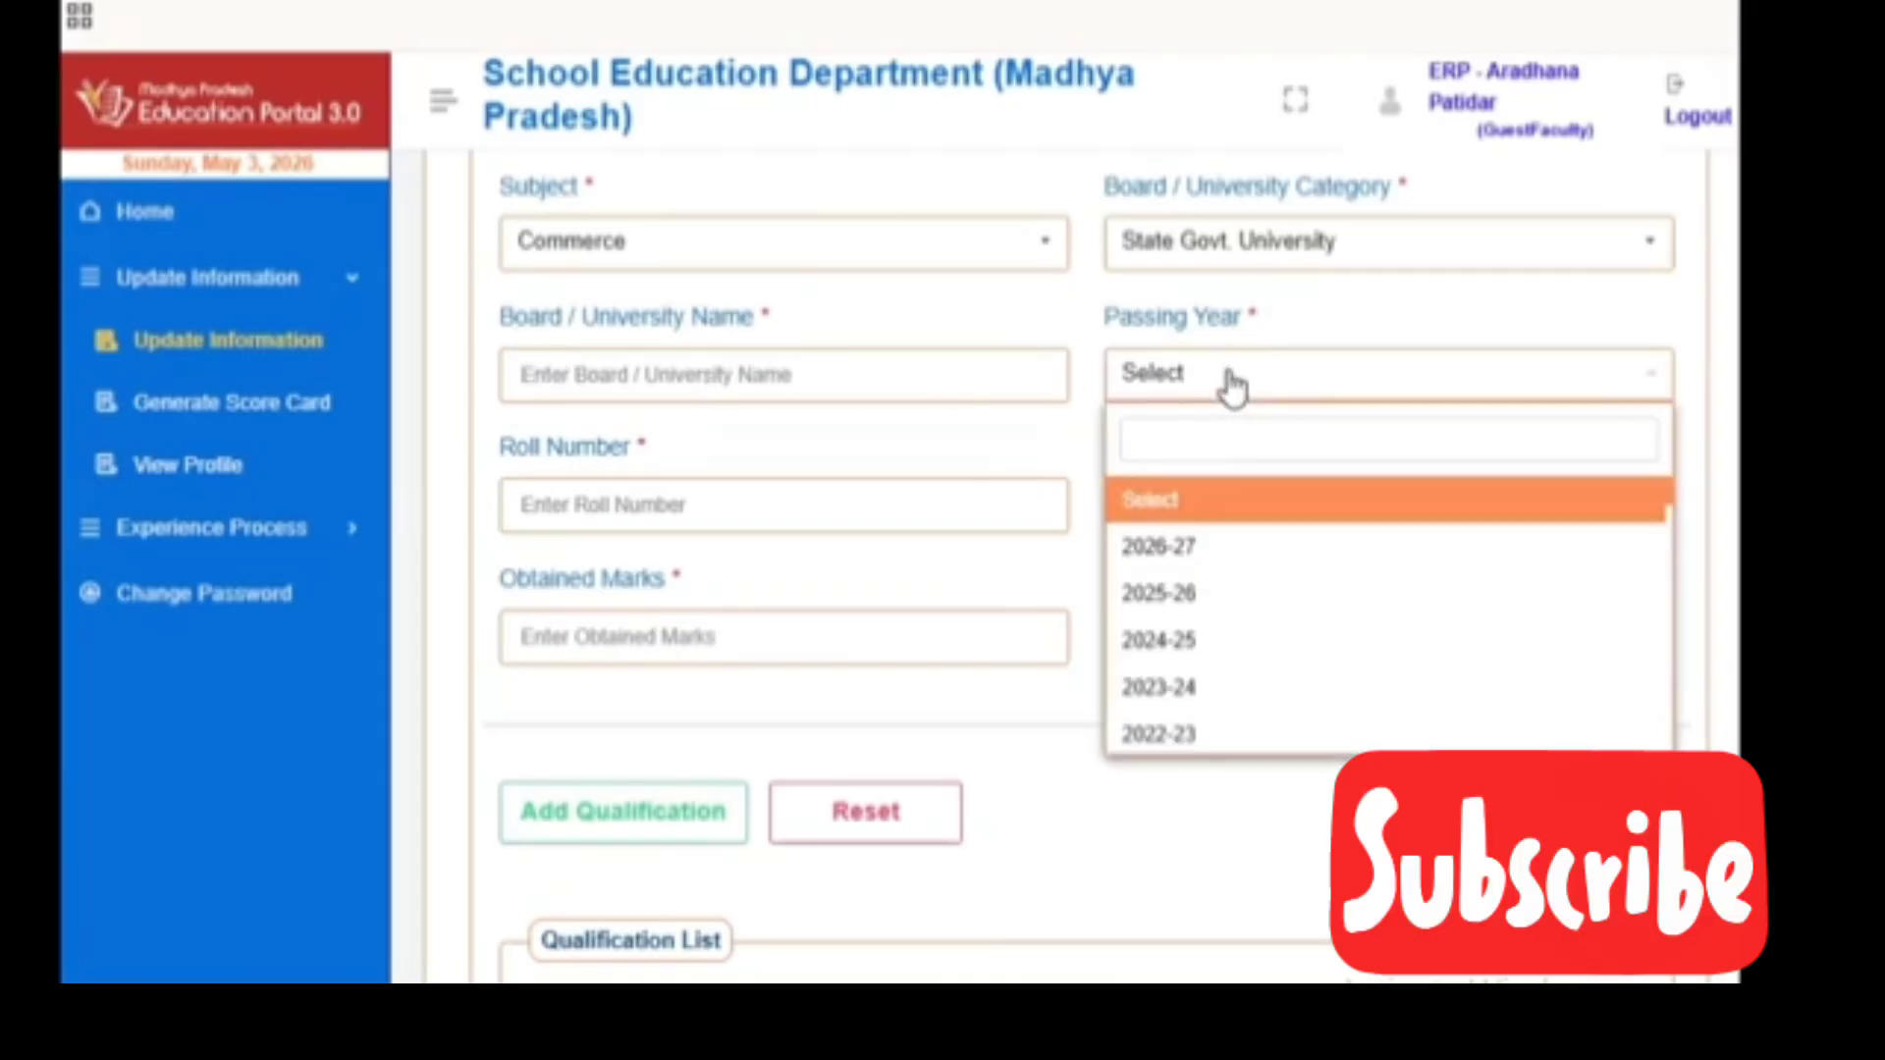
scroll(1237, 687, down, 2)
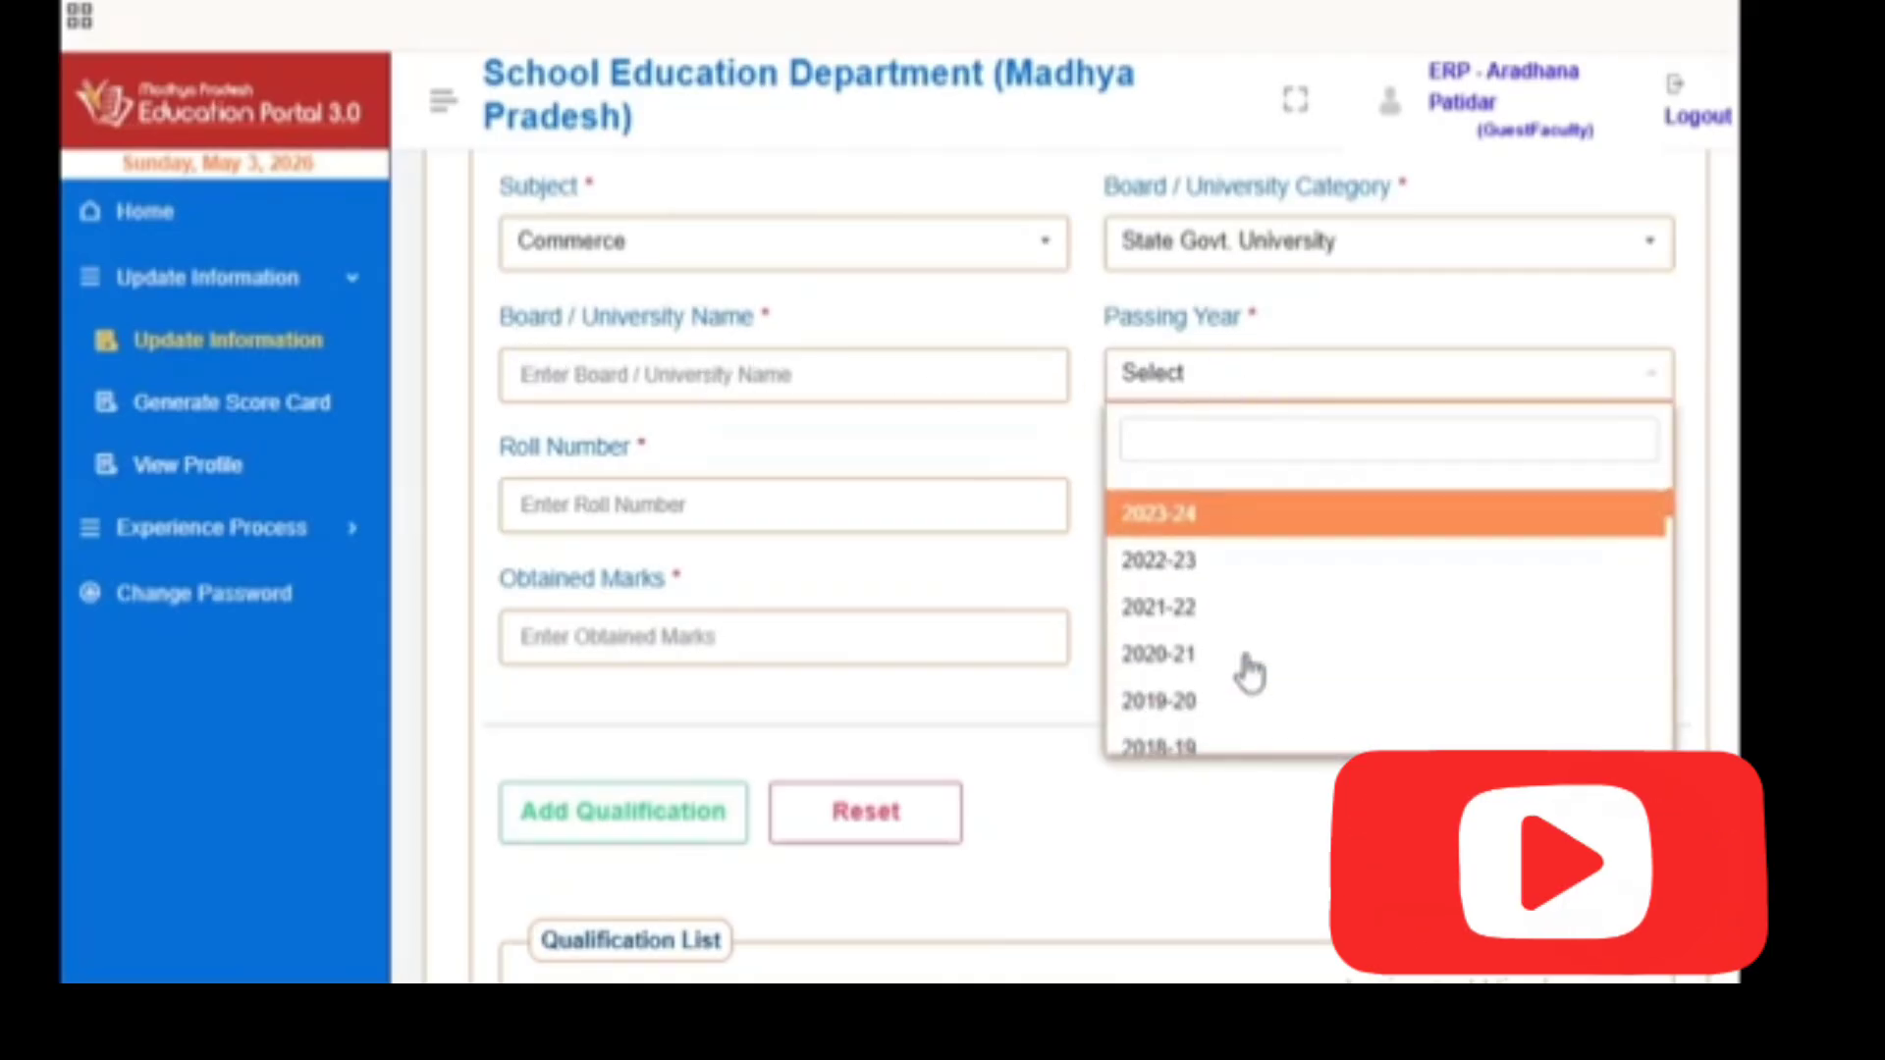
click(965, 447)
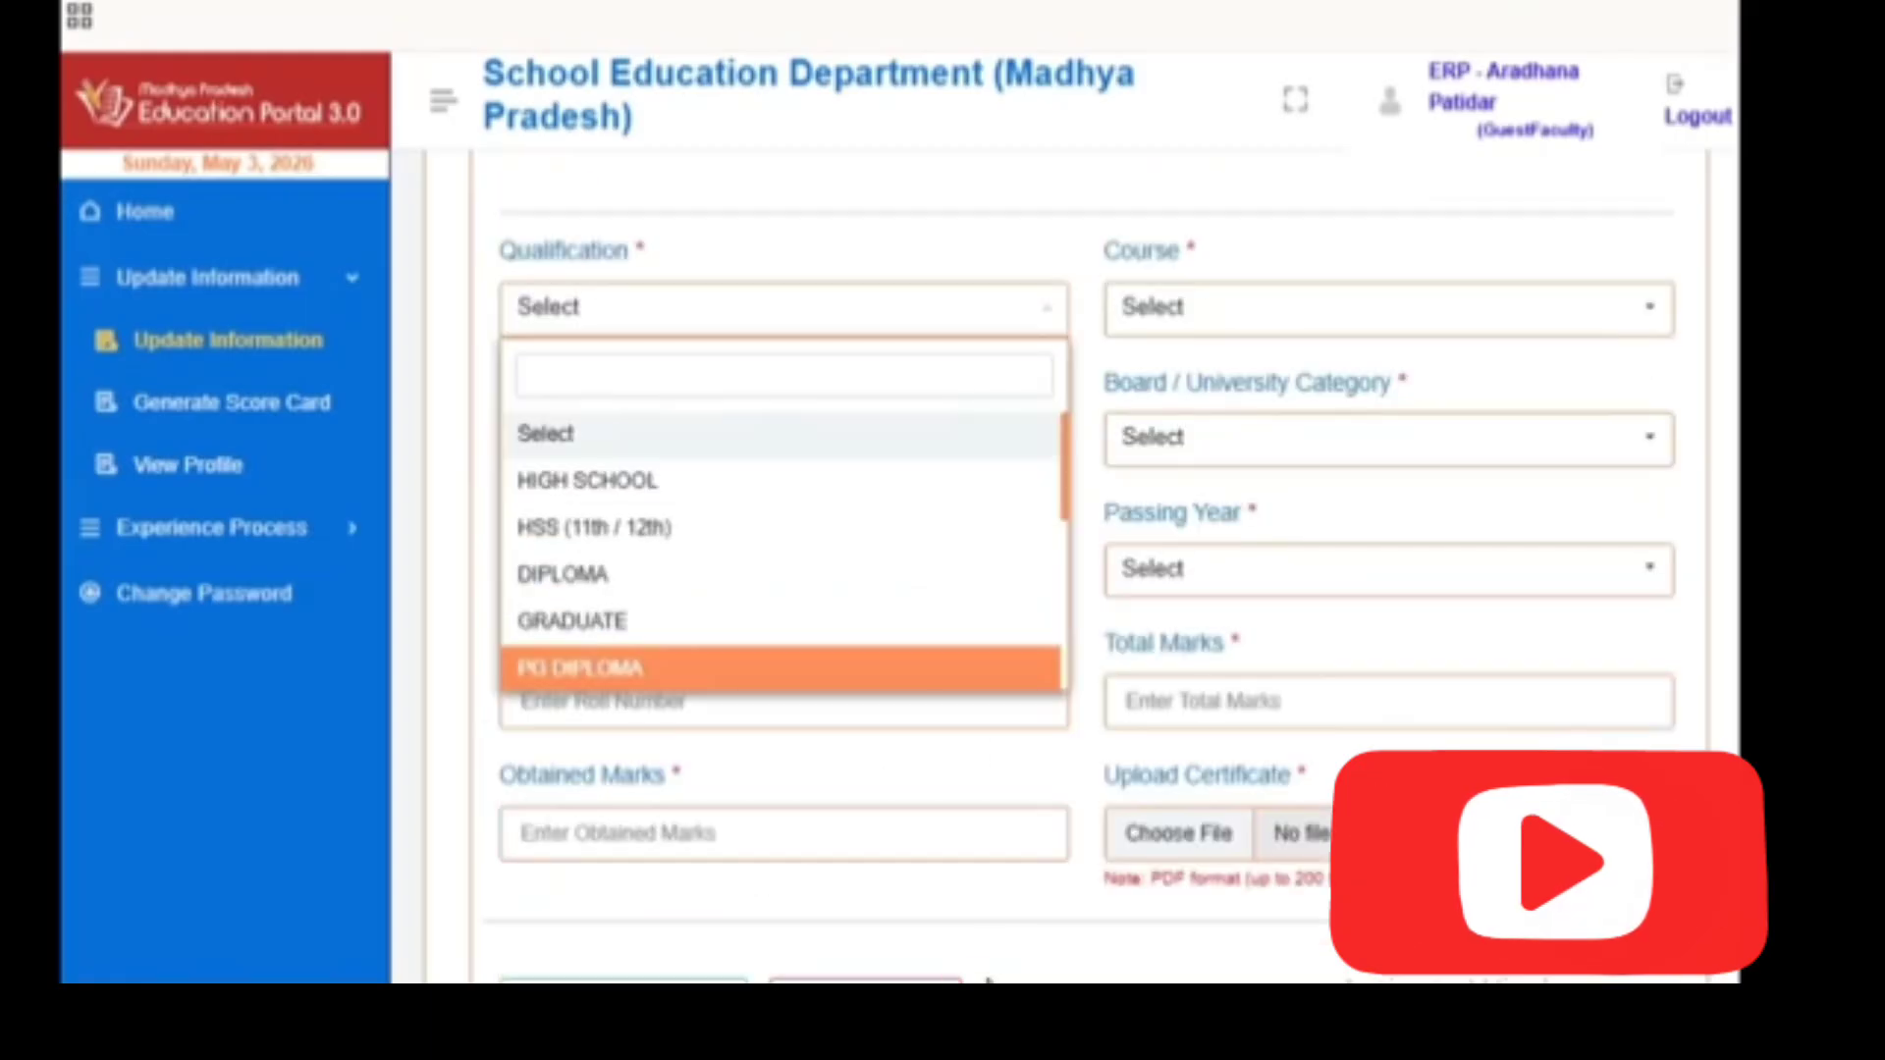
Set the qualification to POST GRADUATE
scroll(675, 645, down, 2)
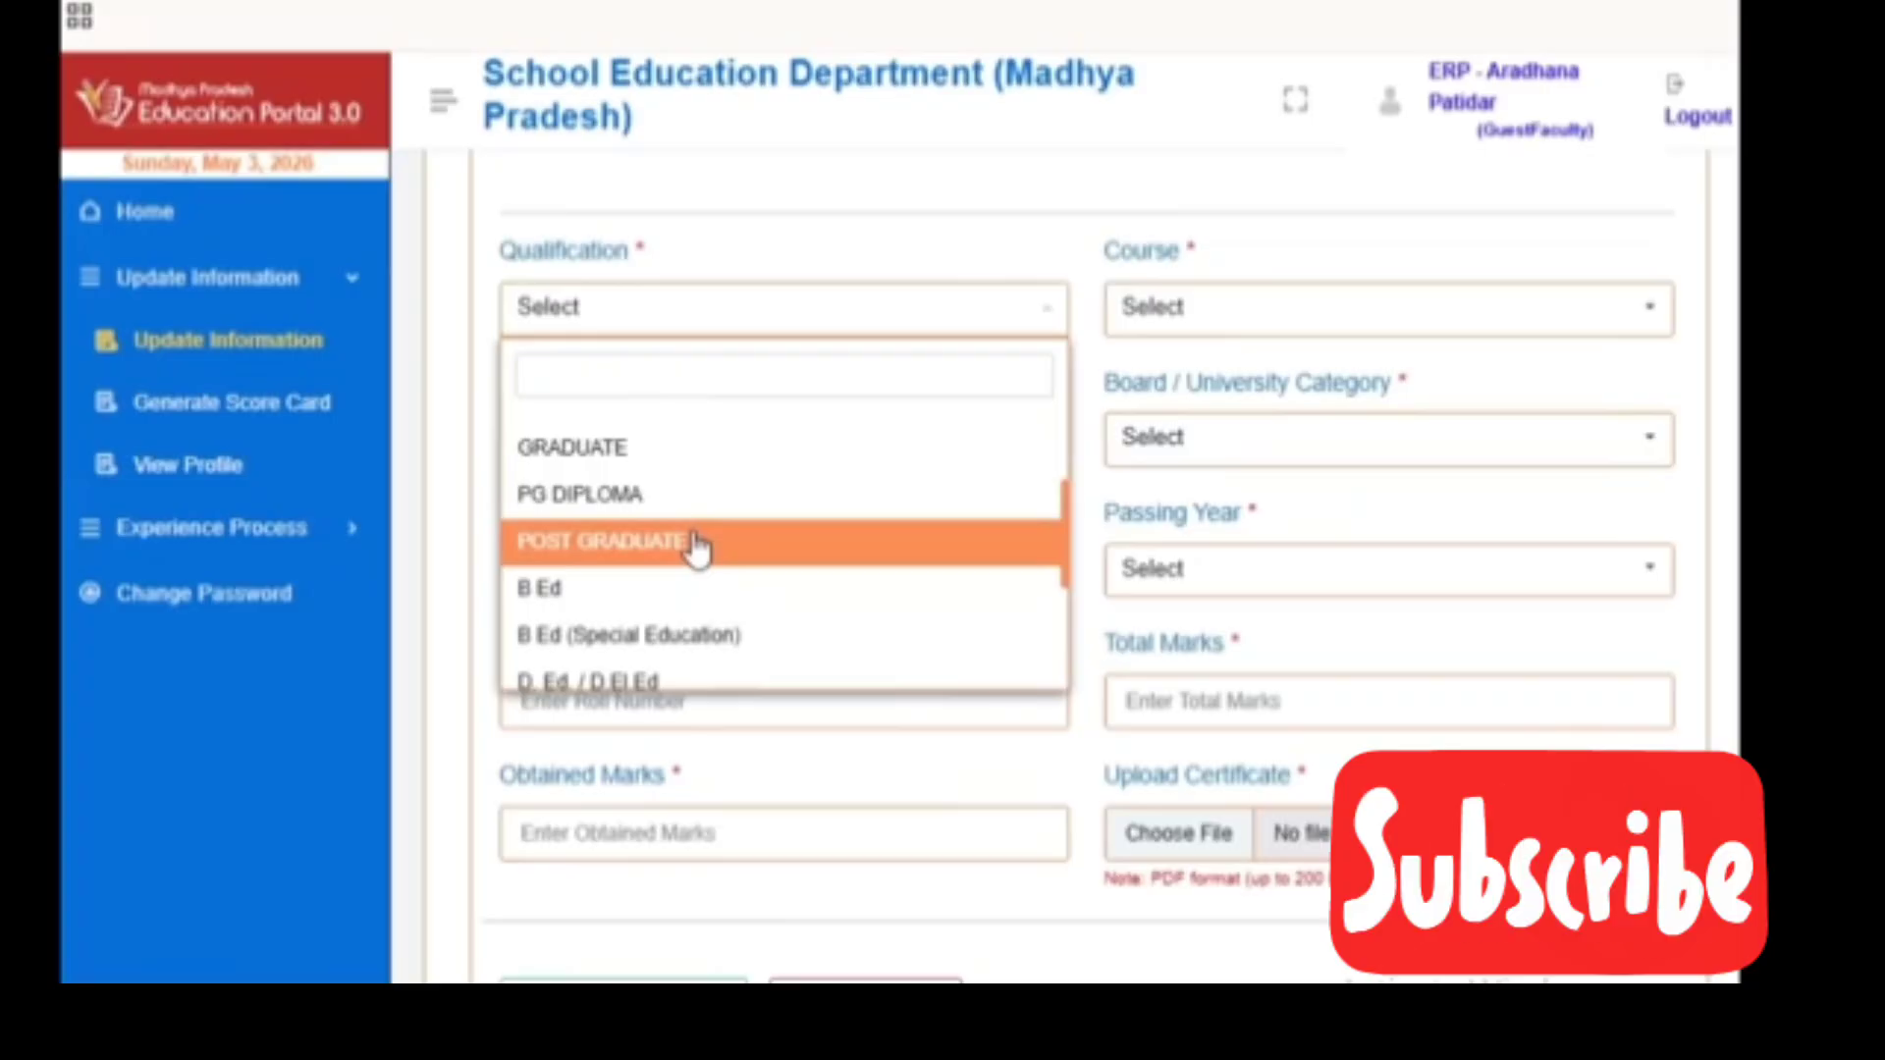
click(696, 547)
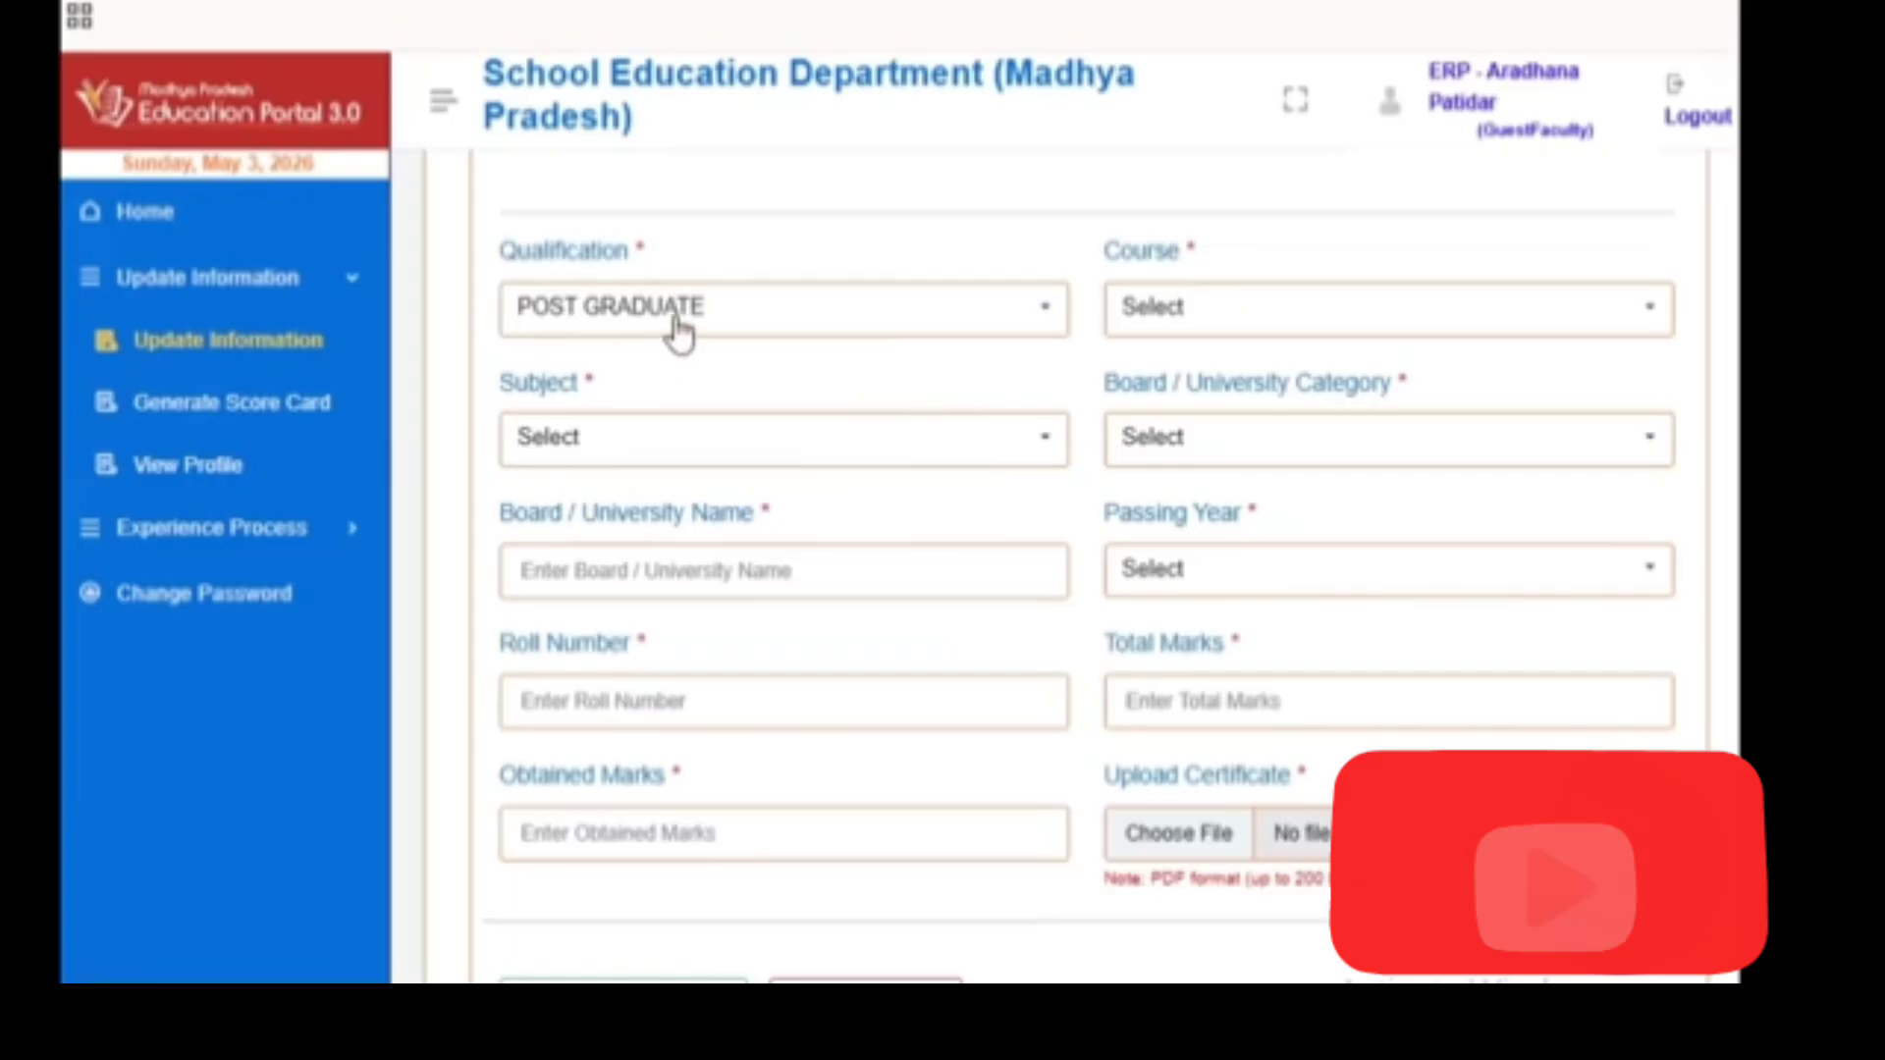
click(790, 328)
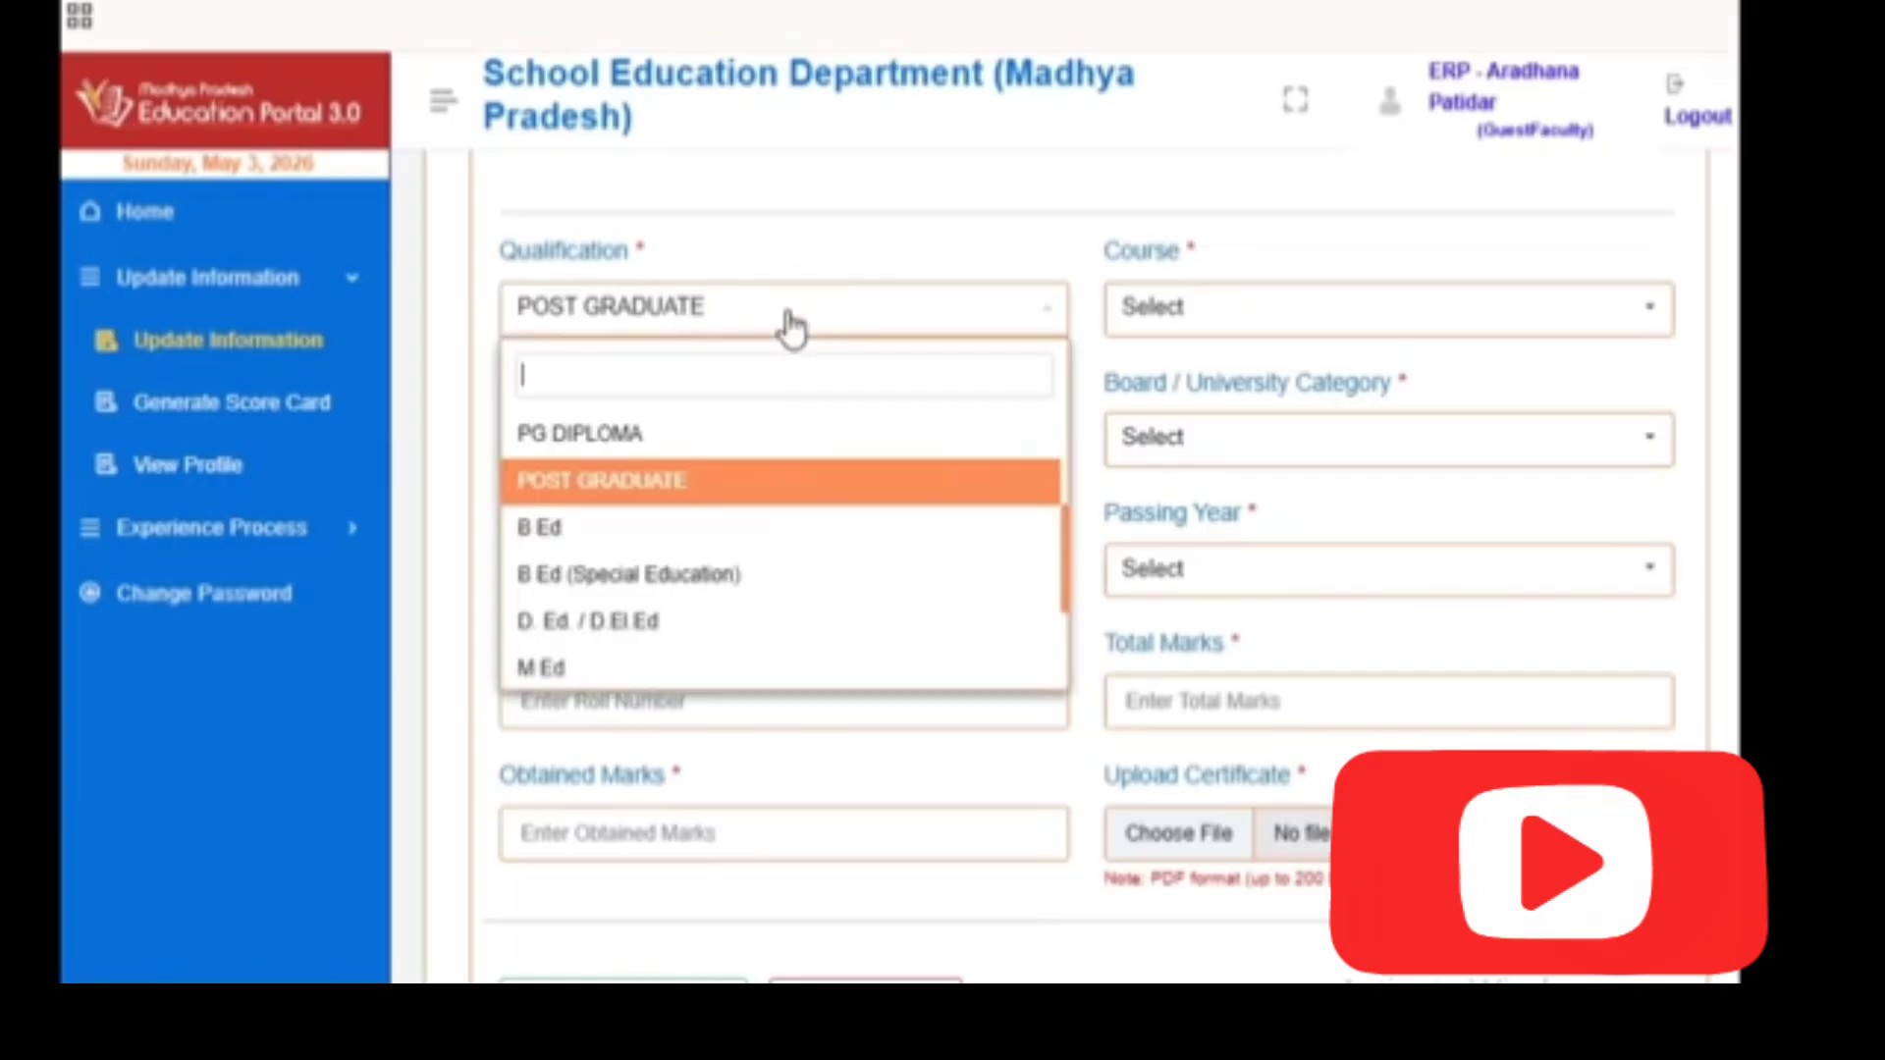
click(790, 328)
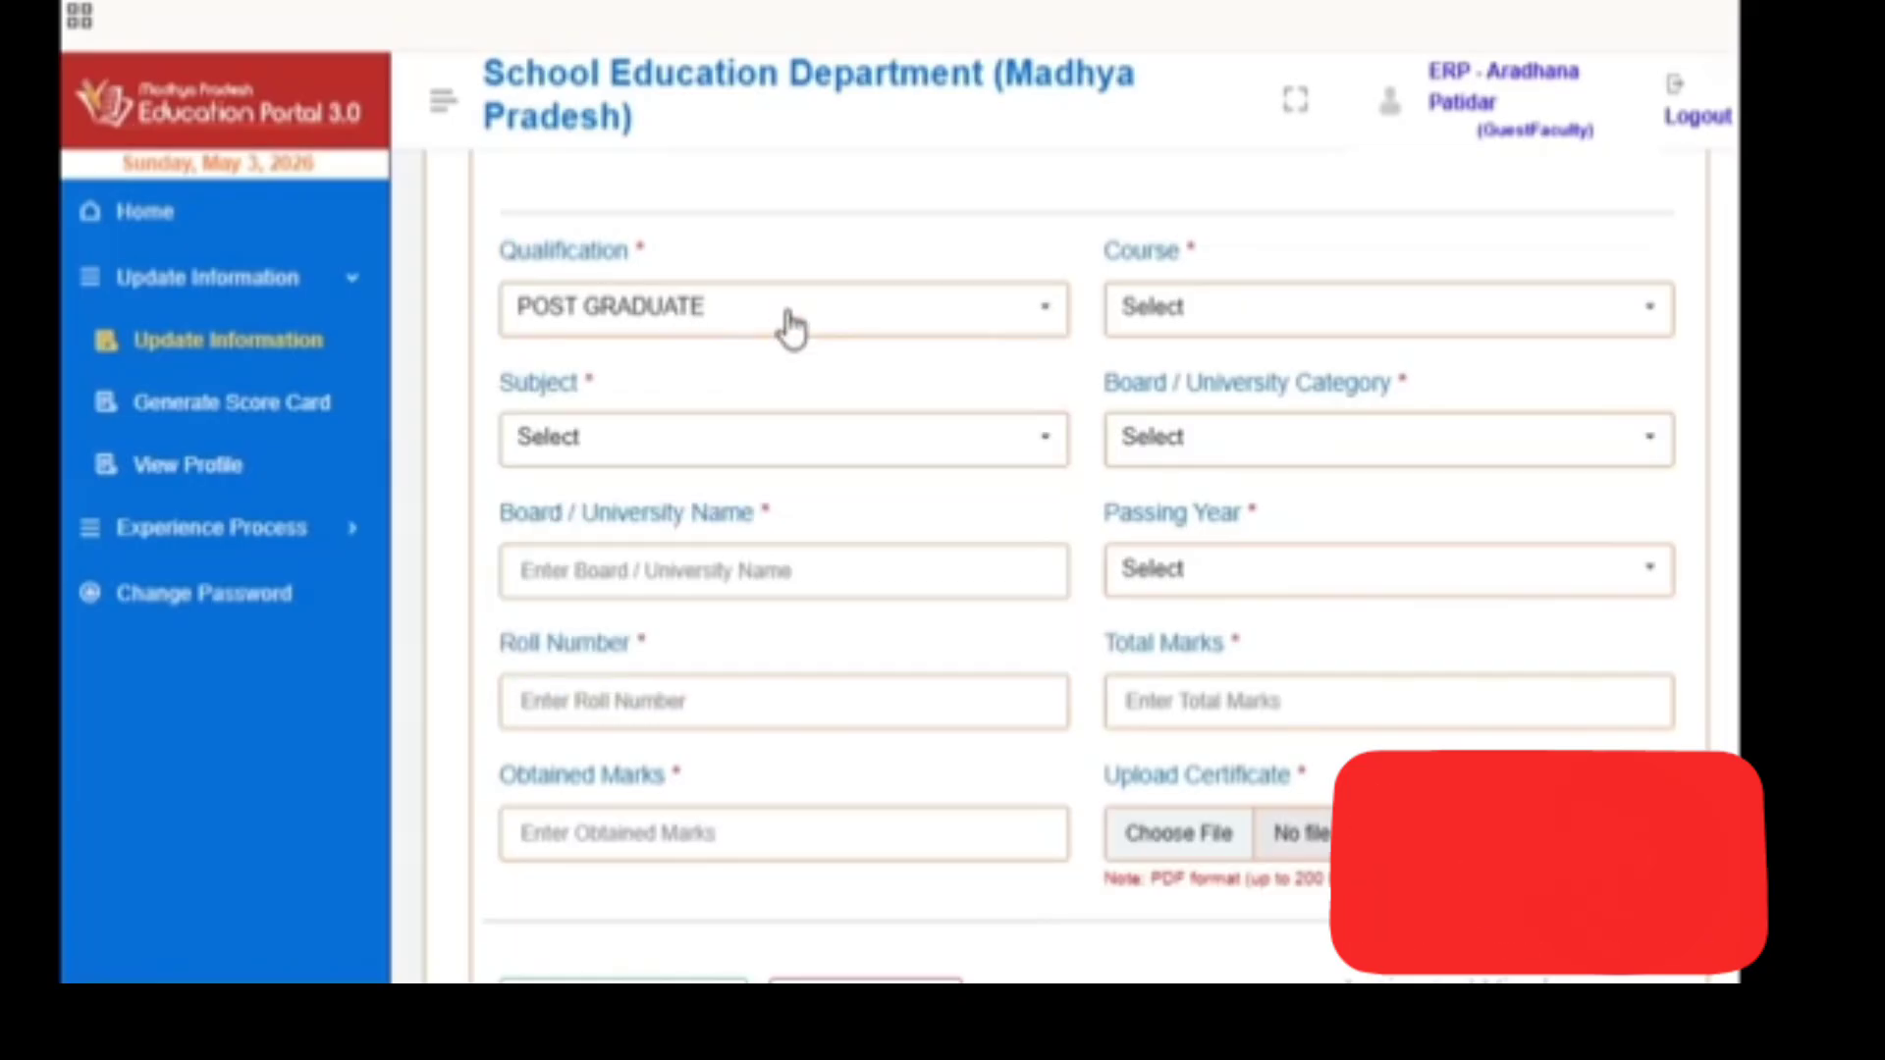
Look through the post-graduate courses and choose M. Com.-(10)
click(1236, 319)
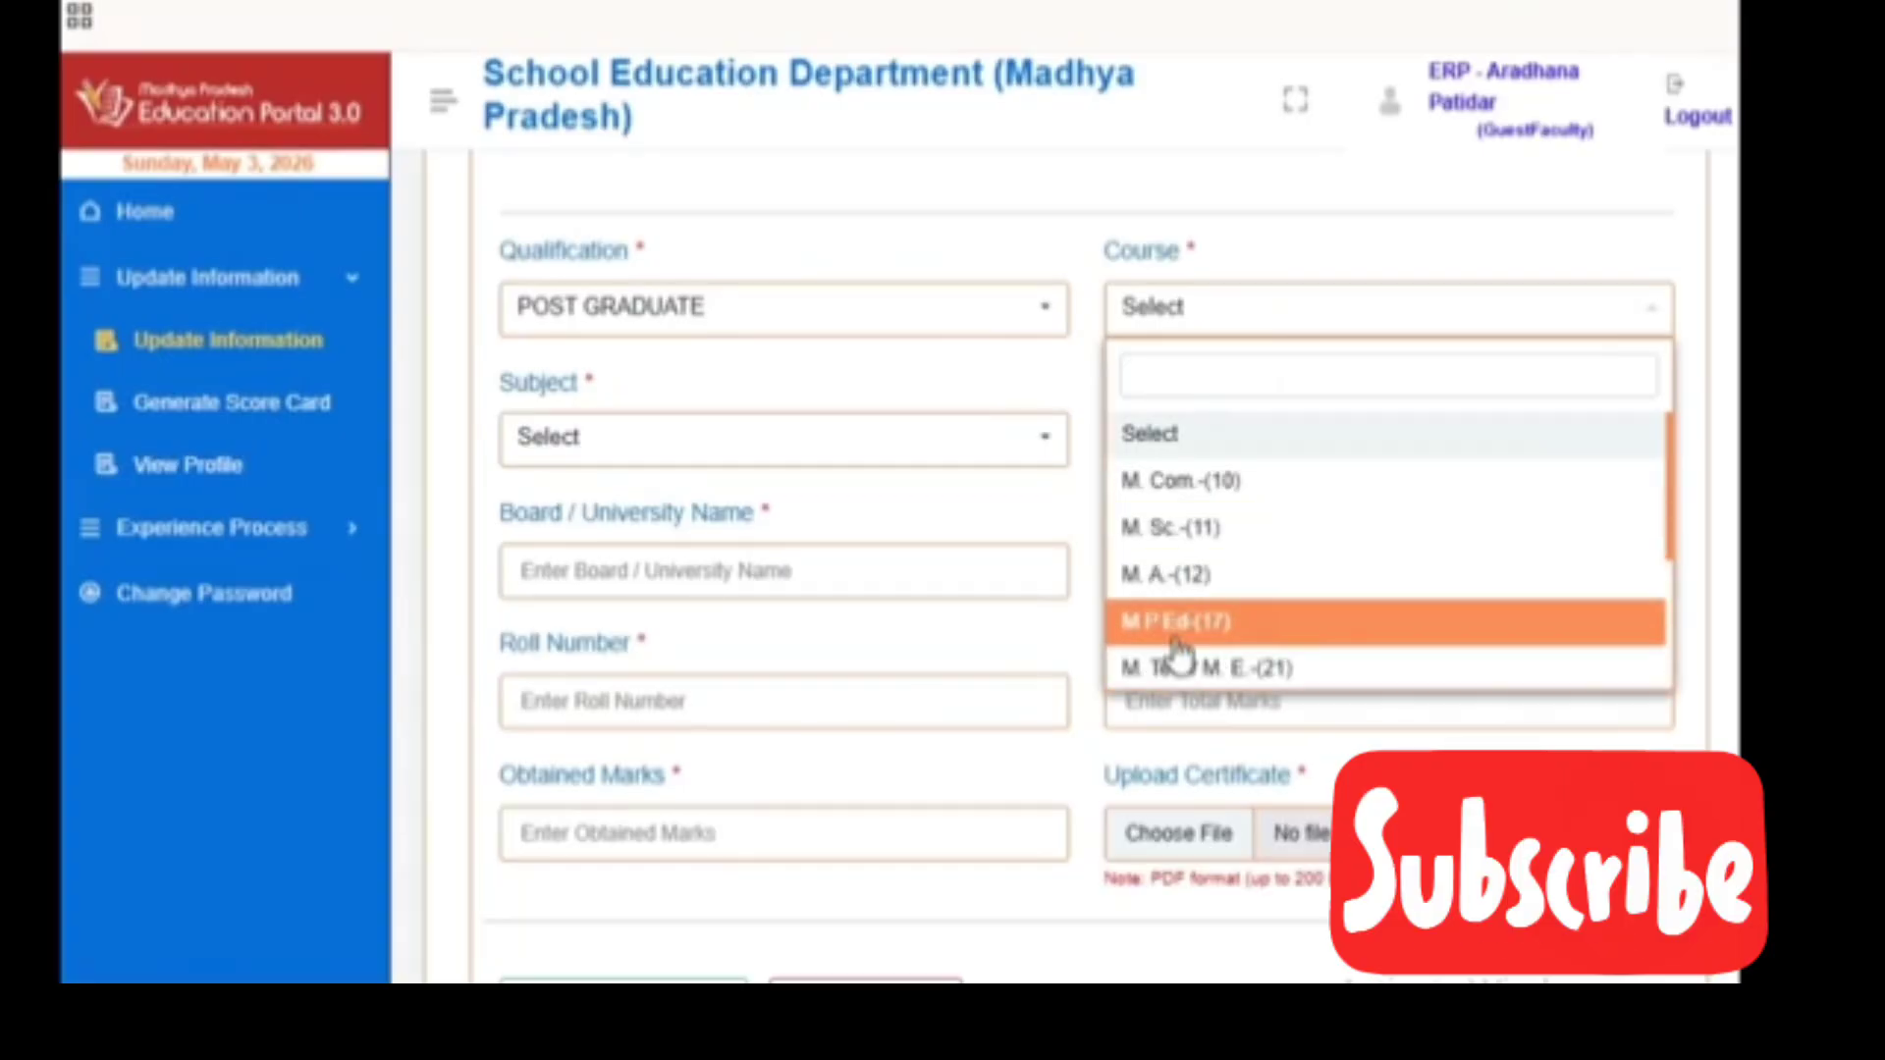
scroll(1276, 648, down, 2)
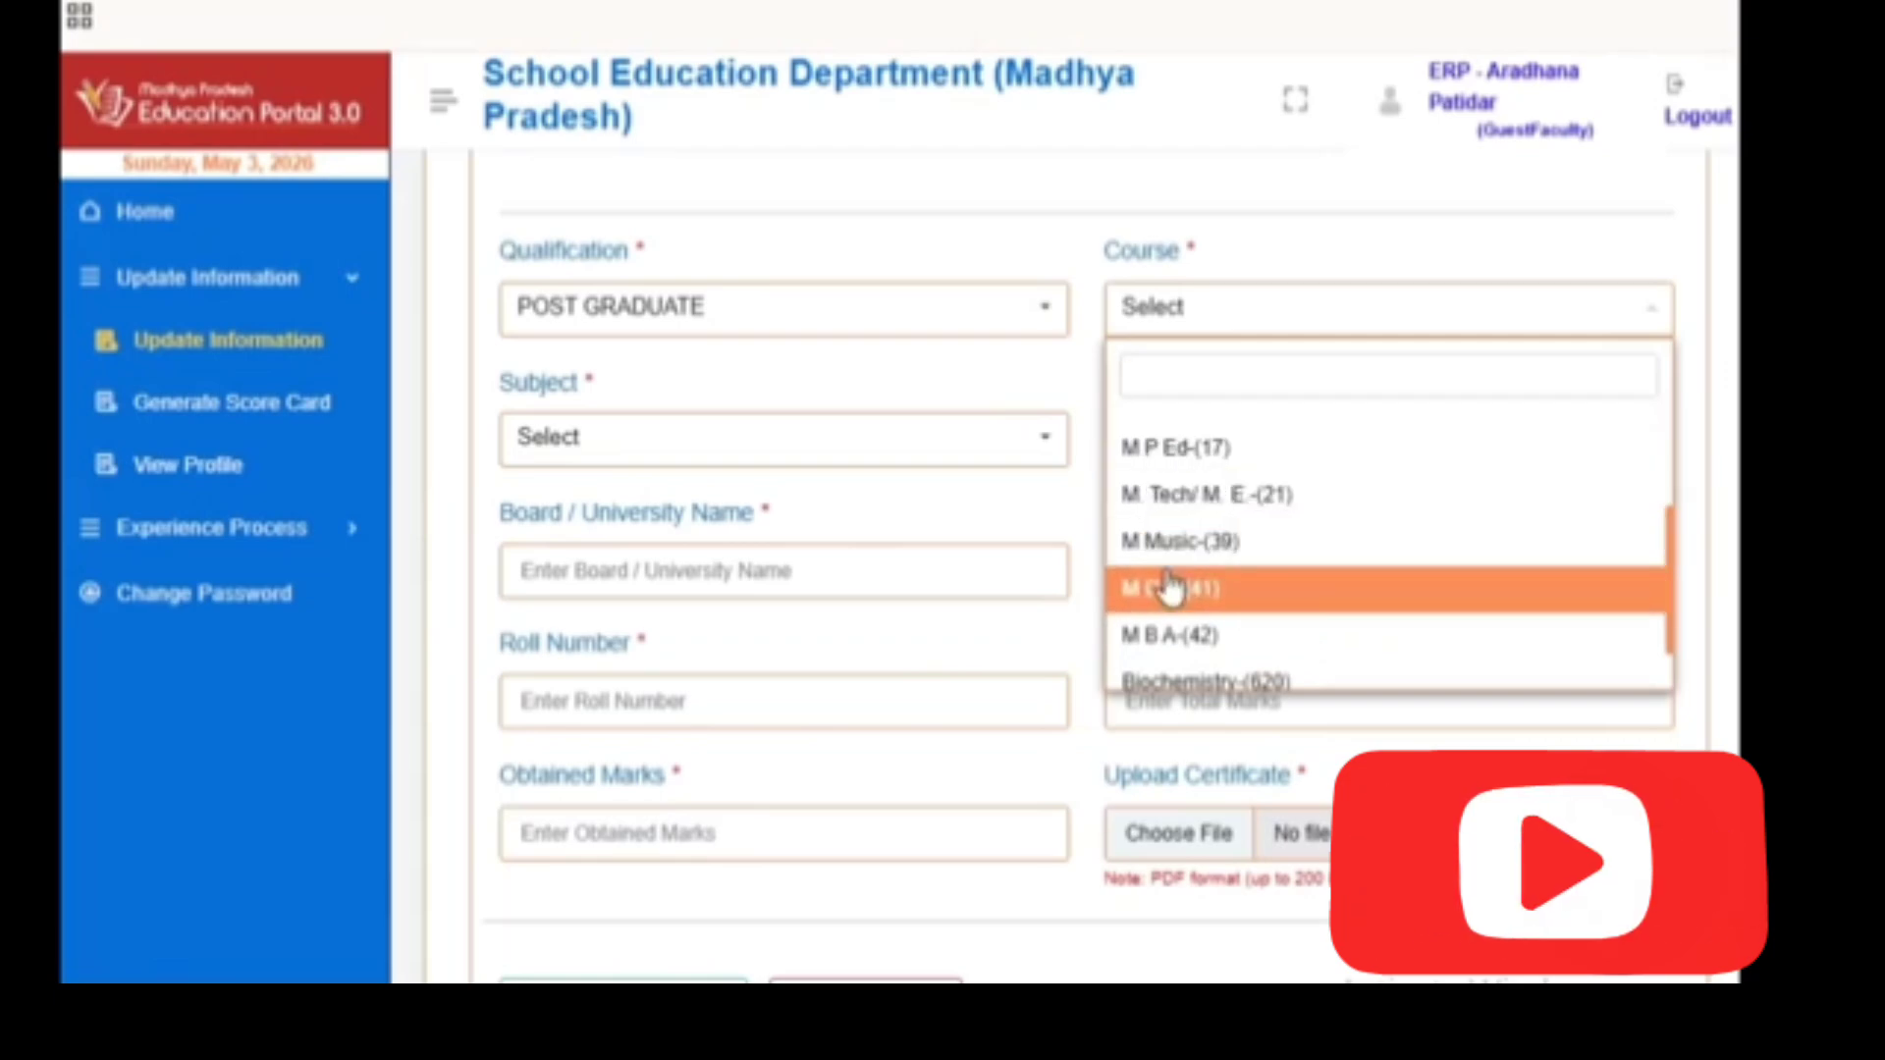
scroll(1187, 662, down, 1)
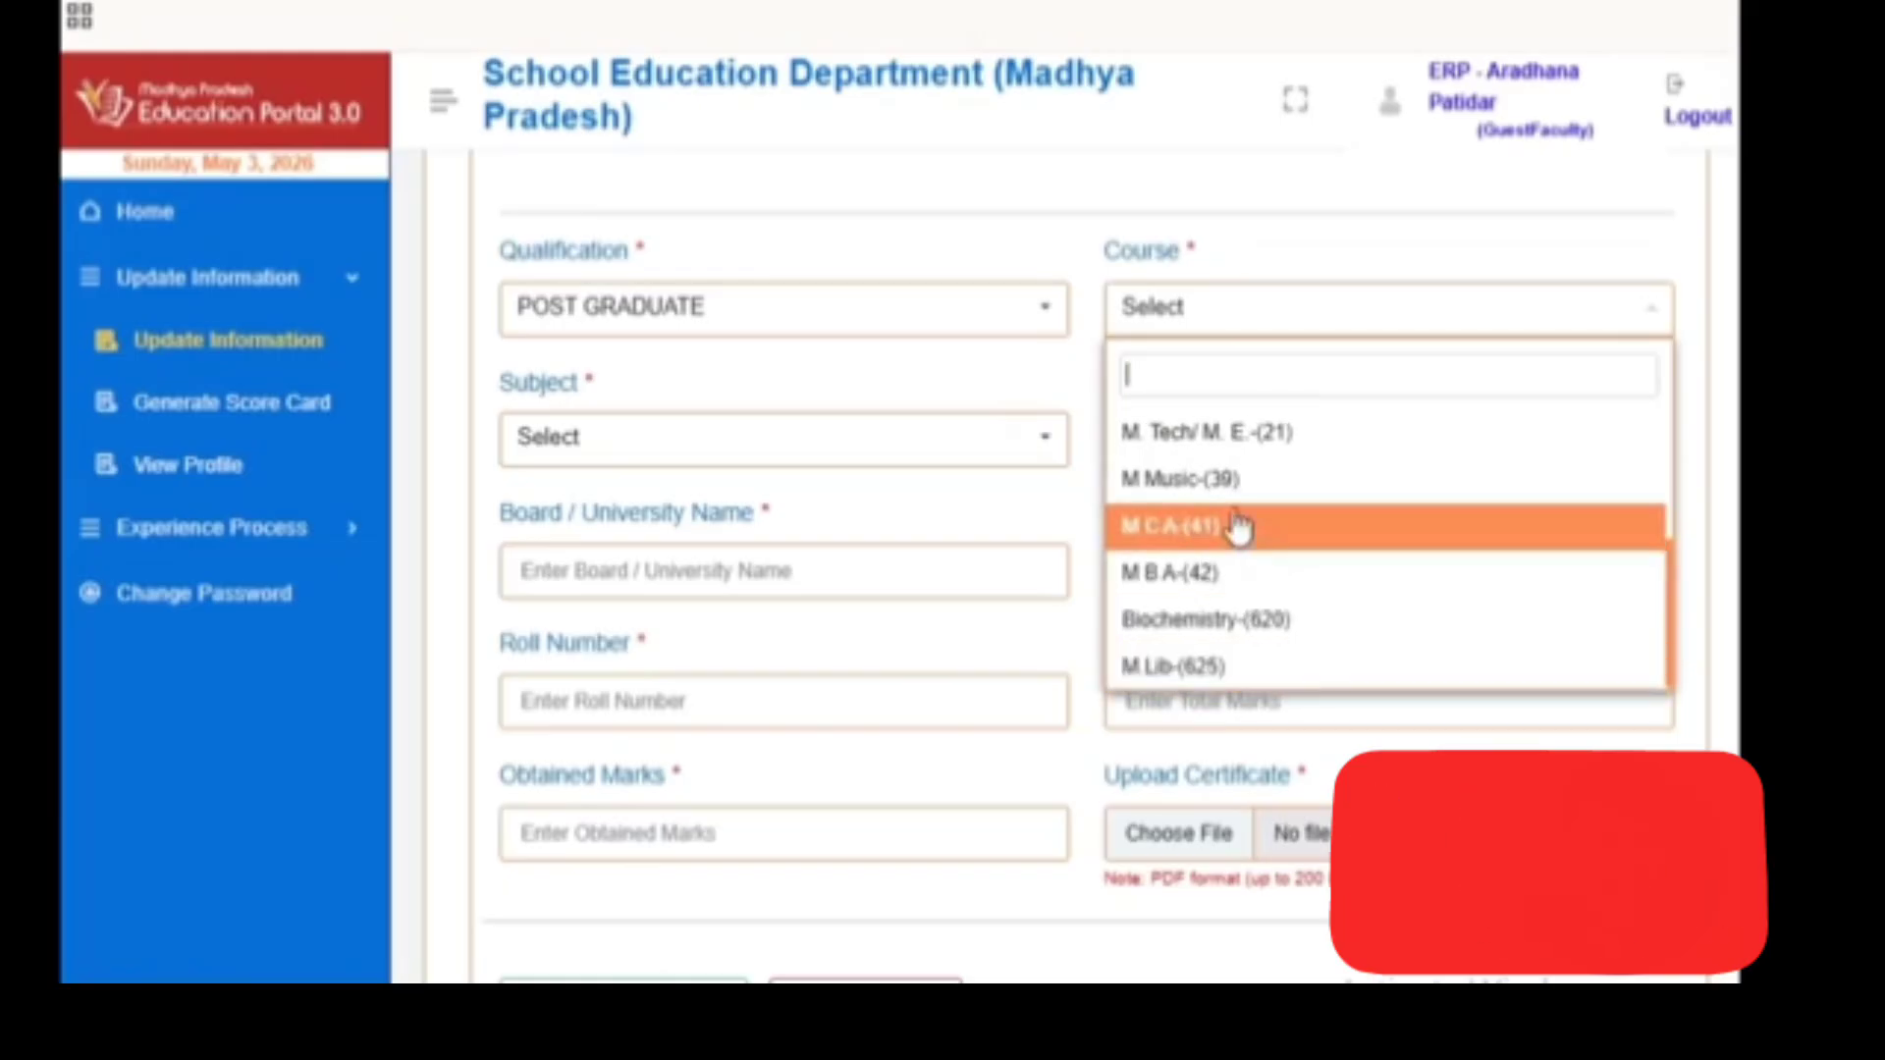
scroll(1223, 590, up, 5)
scroll(1240, 538, down, 3)
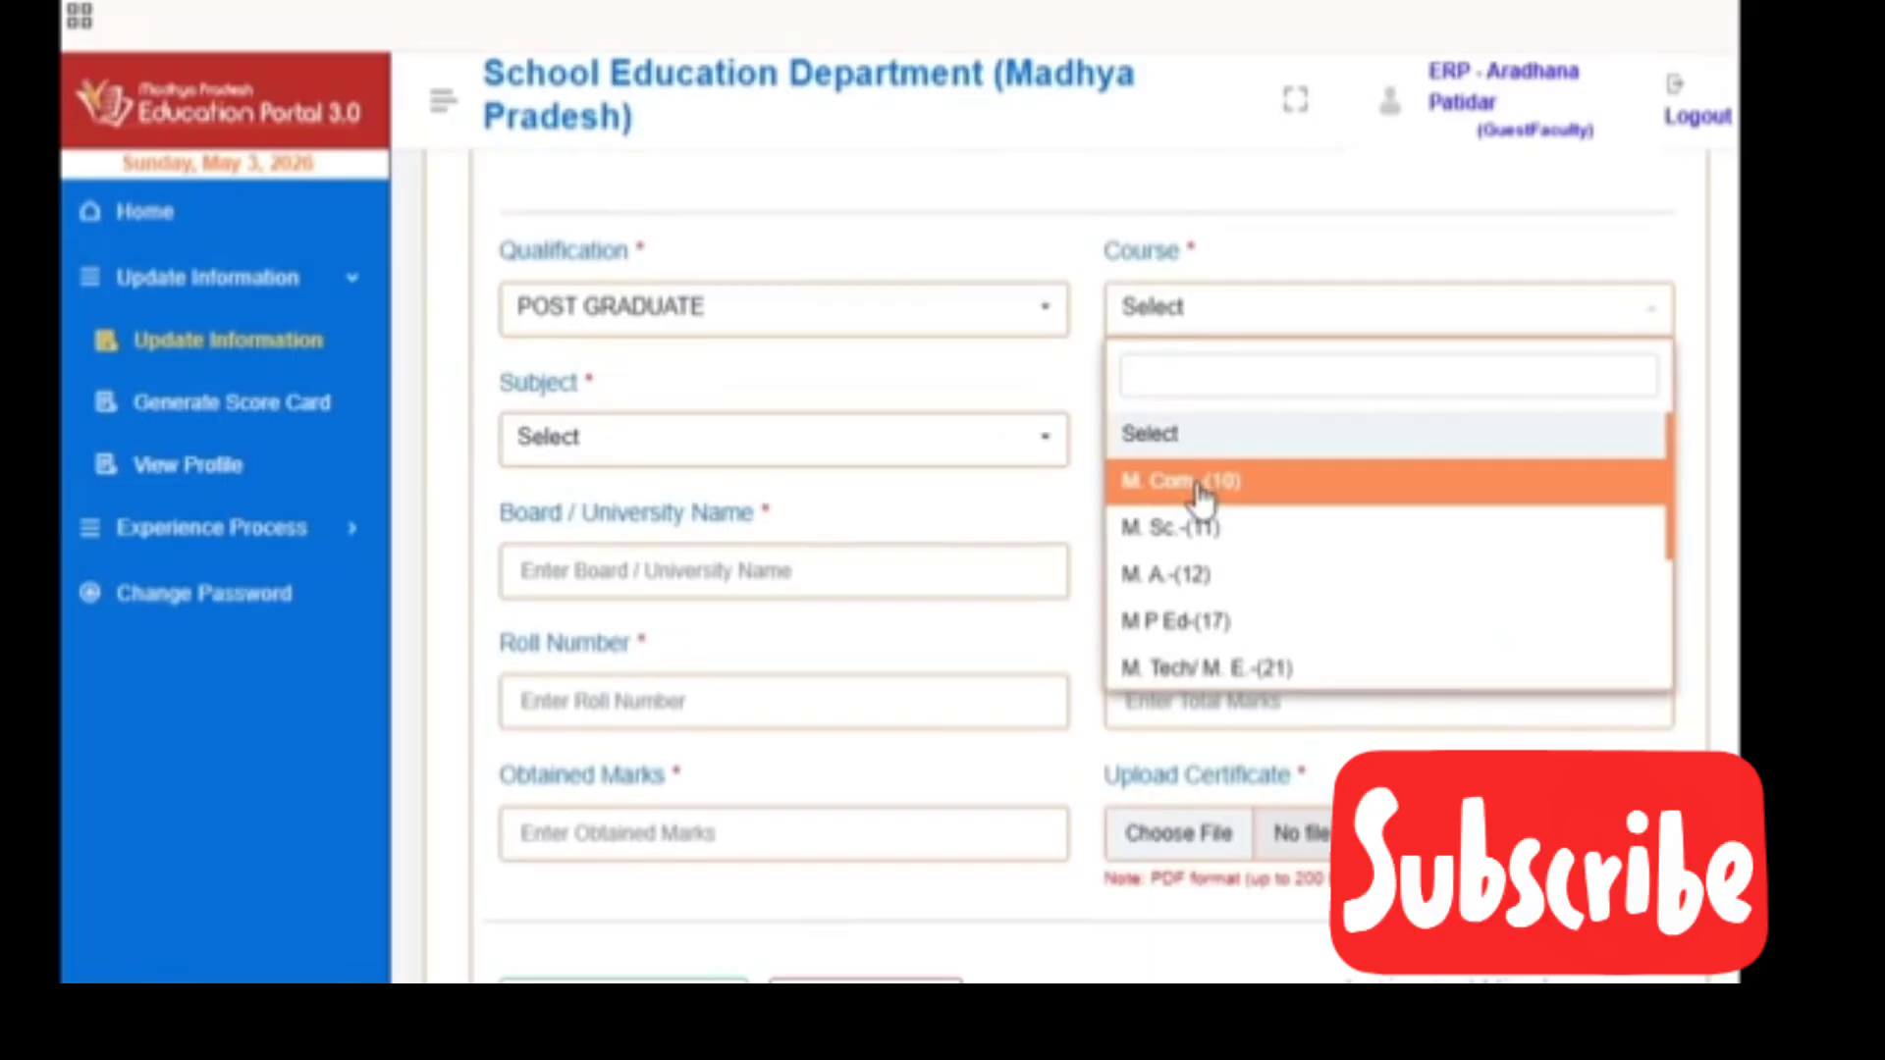
click(1201, 484)
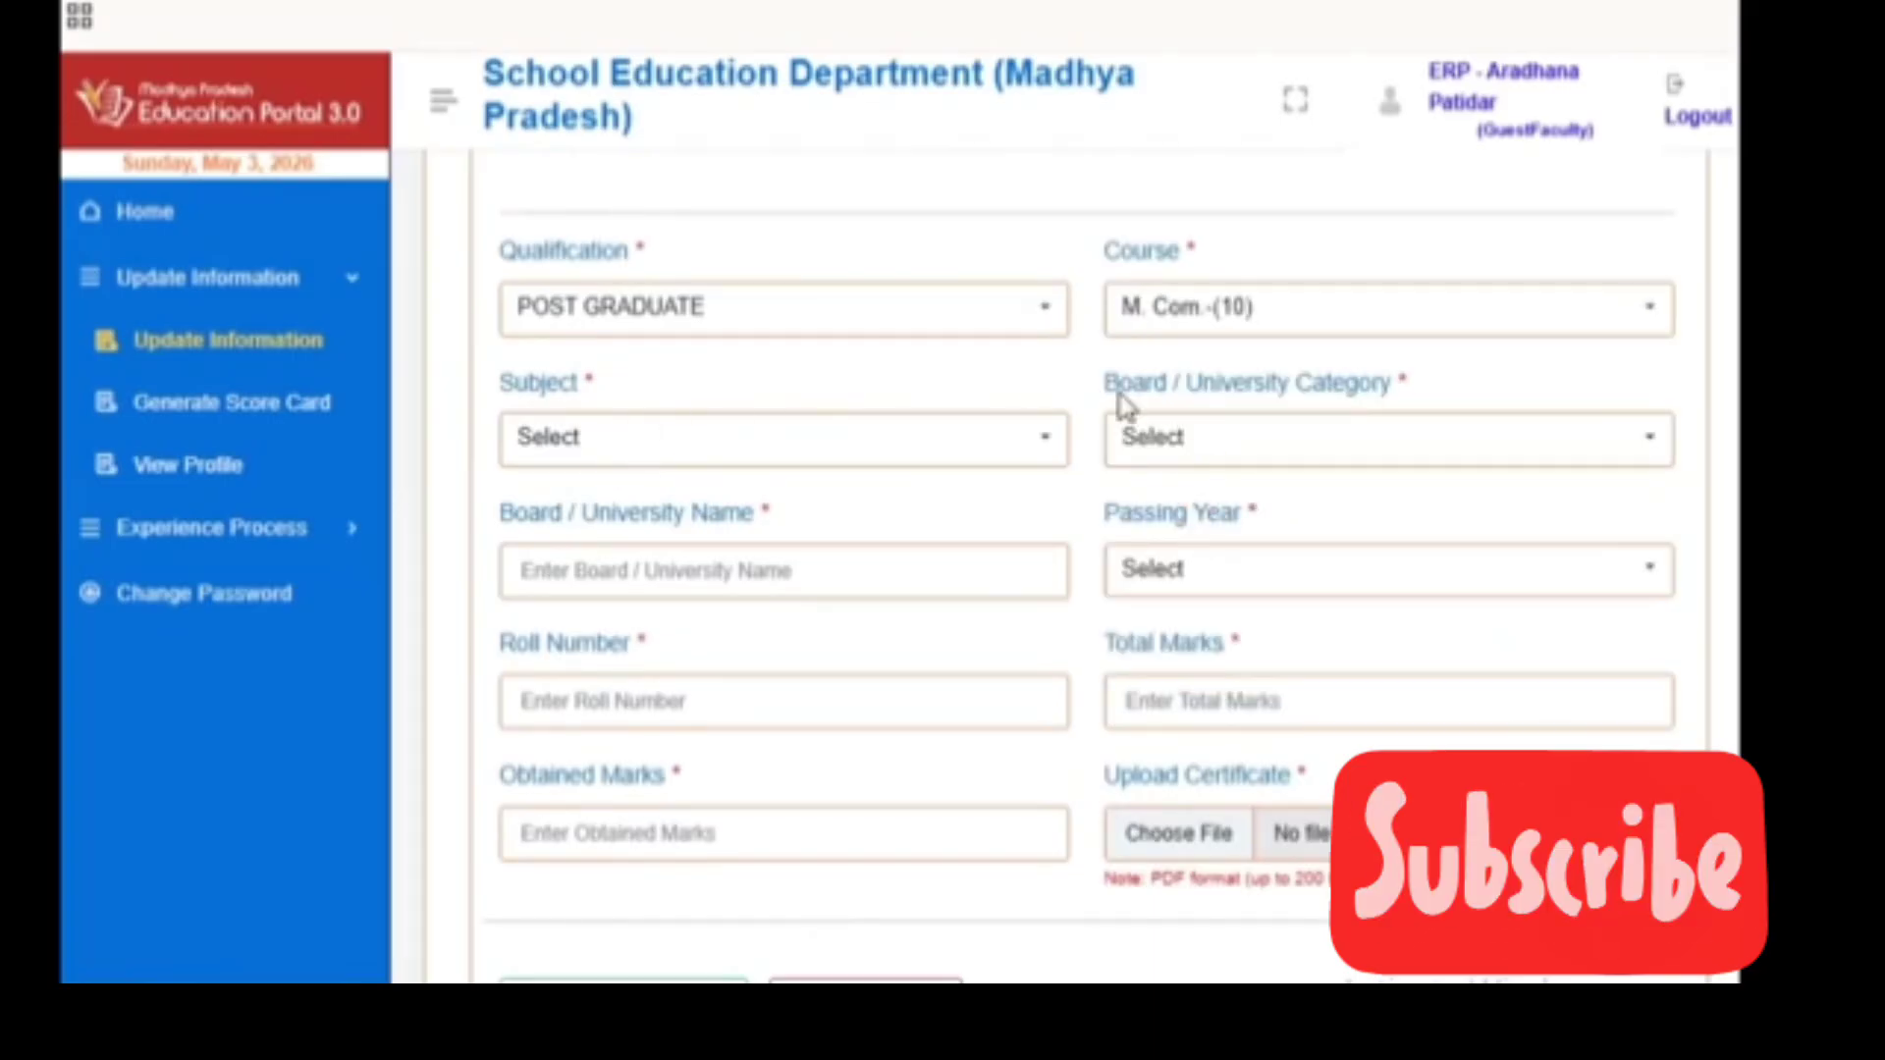
Change the post-graduate course to M. Sc.-(11) and look through its subject options
click(1204, 329)
click(1207, 530)
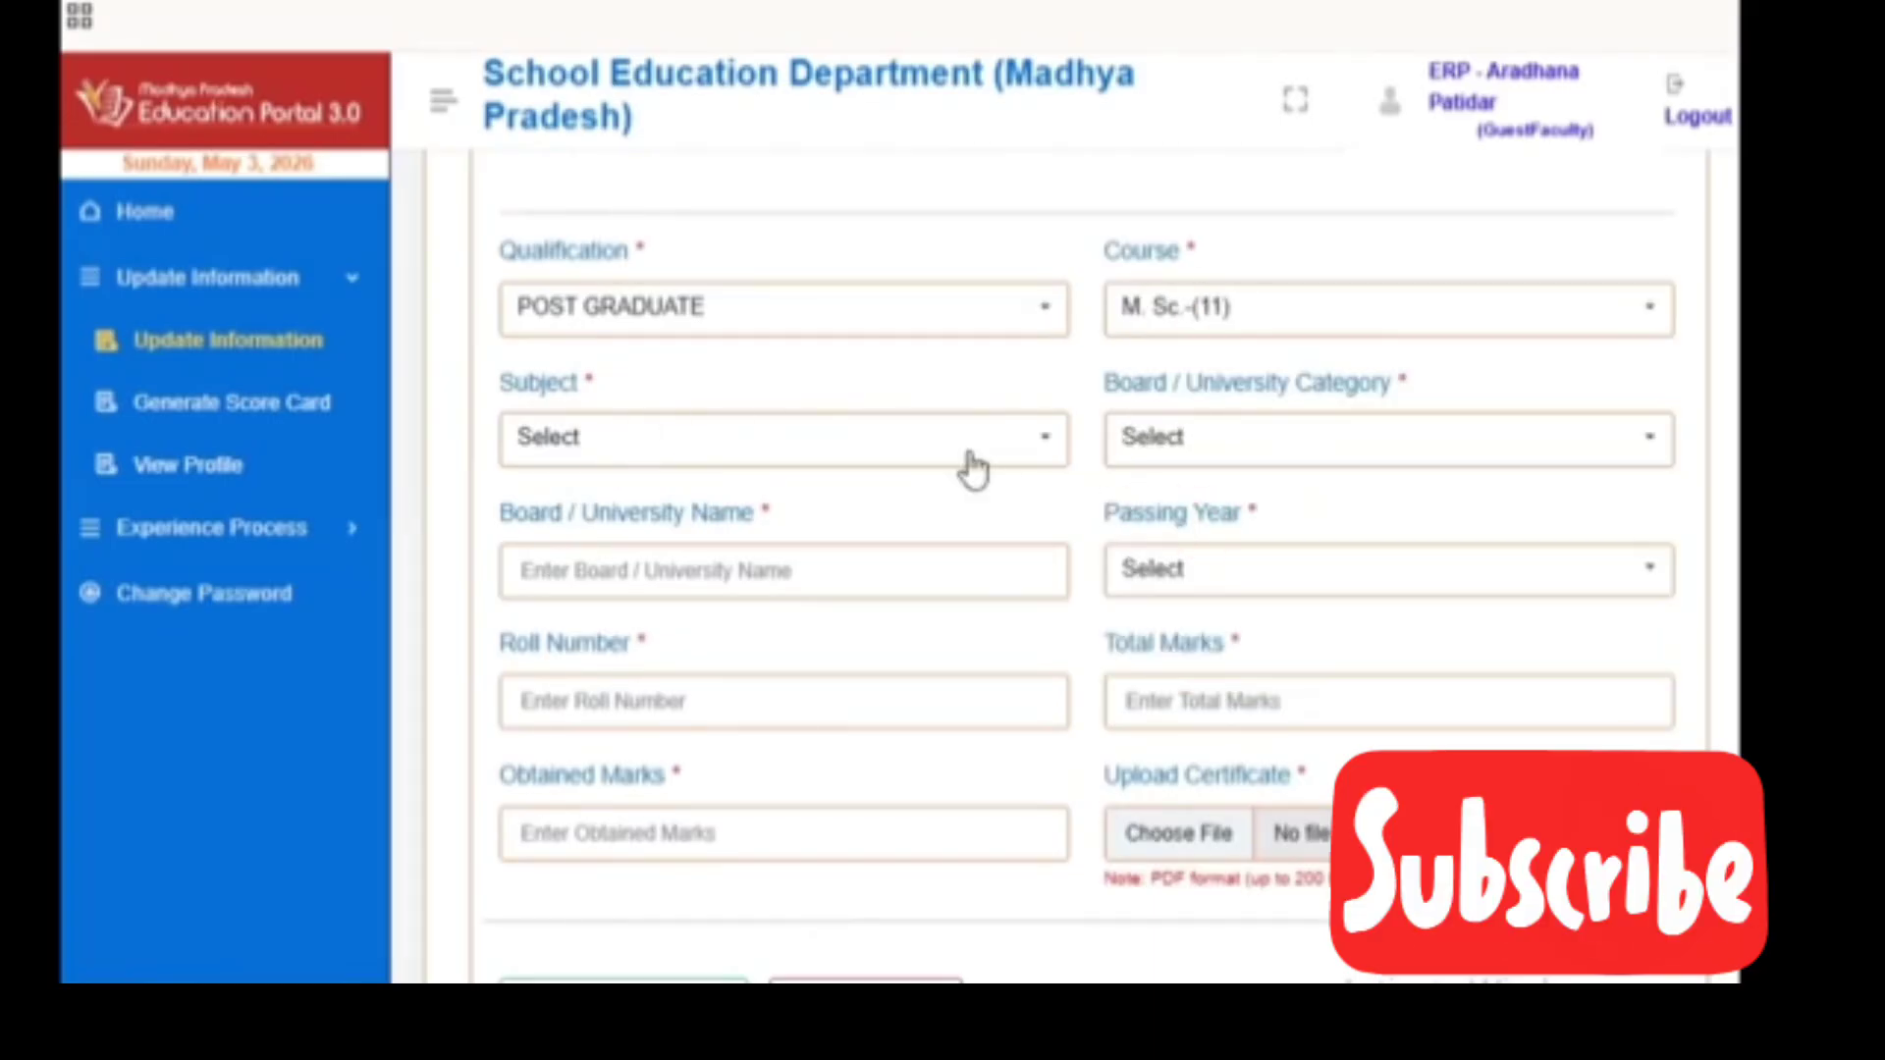
click(1256, 329)
click(1220, 308)
click(724, 442)
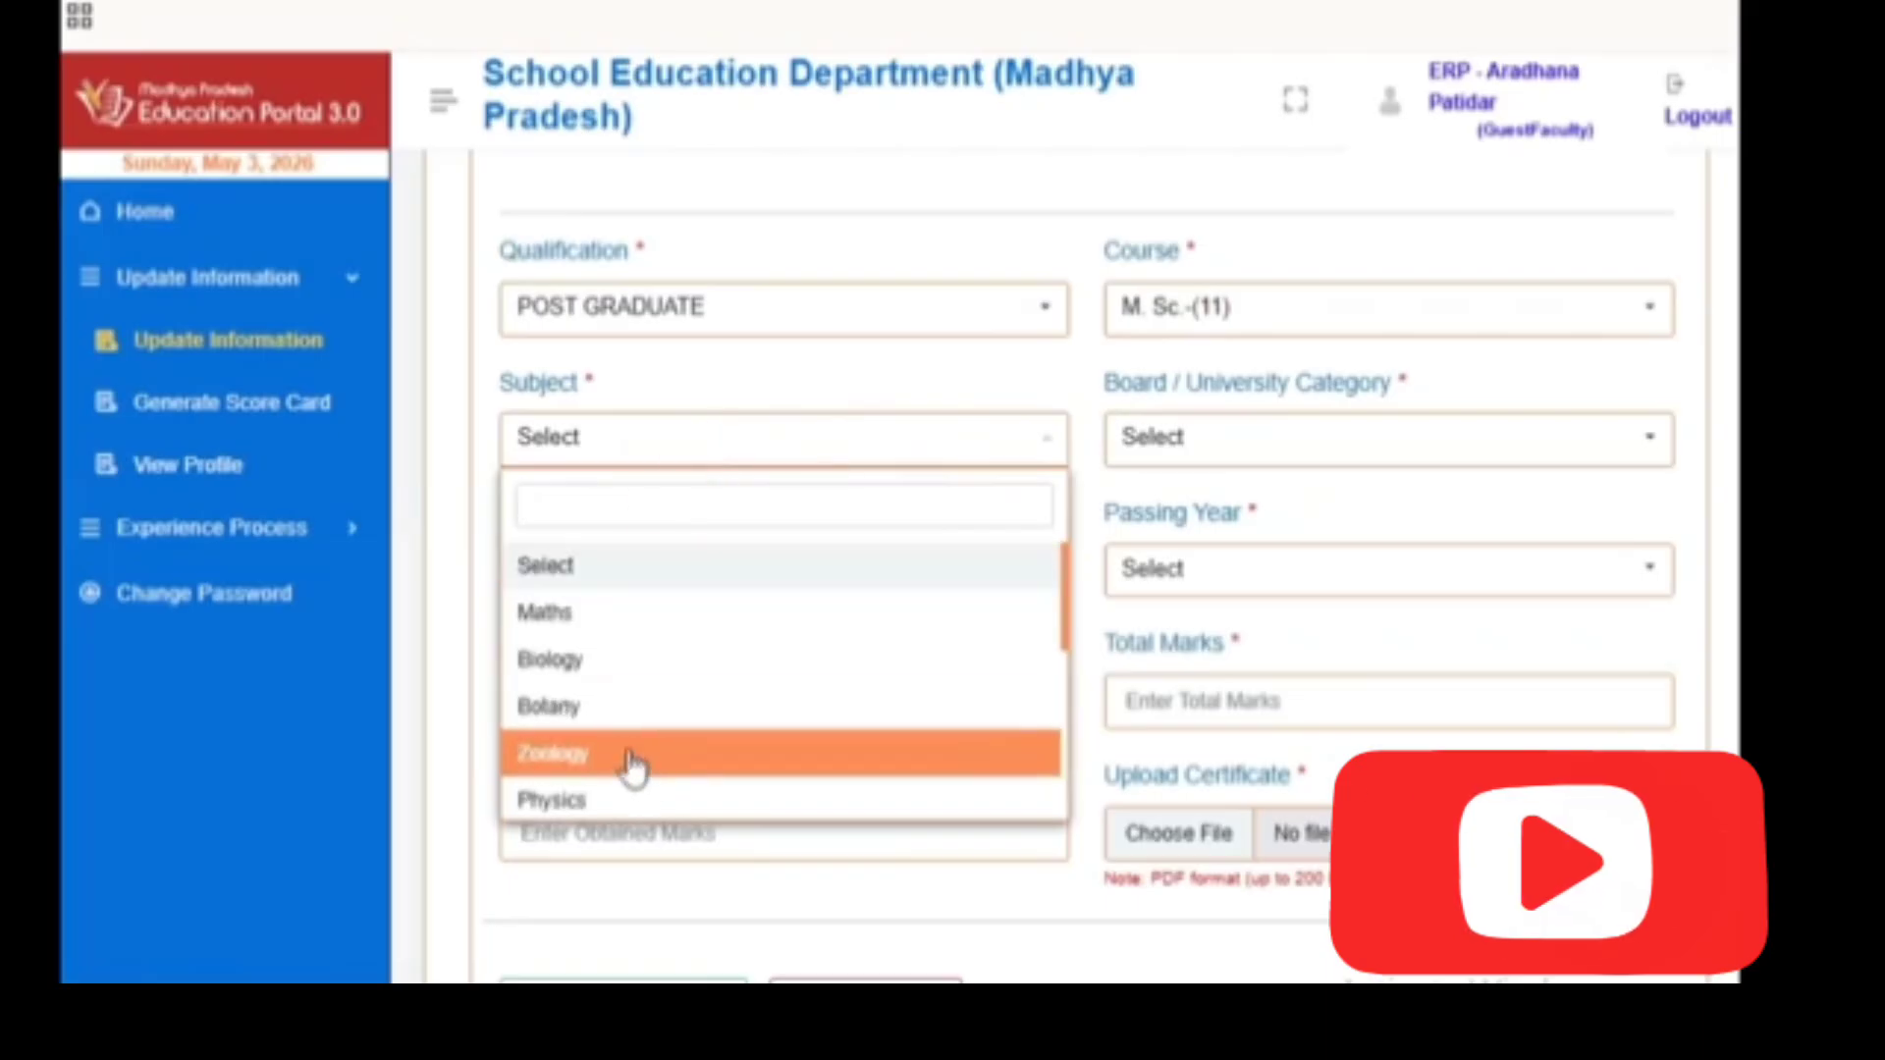
scroll(610, 786, down, 5)
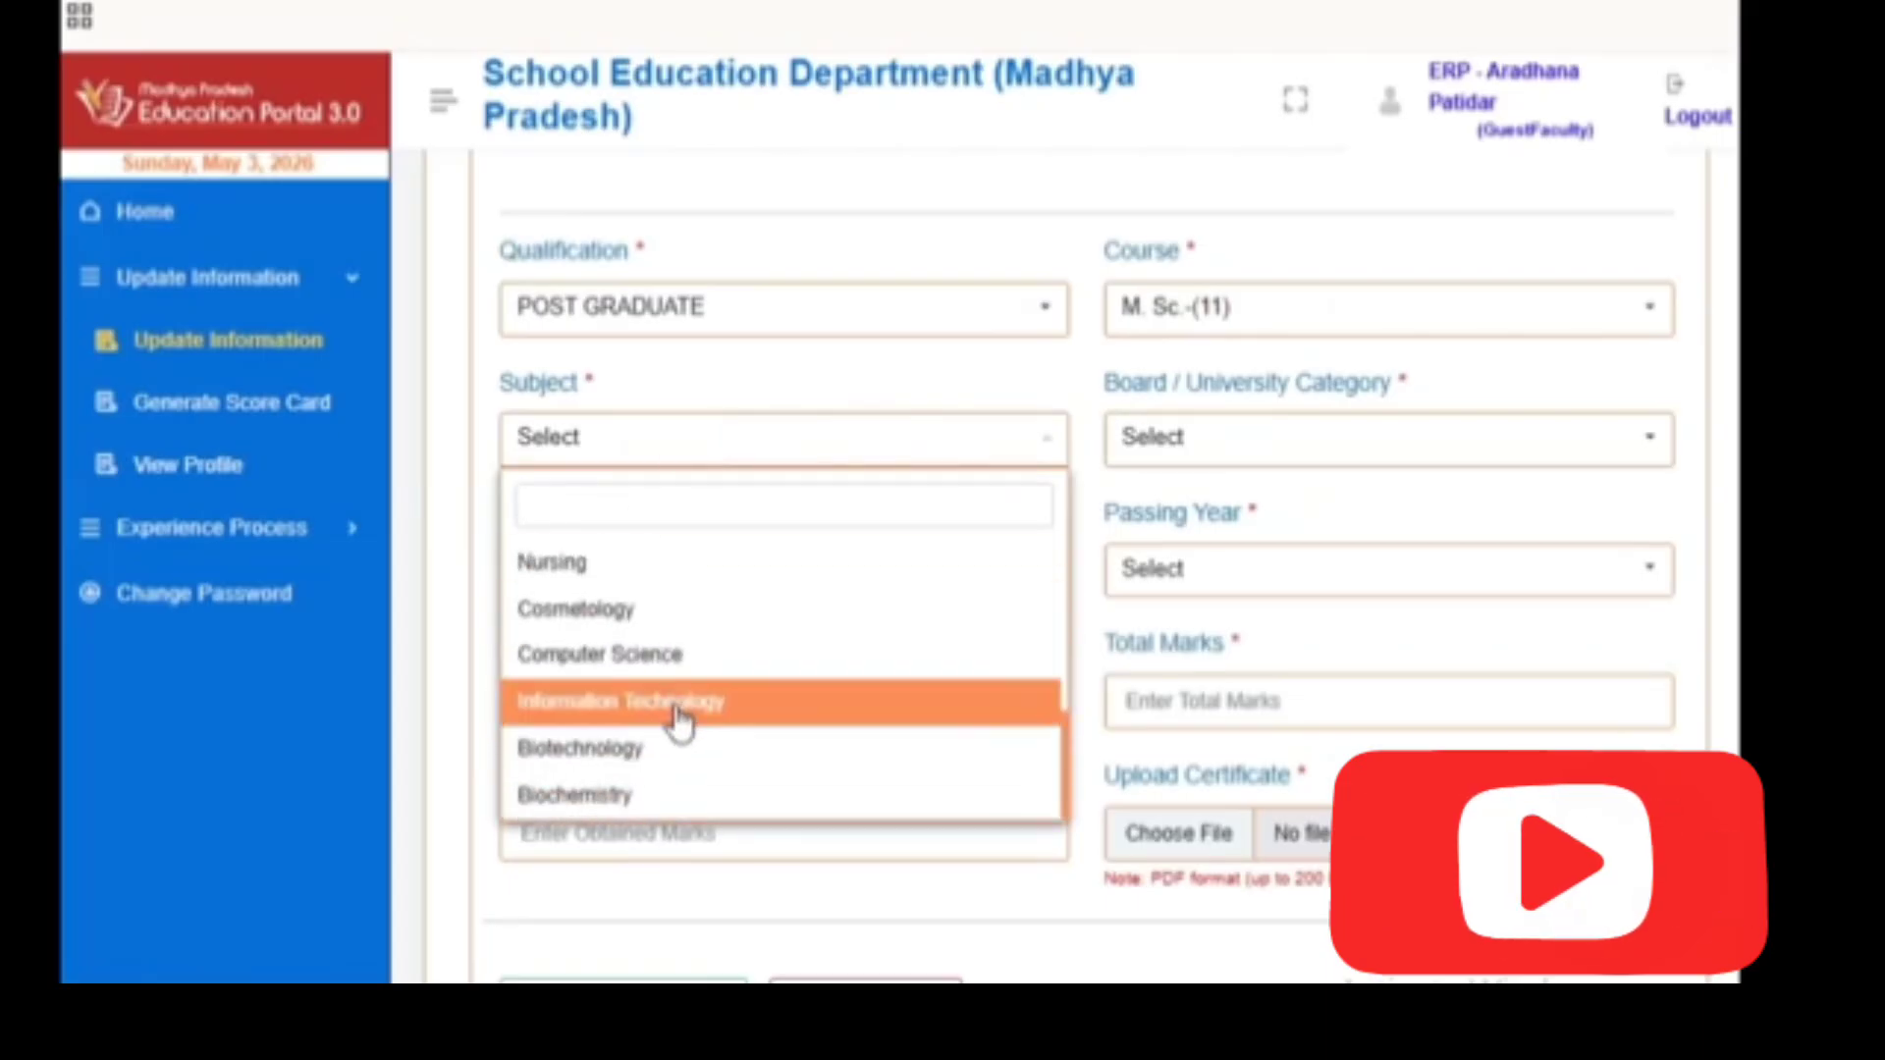
scroll(688, 719, up, 1)
scroll(688, 716, up, 3)
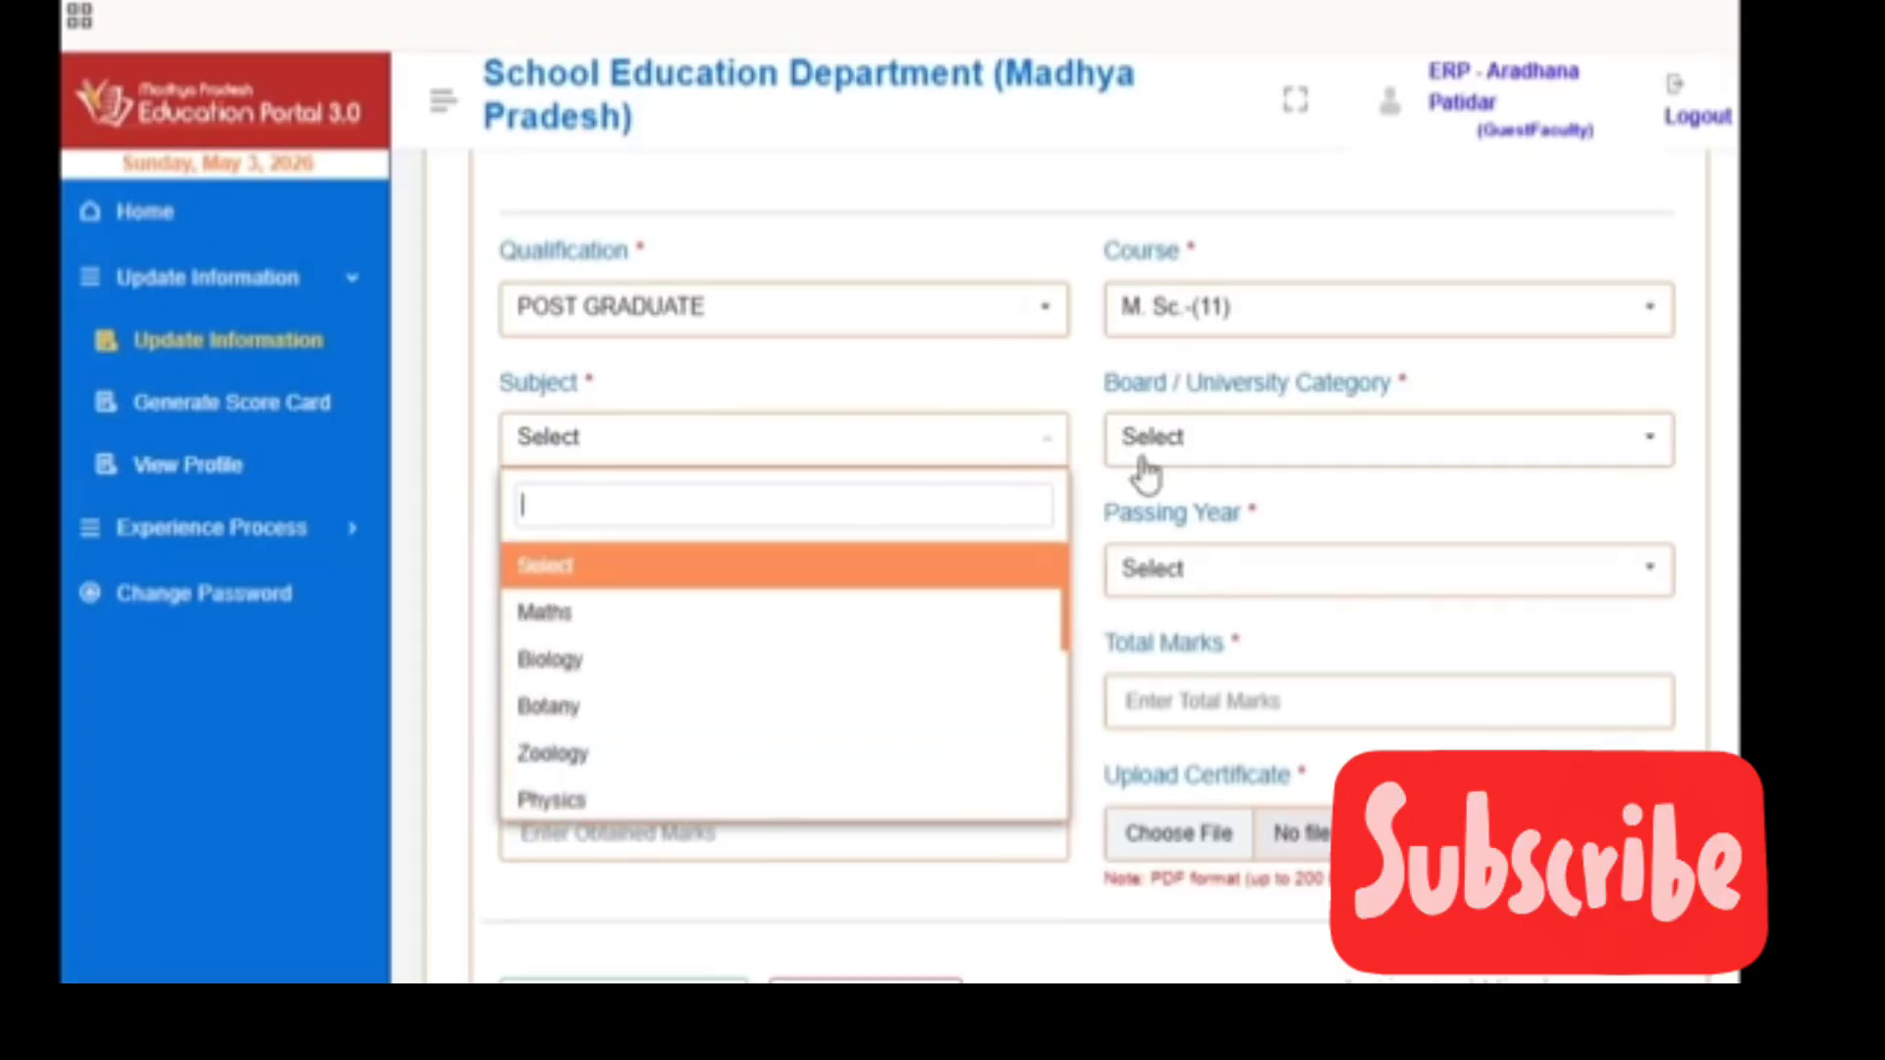
Switch the course from M. Sc. back to M. Com.-(10) and view its subject options
click(1187, 319)
click(1207, 486)
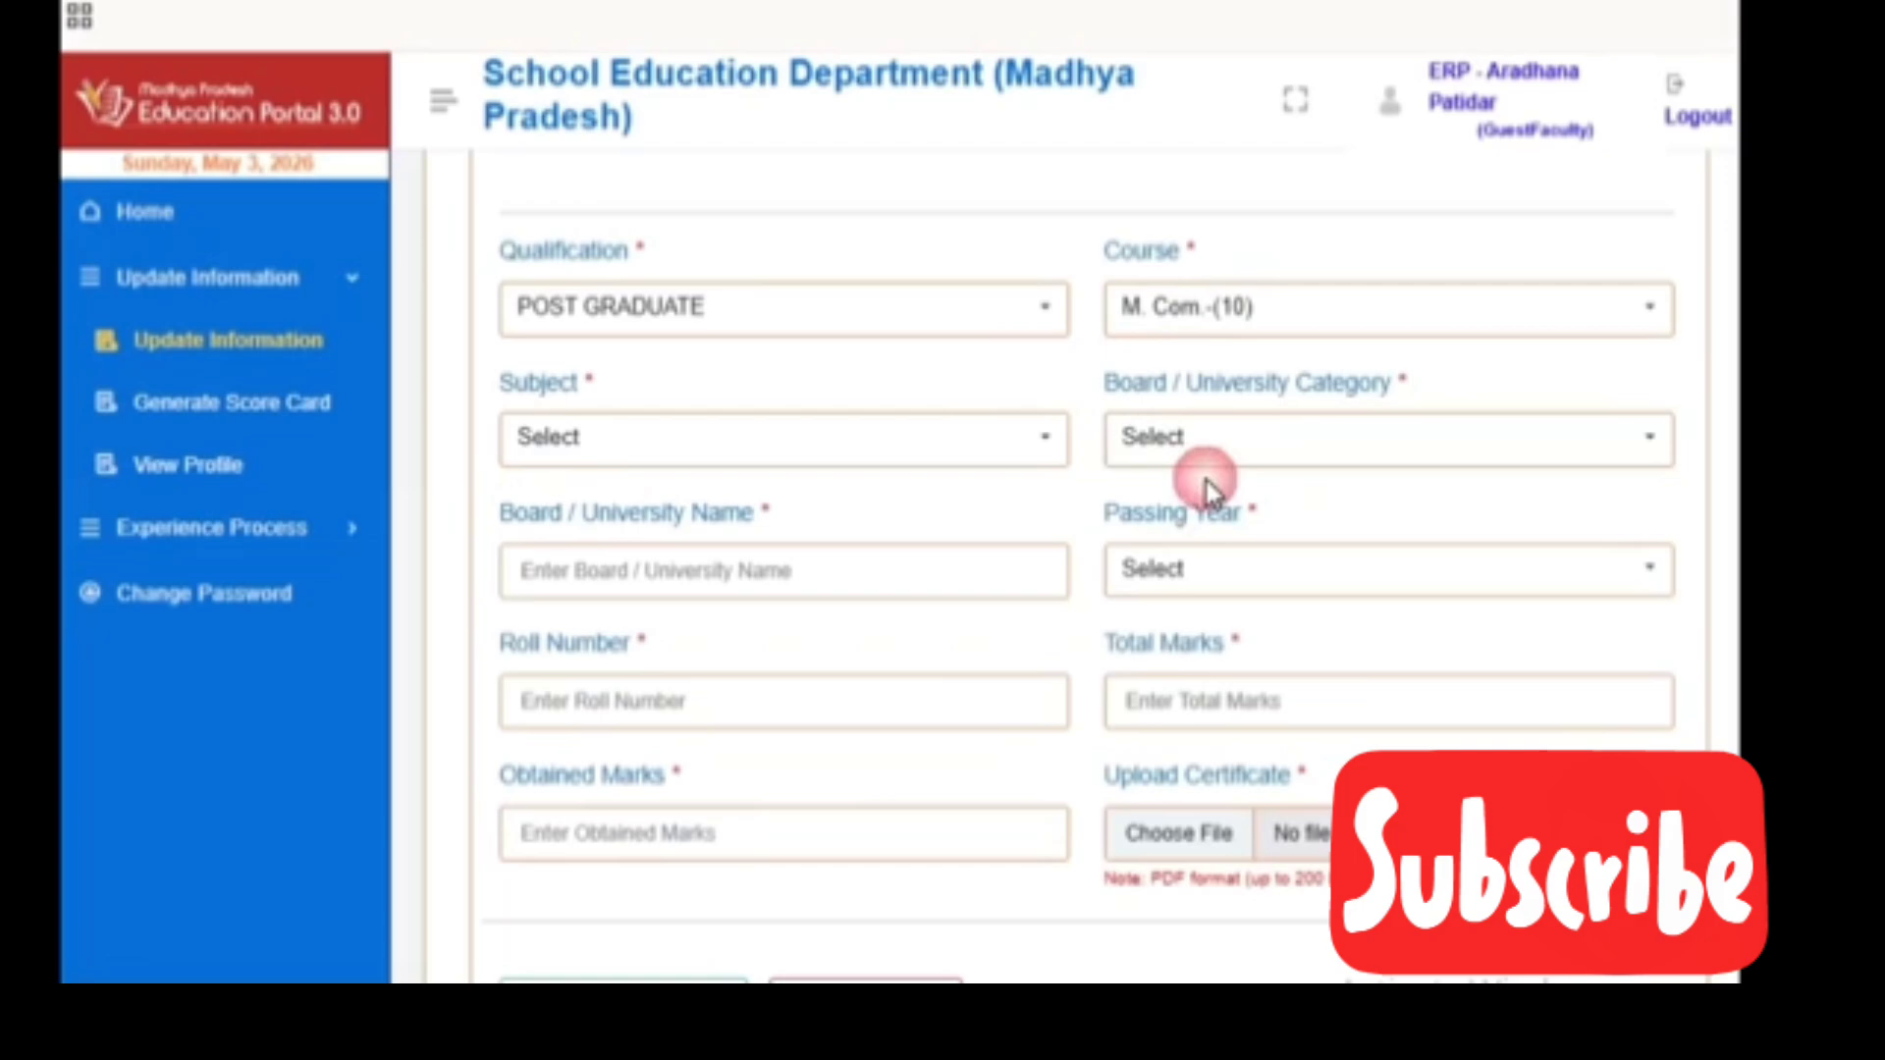
click(707, 442)
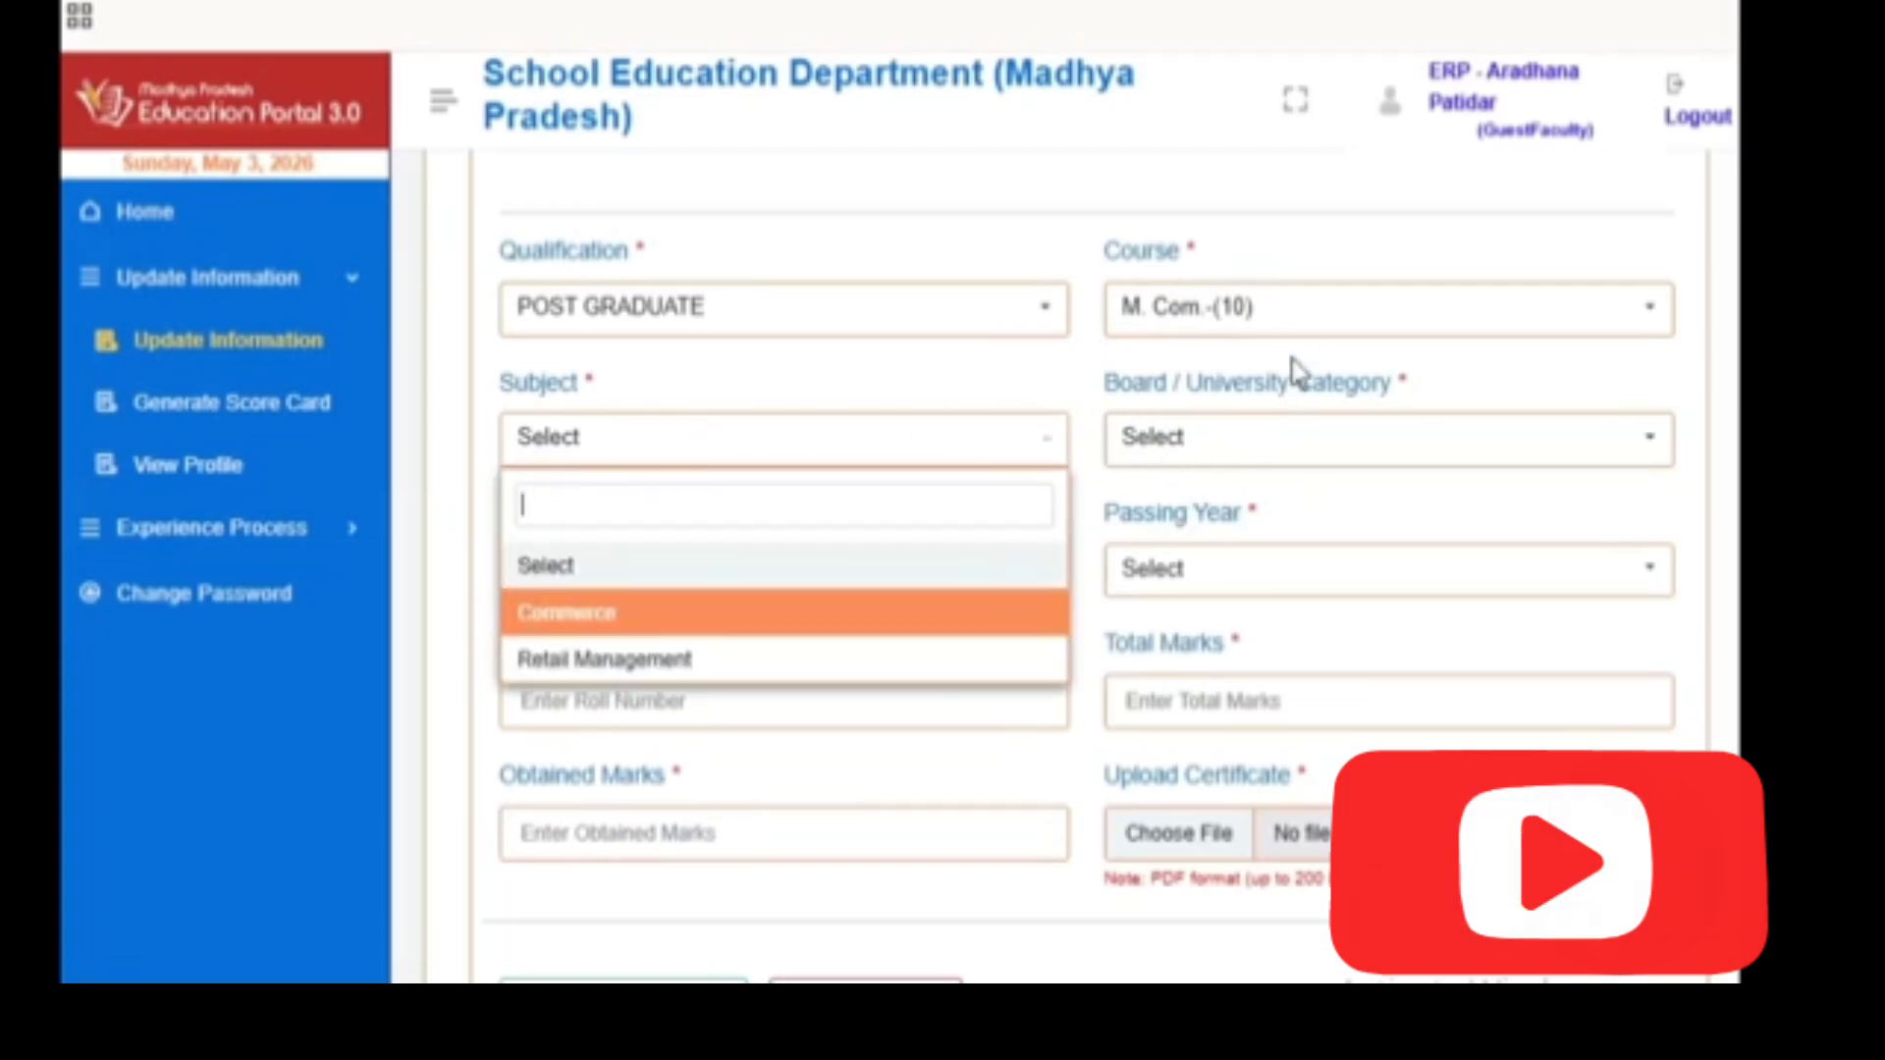
Change the post-graduate course to M C A-(41) and check its subject options
click(1301, 312)
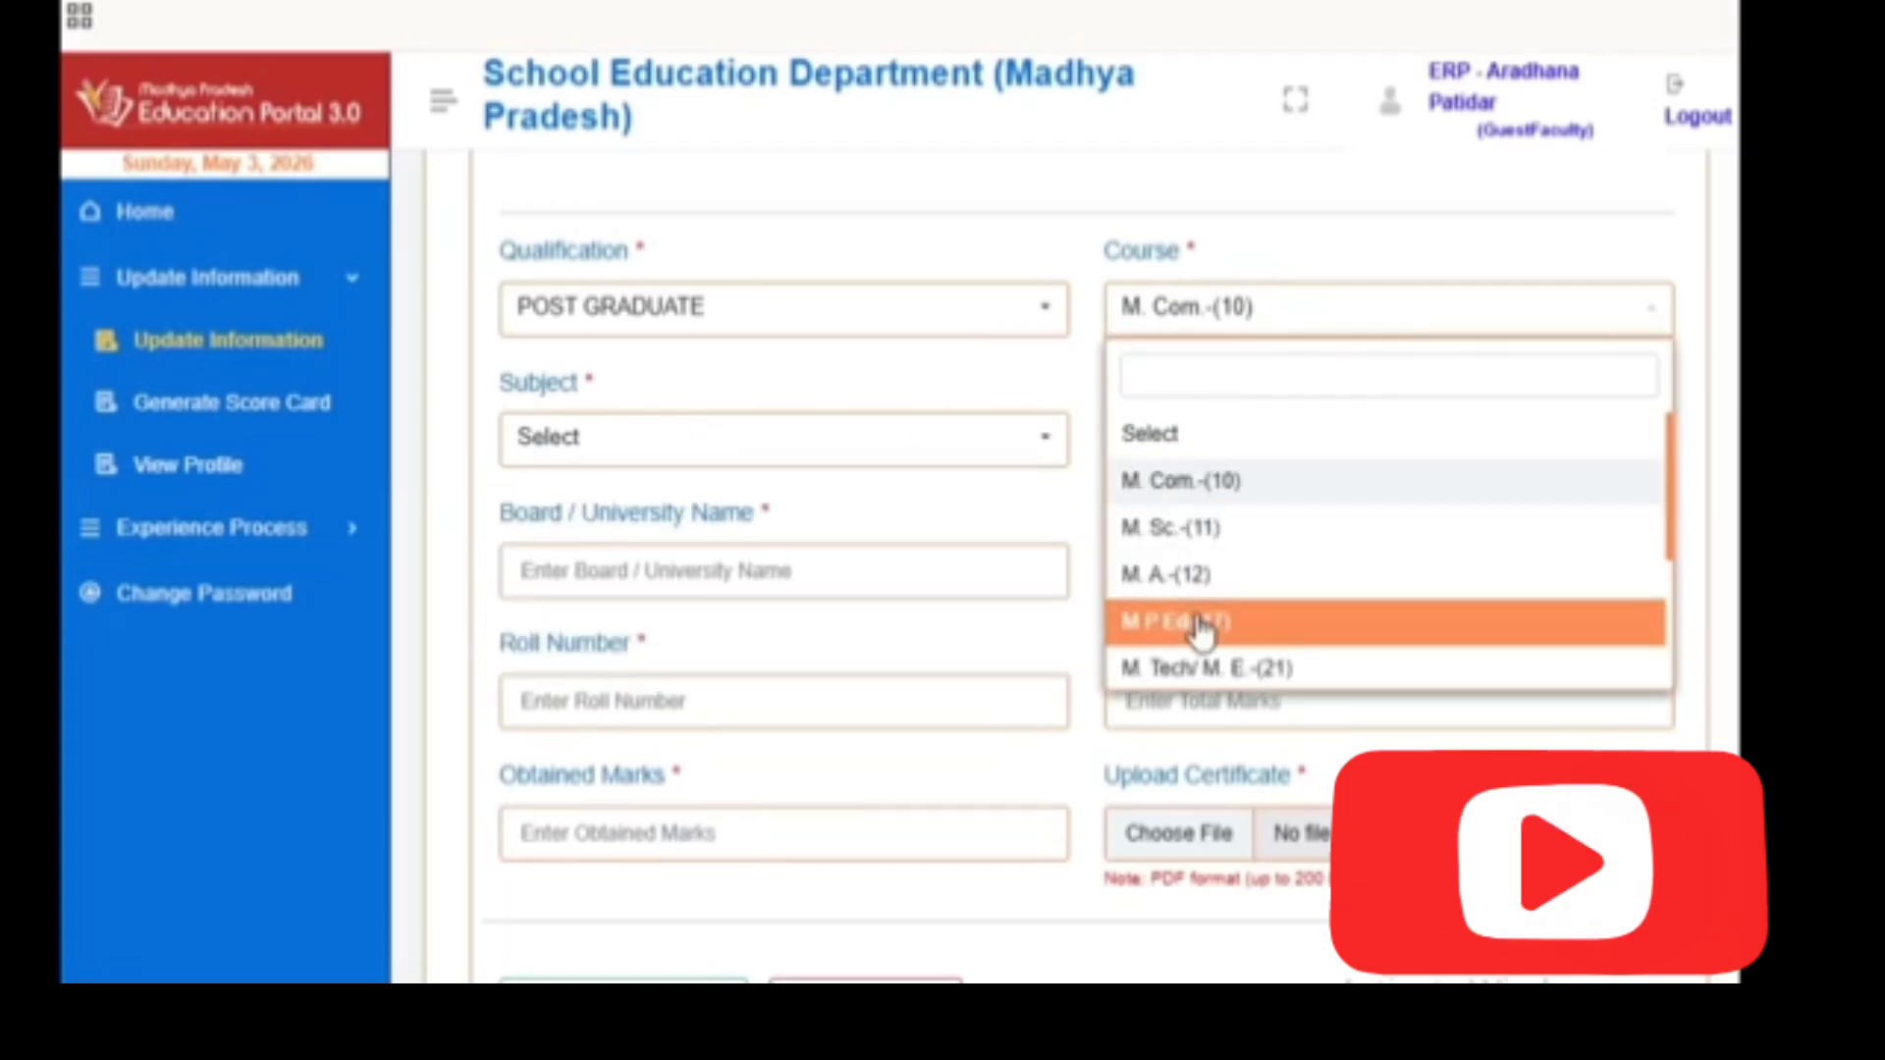
scroll(1195, 618, down, 3)
click(1190, 577)
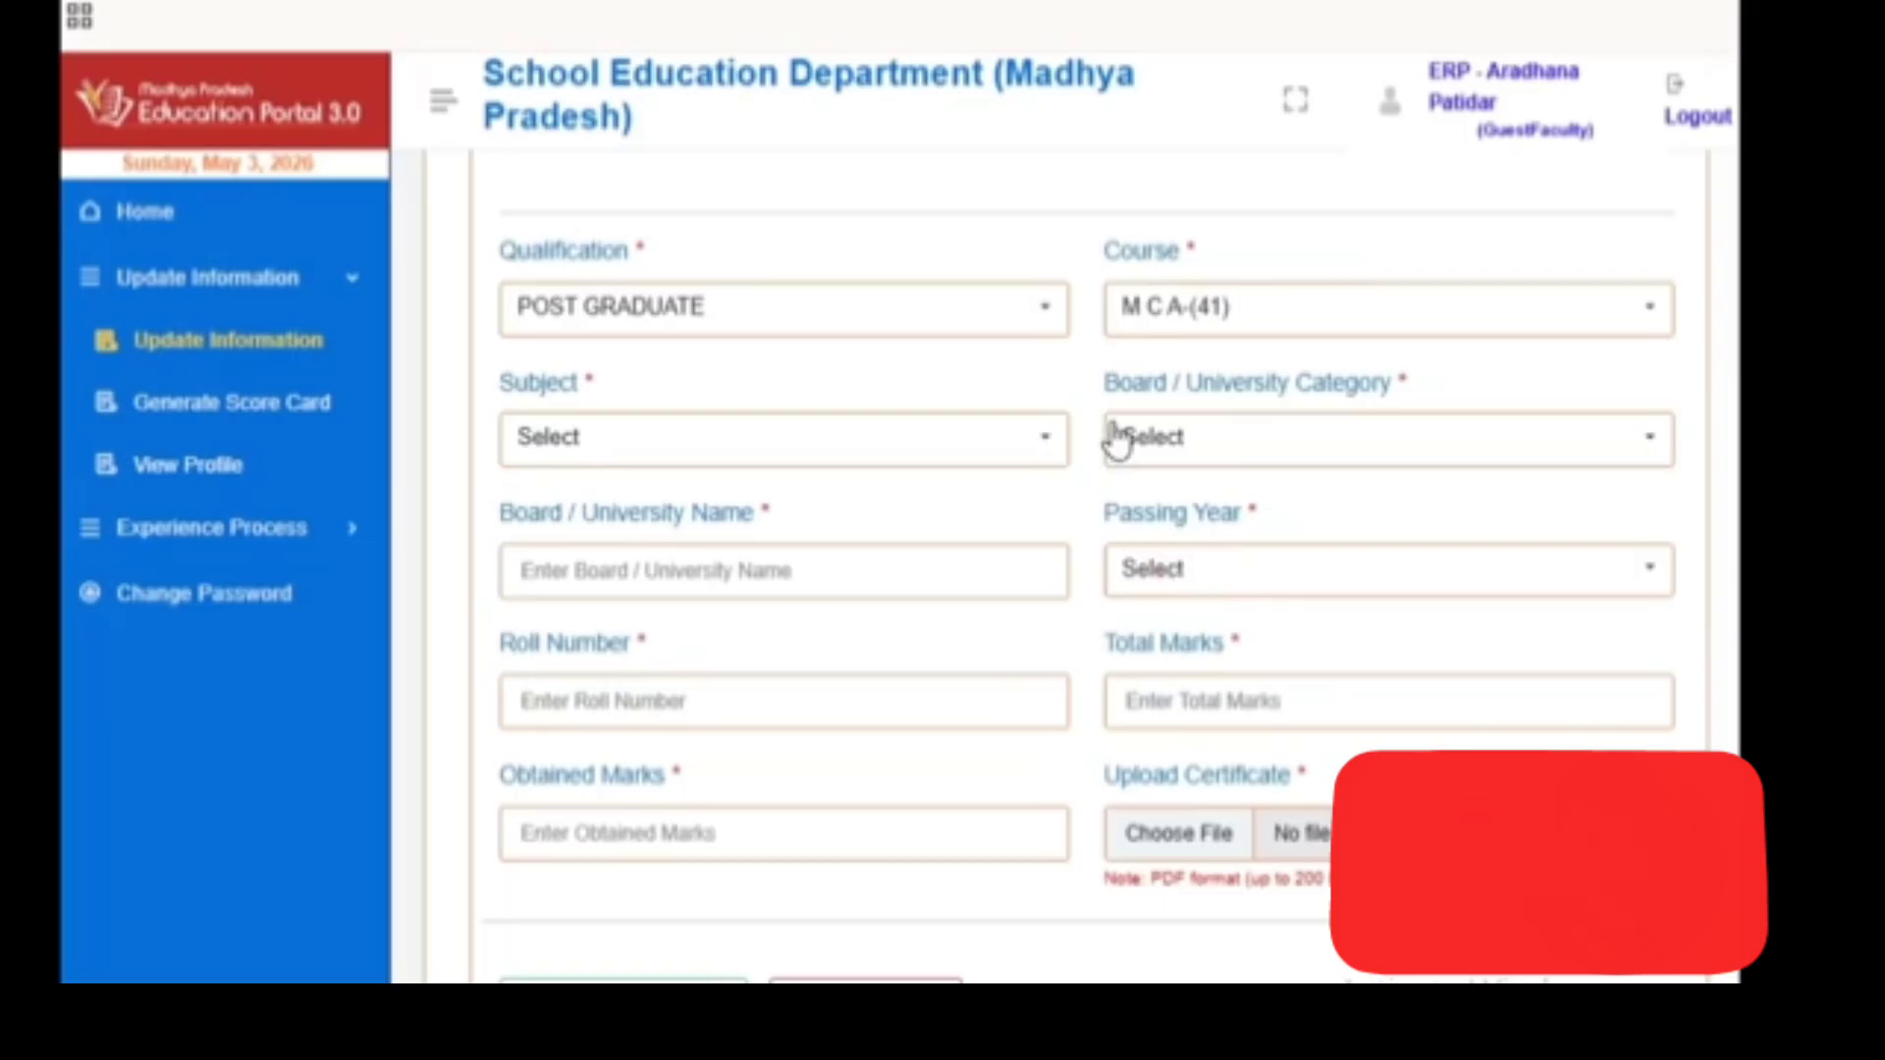
click(714, 451)
click(1274, 270)
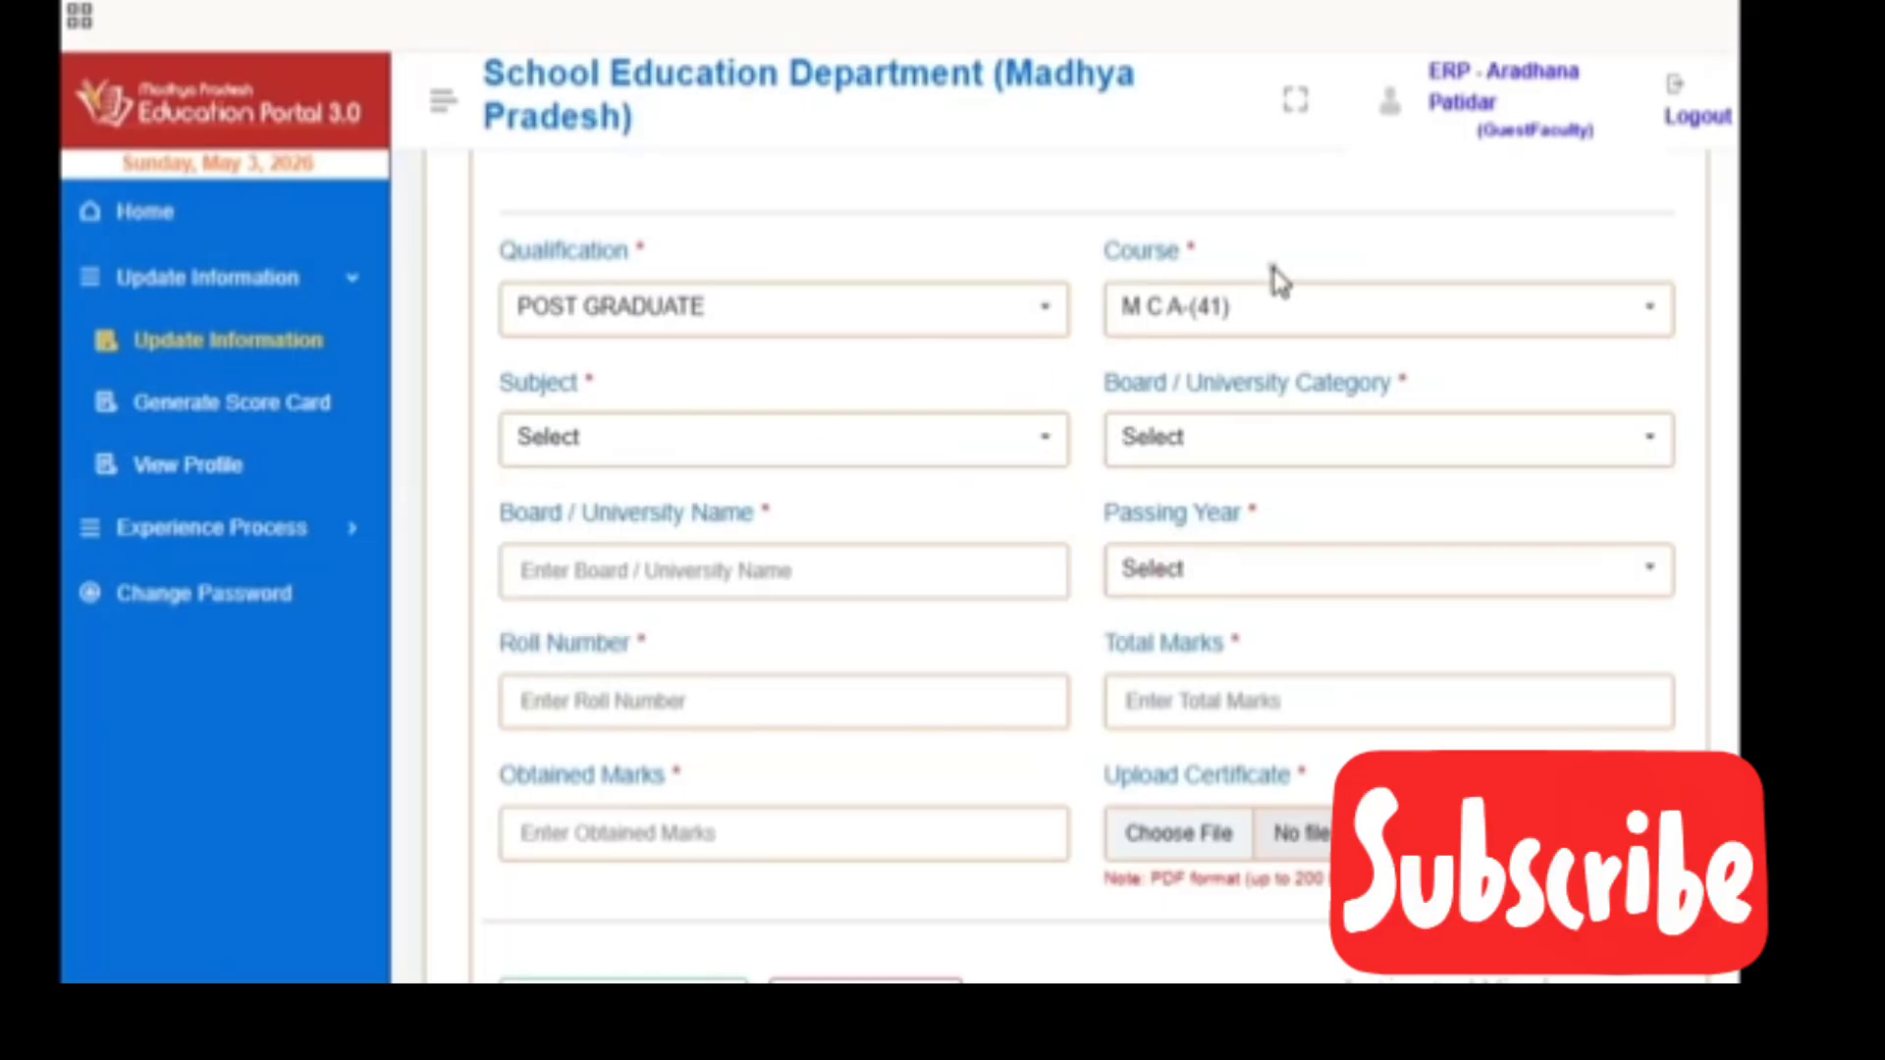
Change the post-graduate course to Biochemistry-(620) and check its subject options
click(1249, 309)
click(1214, 636)
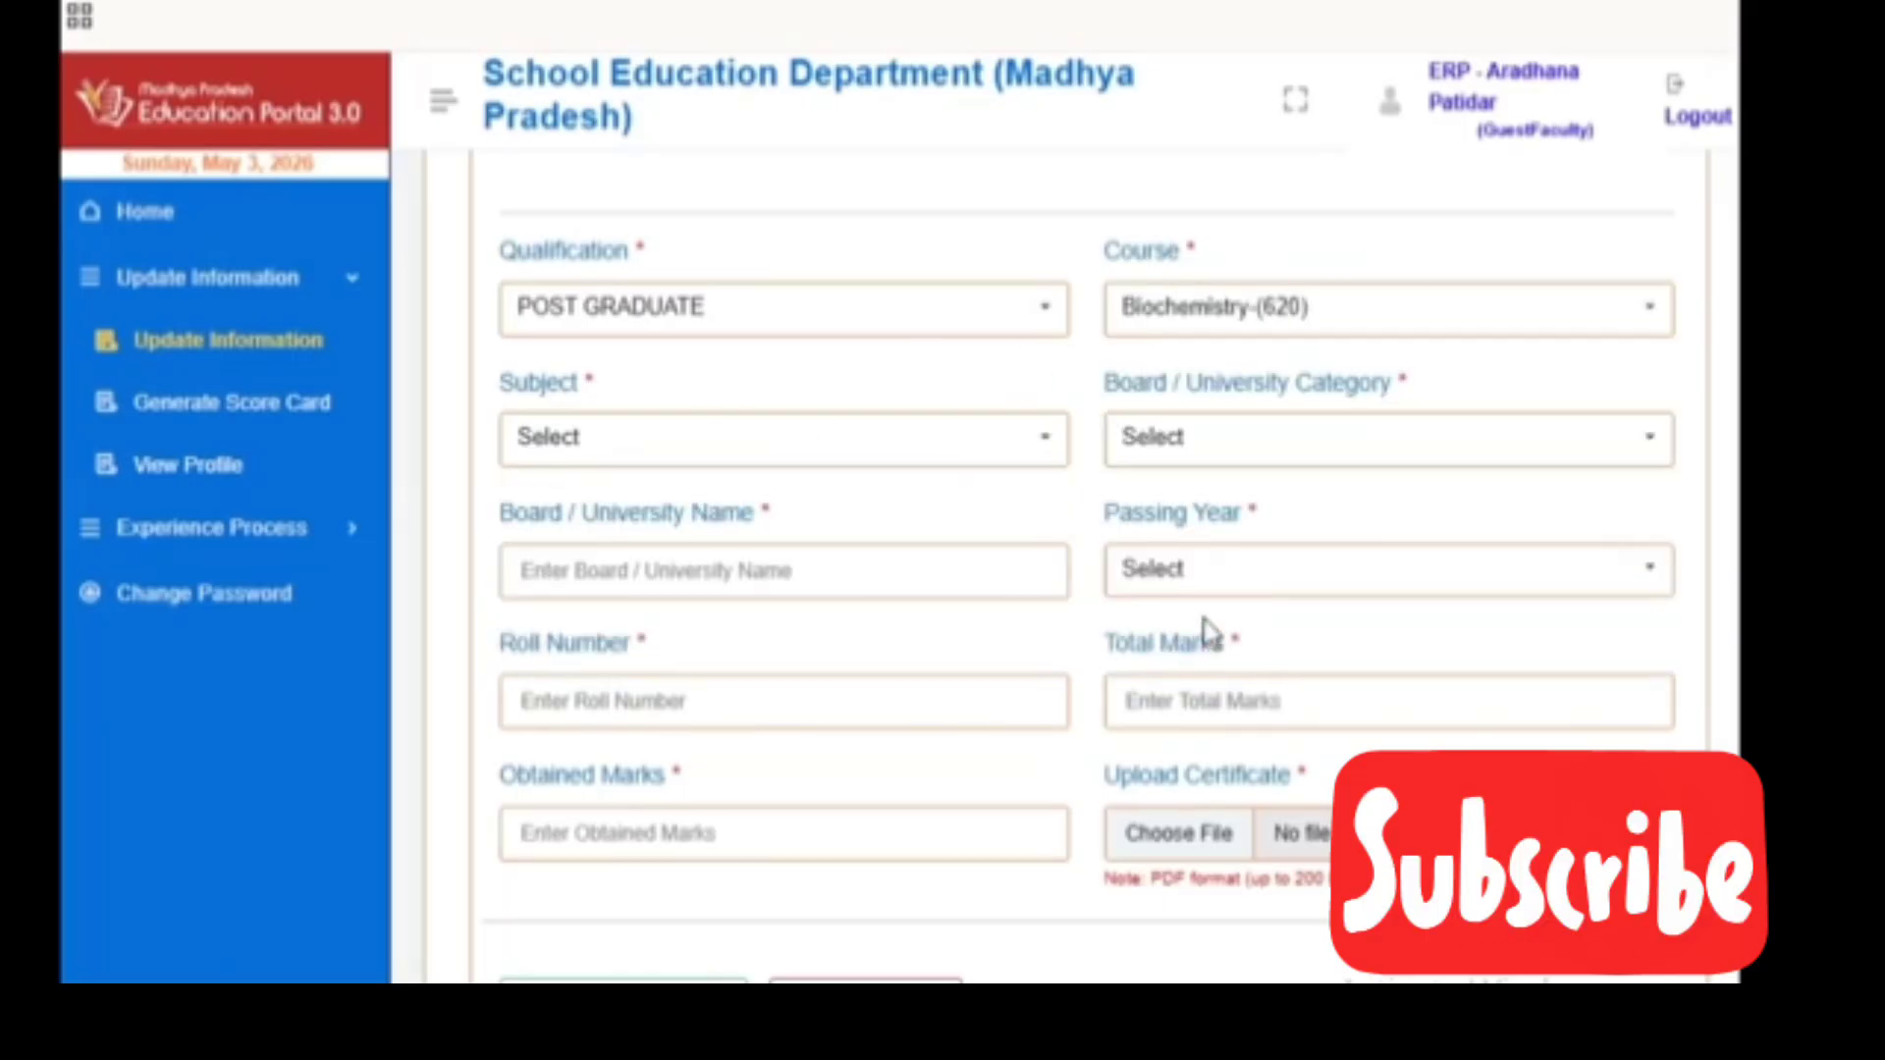
click(799, 451)
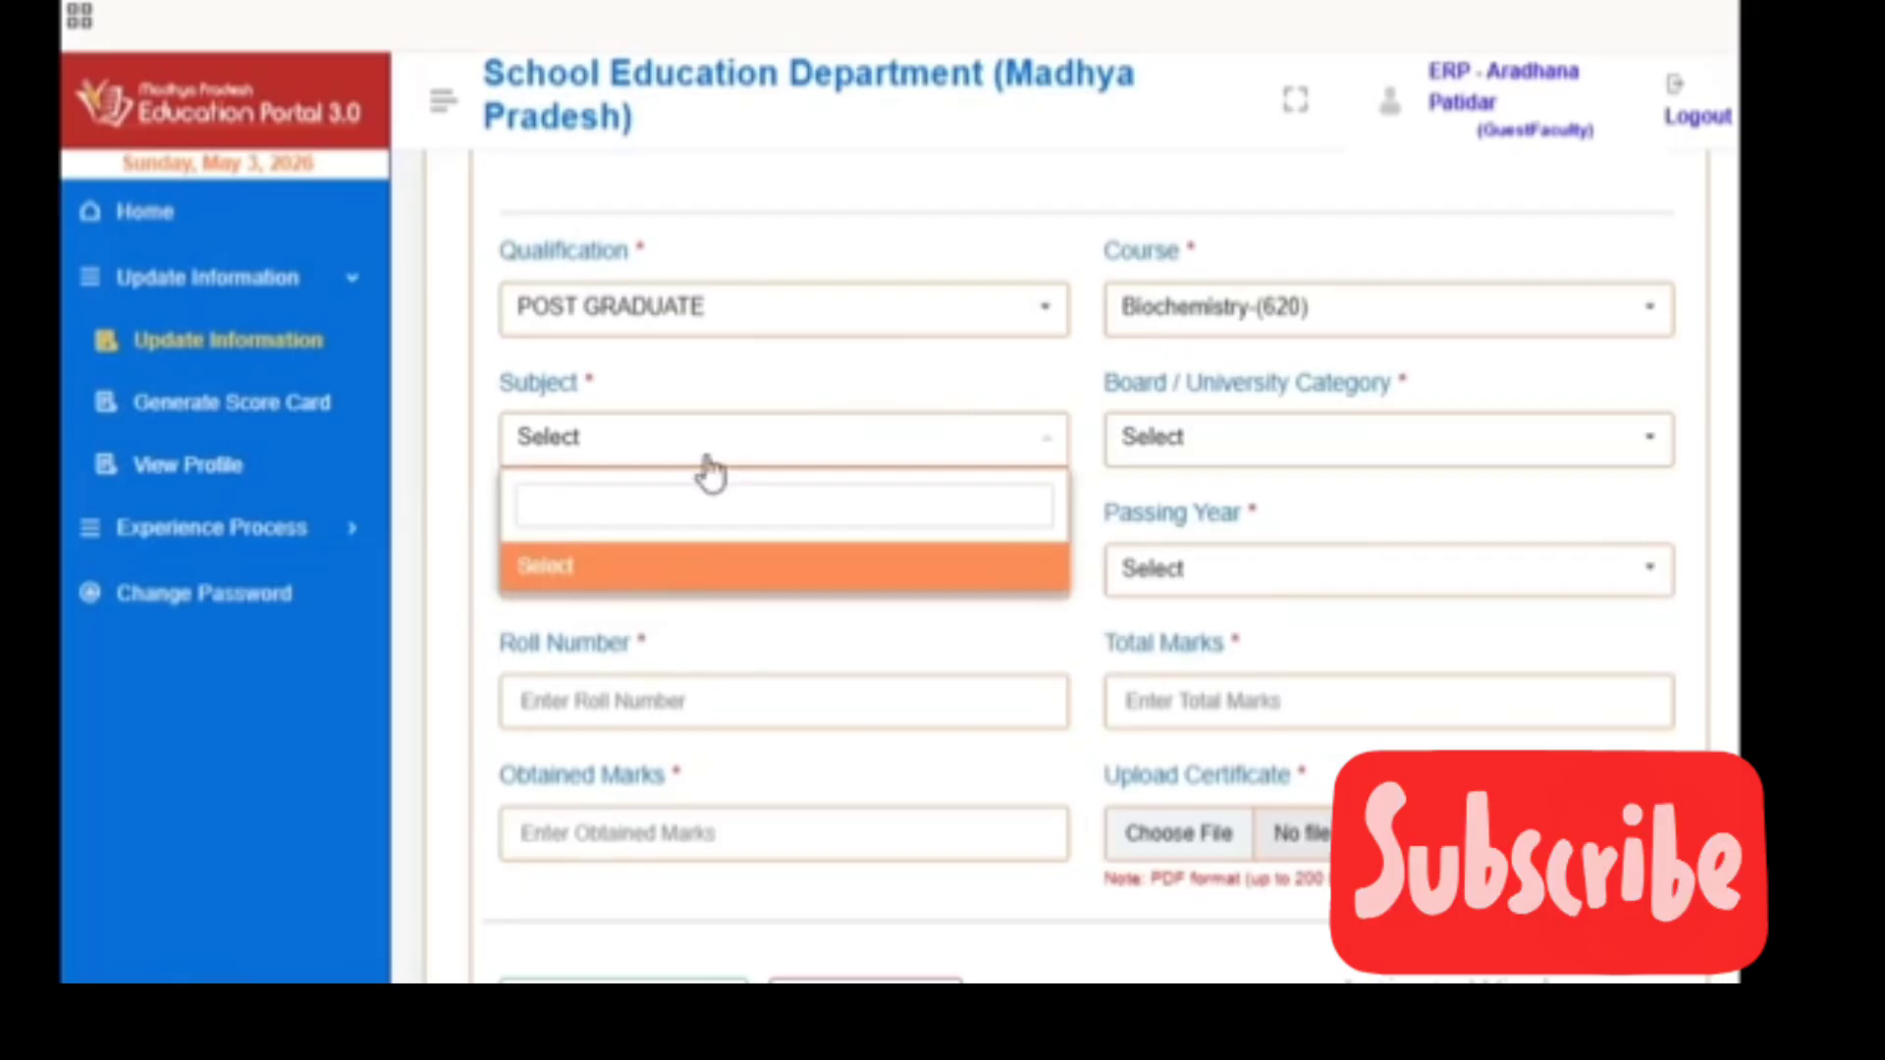
Change the post-graduate course to M. A.-(12) and look through its subject options
click(1249, 332)
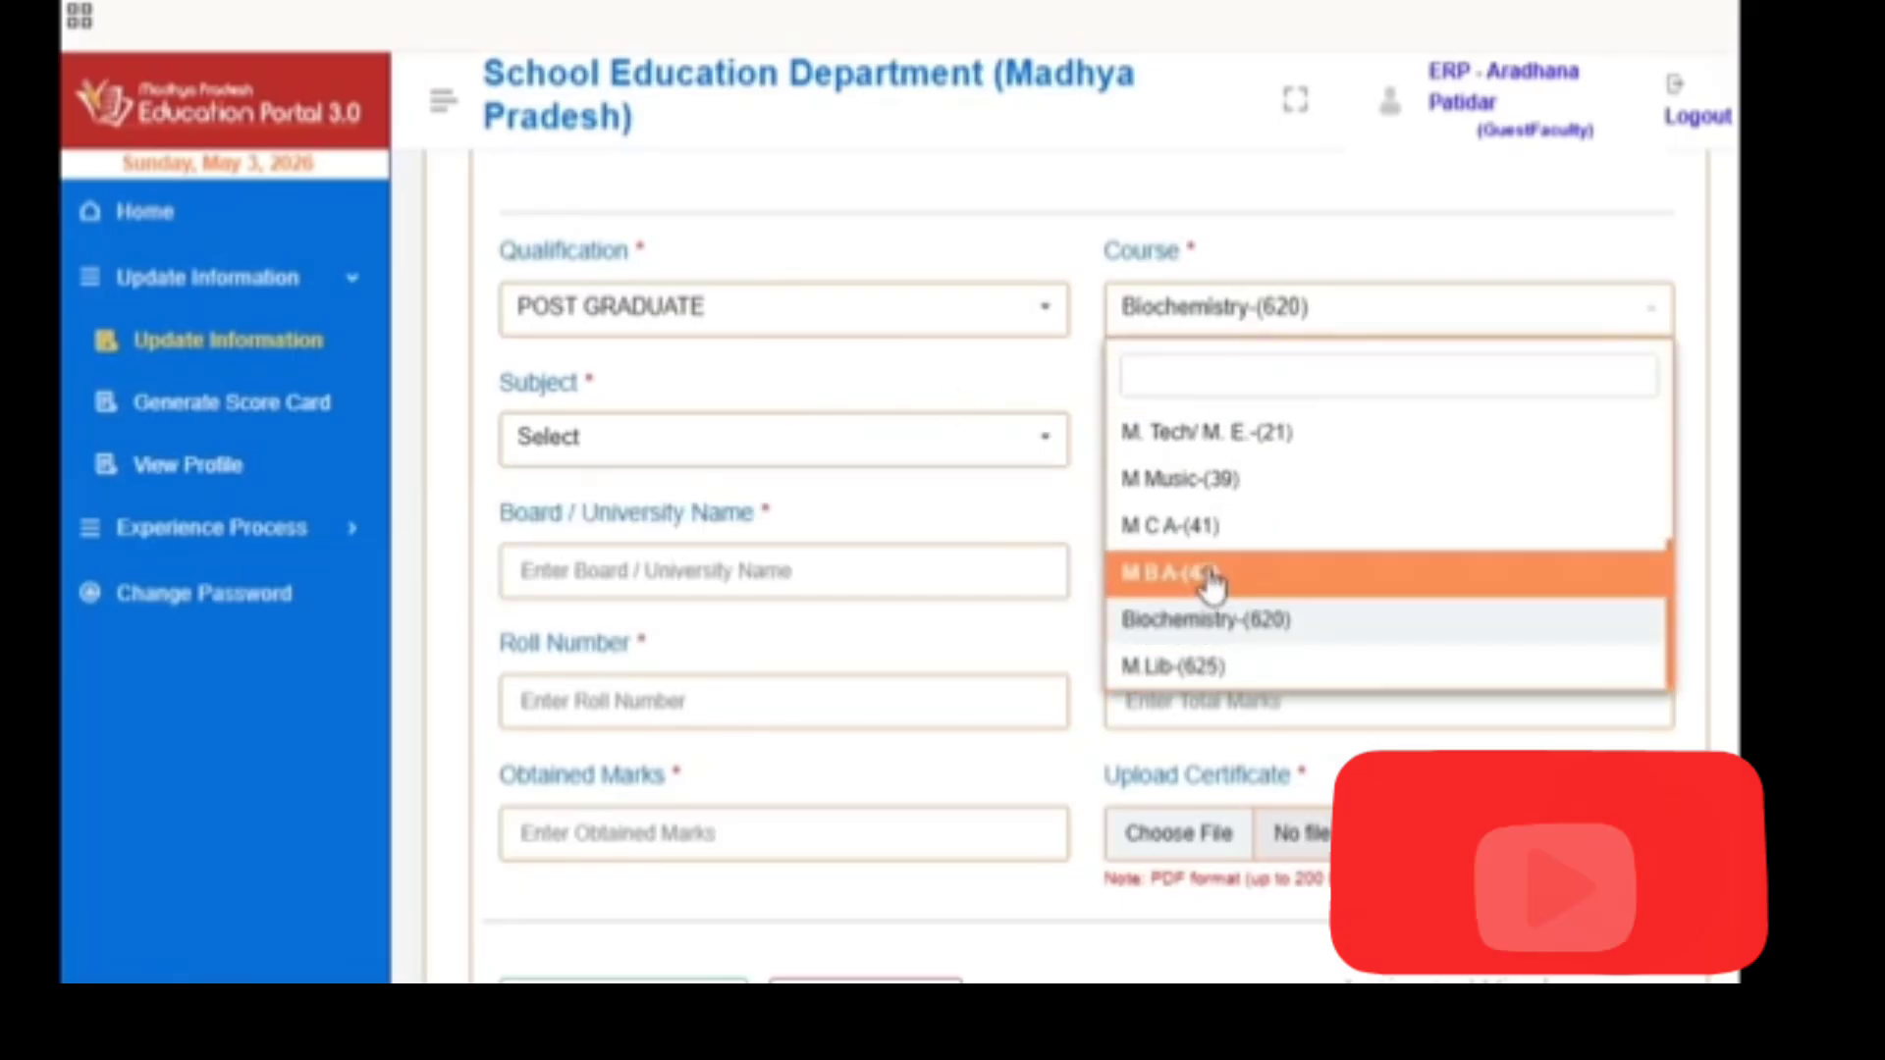
scroll(1207, 538, up, 3)
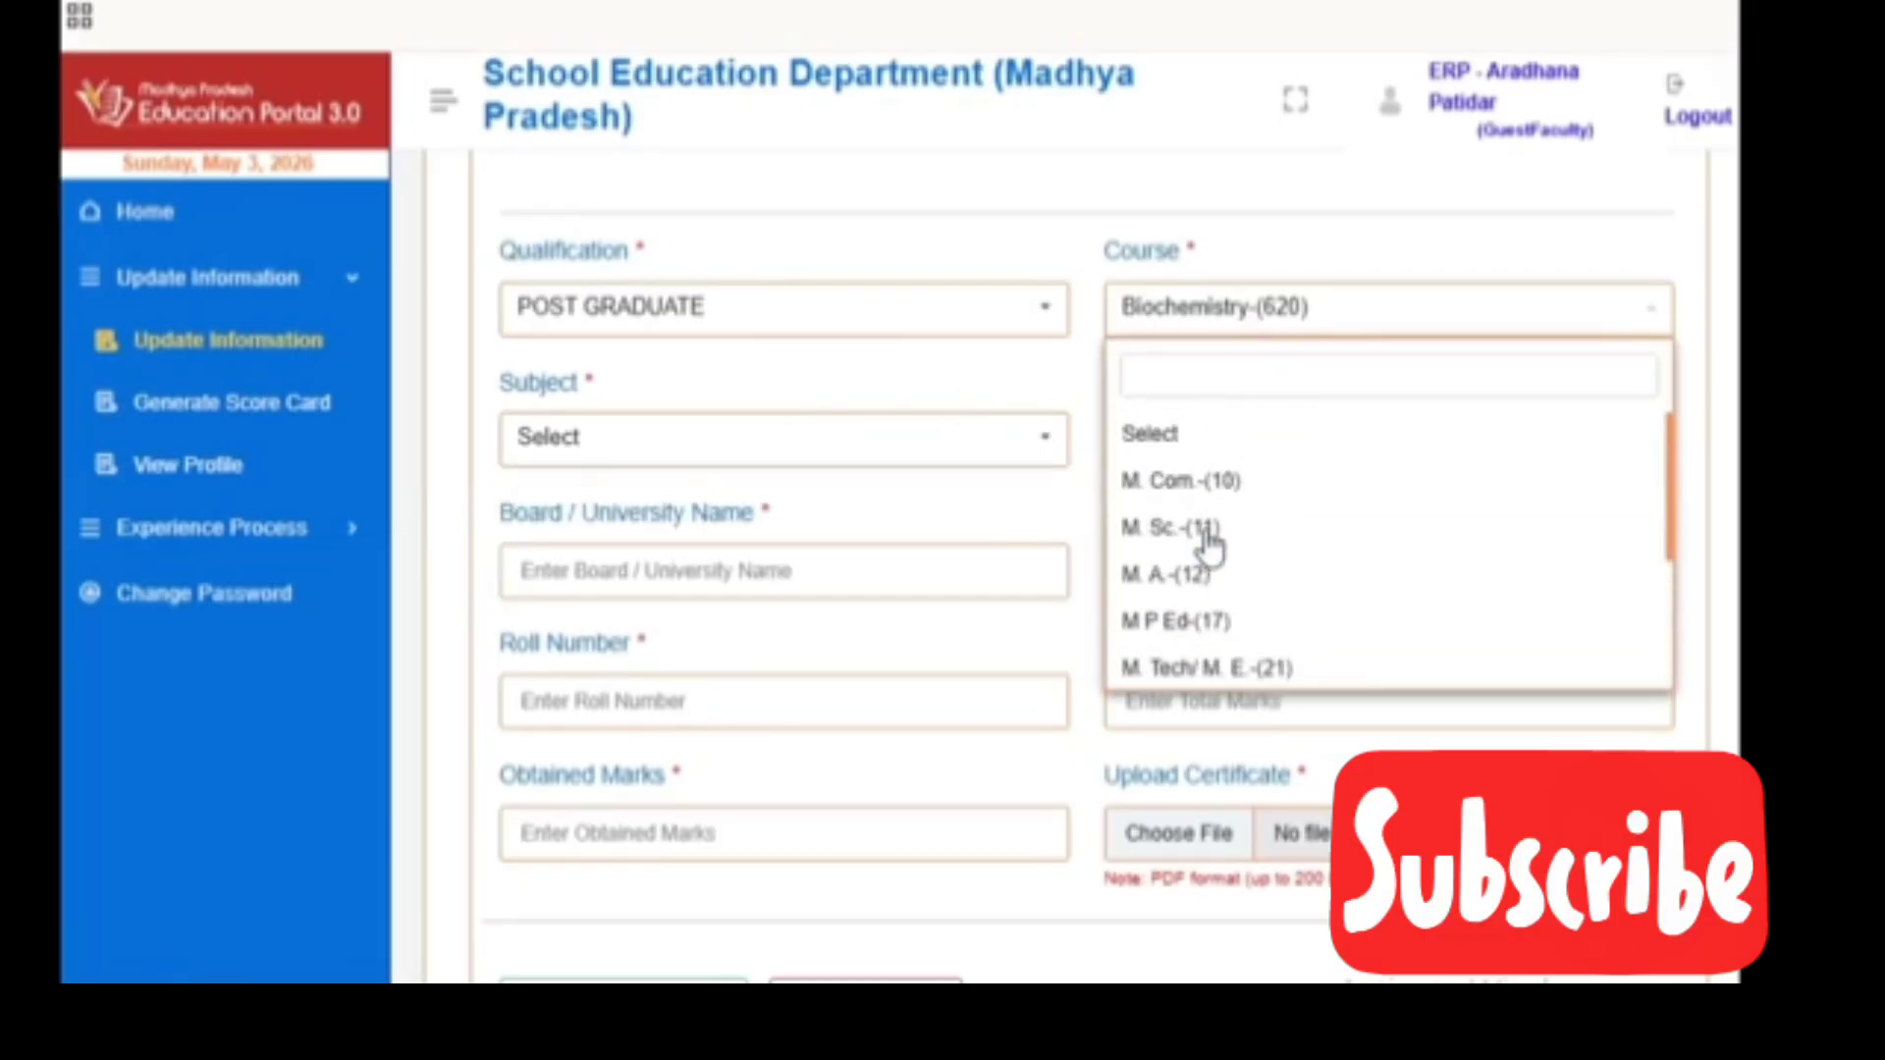
click(1185, 579)
click(864, 441)
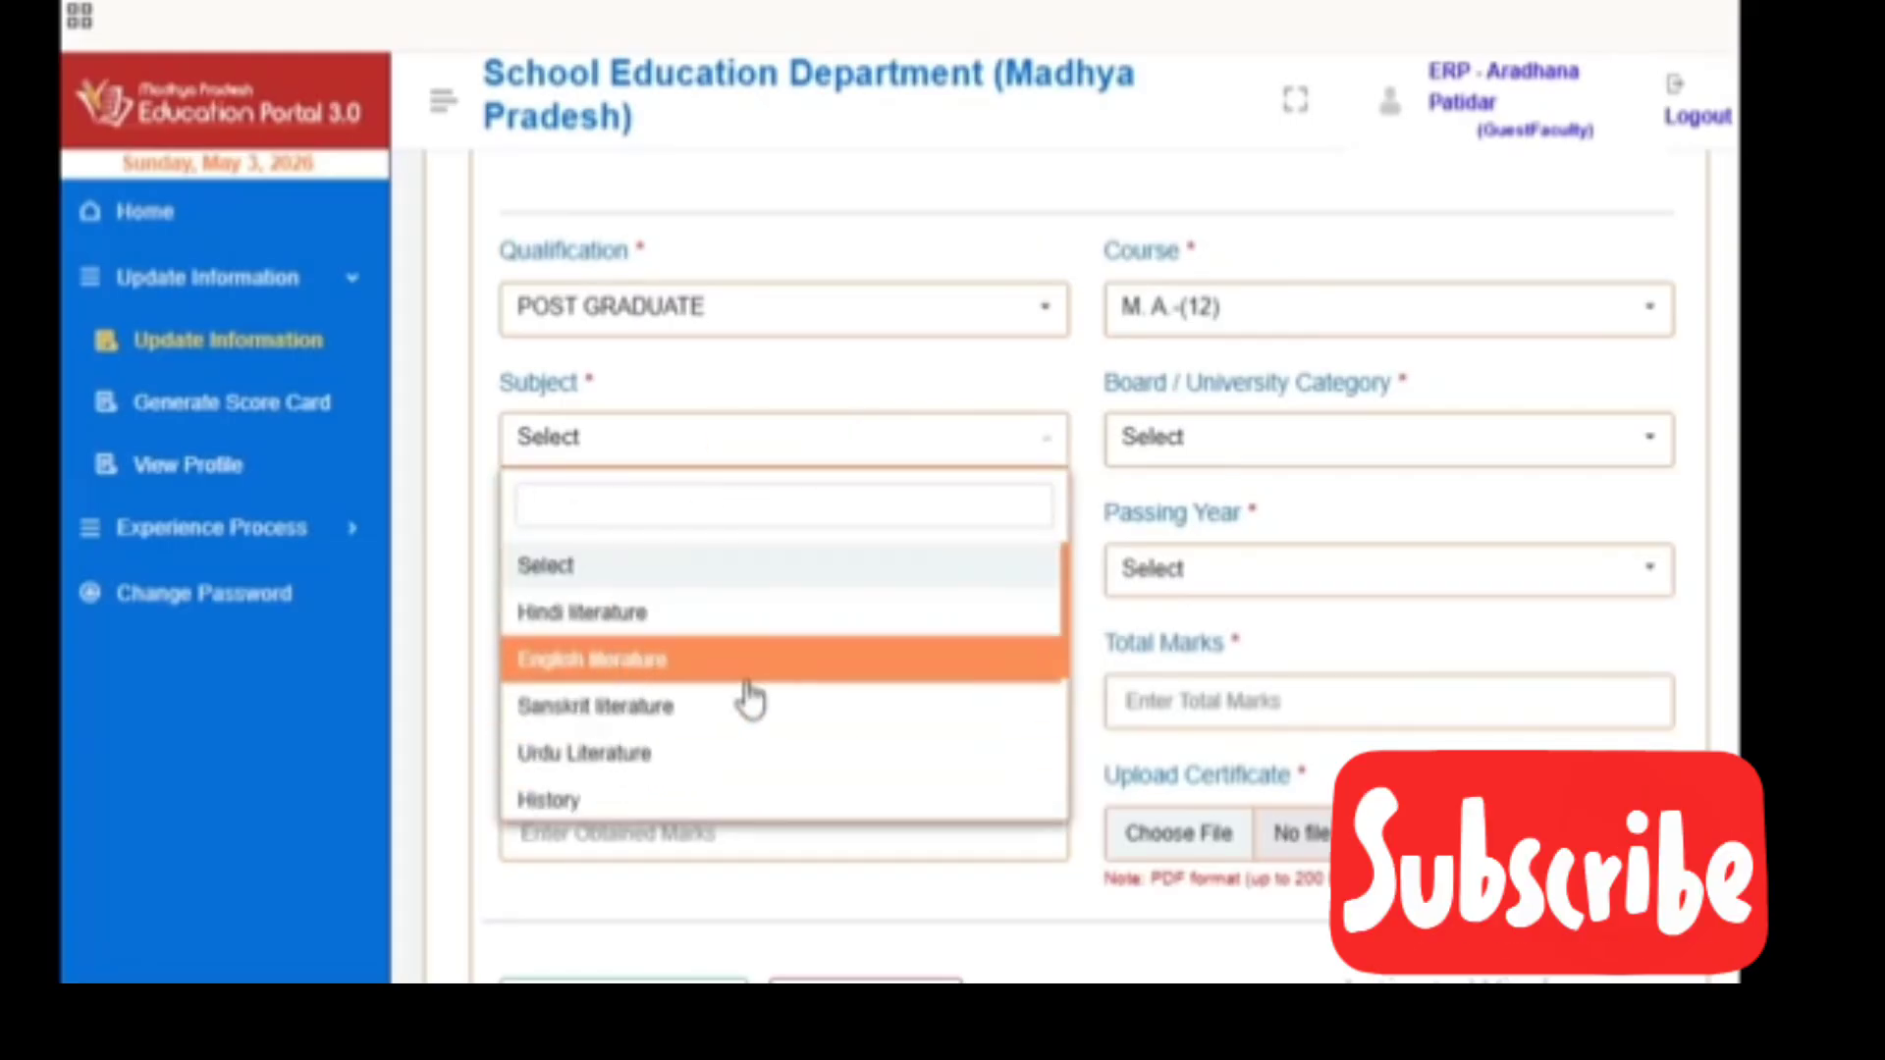
scroll(881, 671, down, 2)
scroll(881, 672, down, 2)
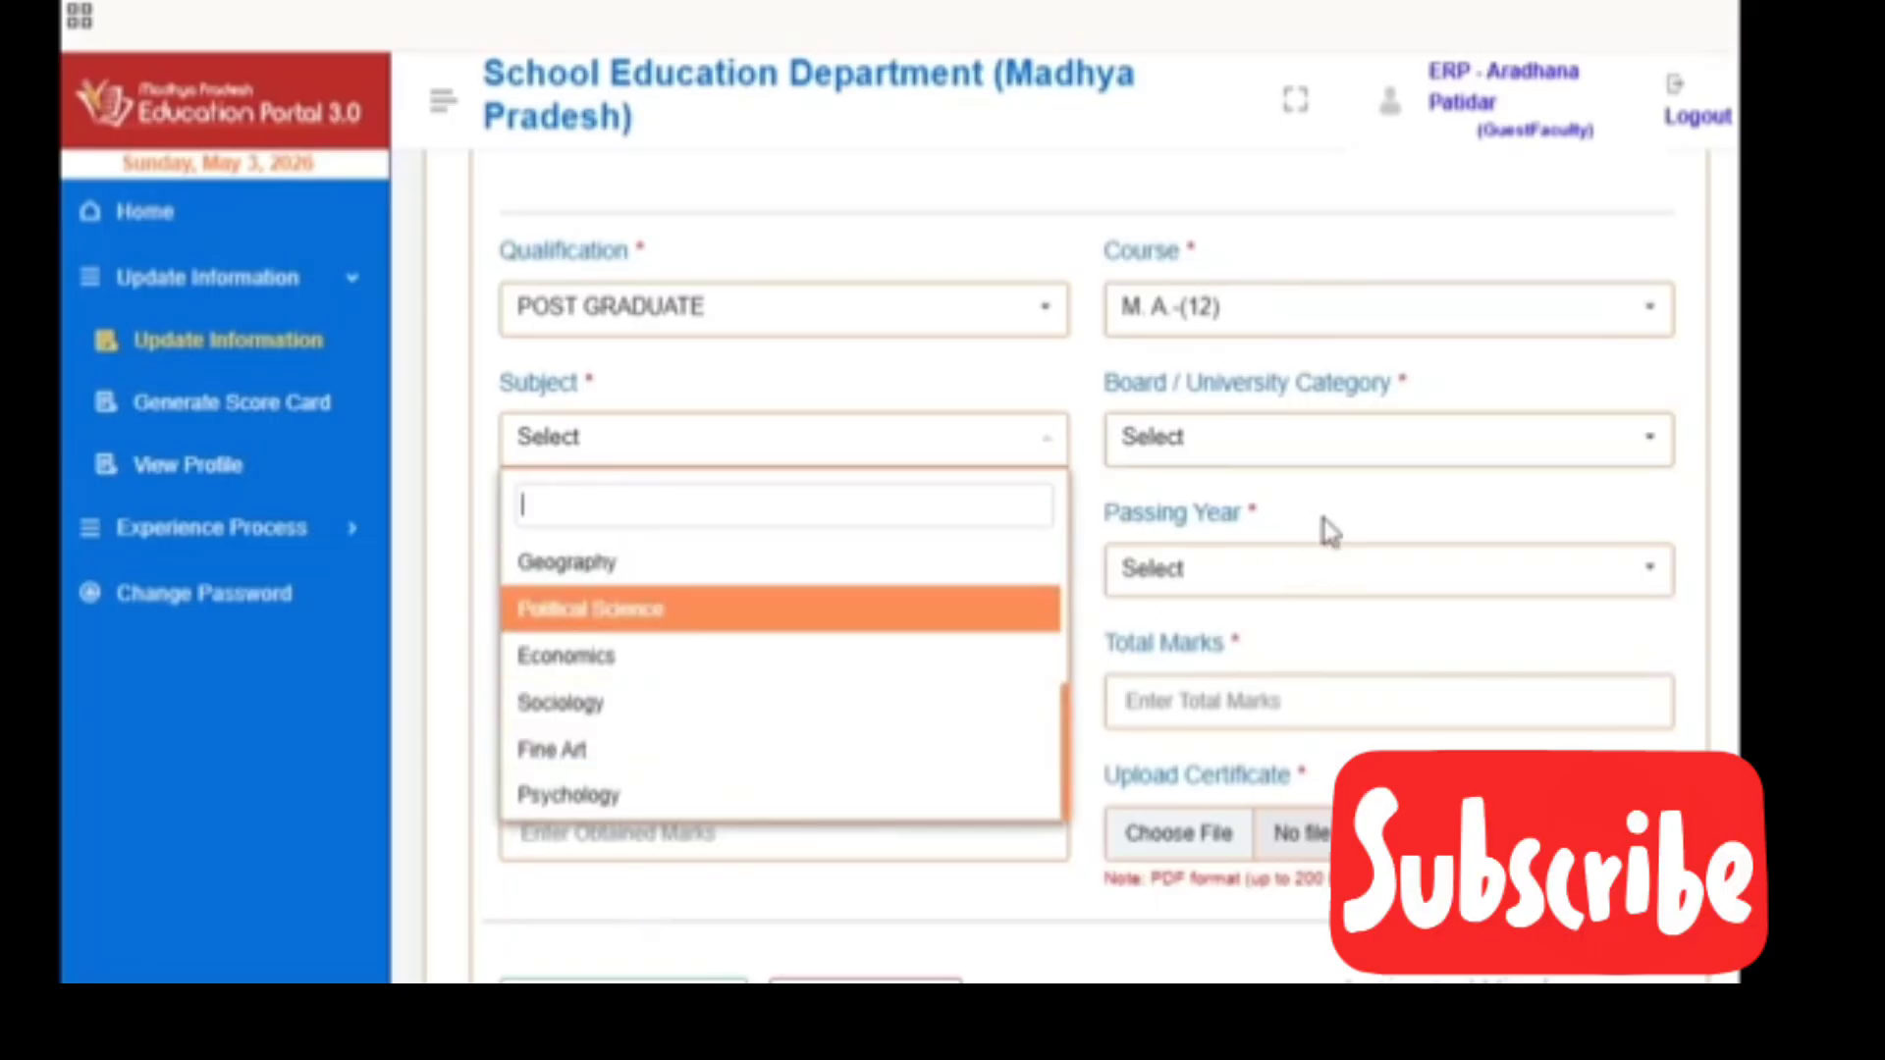
Set the post-graduate course to M. Com.-(10) and choose Commerce as the subject
click(1213, 312)
click(1175, 480)
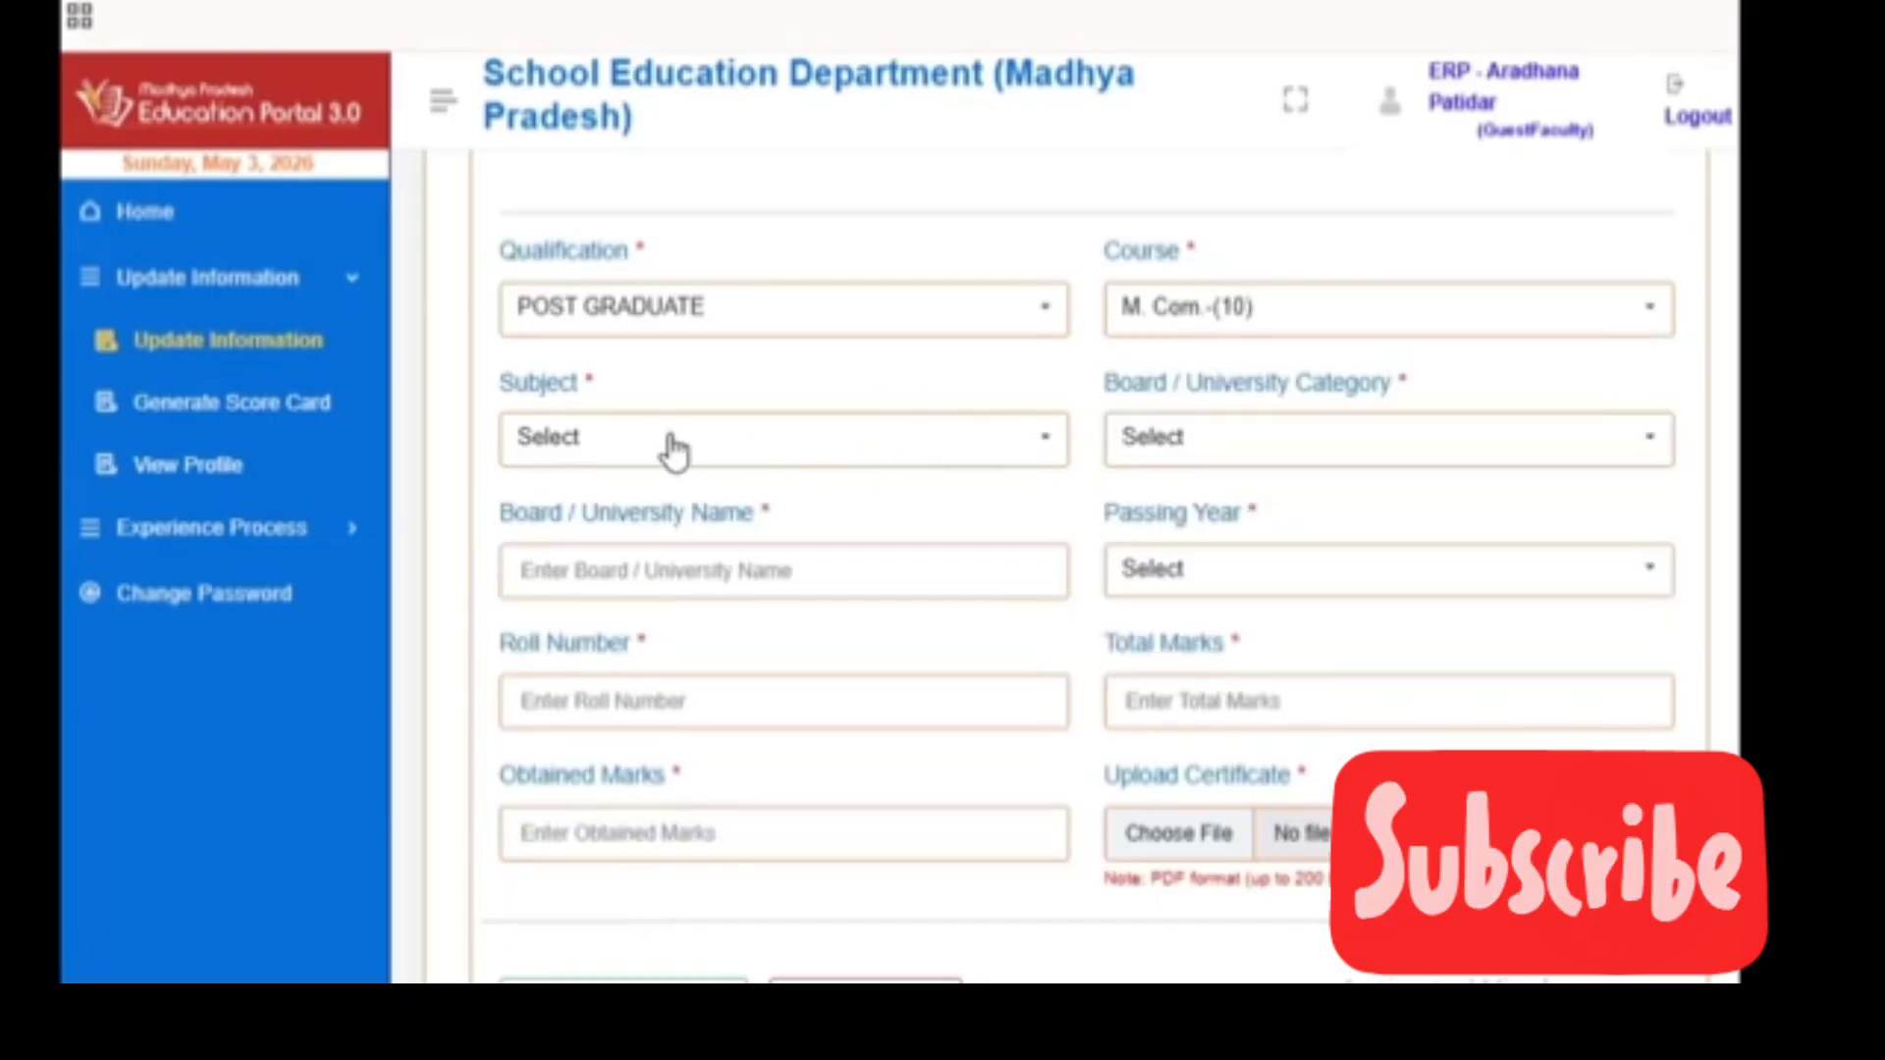
click(673, 451)
click(541, 616)
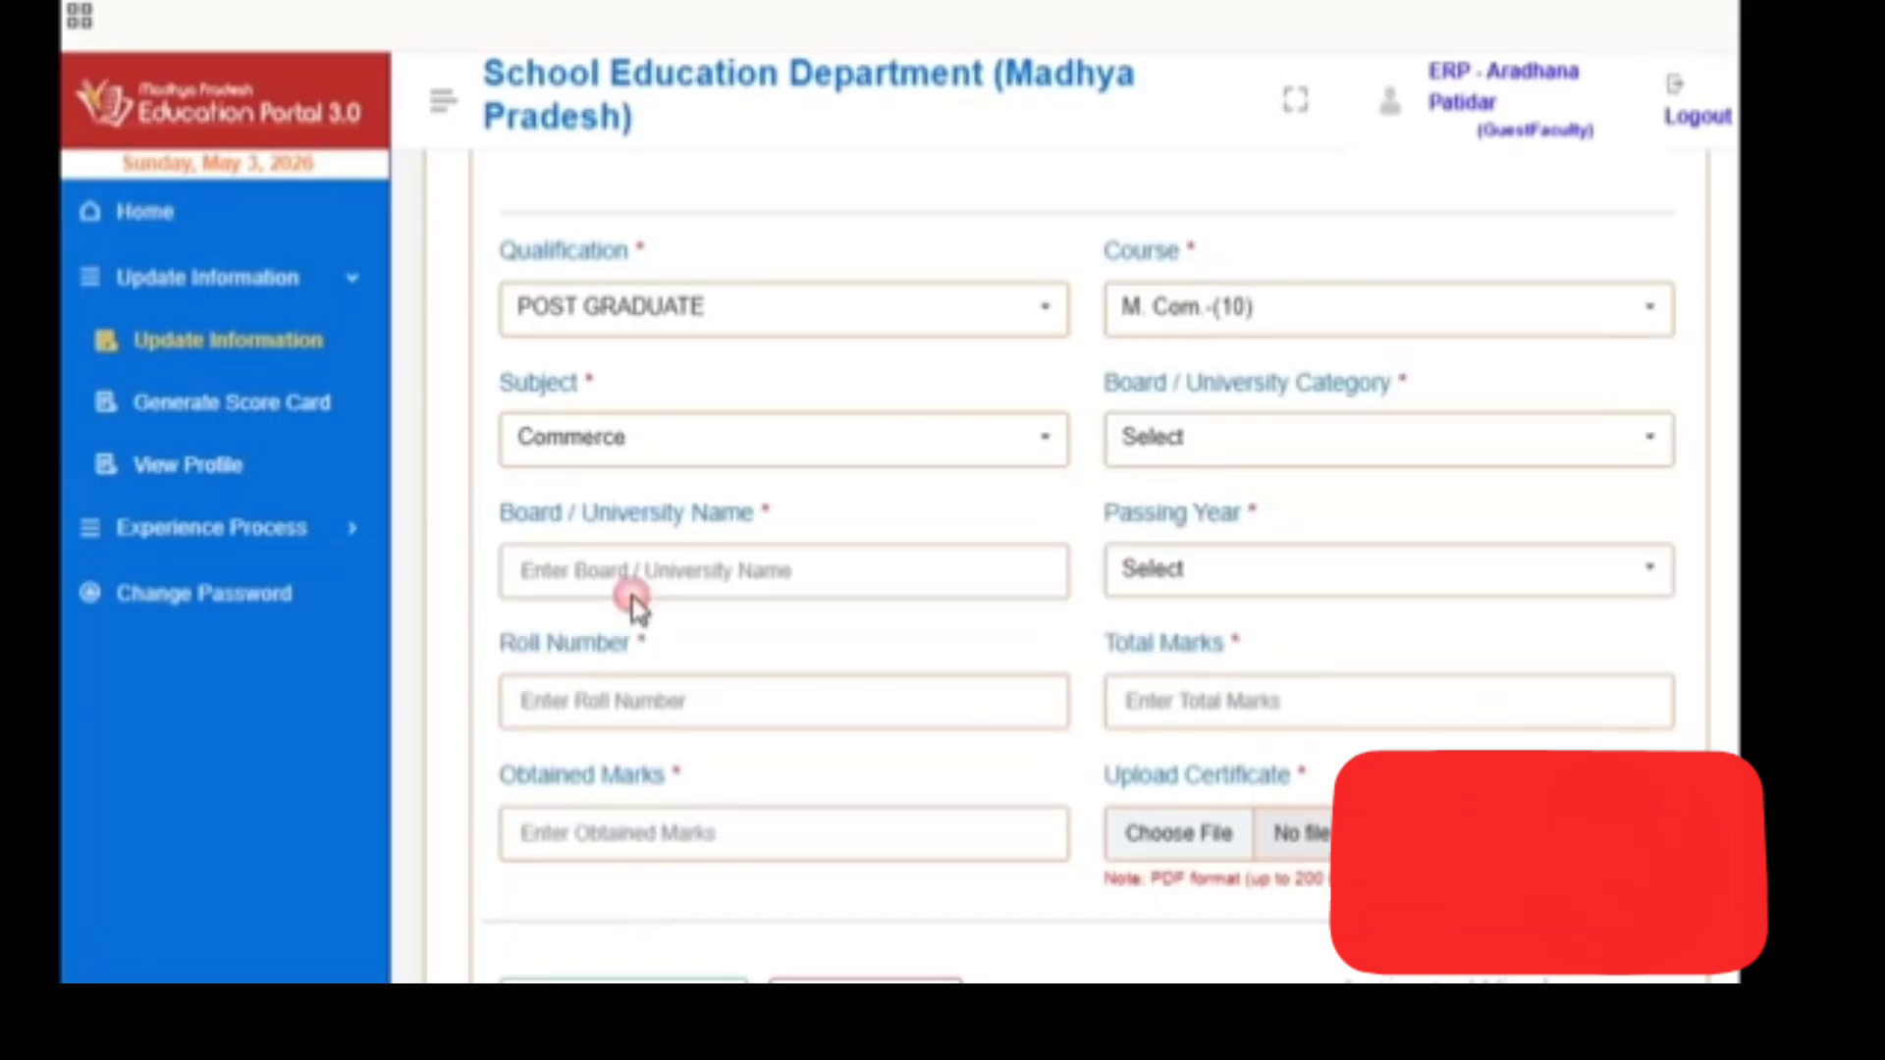
Set the board or university category of the post-graduate entry to State Govt. University
click(1280, 441)
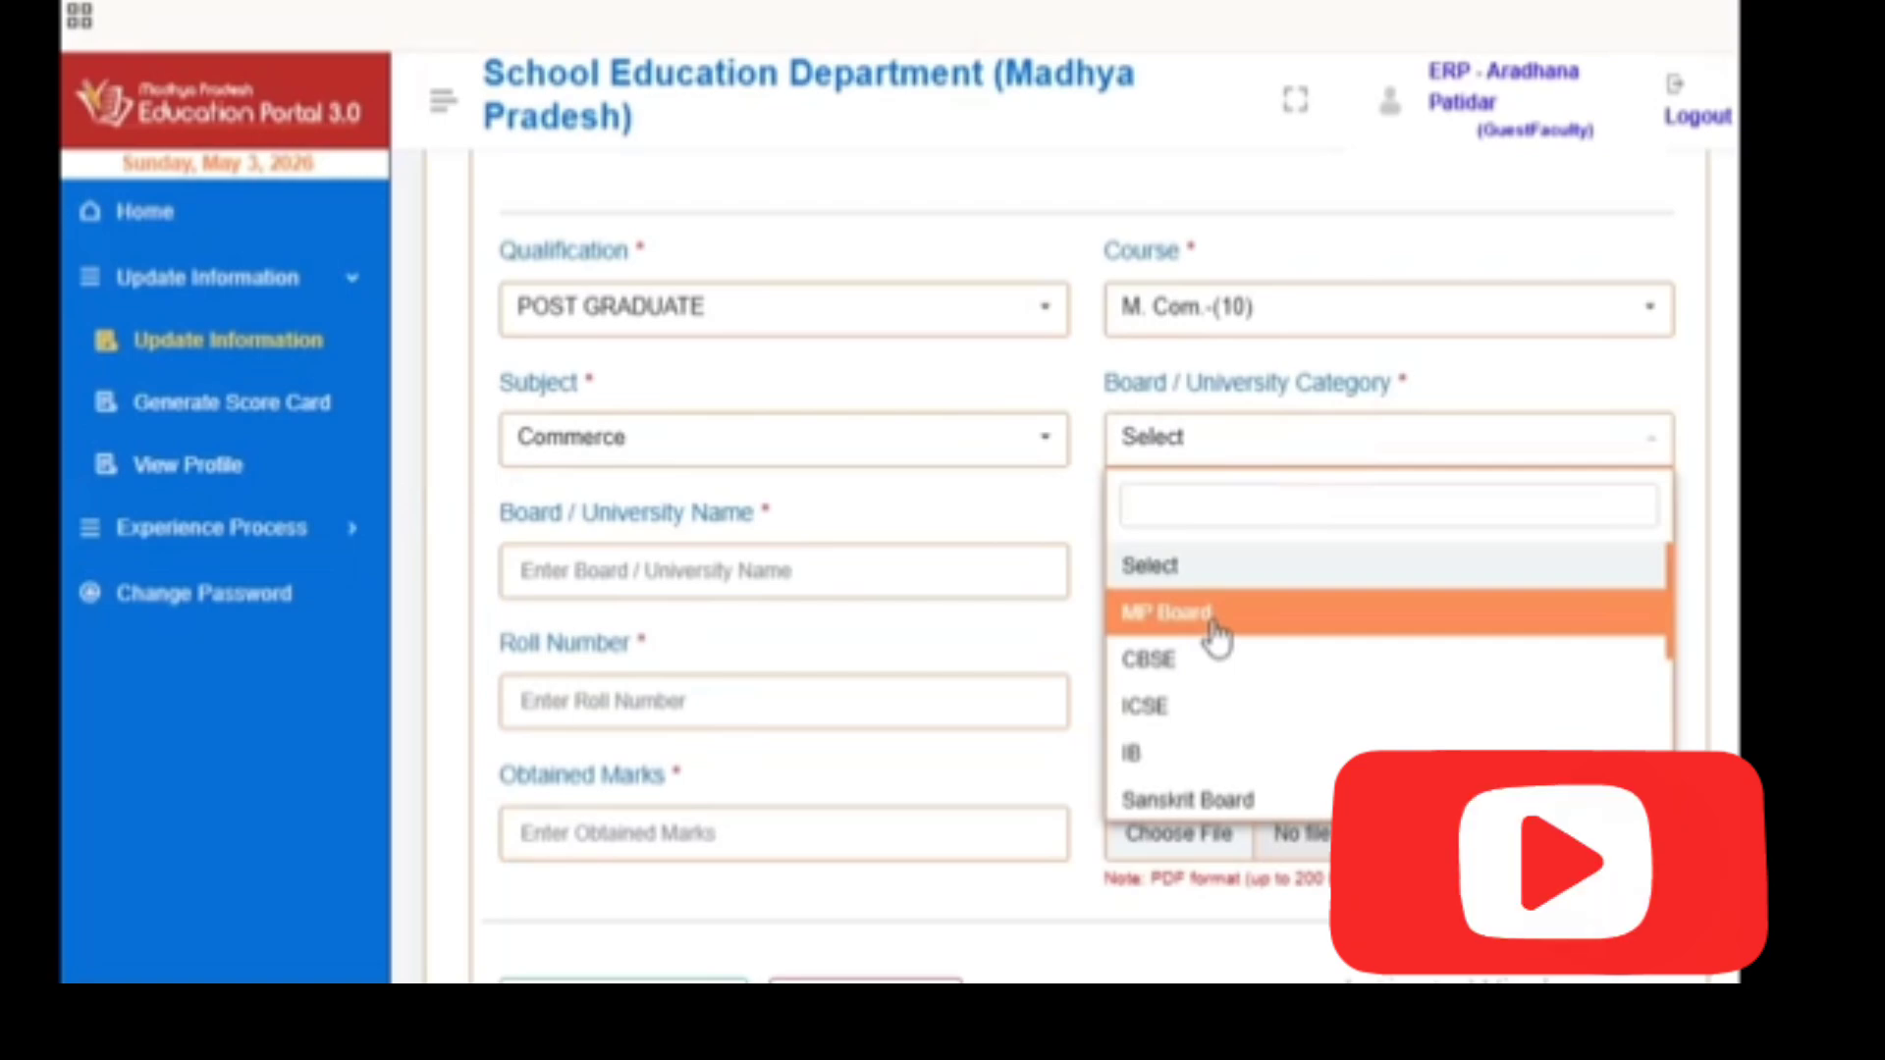
scroll(1310, 751, down, 5)
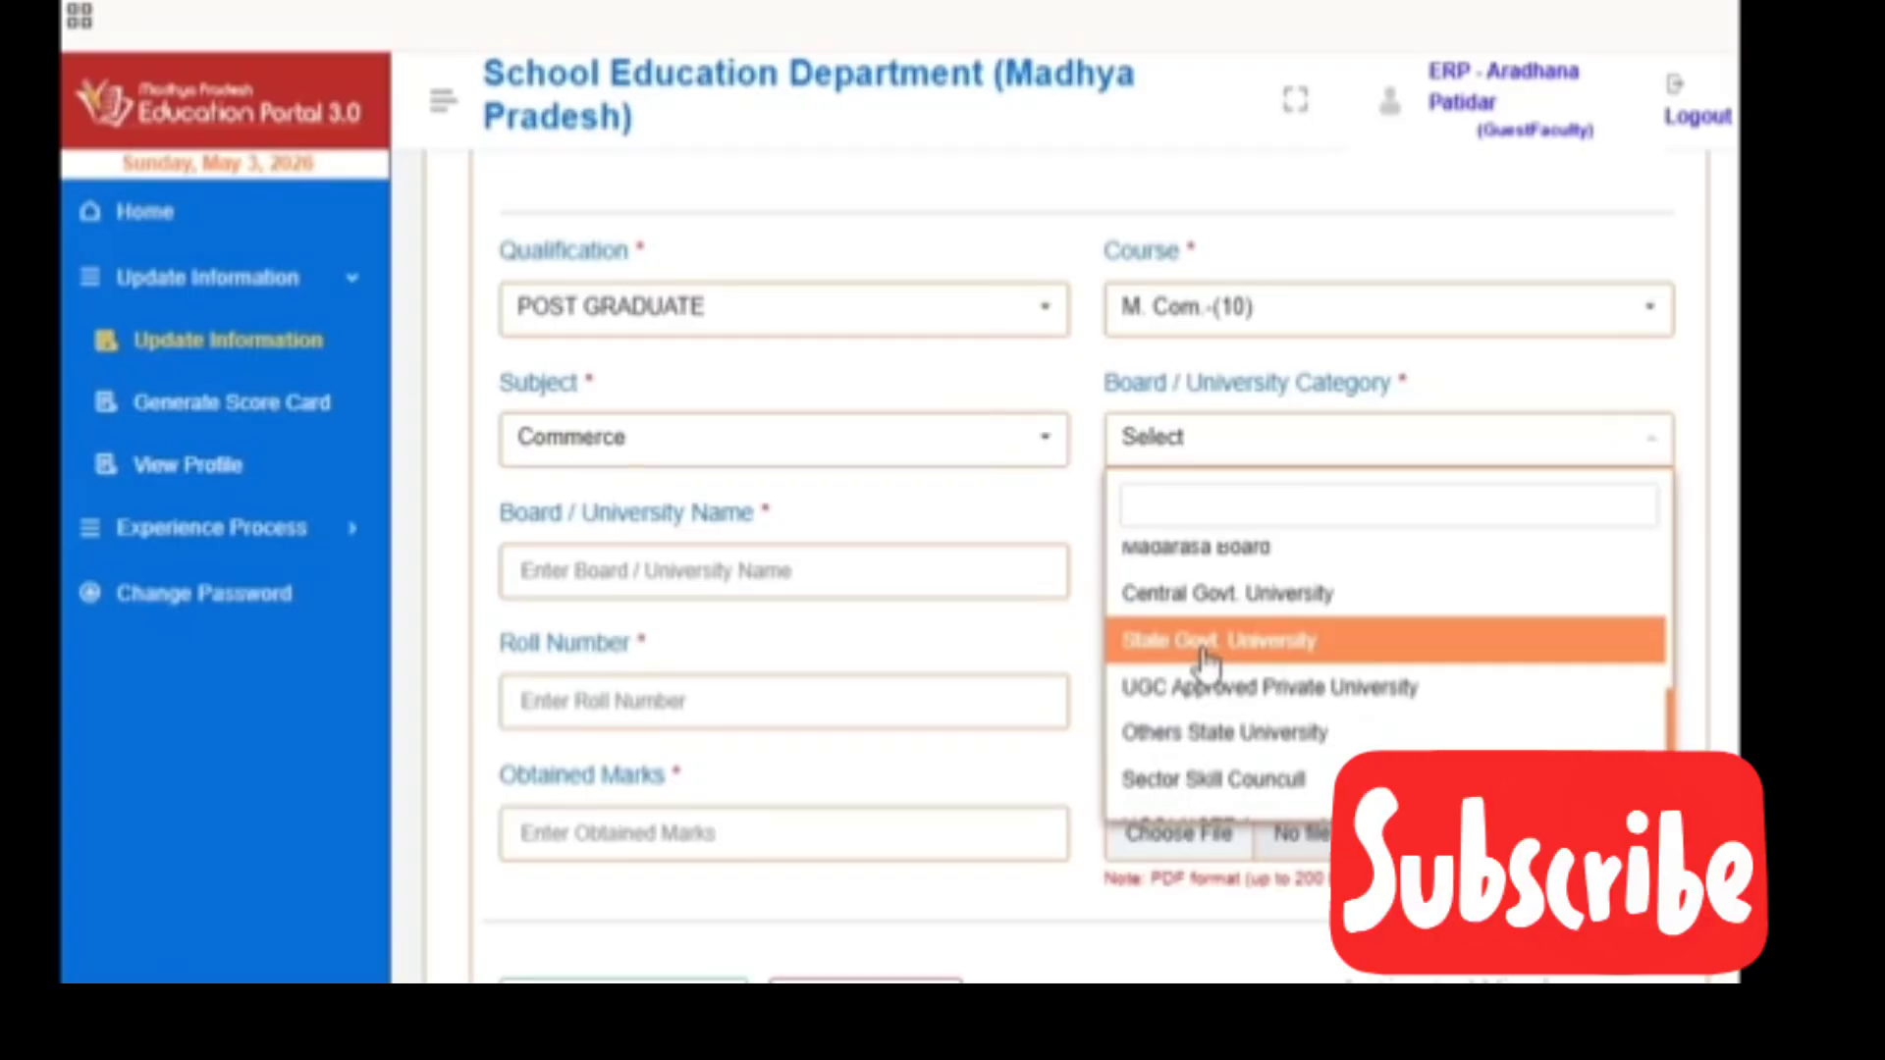
click(1260, 665)
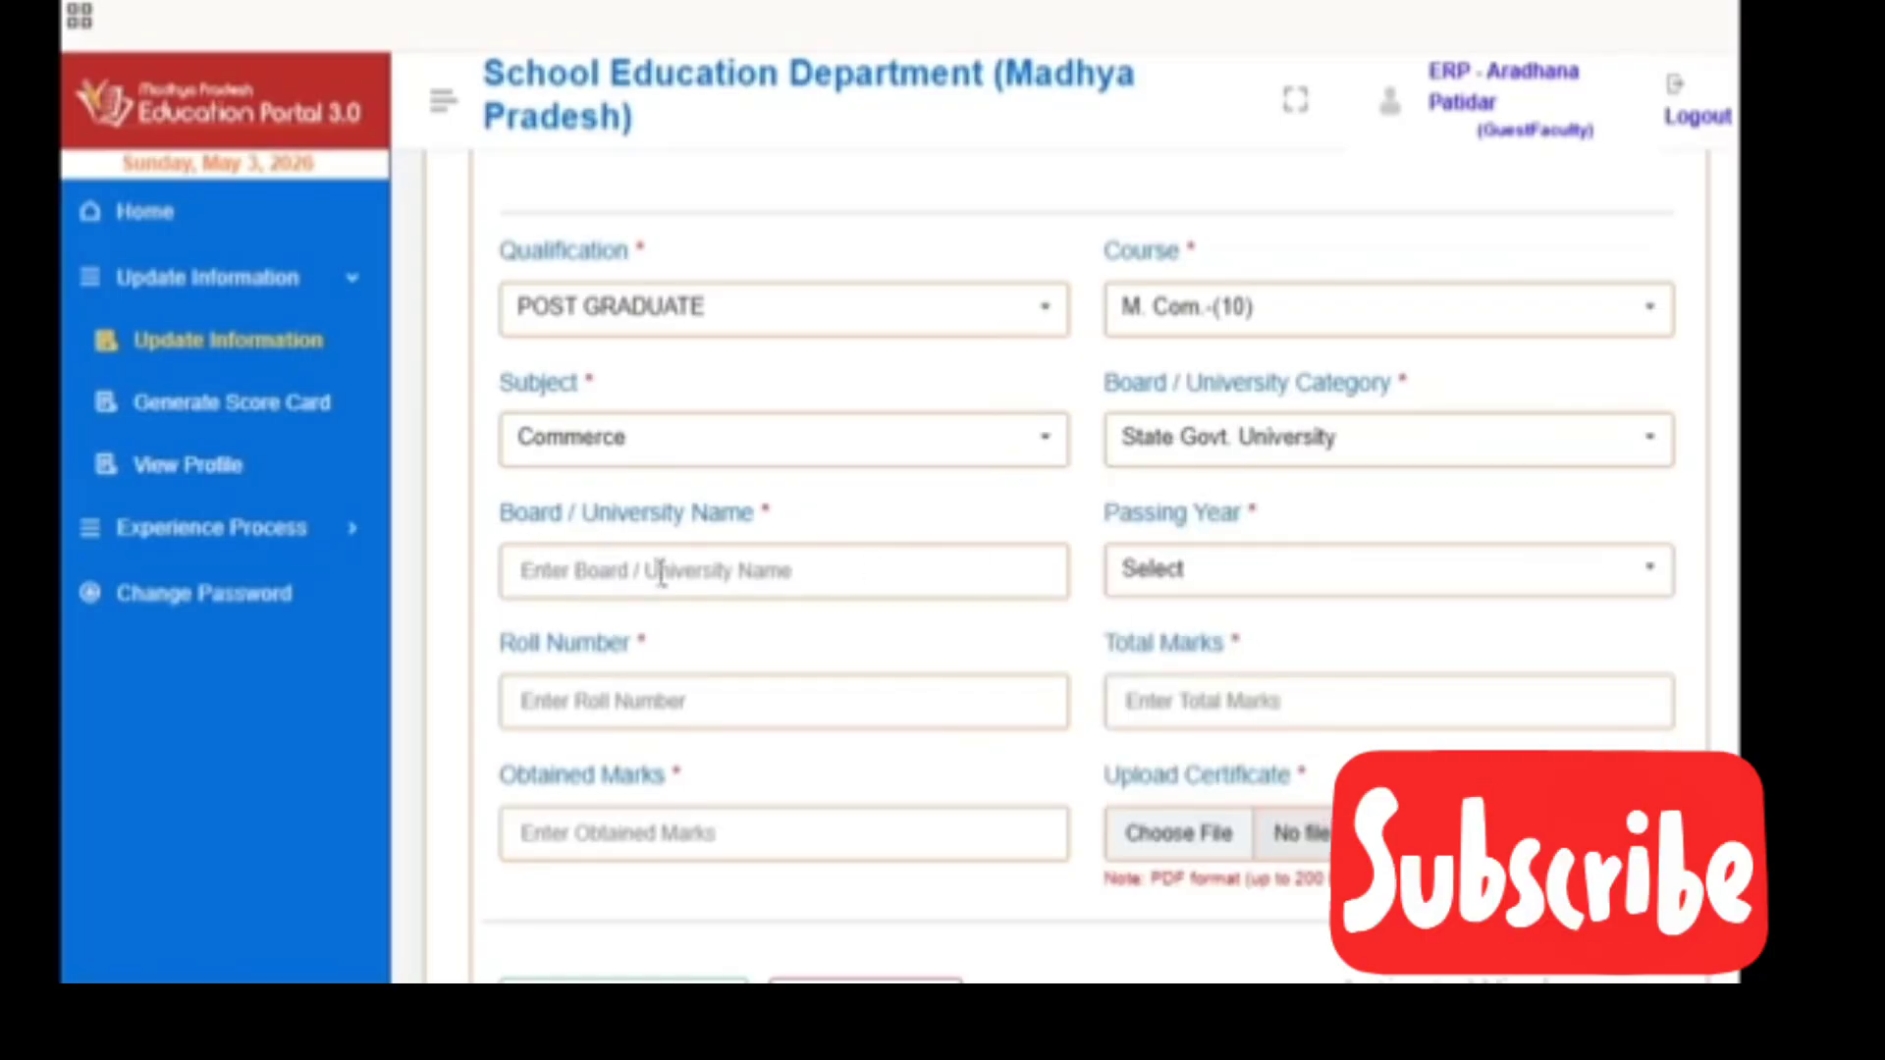
View the available passing years for the post-graduate entry without choosing one, and look over the remaining fields
click(1277, 587)
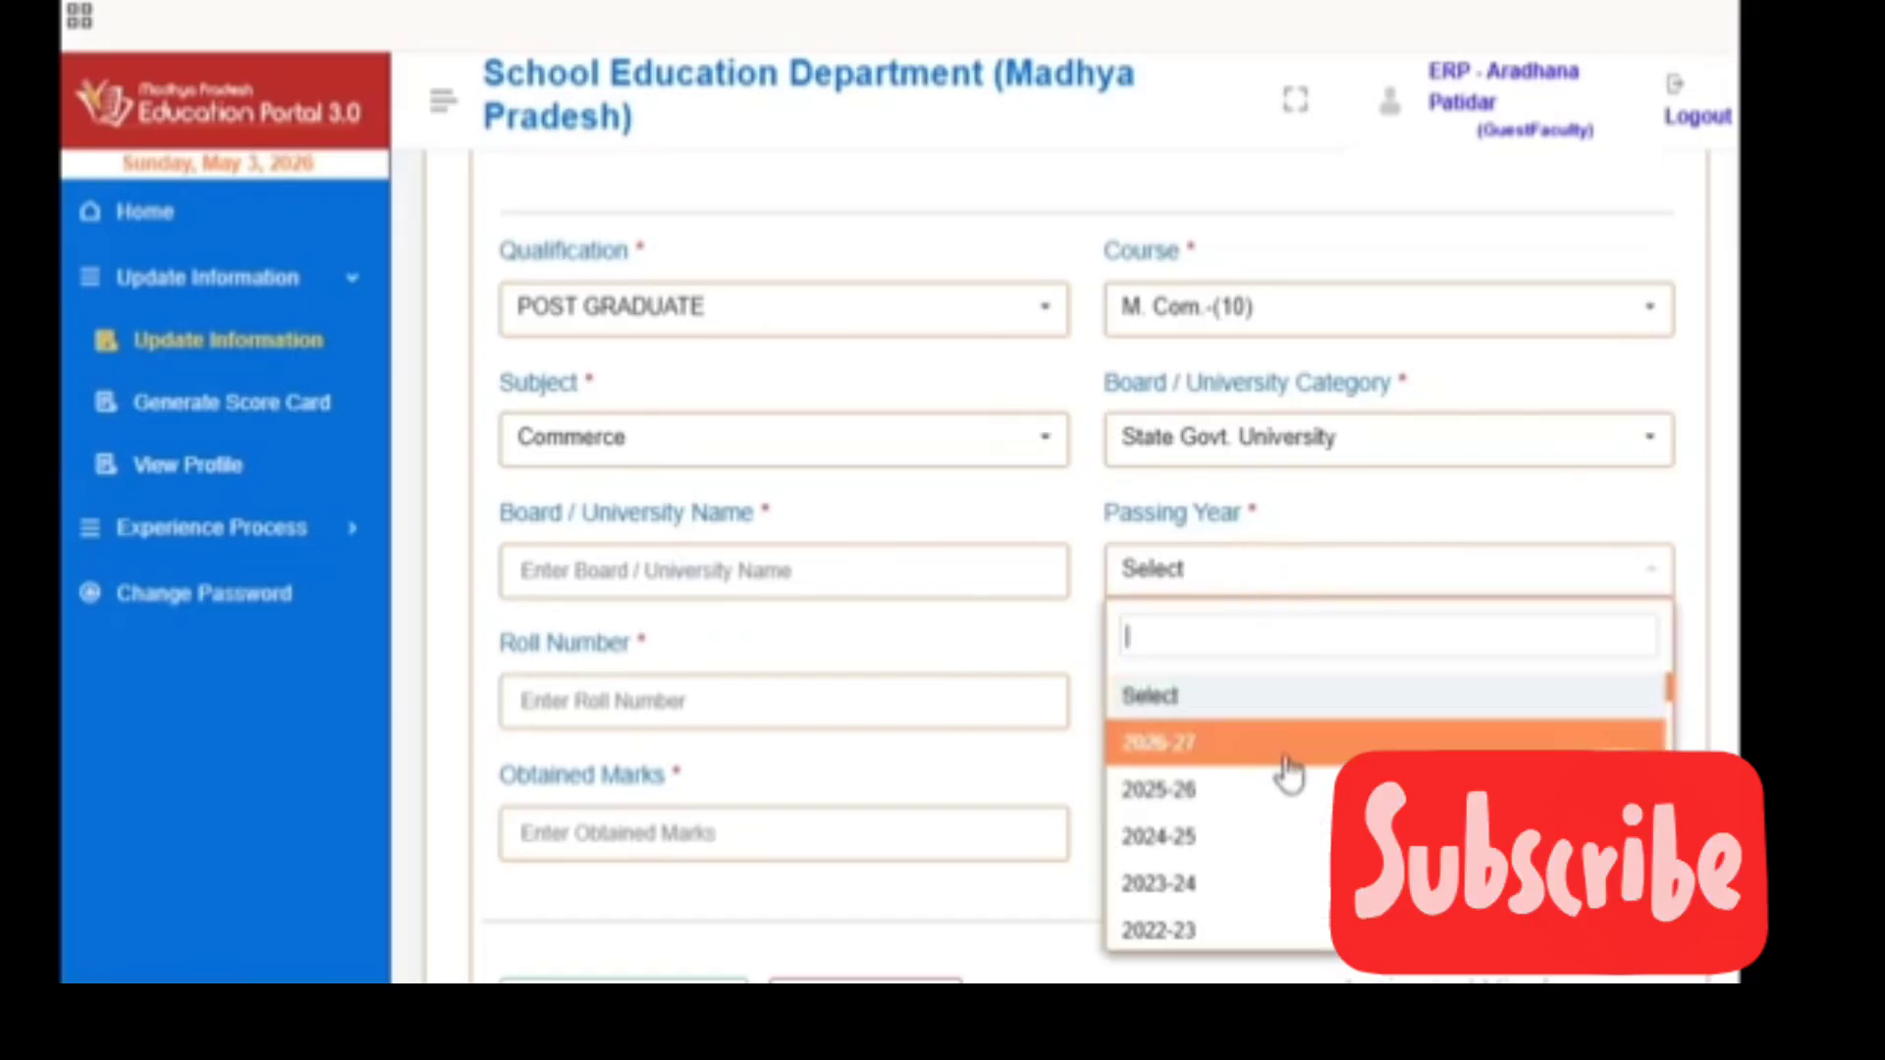
click(1259, 539)
scroll(1112, 619, down, 2)
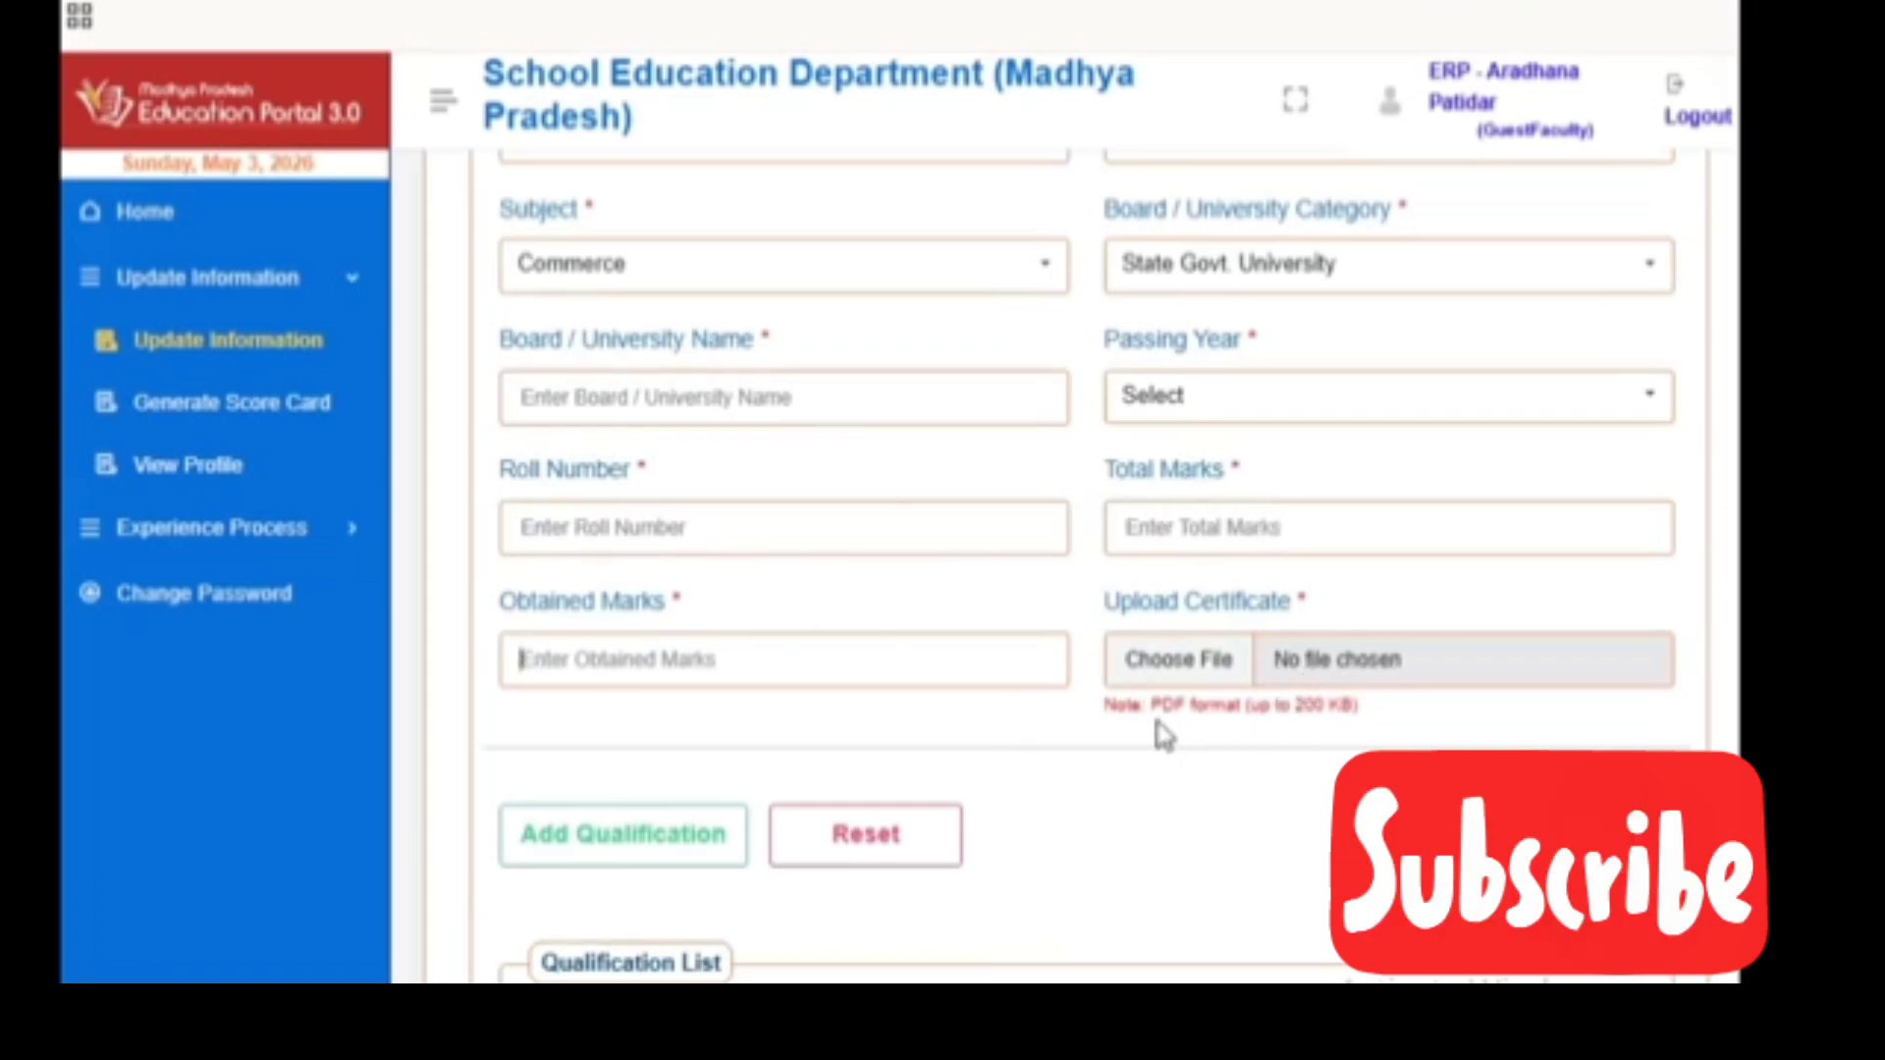
Try to add the post-graduate qualification and check the entries in the Qualification List
click(614, 852)
scroll(611, 785, down, 2)
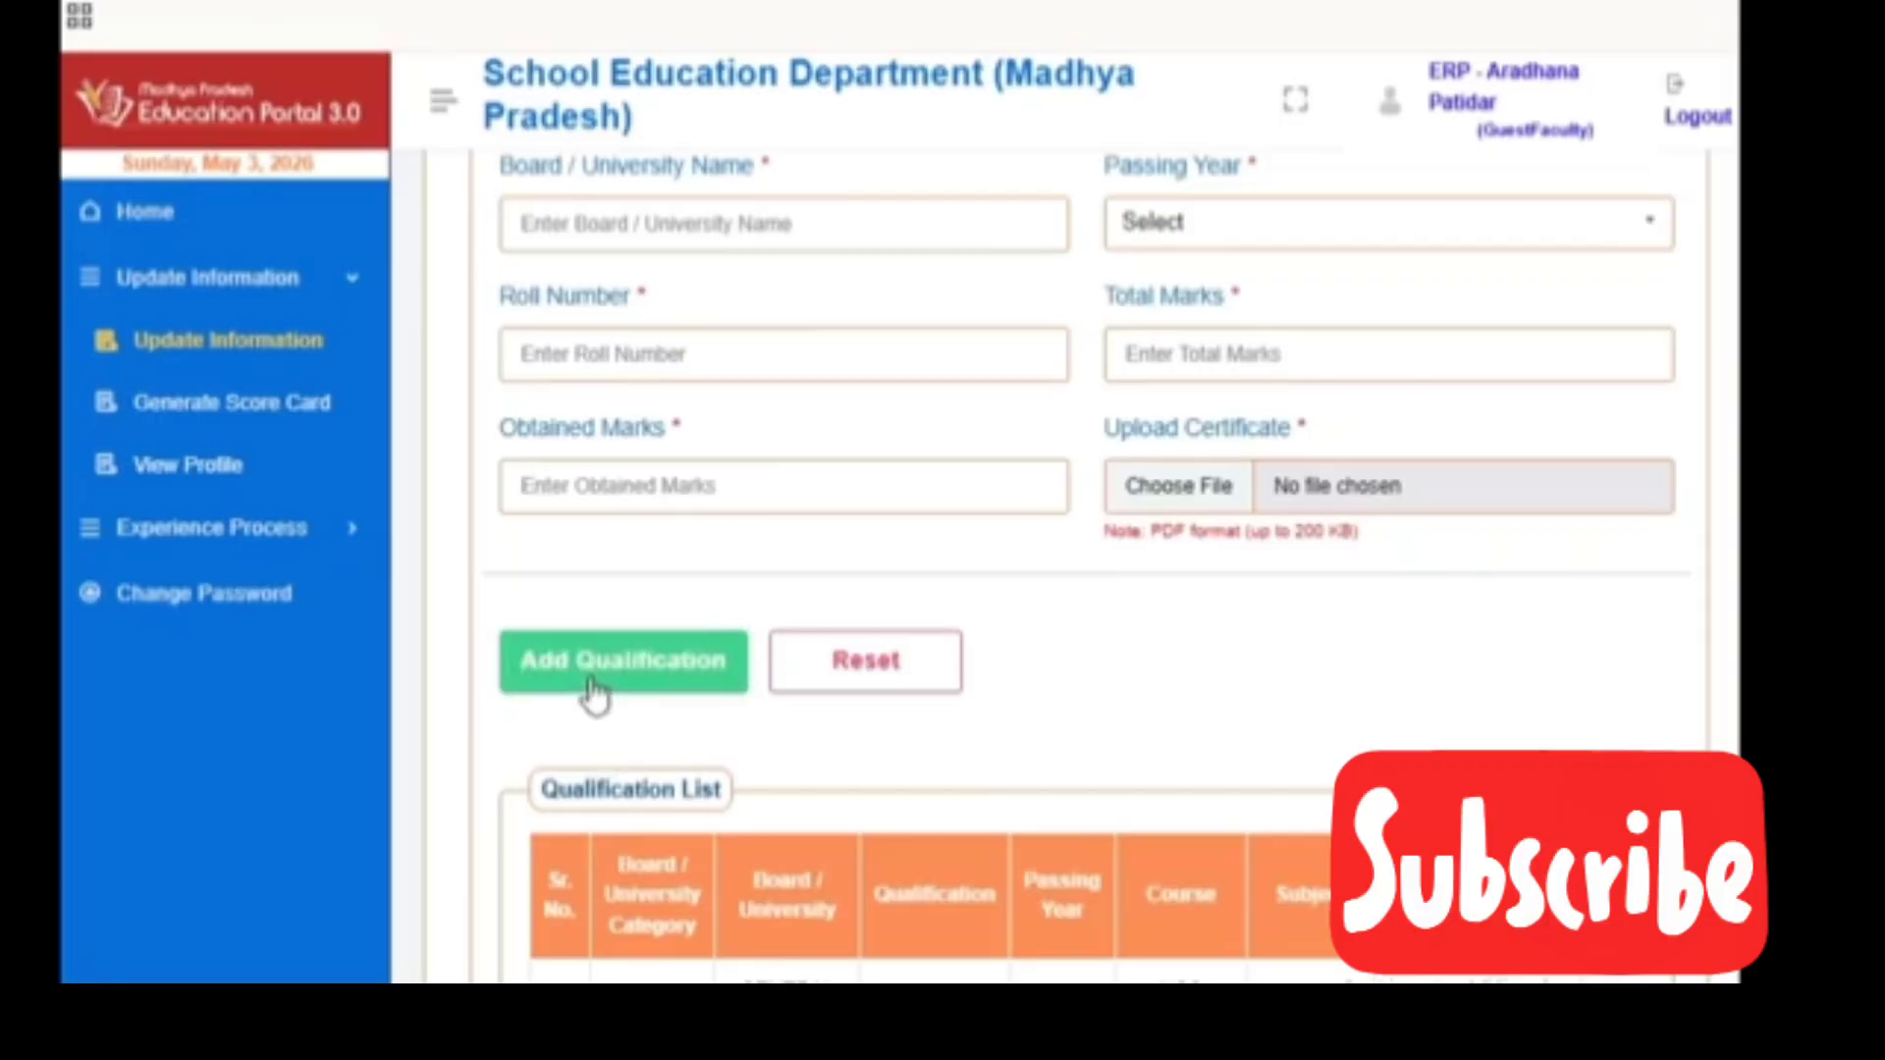
scroll(985, 468, down, 7)
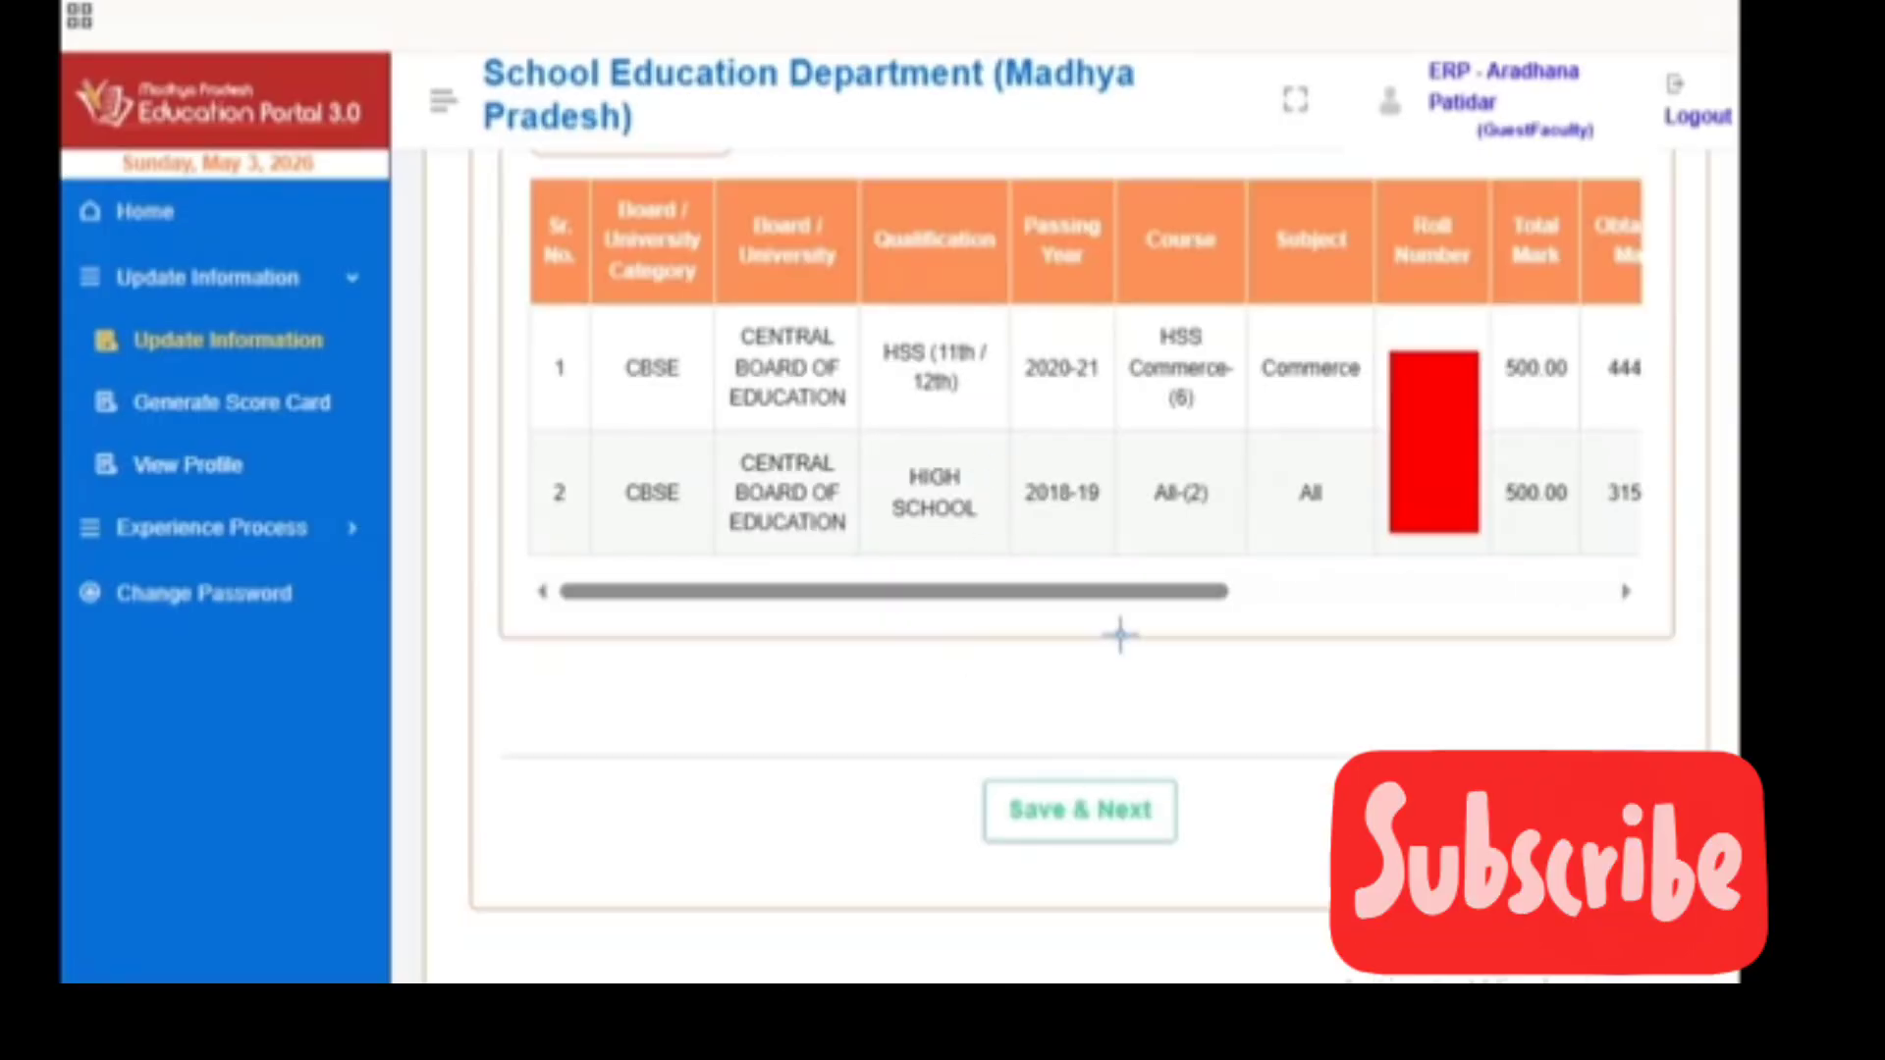
drag(1138, 426, 1211, 403)
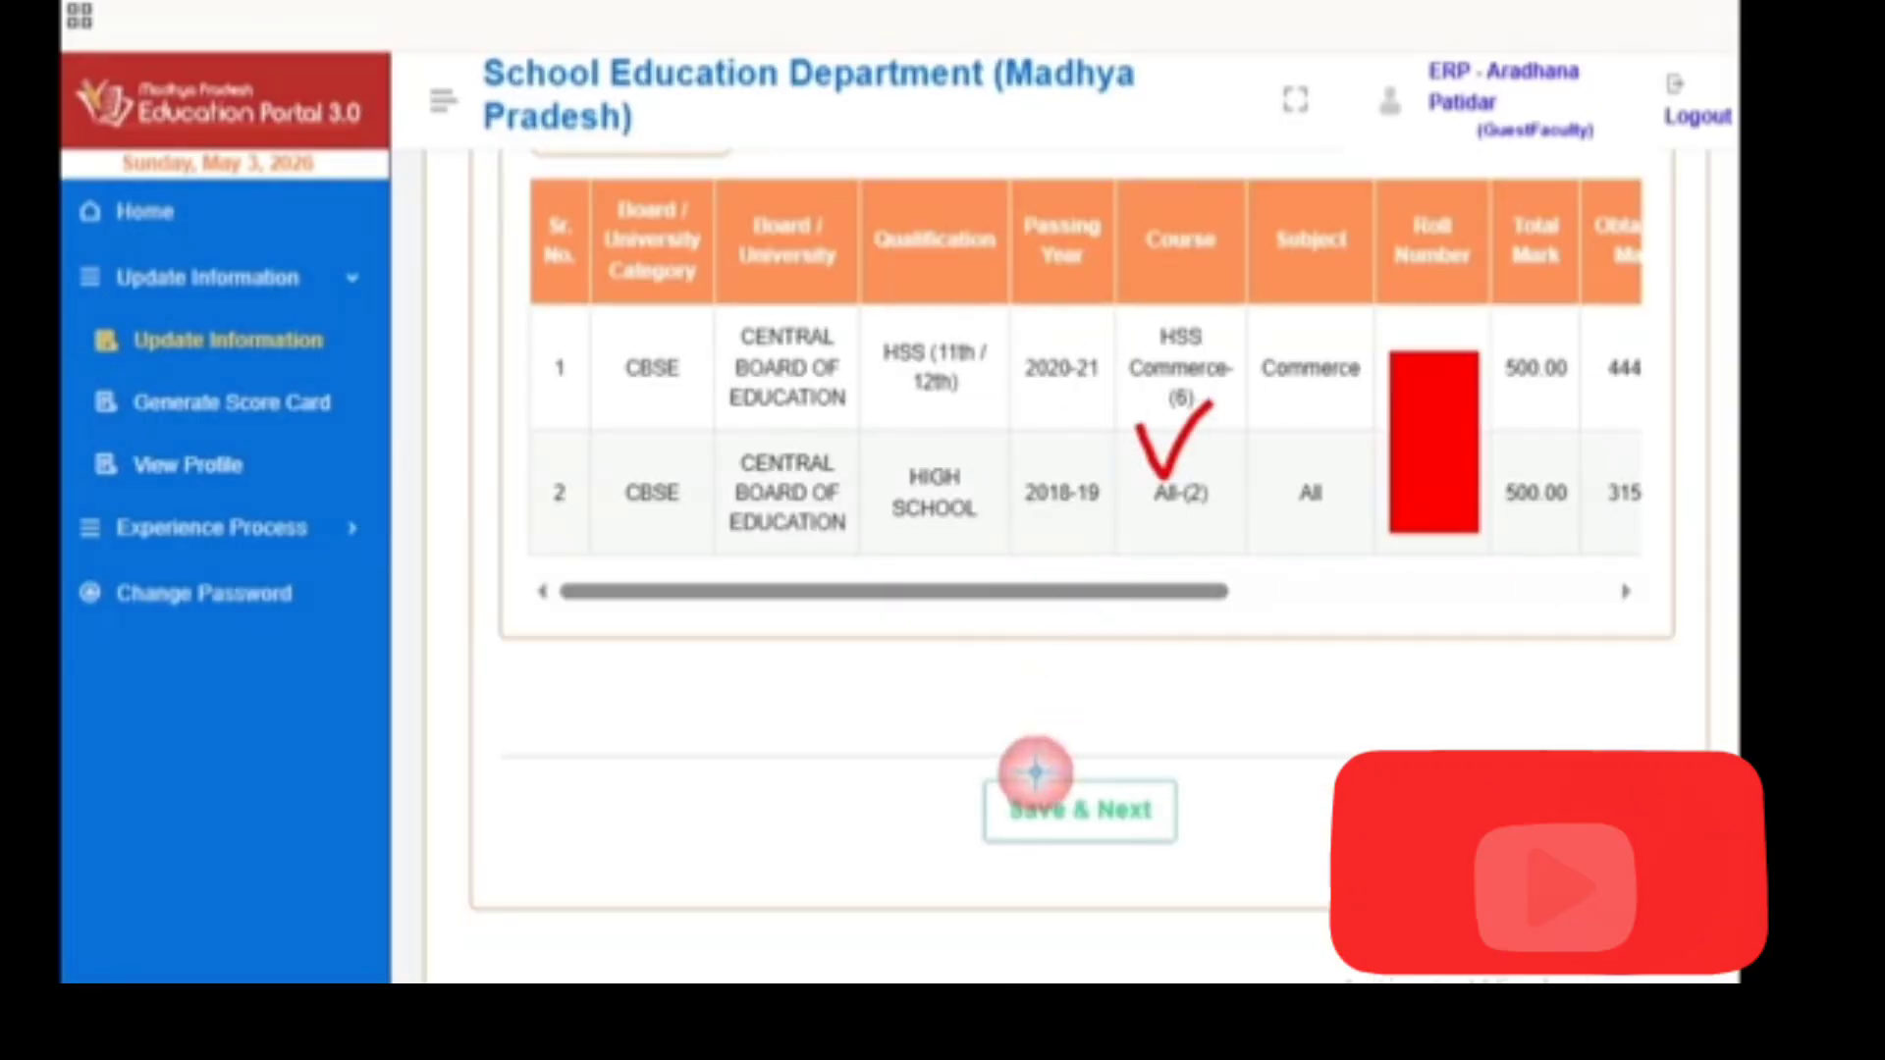
mouse_move(1086, 672)
mouse_down()
mouse_move(1092, 766)
mouse_move(1123, 711)
mouse_up()
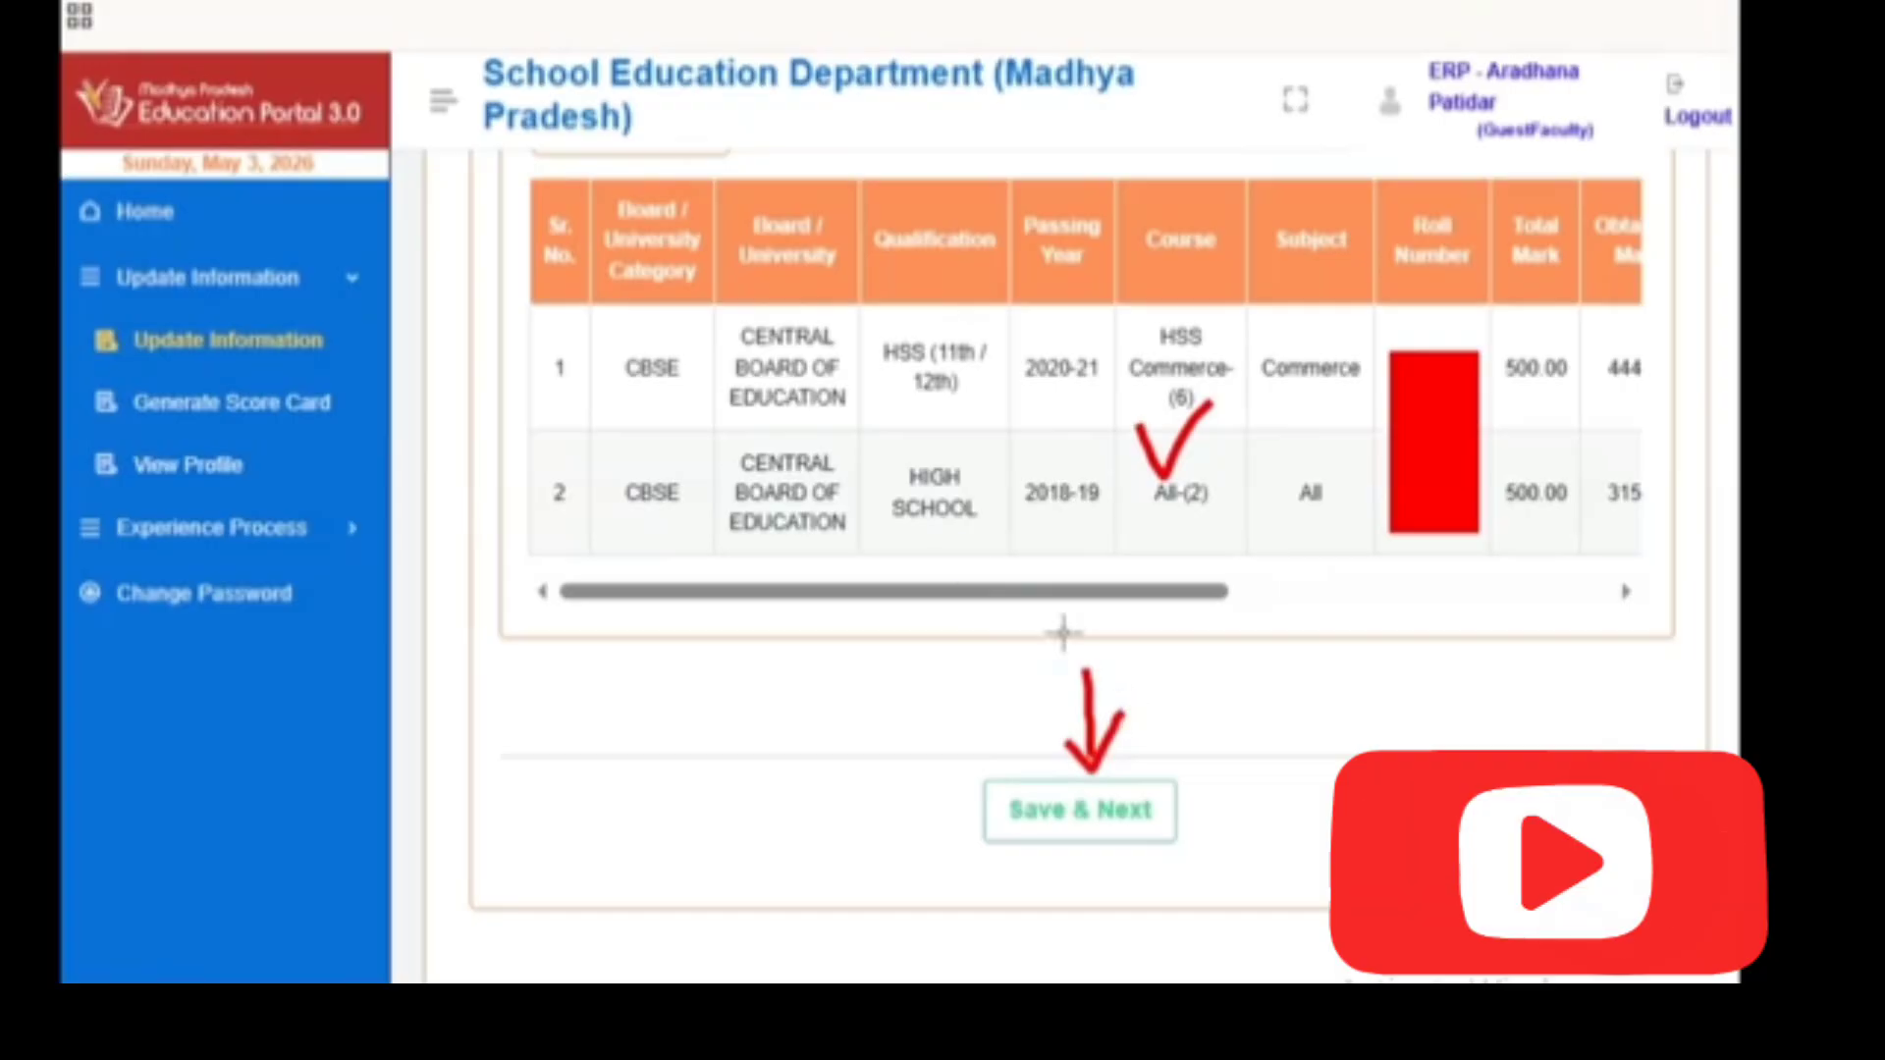
Choose DIPLOMA as the qualification and view the courses offered for it
drag(181, 327, 260, 296)
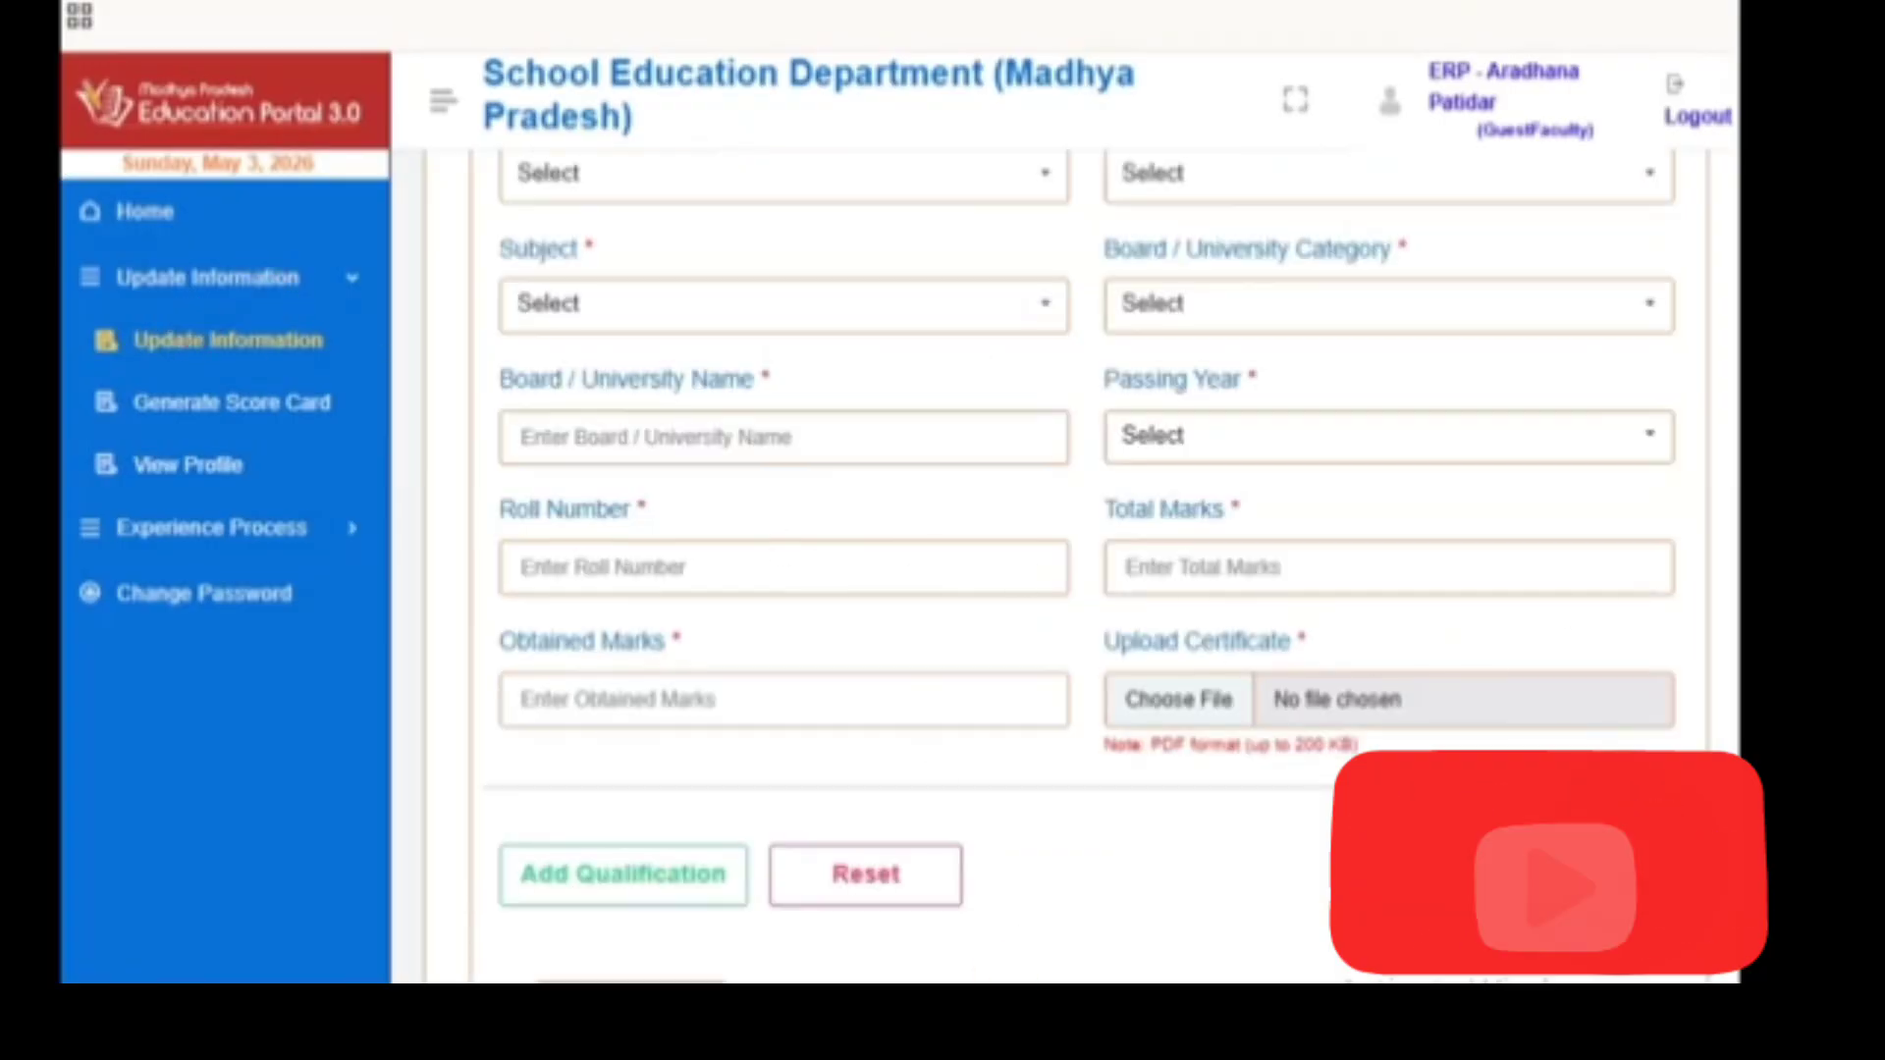
scroll(1021, 569, up, 2)
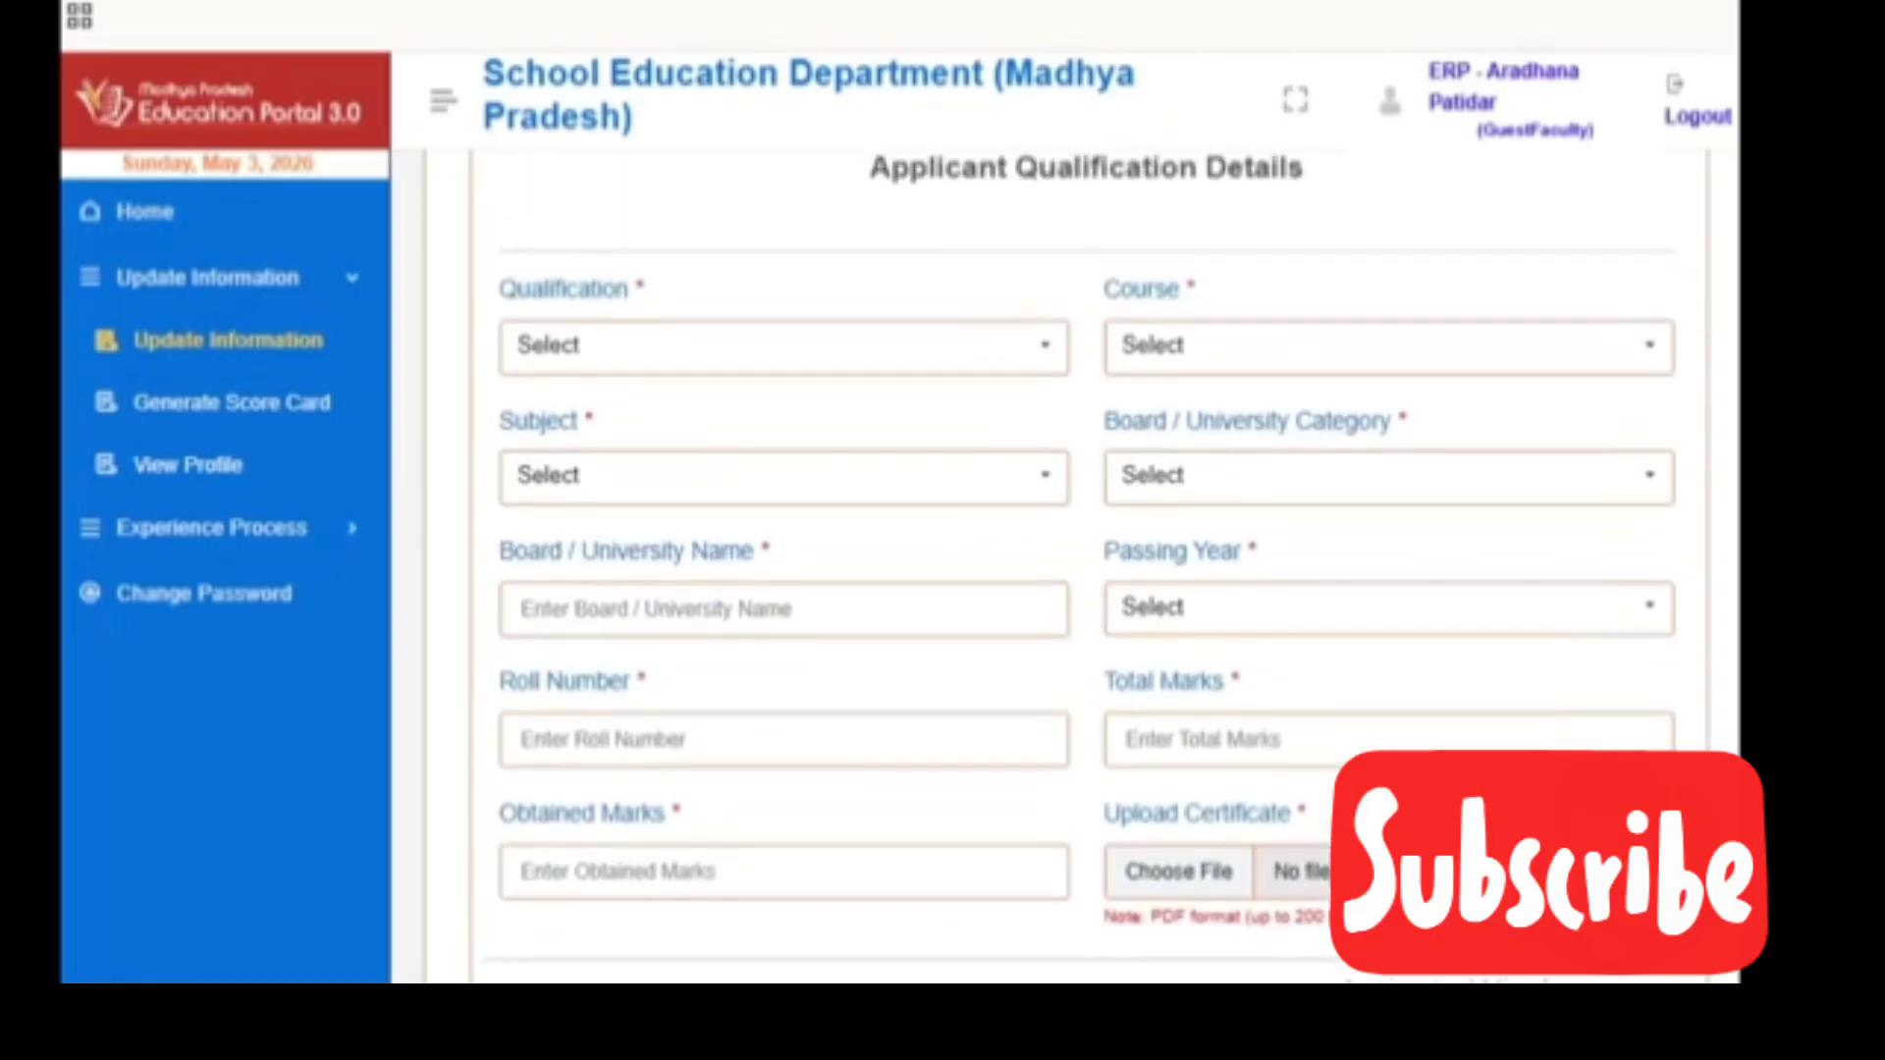
click(650, 346)
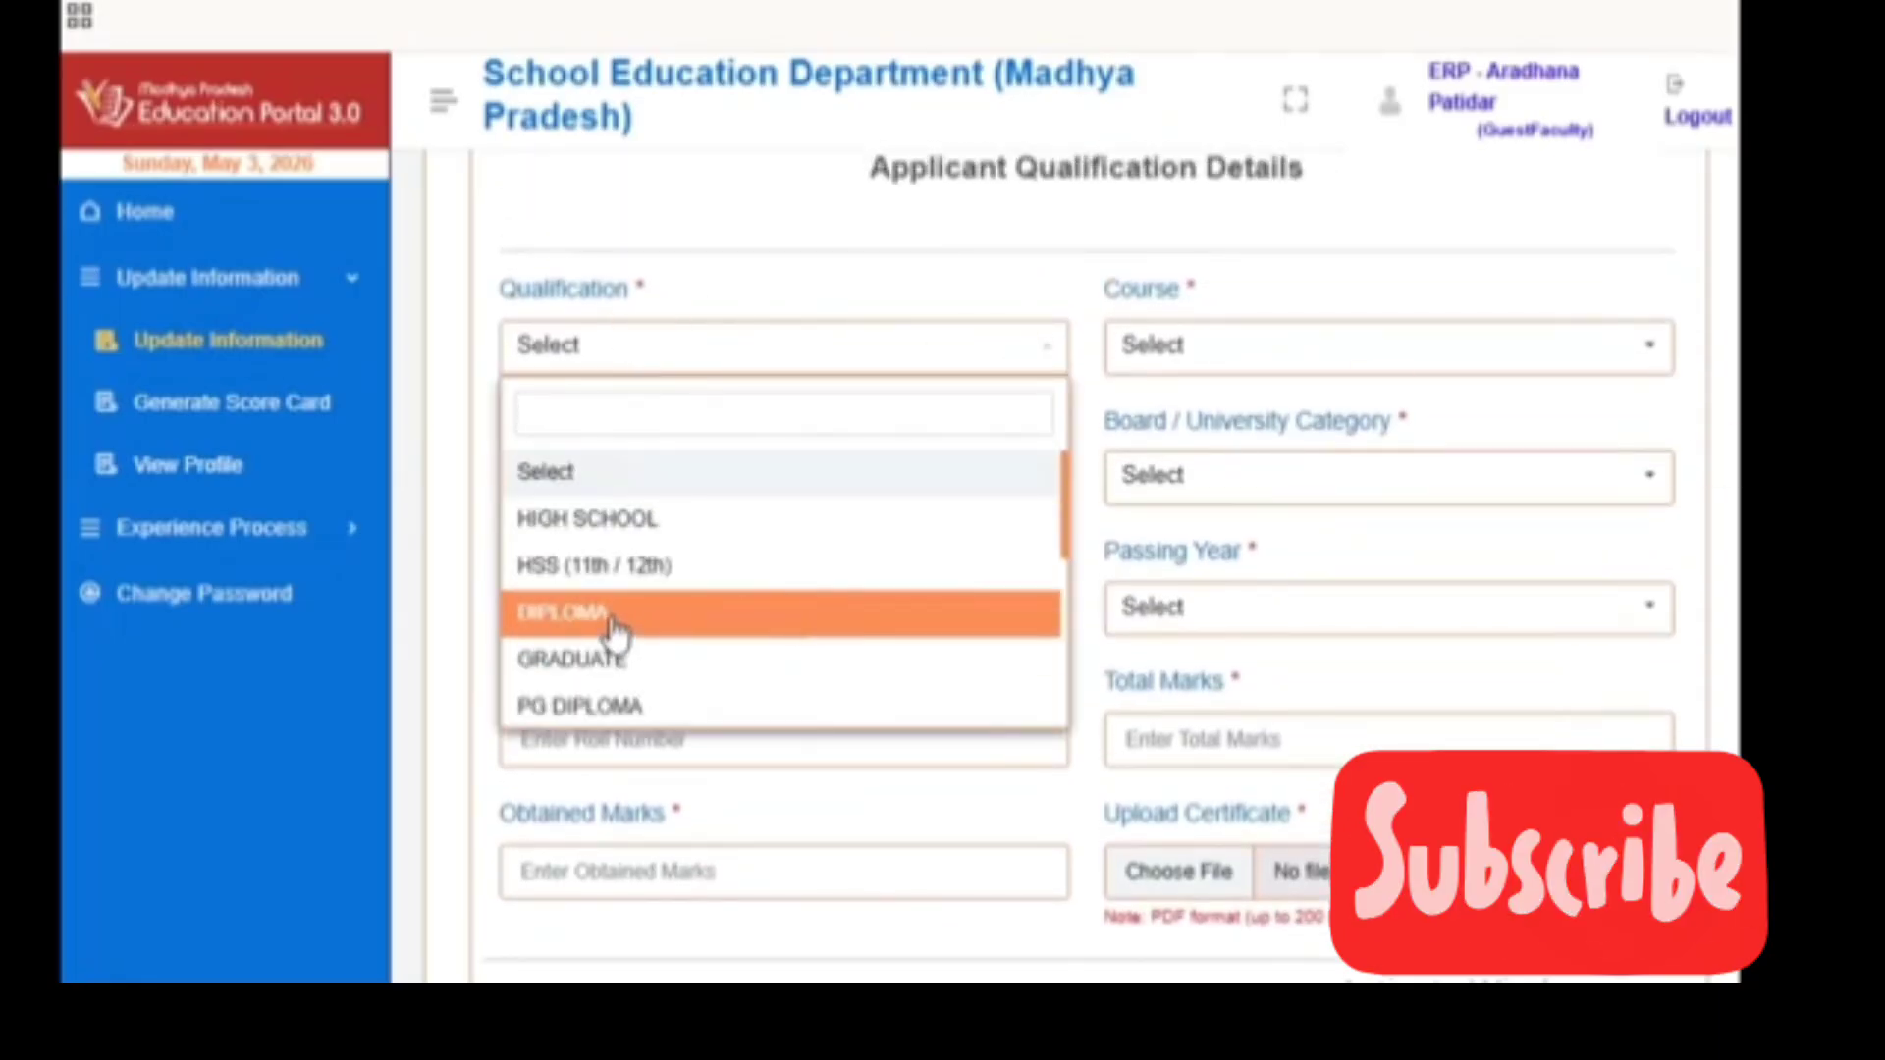
click(615, 625)
click(1306, 345)
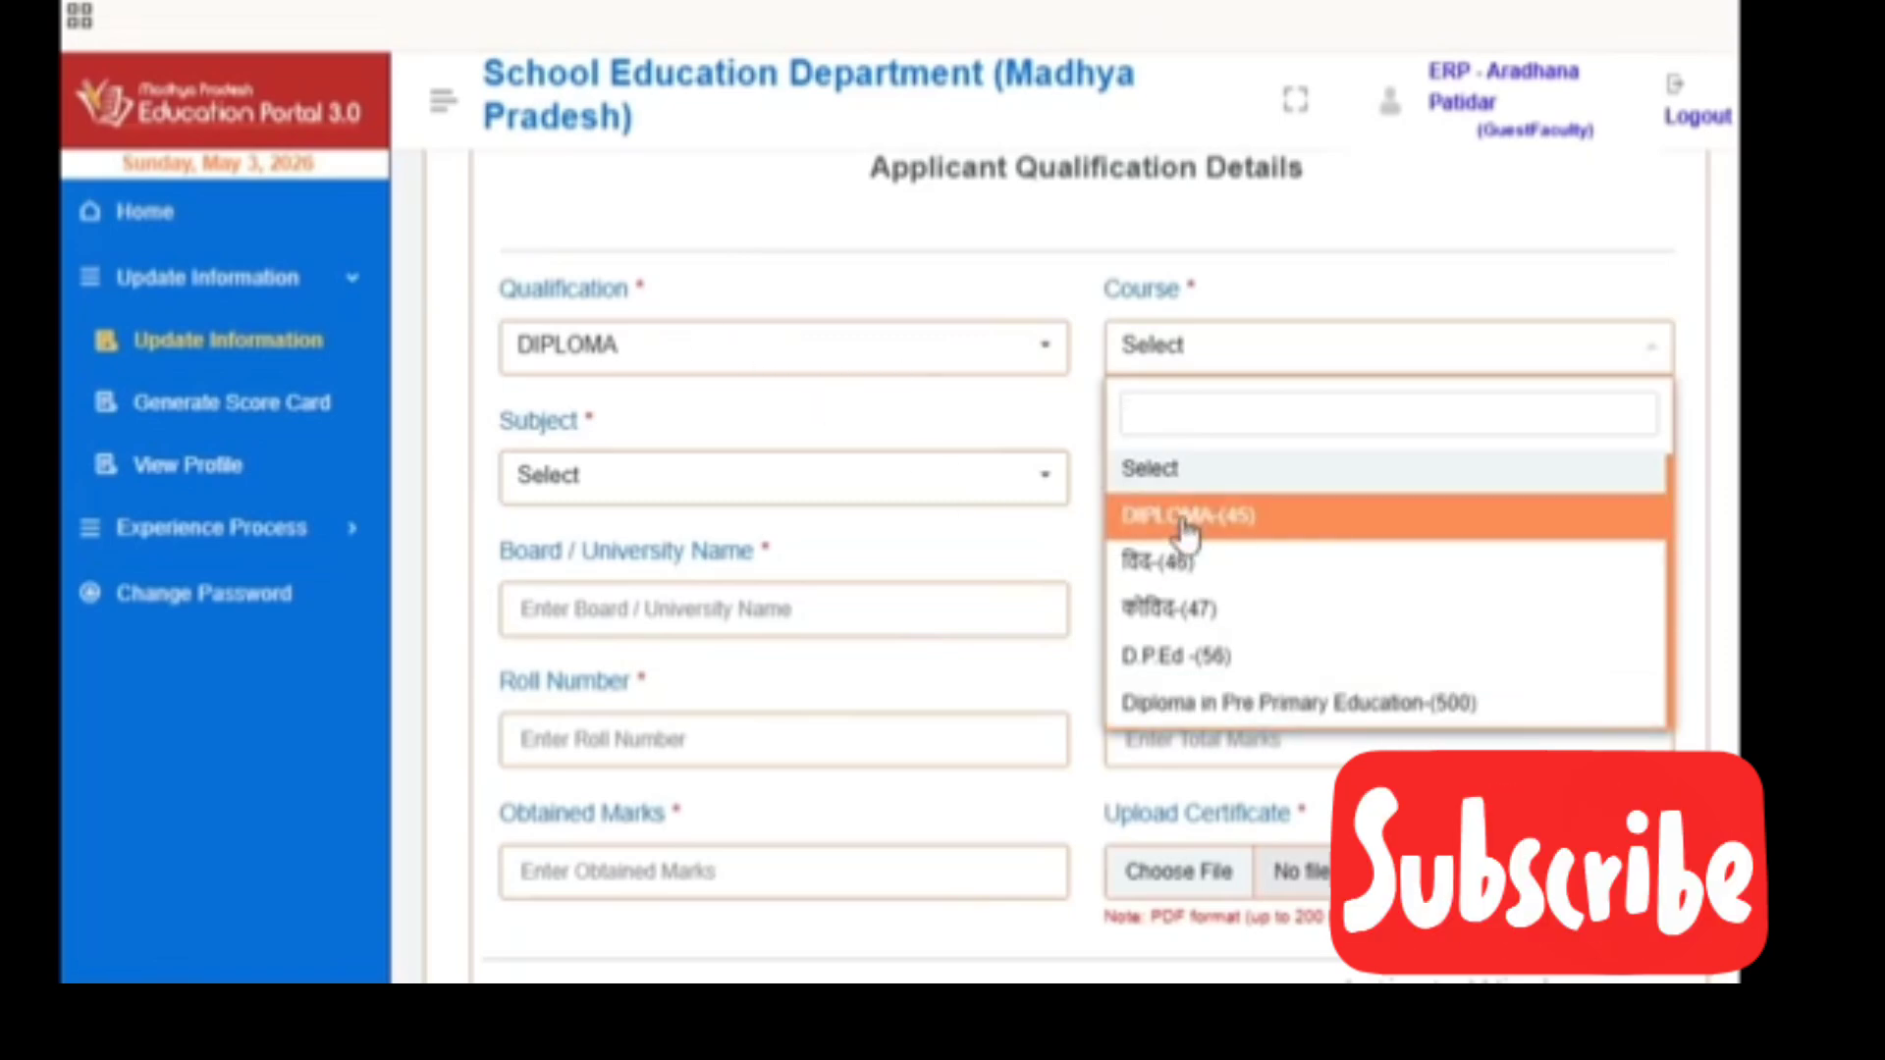
Look through the available qualifications and set the qualification to D. Ed. / D.El.Ed
click(783, 371)
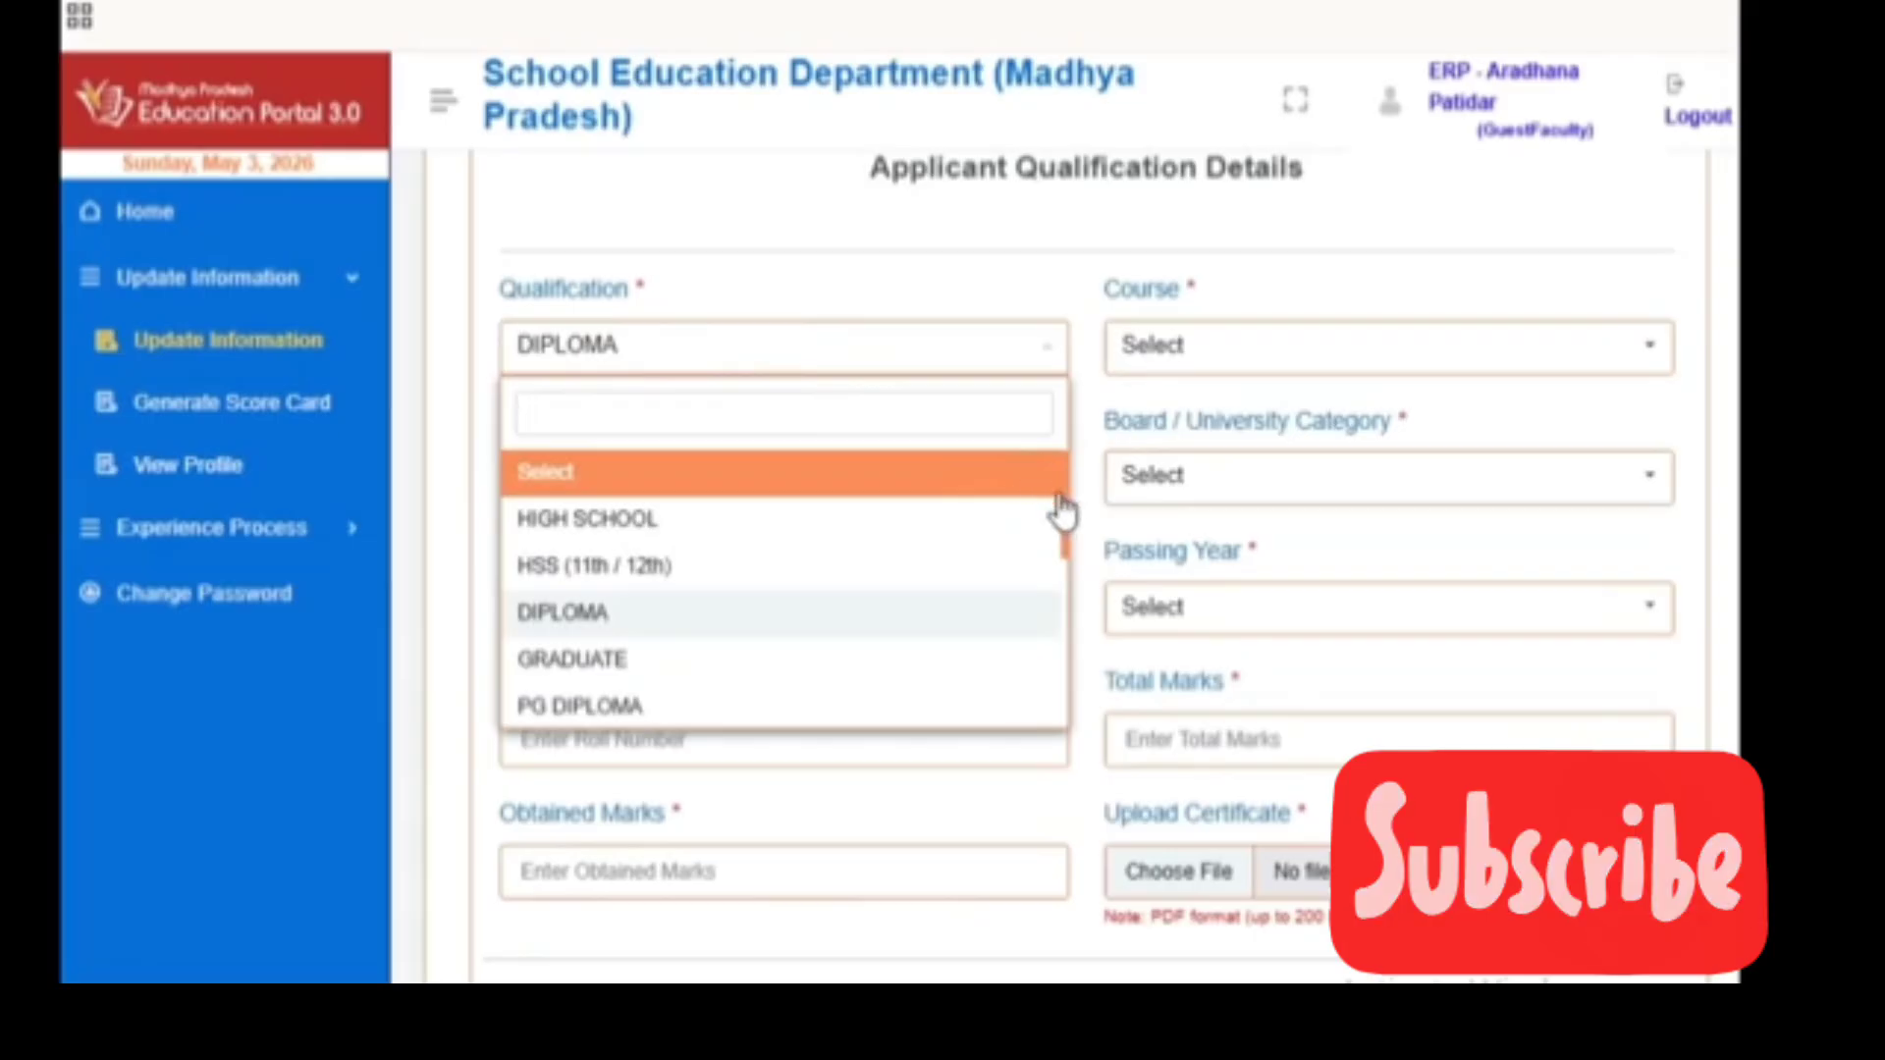
drag(1065, 564, 1077, 652)
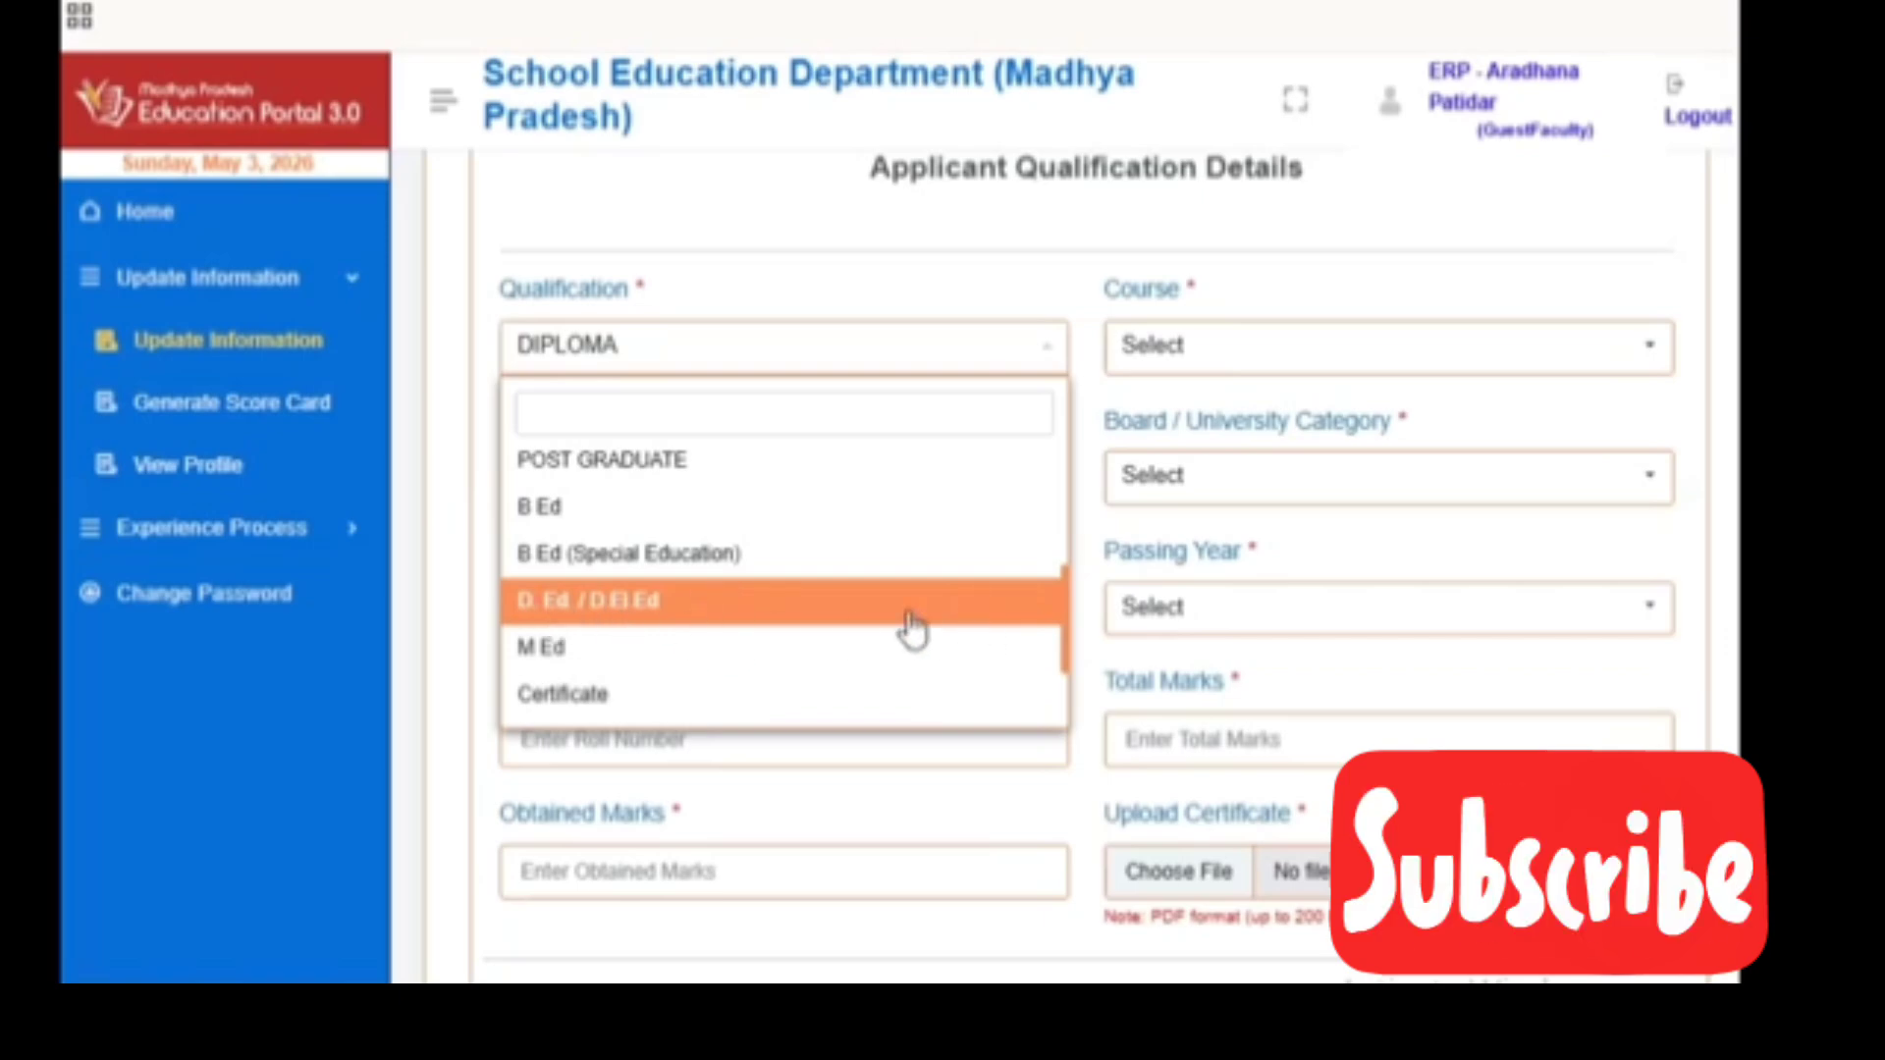
scroll(904, 622, down, 2)
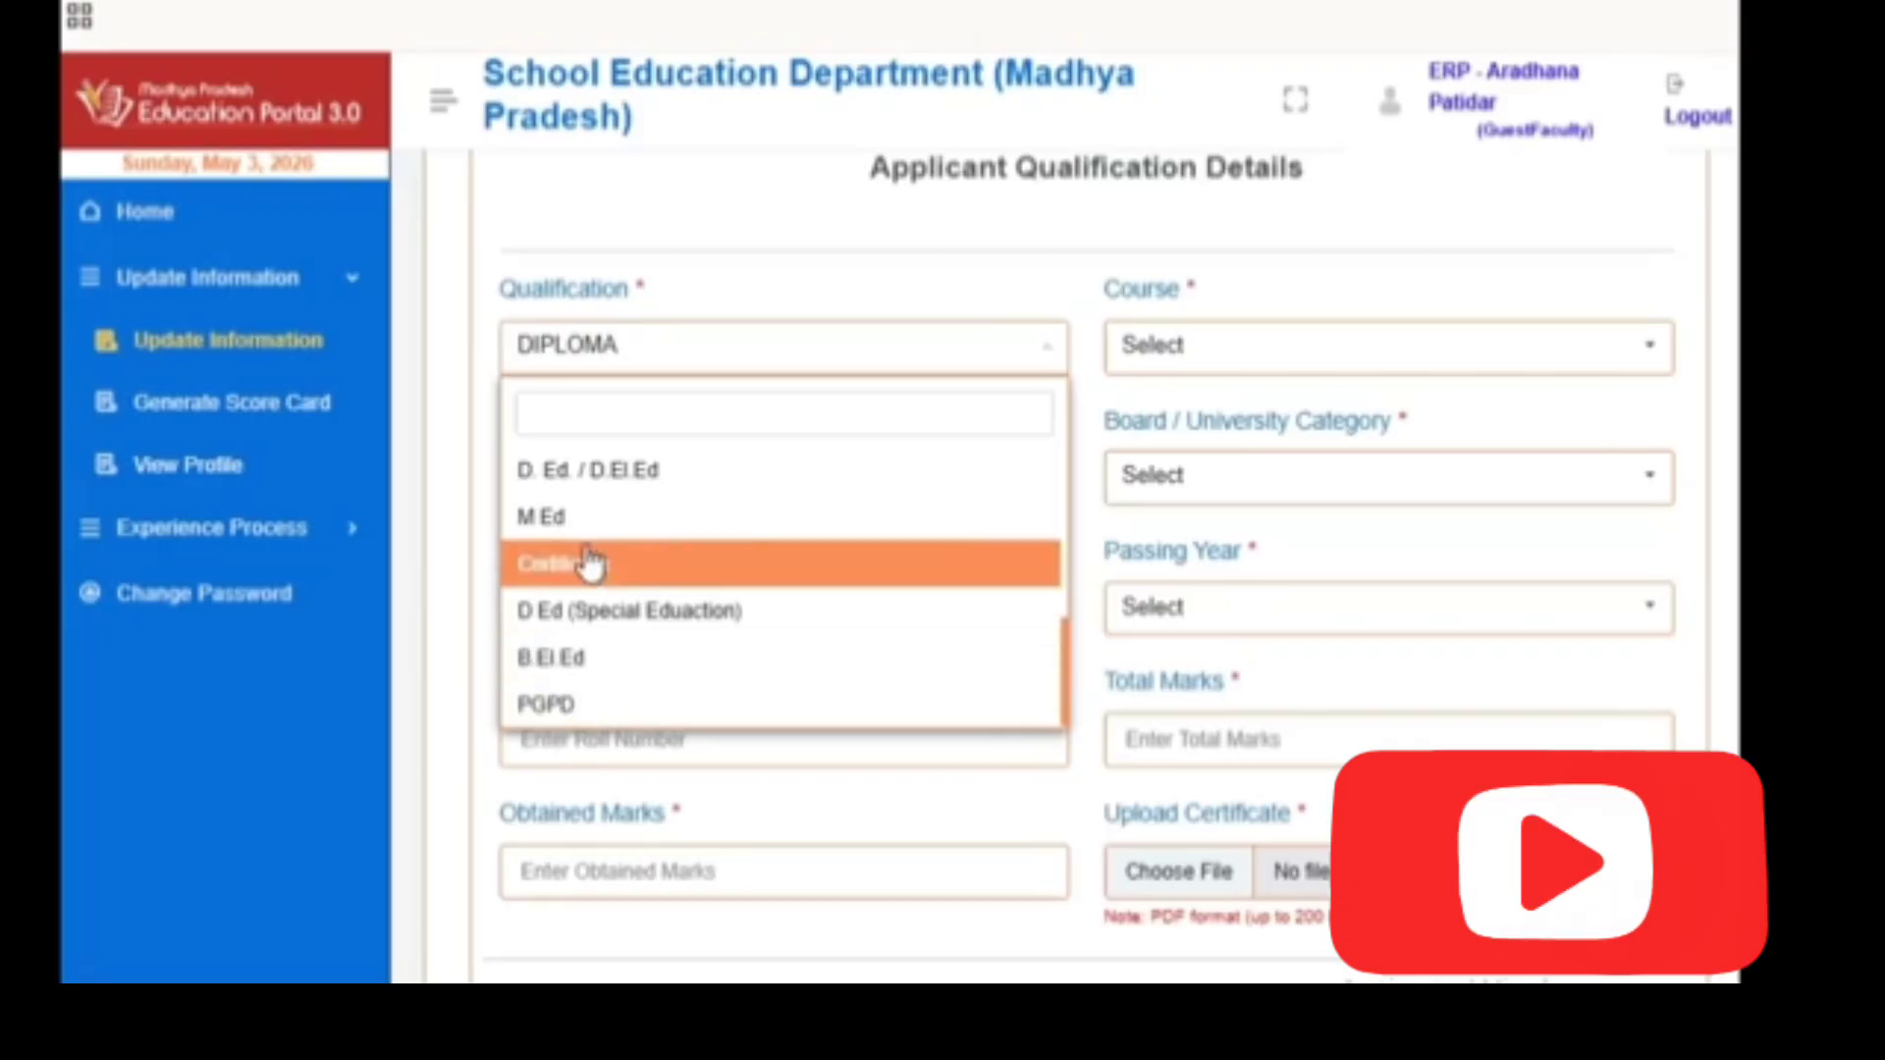
scroll(609, 560, up, 4)
scroll(623, 621, down, 10)
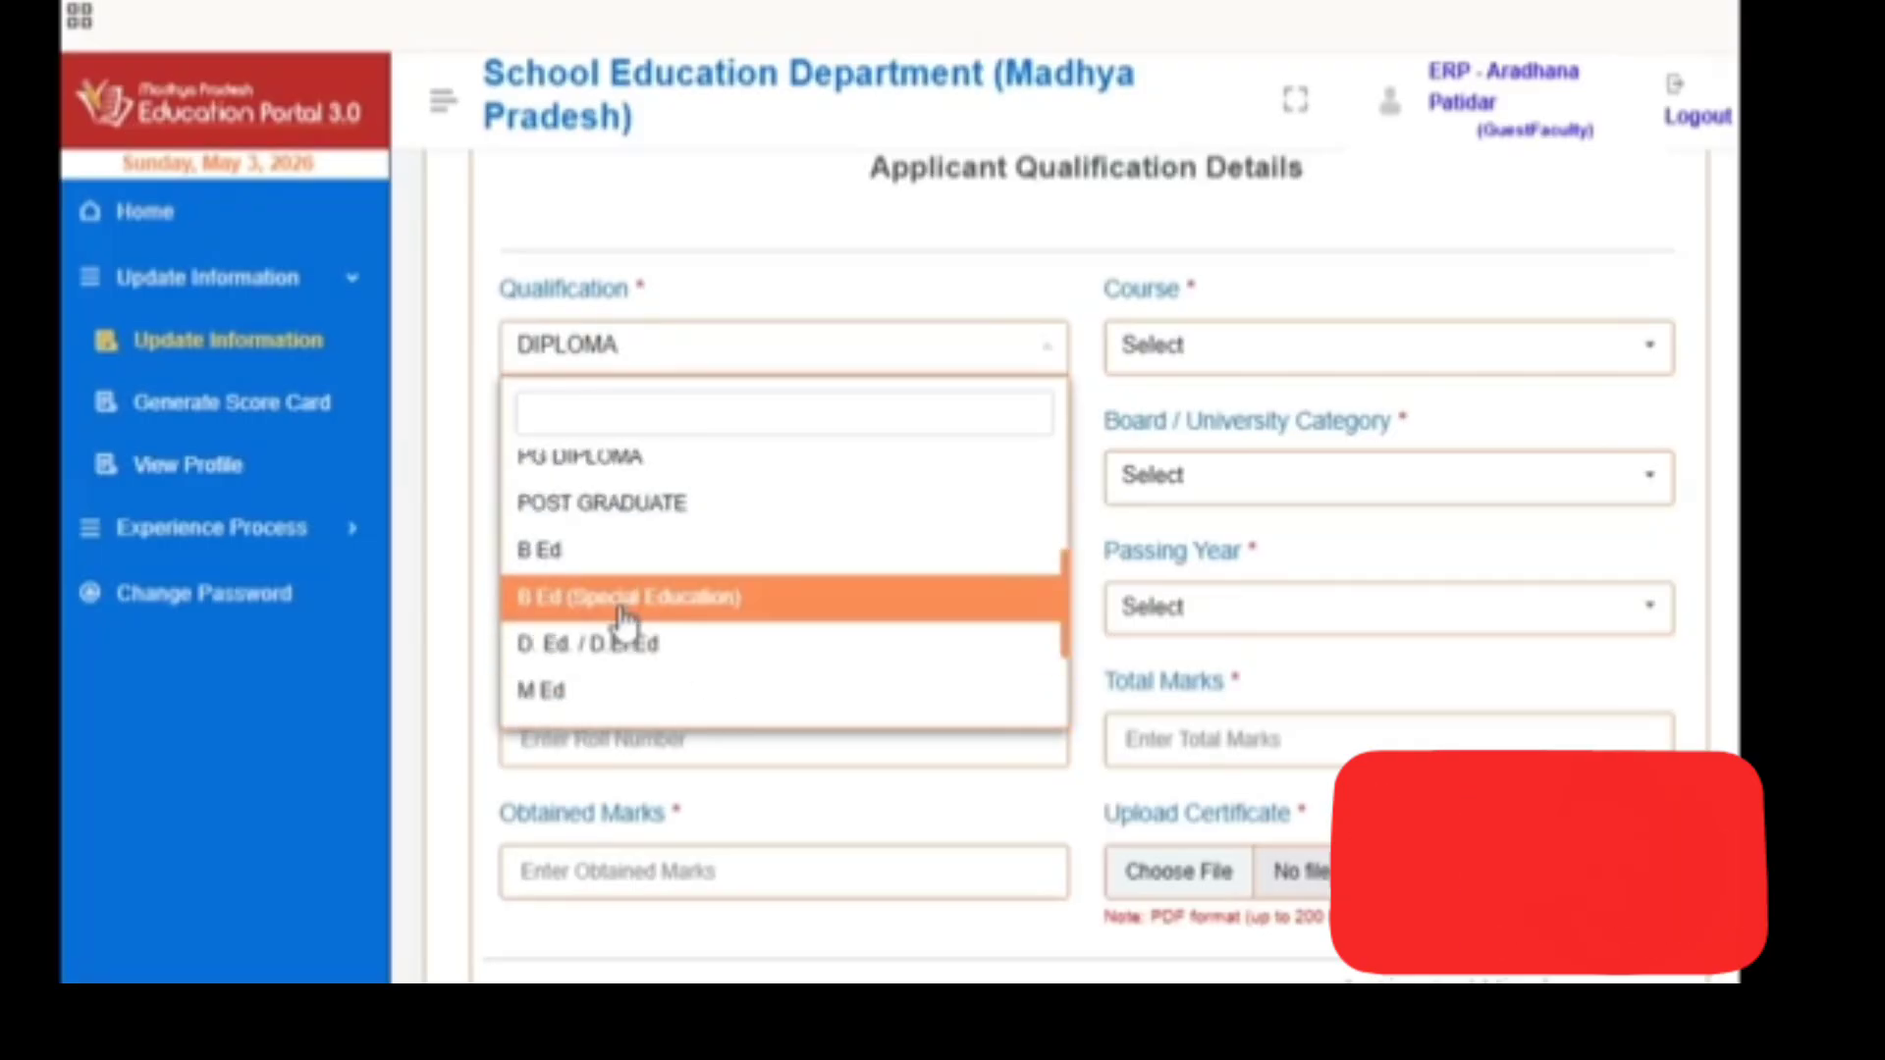
scroll(638, 589, up, 3)
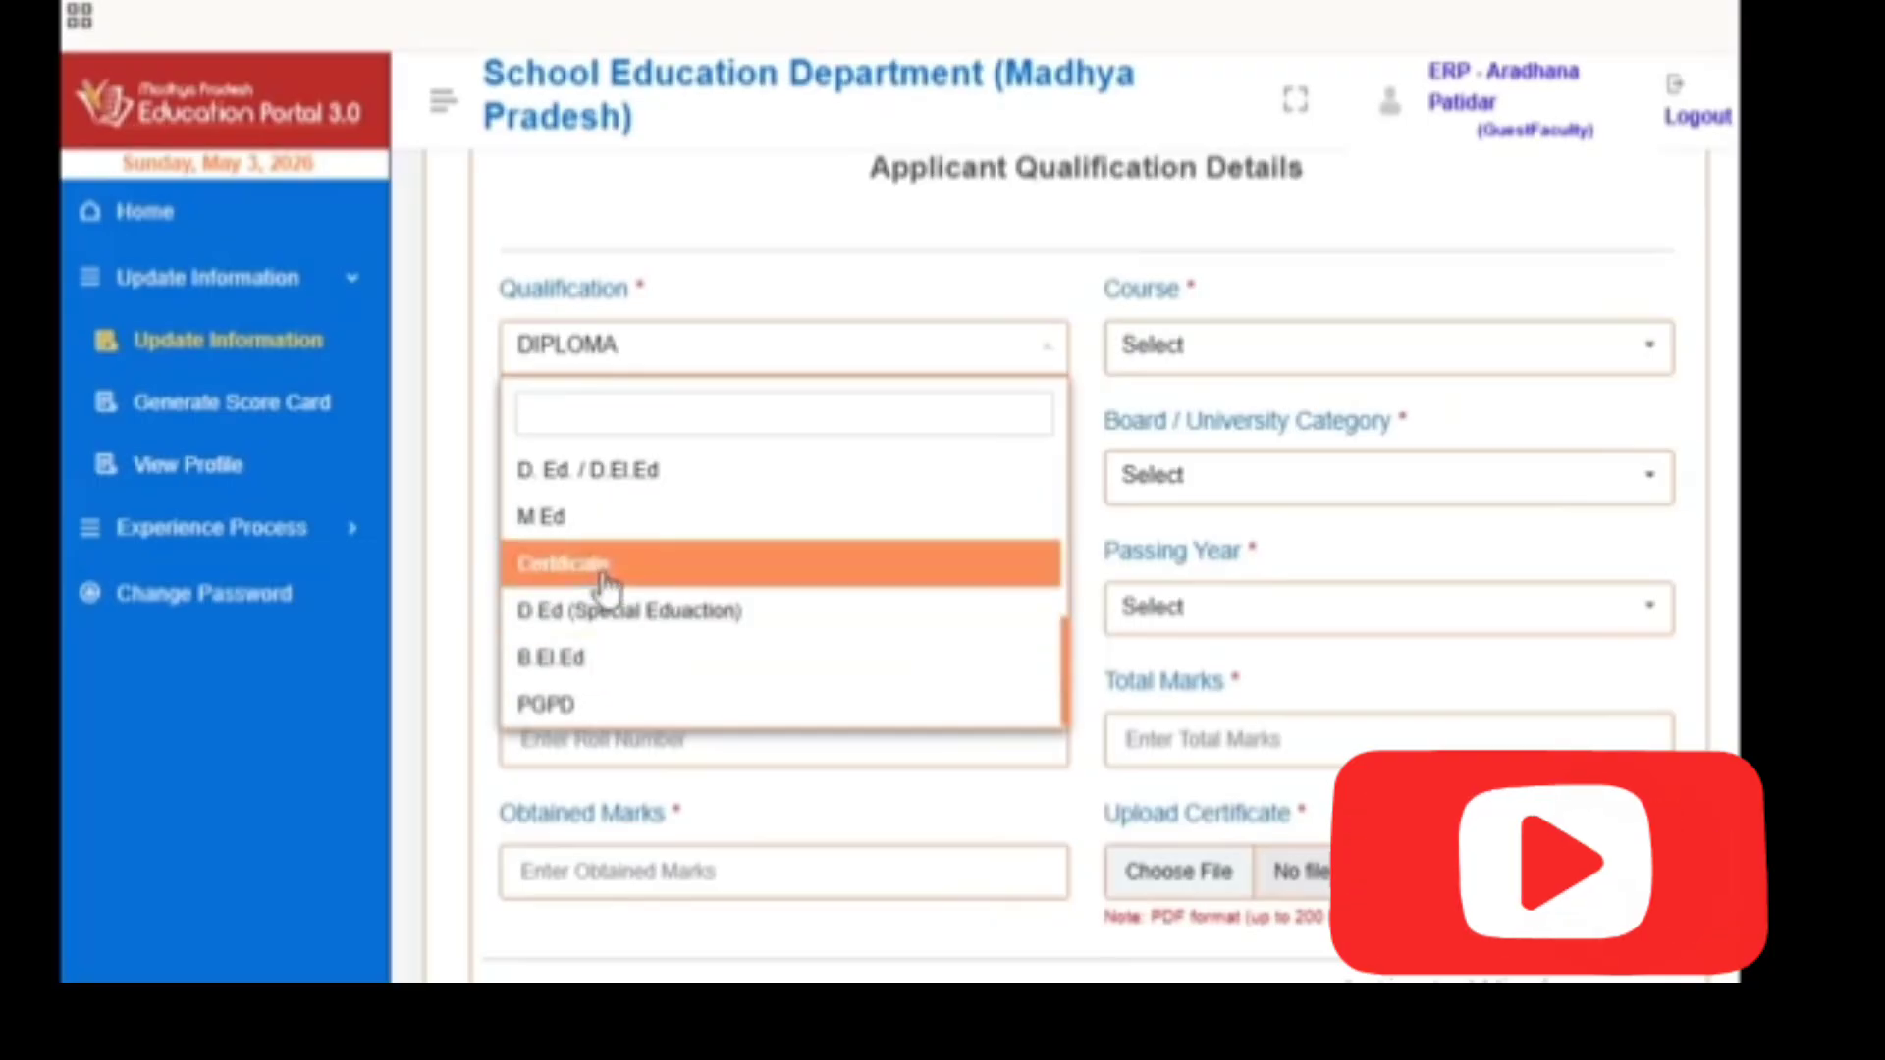
scroll(609, 616, up, 5)
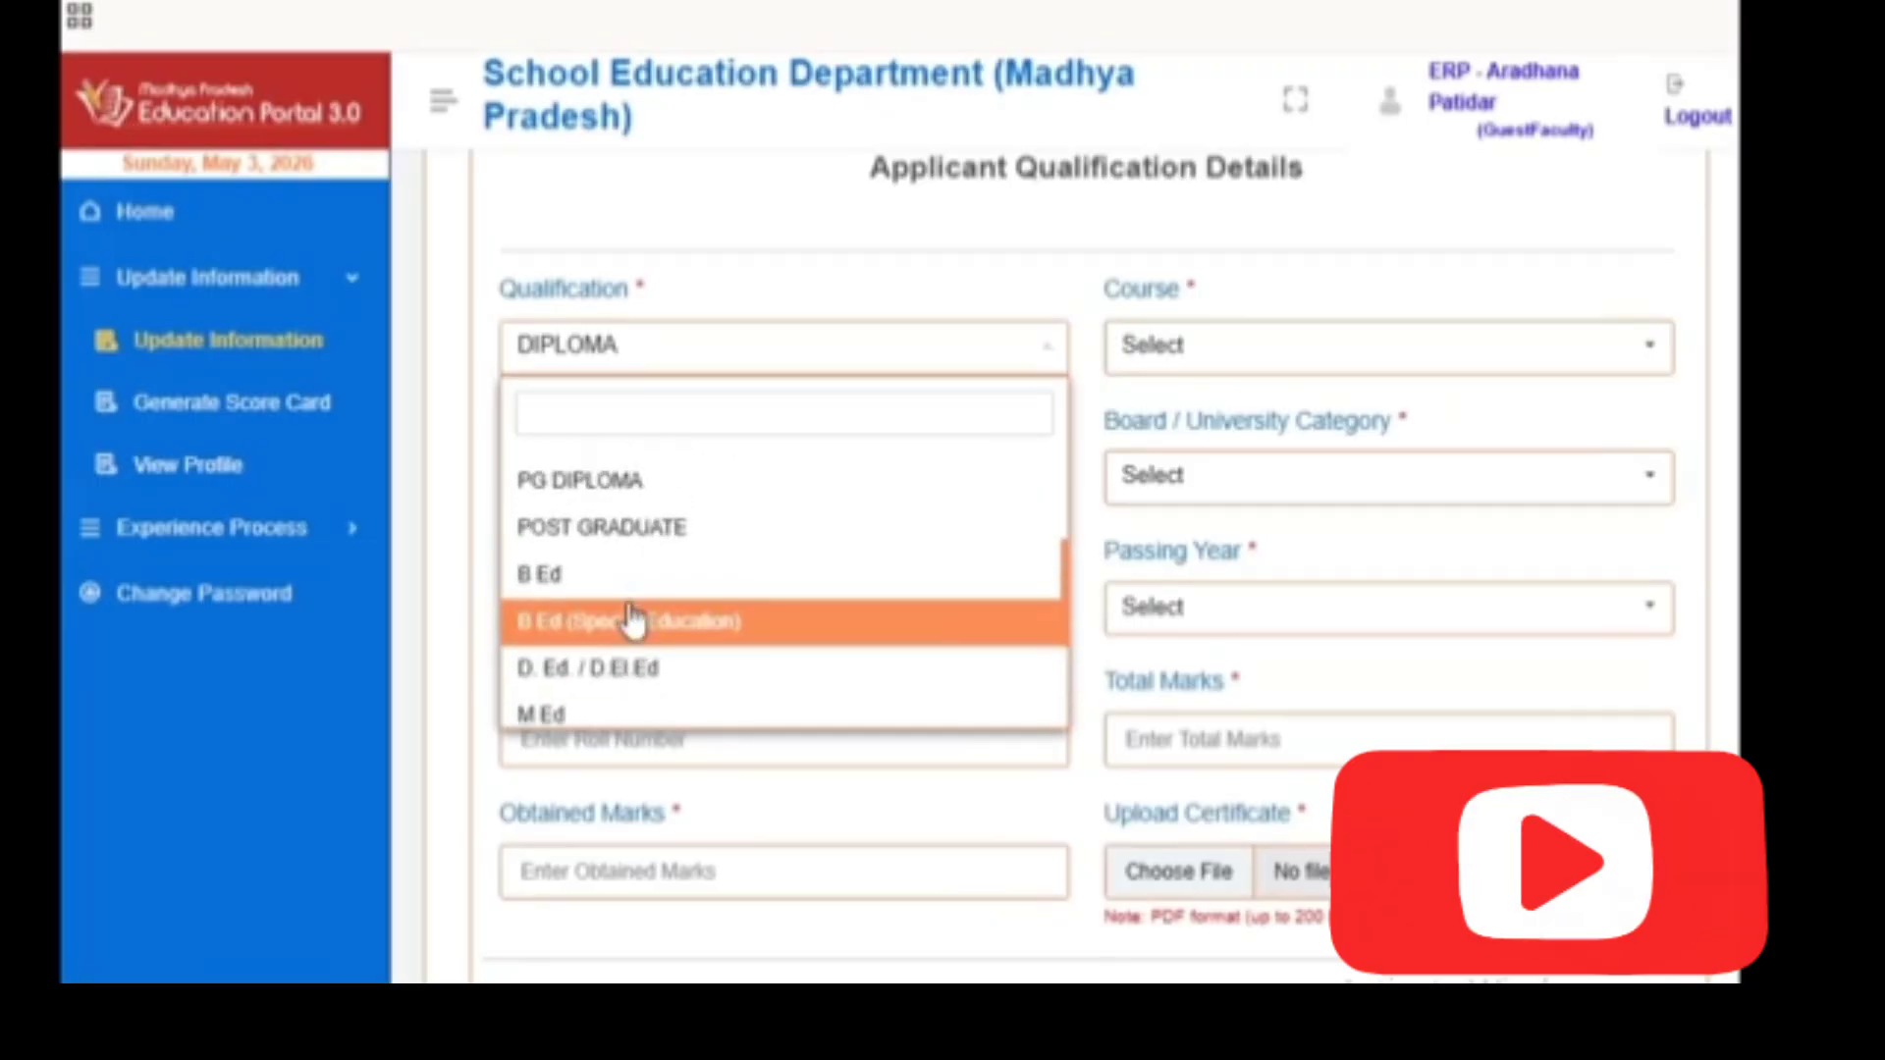
scroll(625, 584, up, 2)
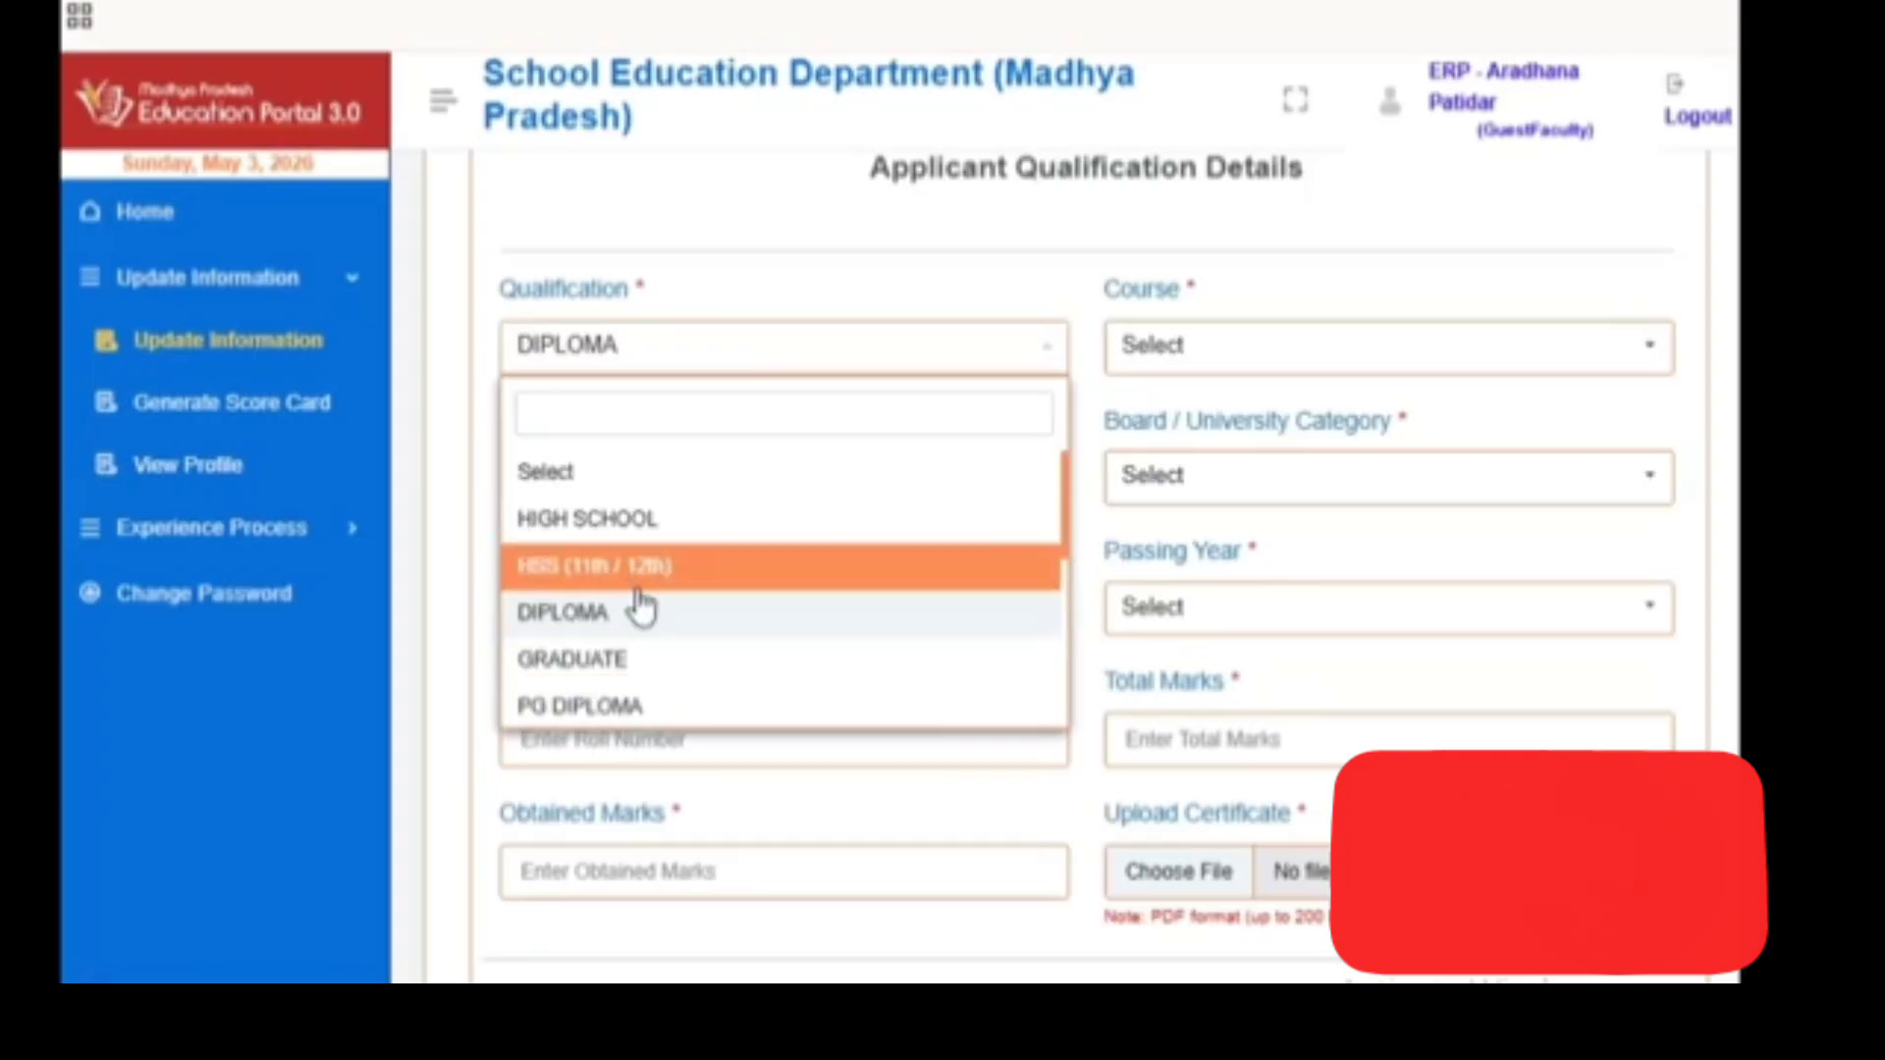
scroll(638, 599, down, 4)
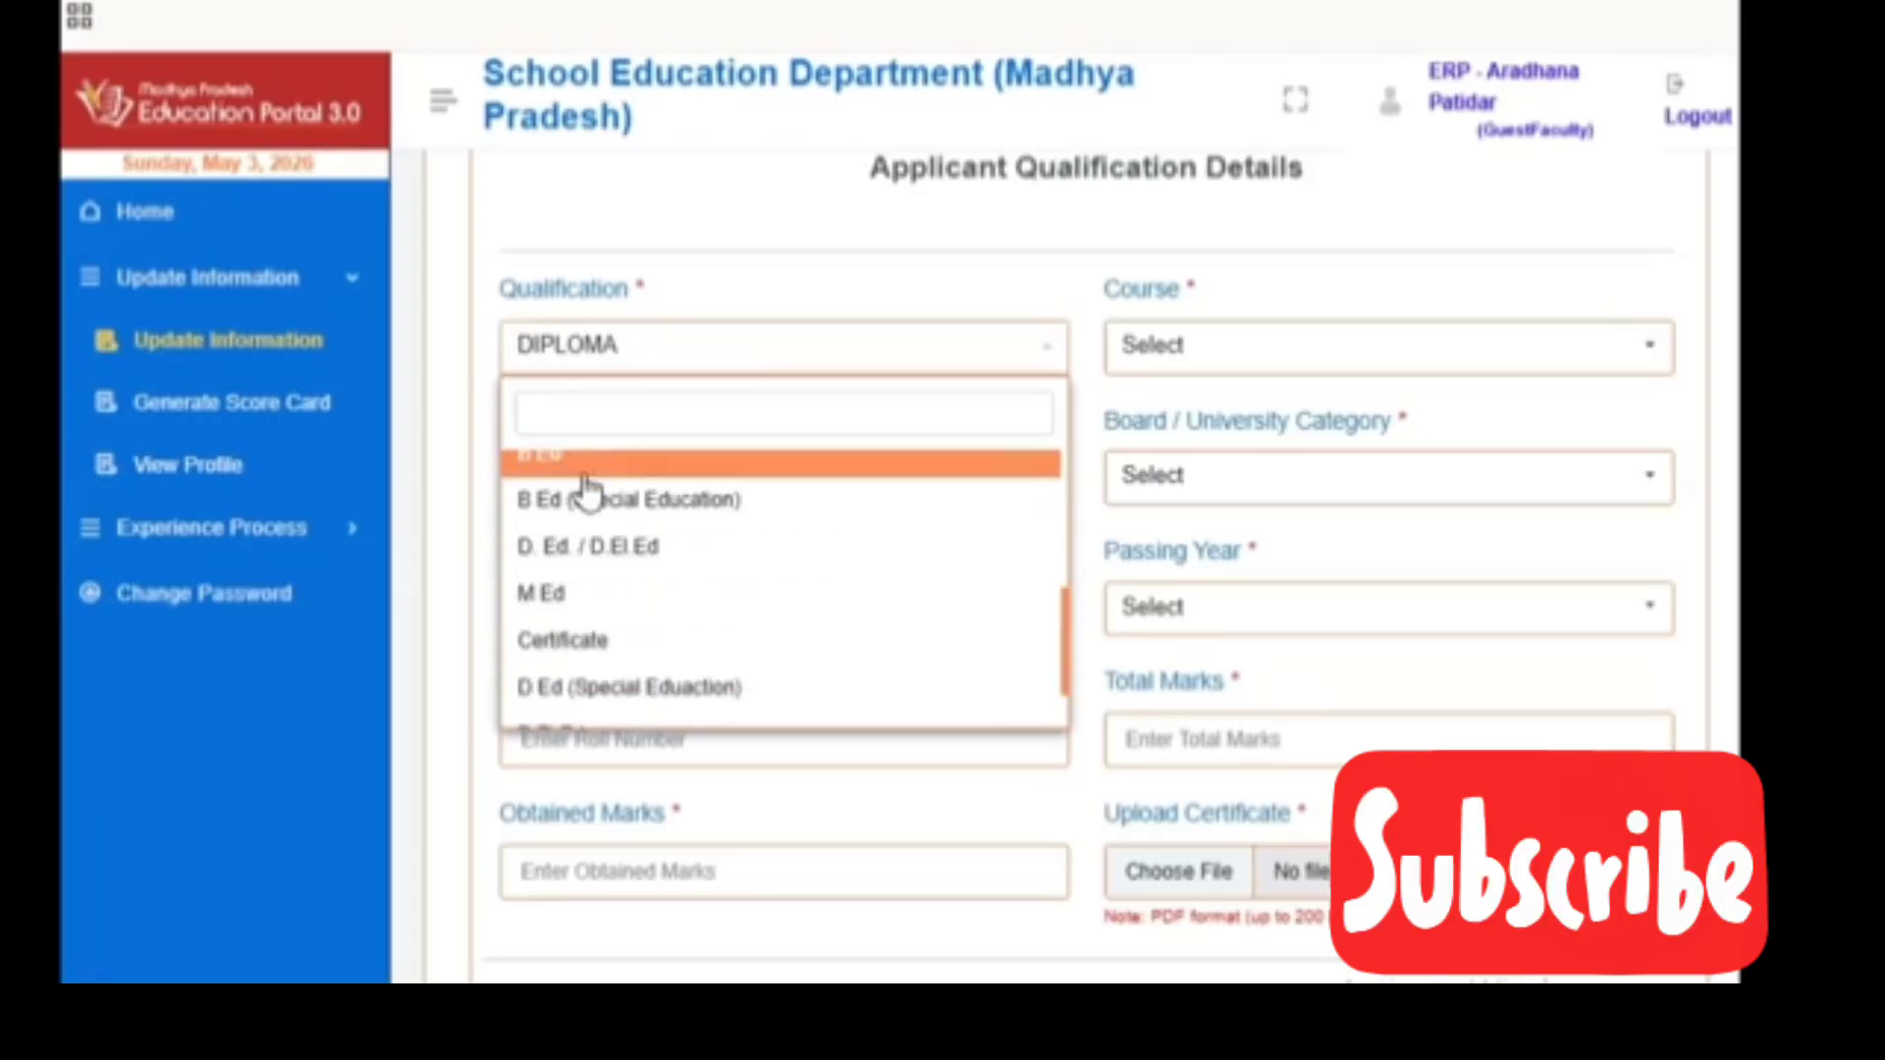
scroll(625, 564, up, 2)
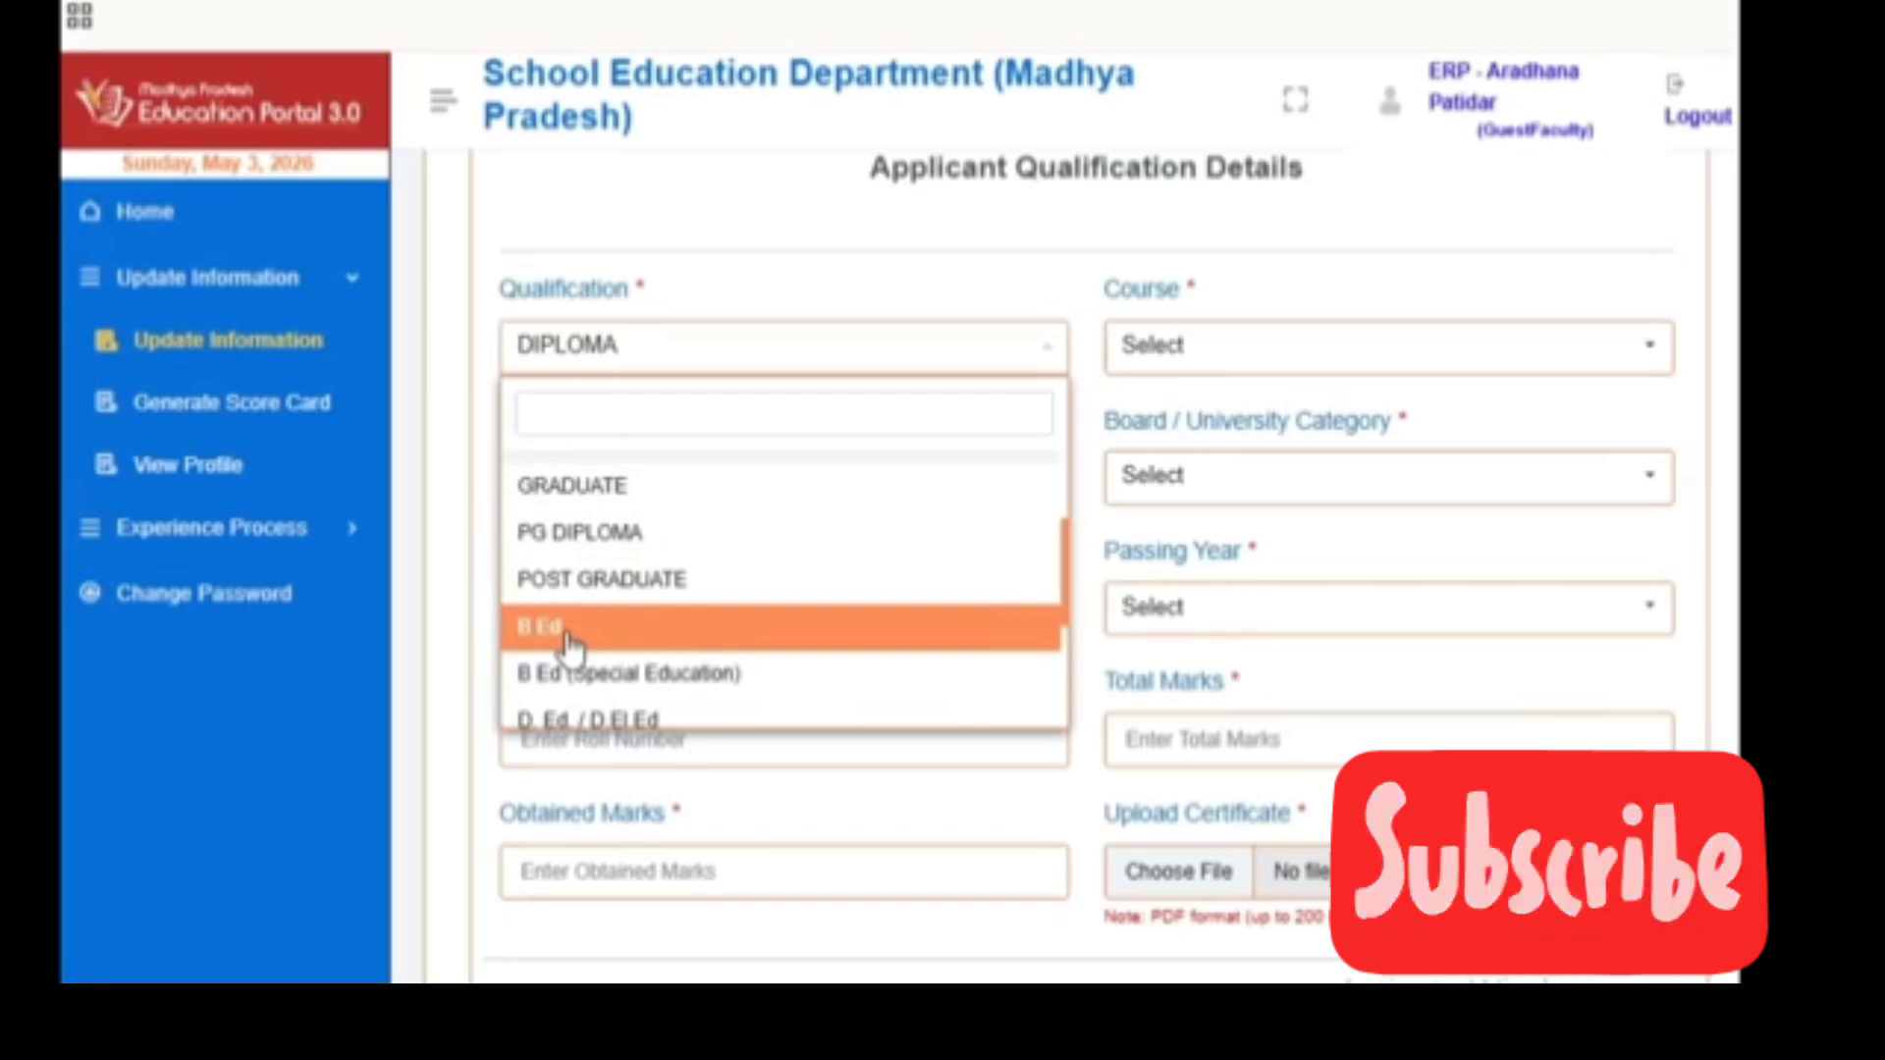
scroll(589, 641, down, 2)
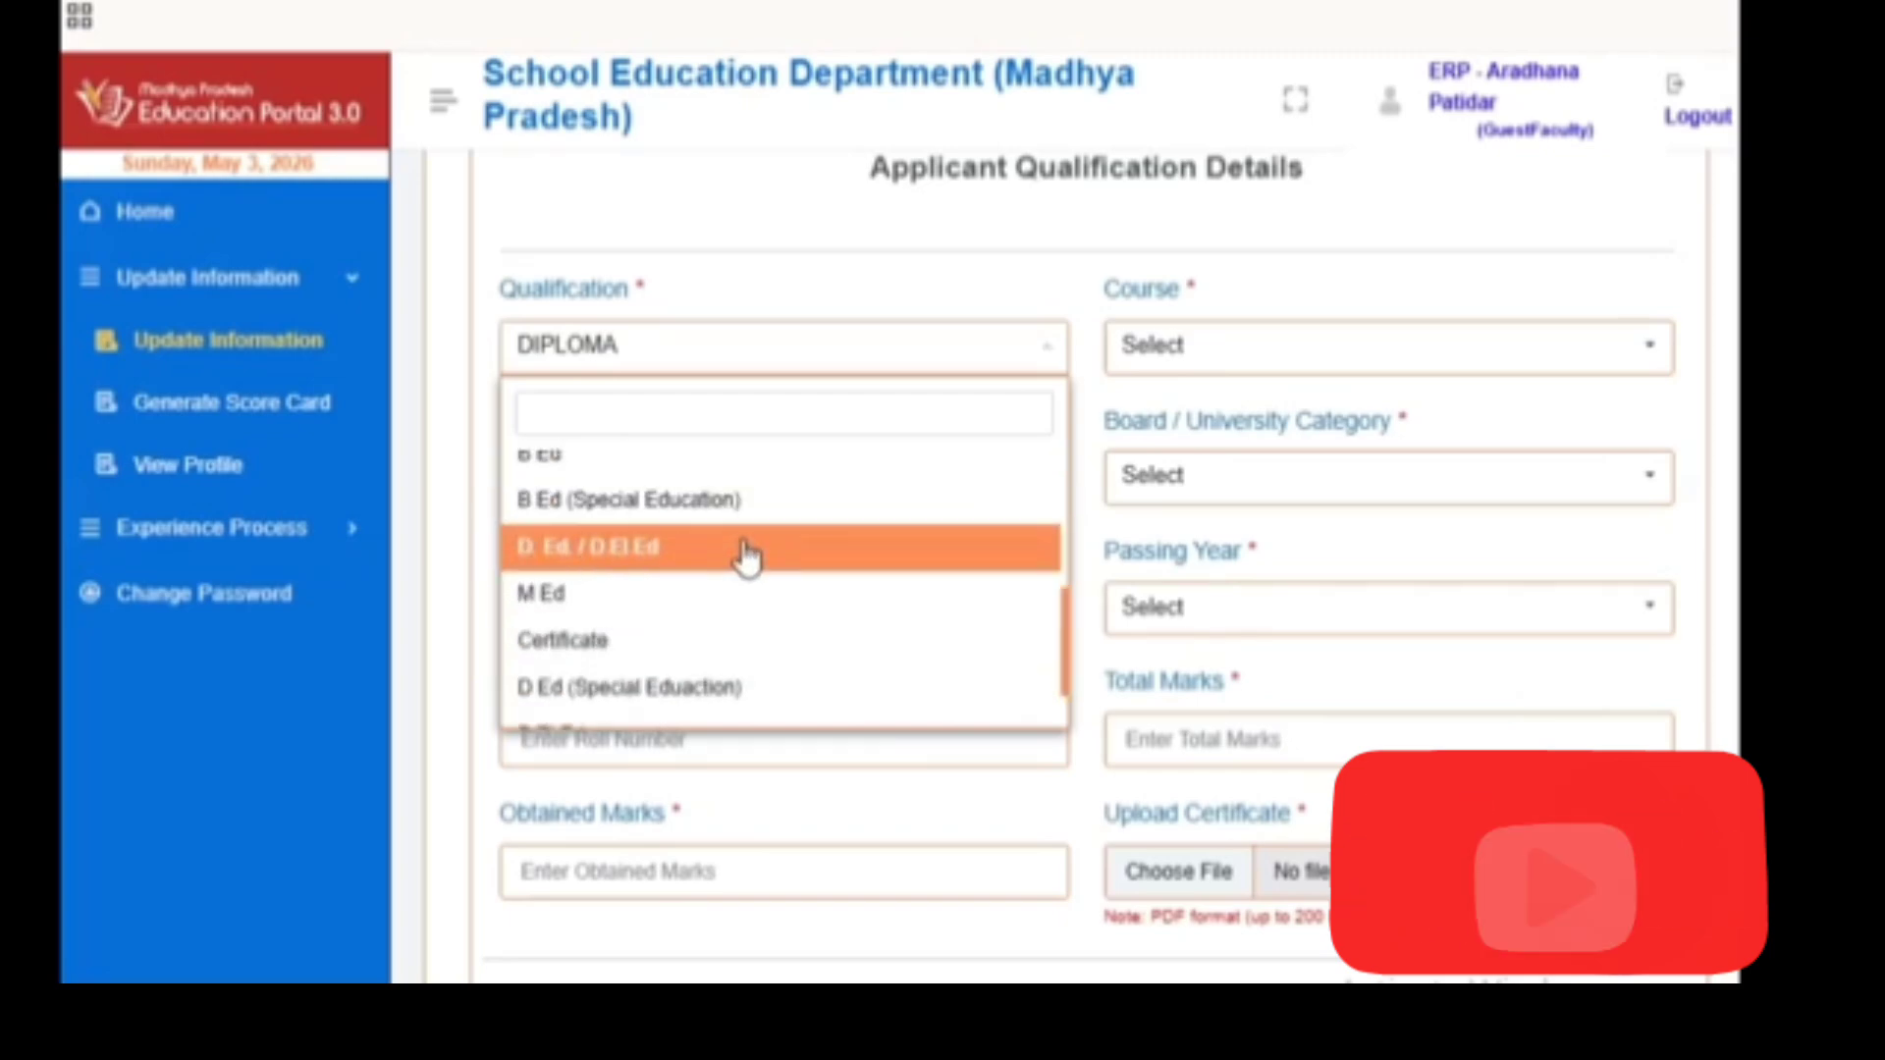
click(647, 549)
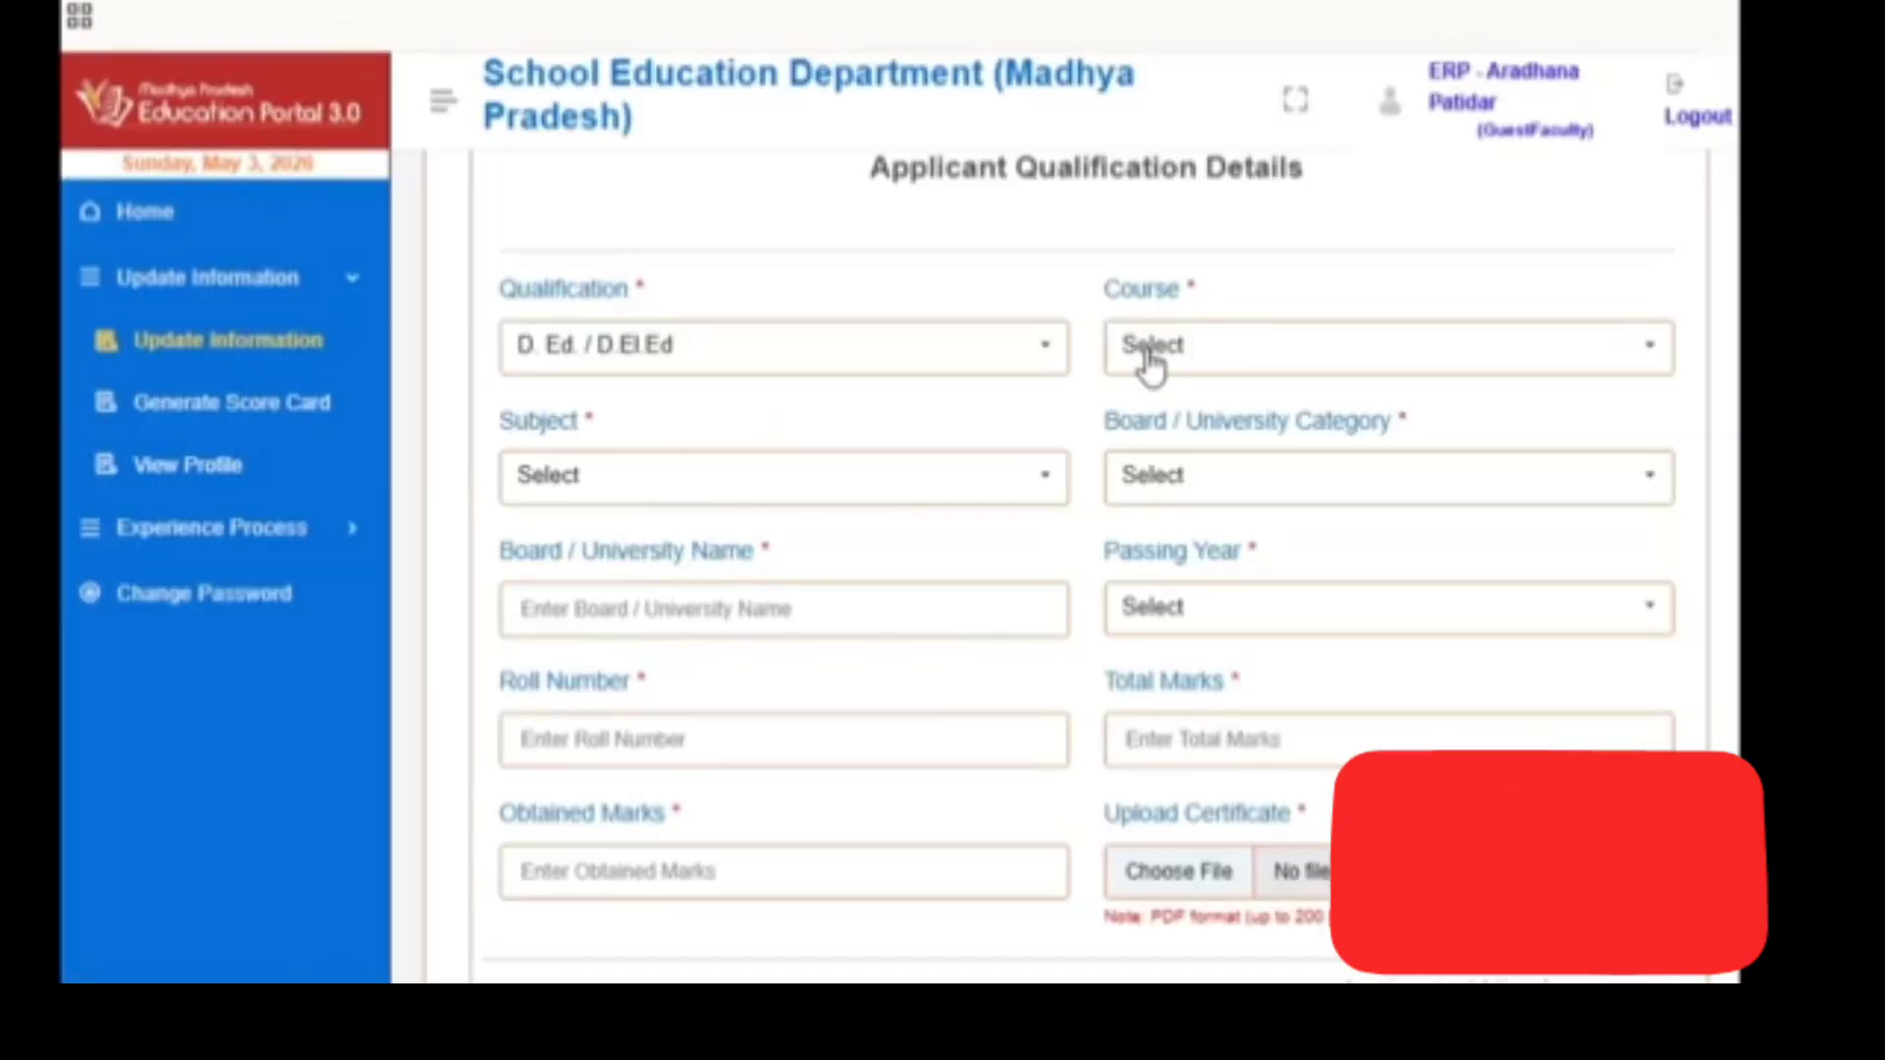
Set the course to D. Ed. / D.El.Ed-(14) and choose D. Ed. / D.El.Ed as the subject
click(1194, 354)
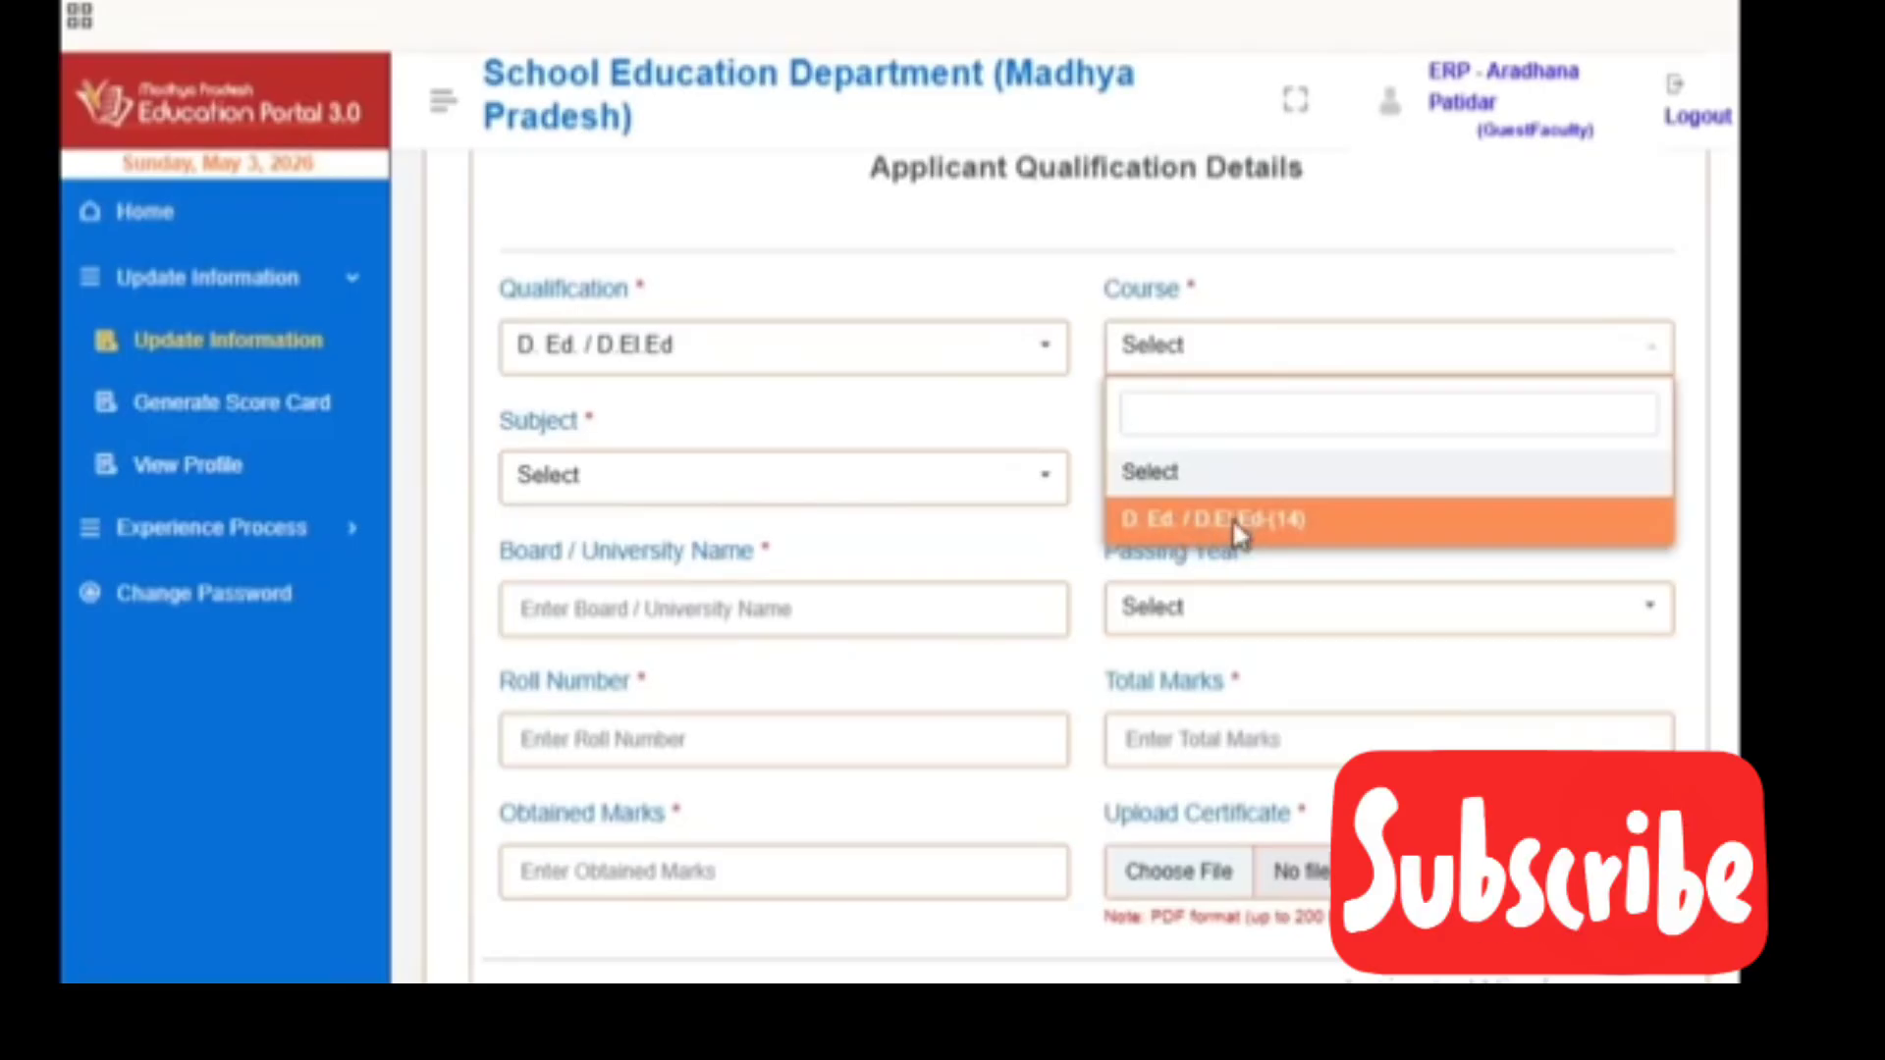
click(1177, 531)
click(638, 500)
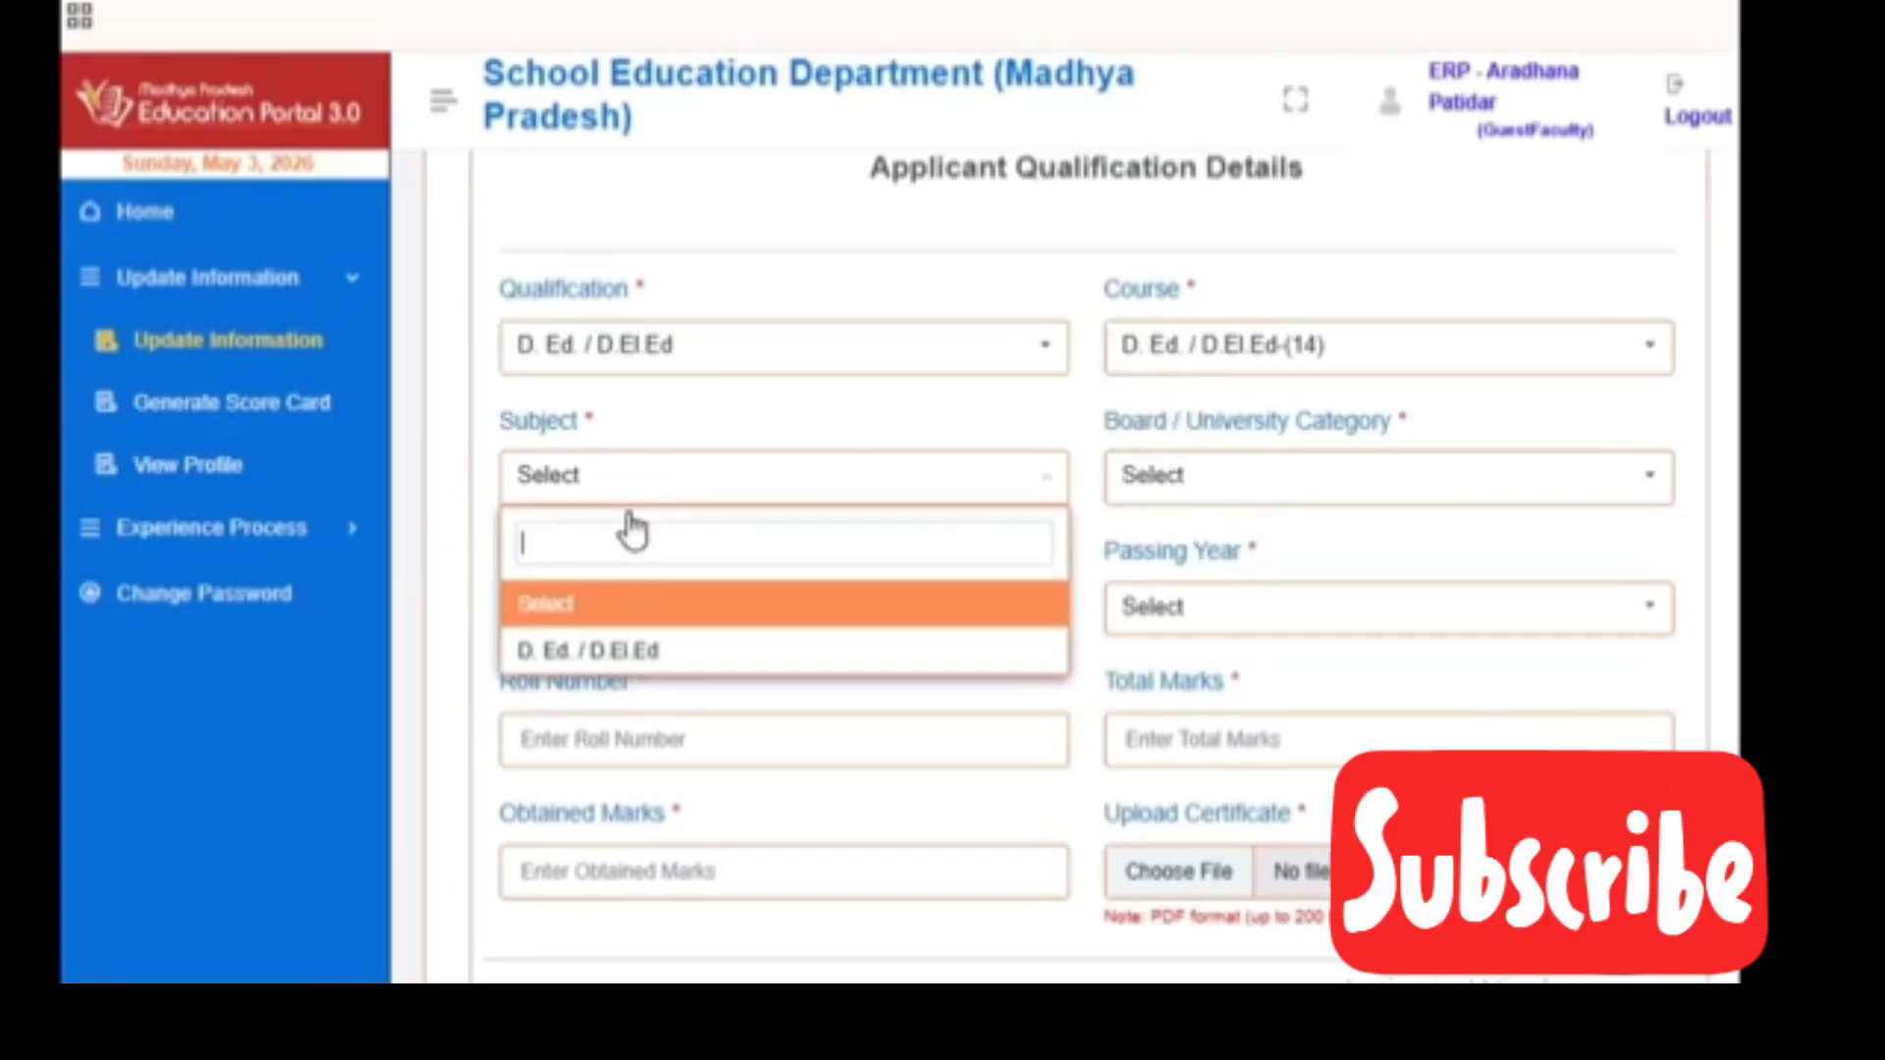
click(601, 651)
Set the board or university category of the D. Ed. / D.El.Ed entry to State Govt. University
click(1162, 491)
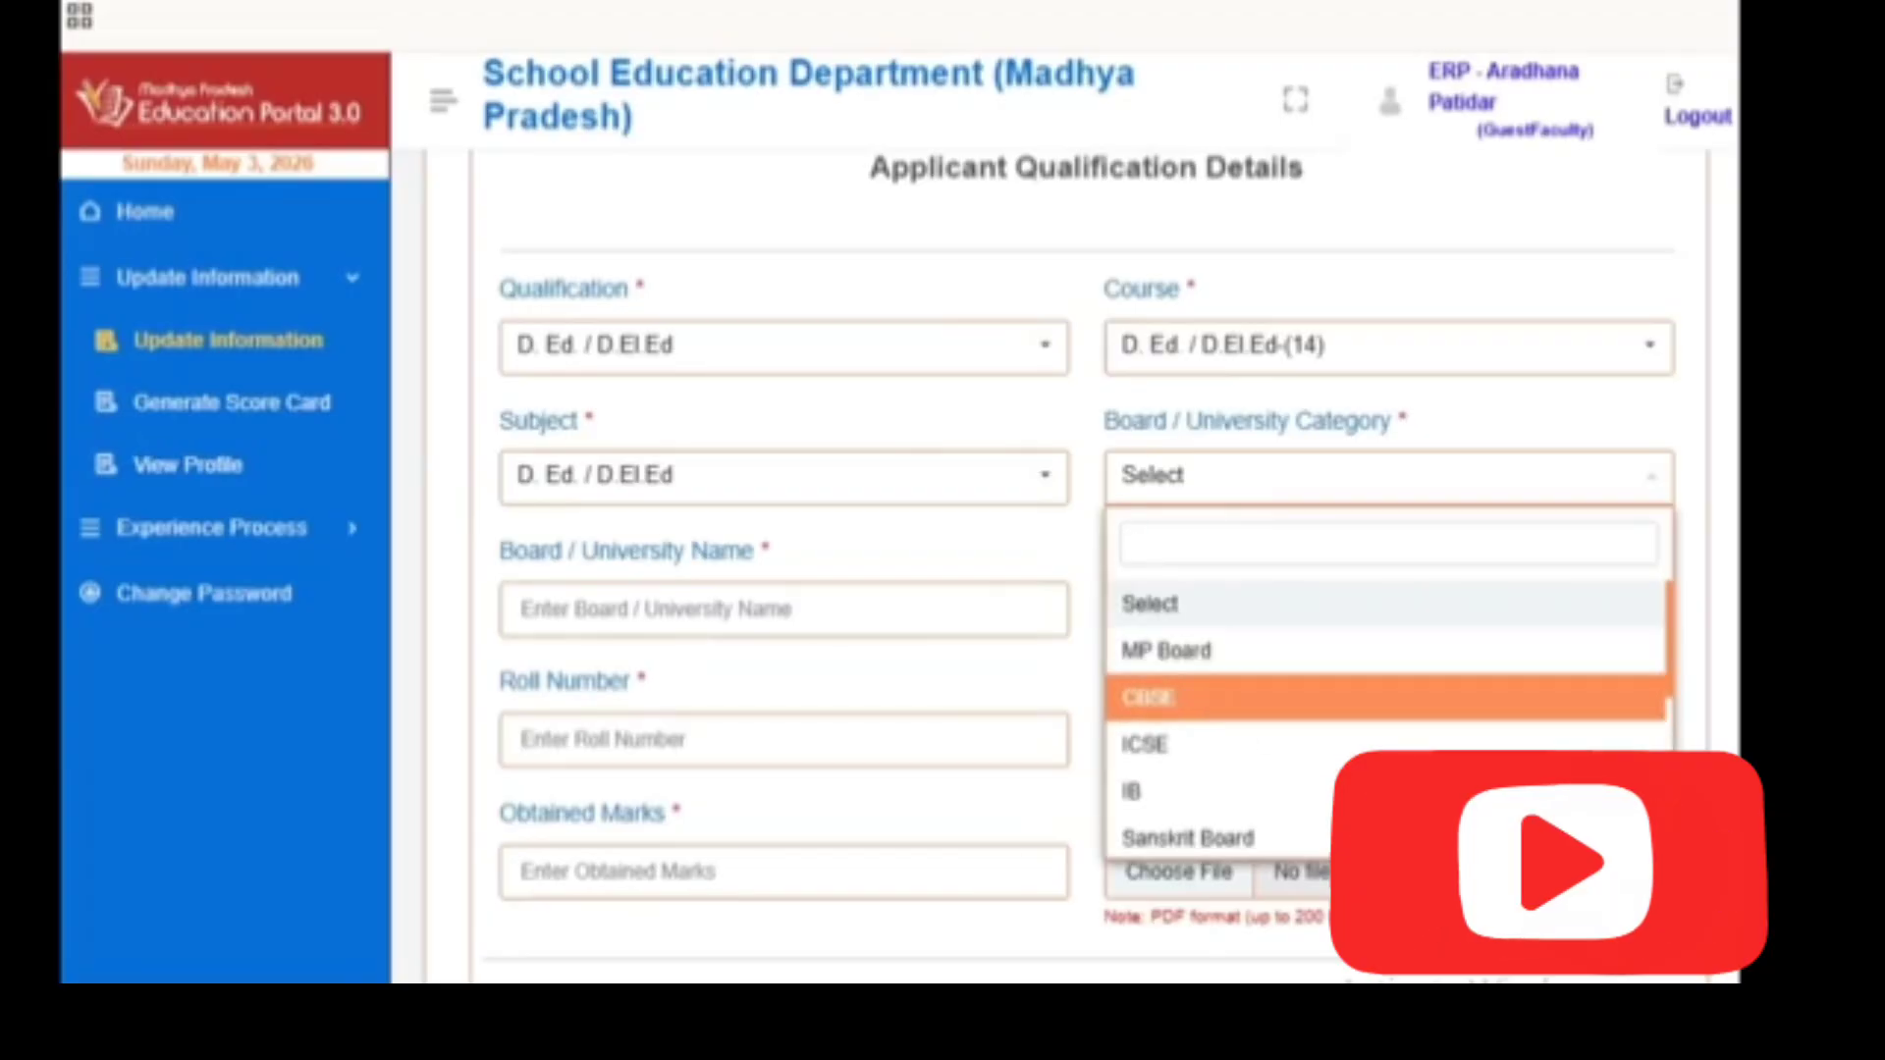
scroll(1236, 692, down, 2)
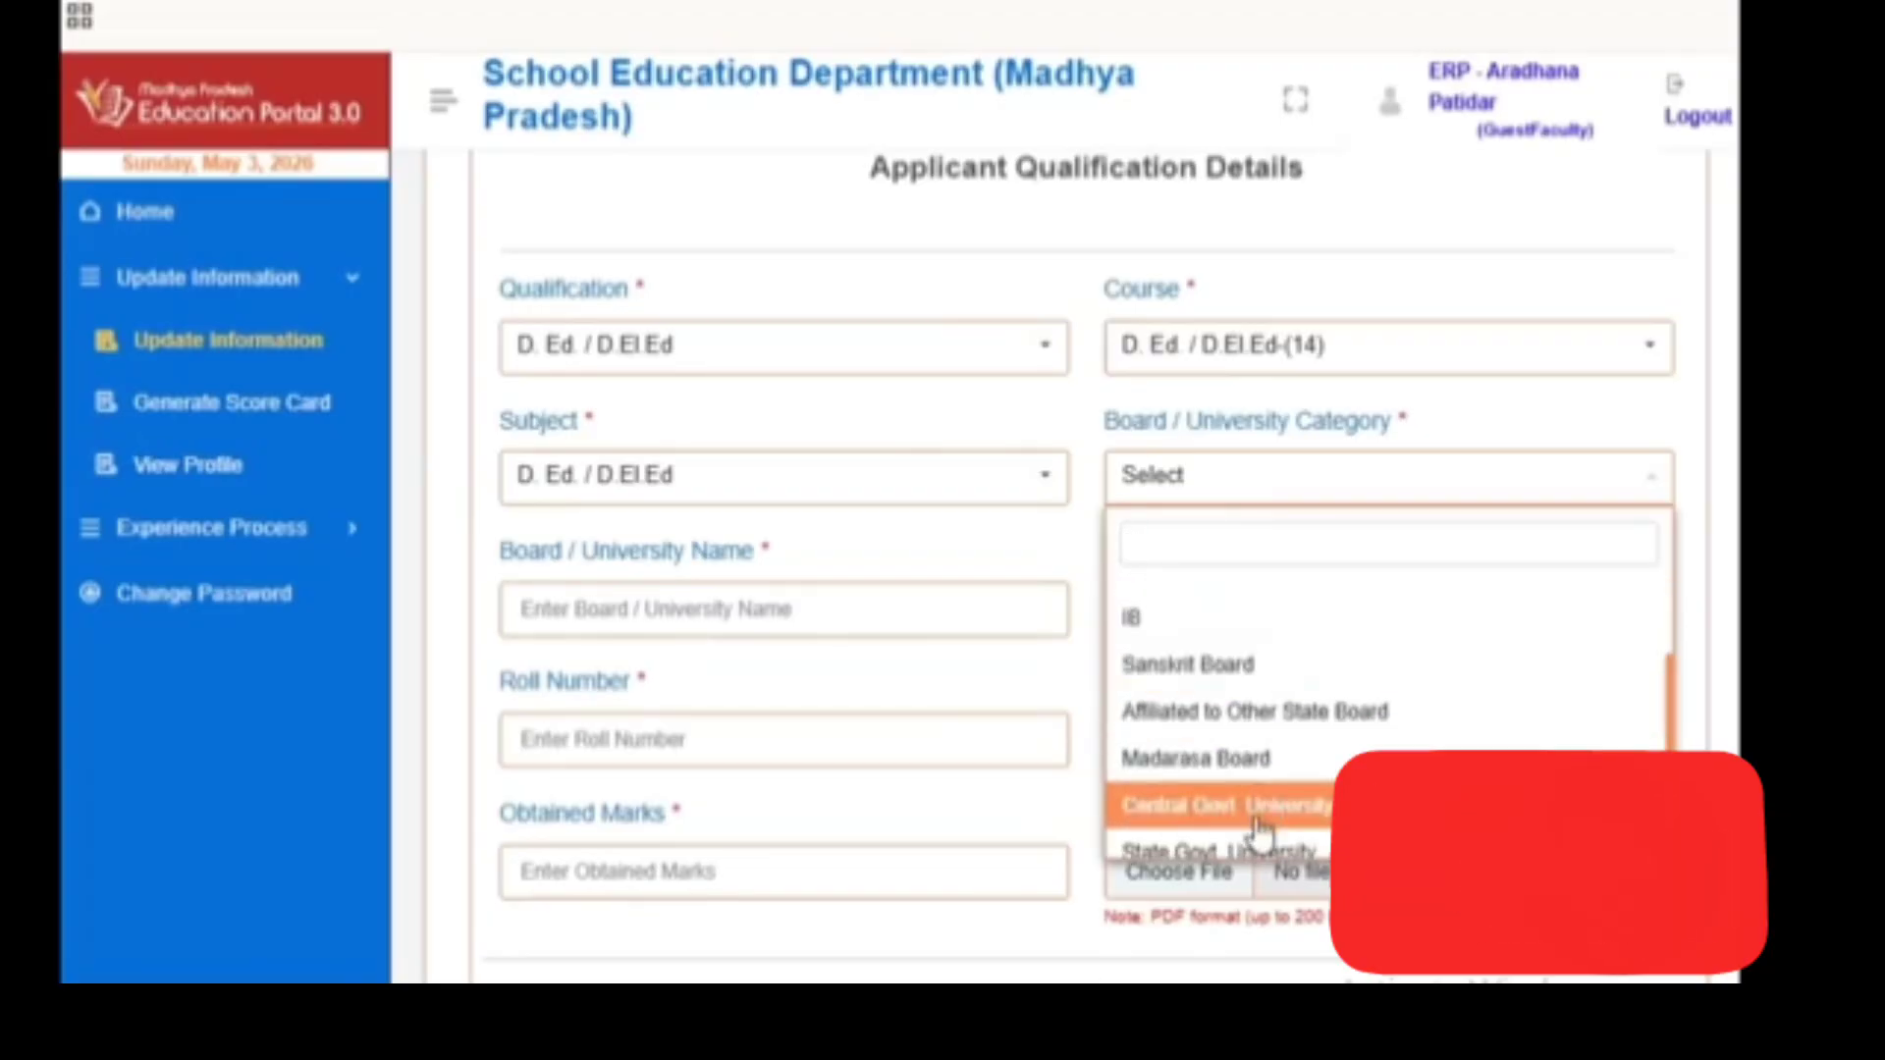
scroll(1257, 824, down, 3)
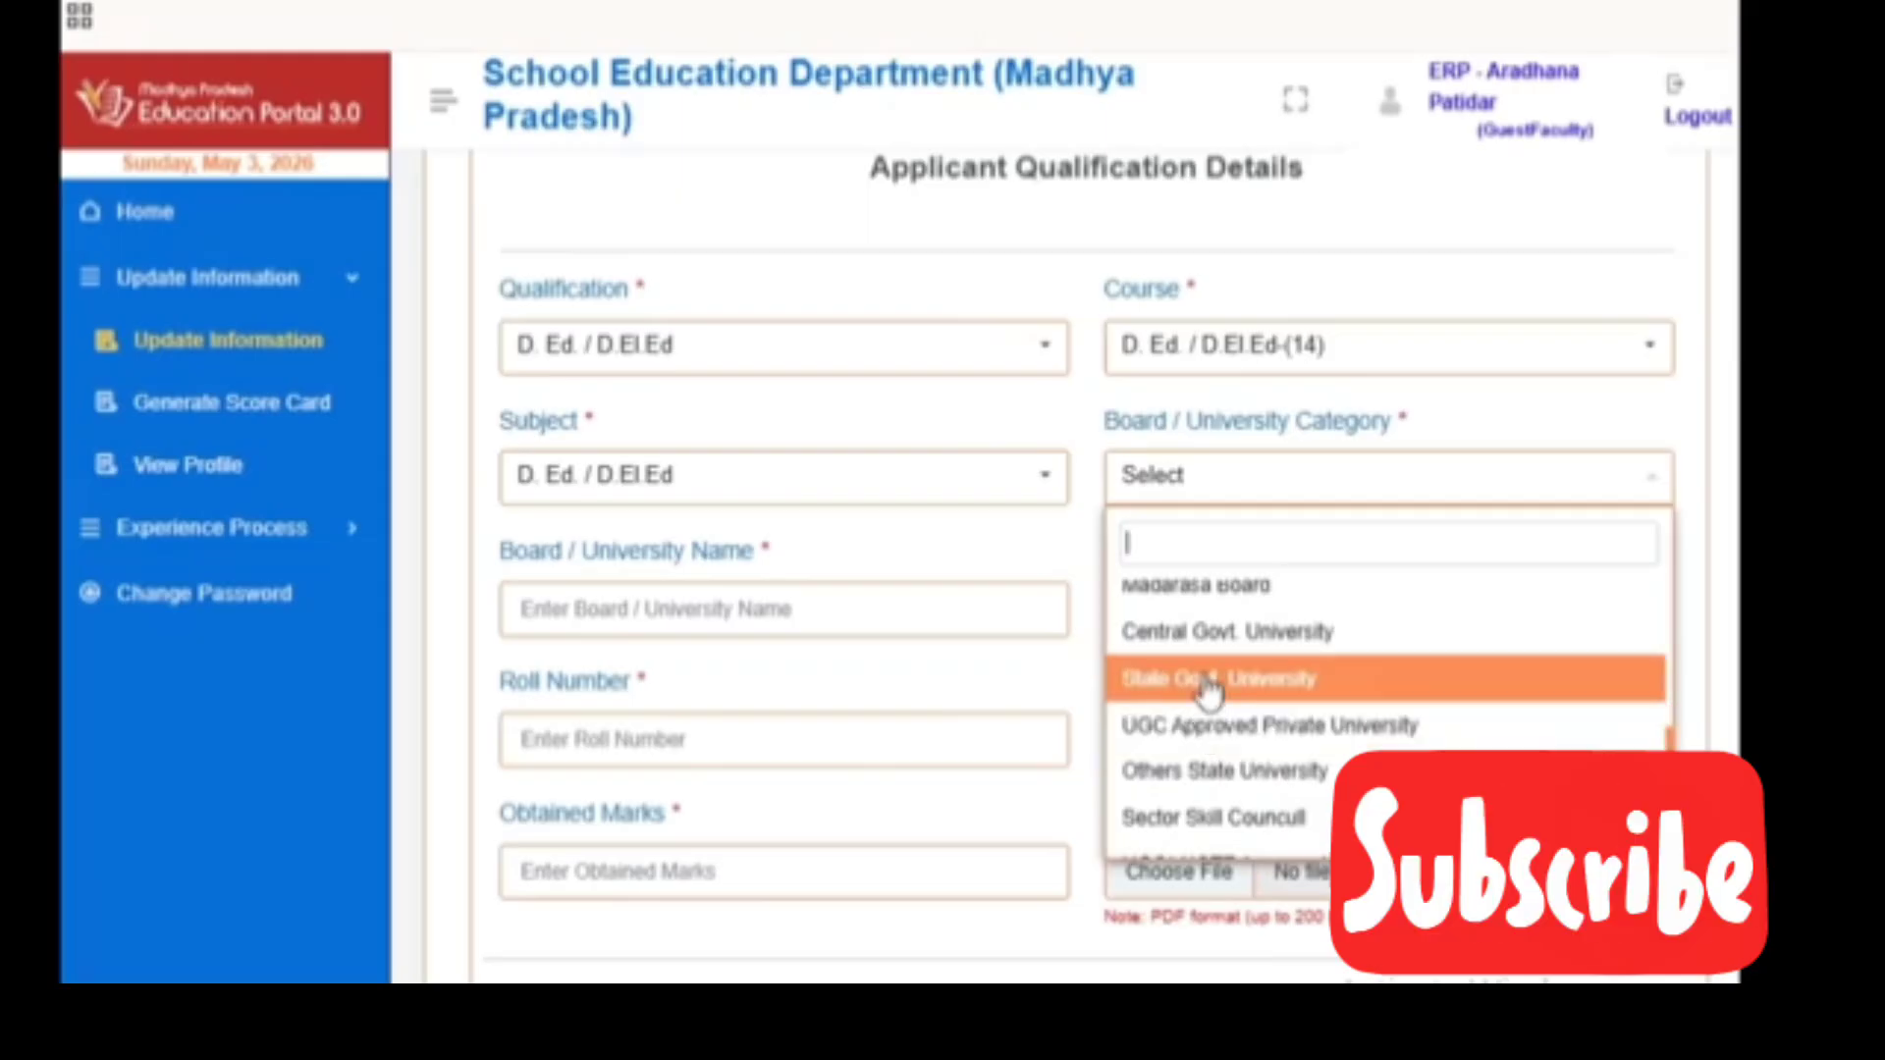
key(Down)
key(Down)
key(Down)
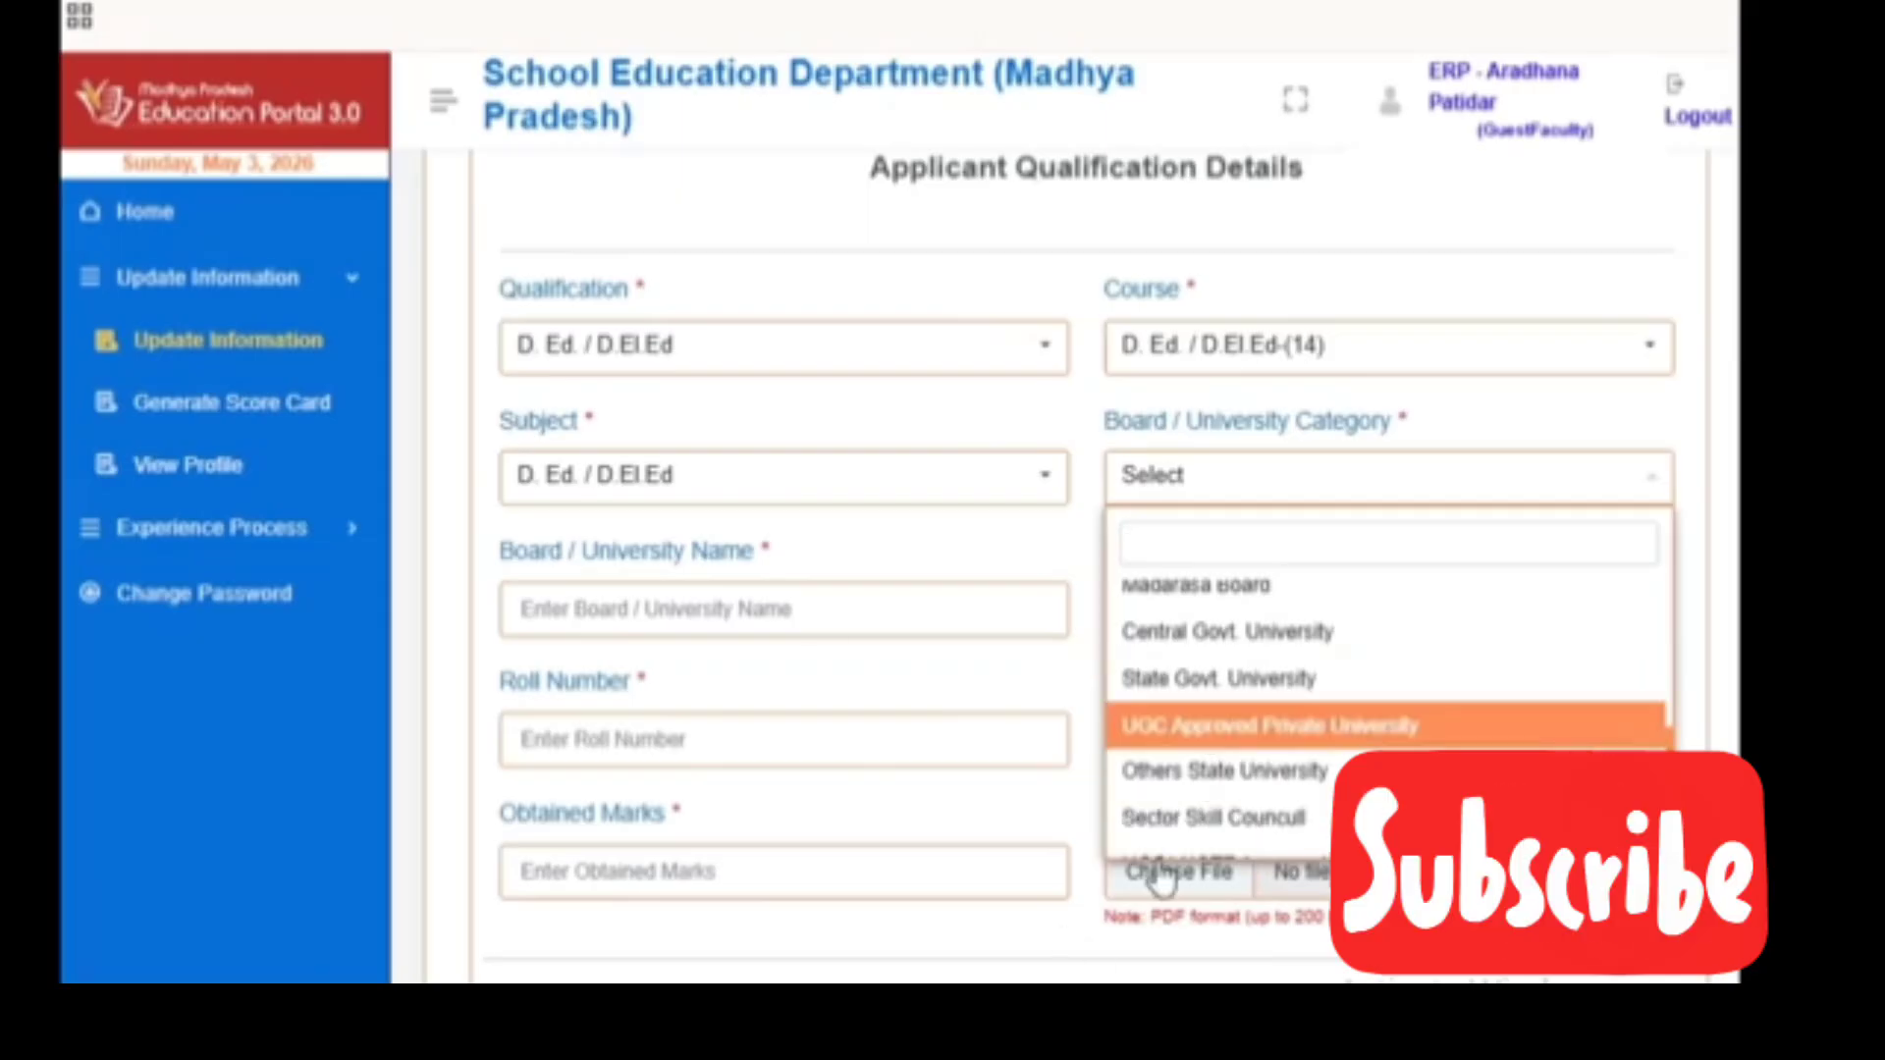
scroll(1305, 724, up, 5)
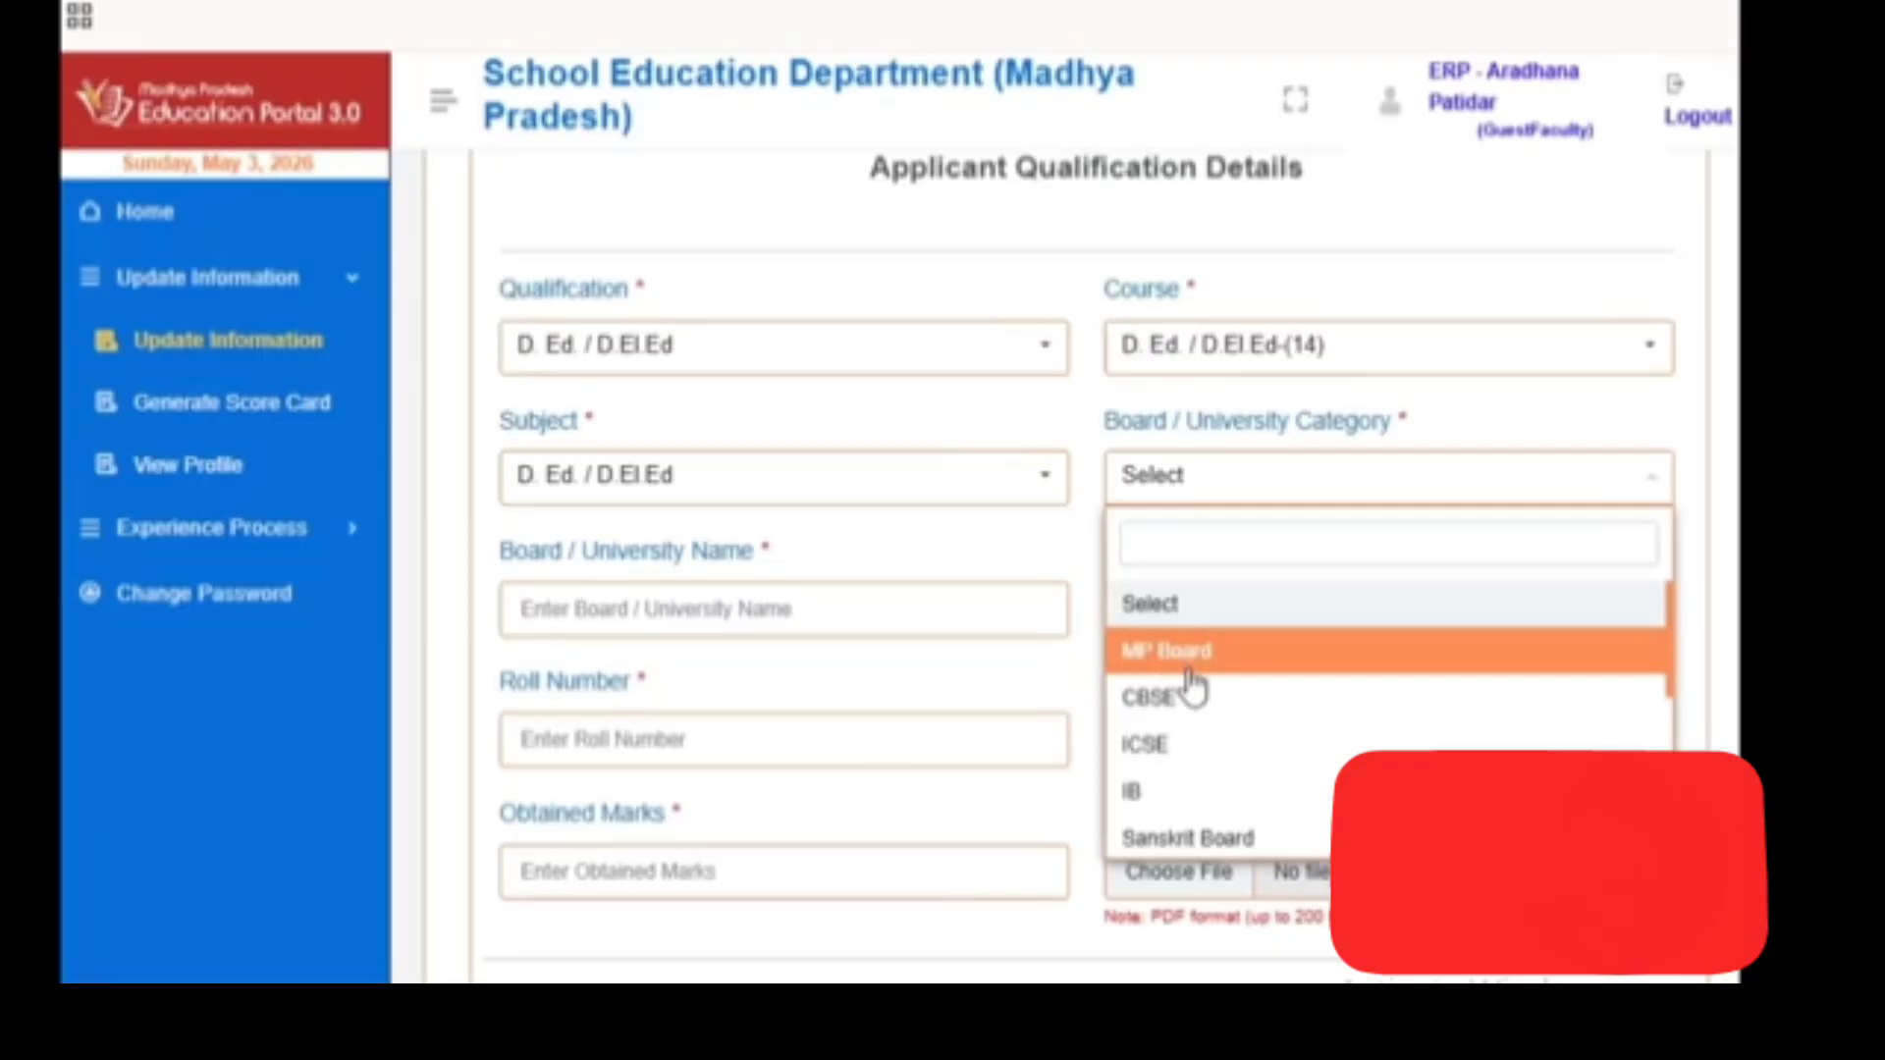
scroll(1192, 687, down, 3)
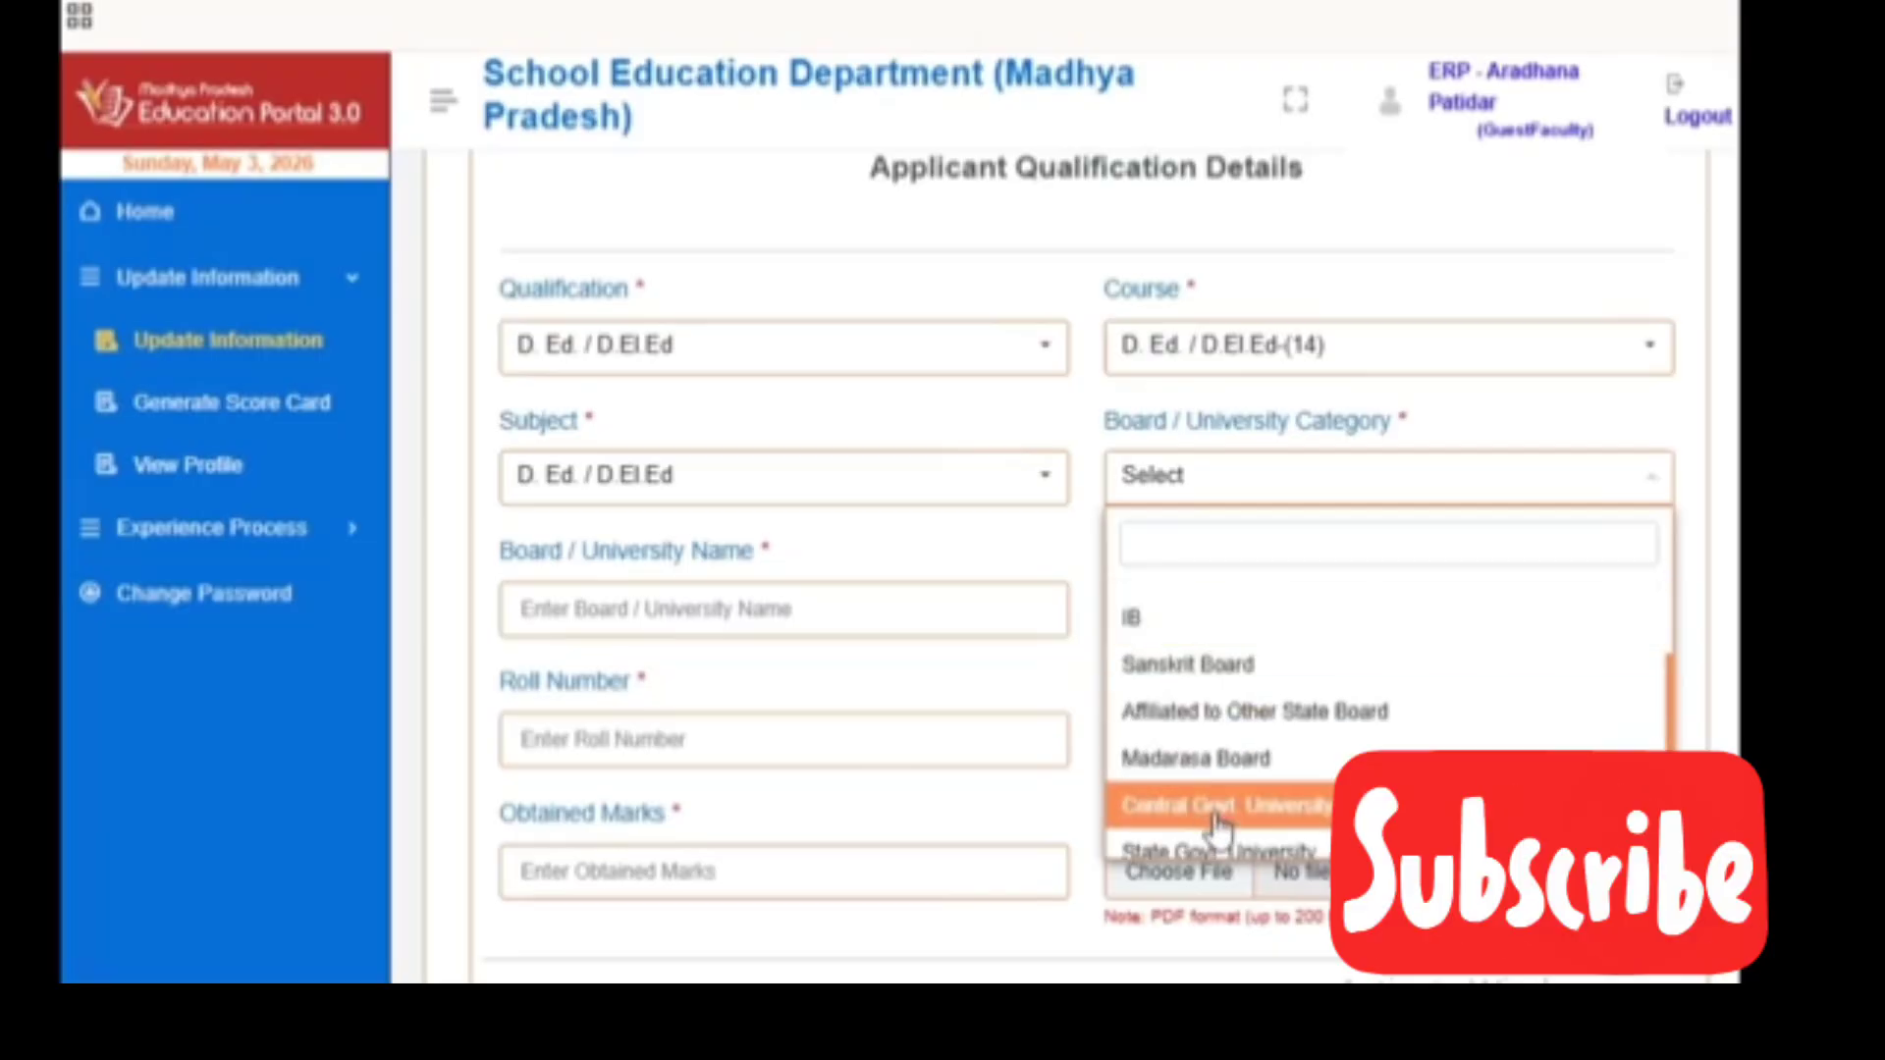
click(1222, 852)
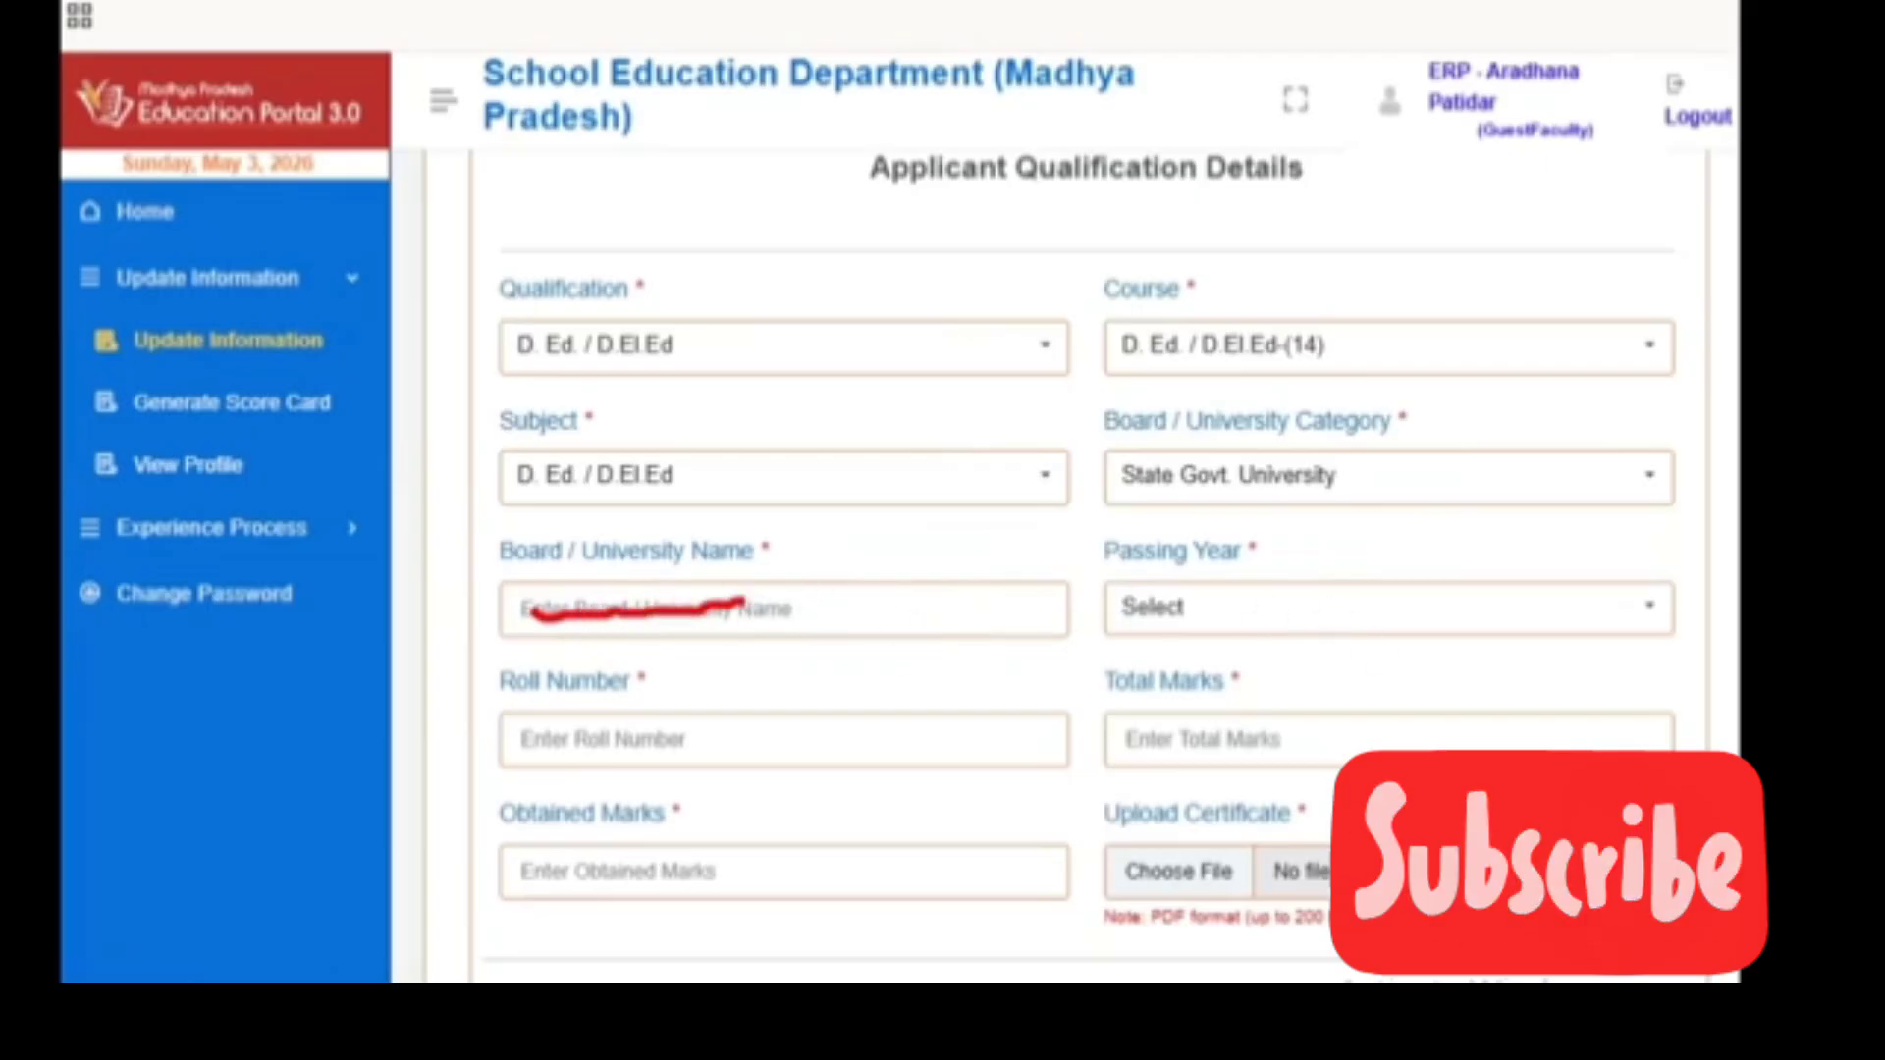
View the available passing years for the D. Ed. / D.El.Ed entry without choosing one, and look over the remaining fields
click(1195, 599)
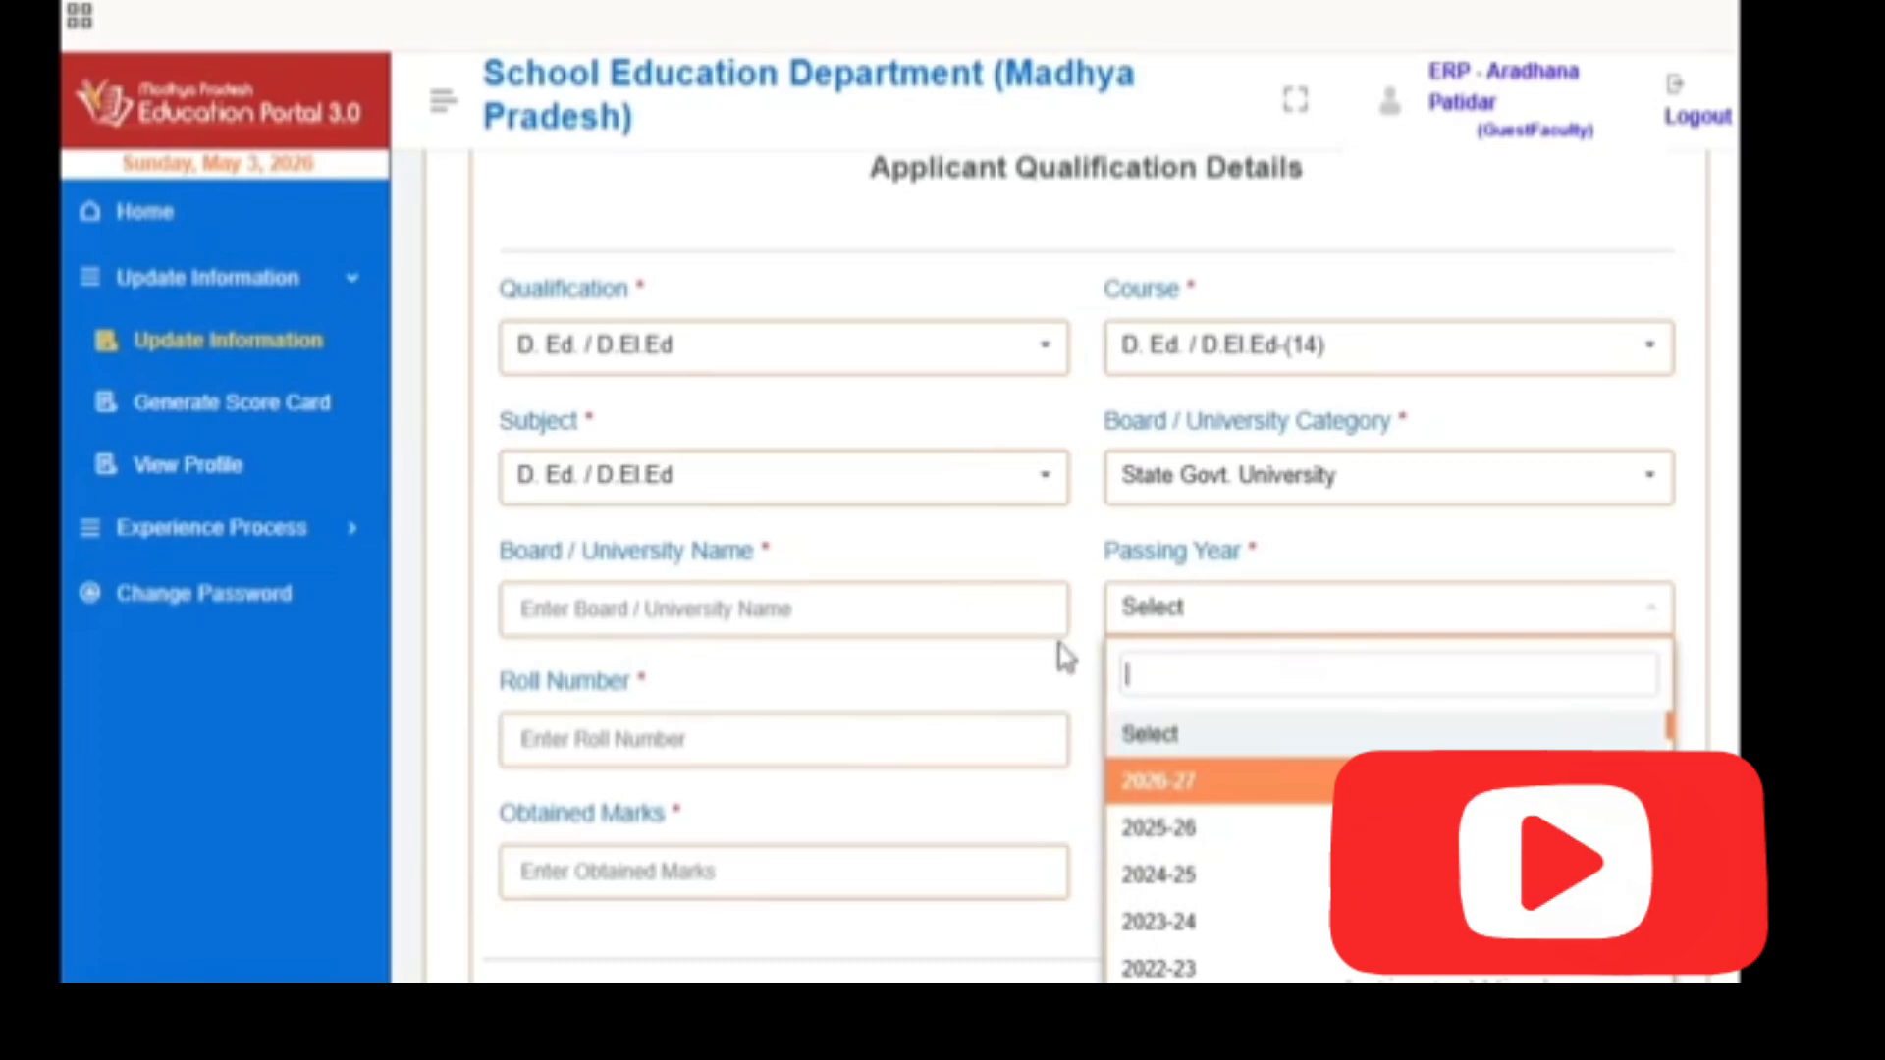
click(1043, 677)
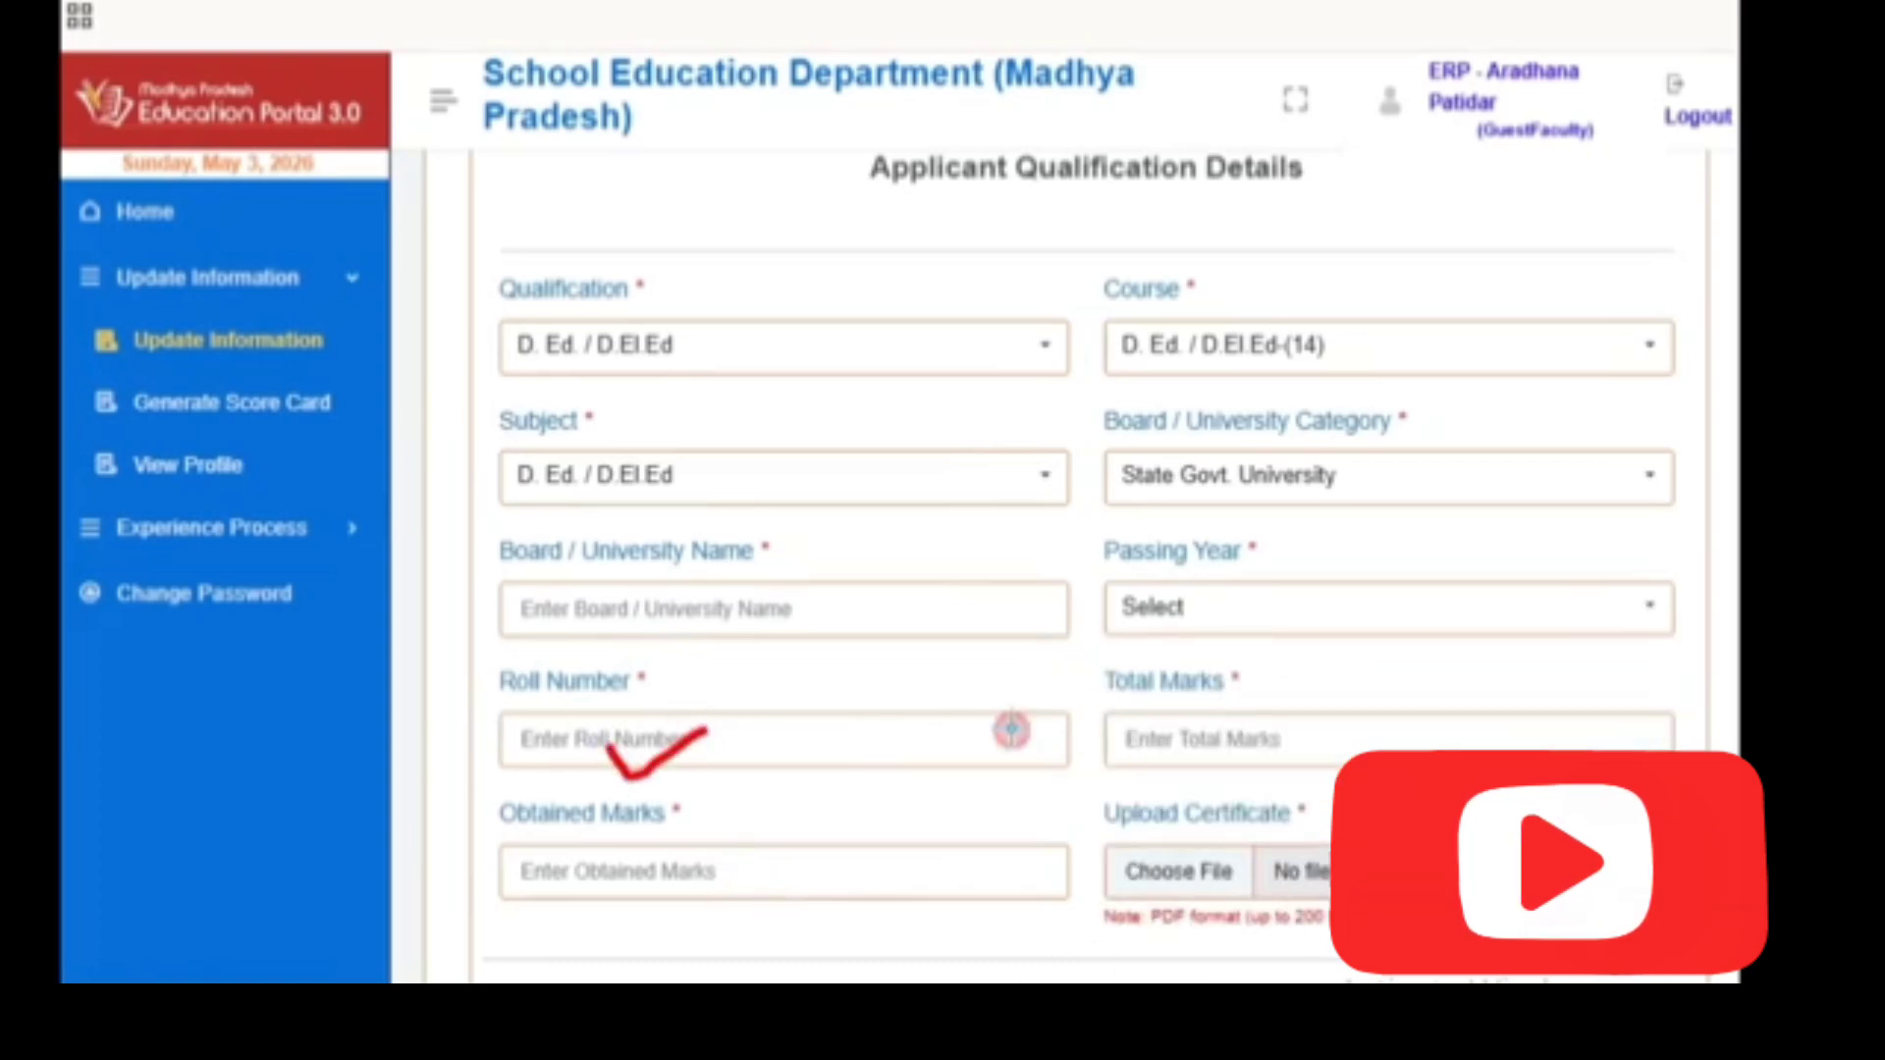
drag(1165, 715, 1252, 701)
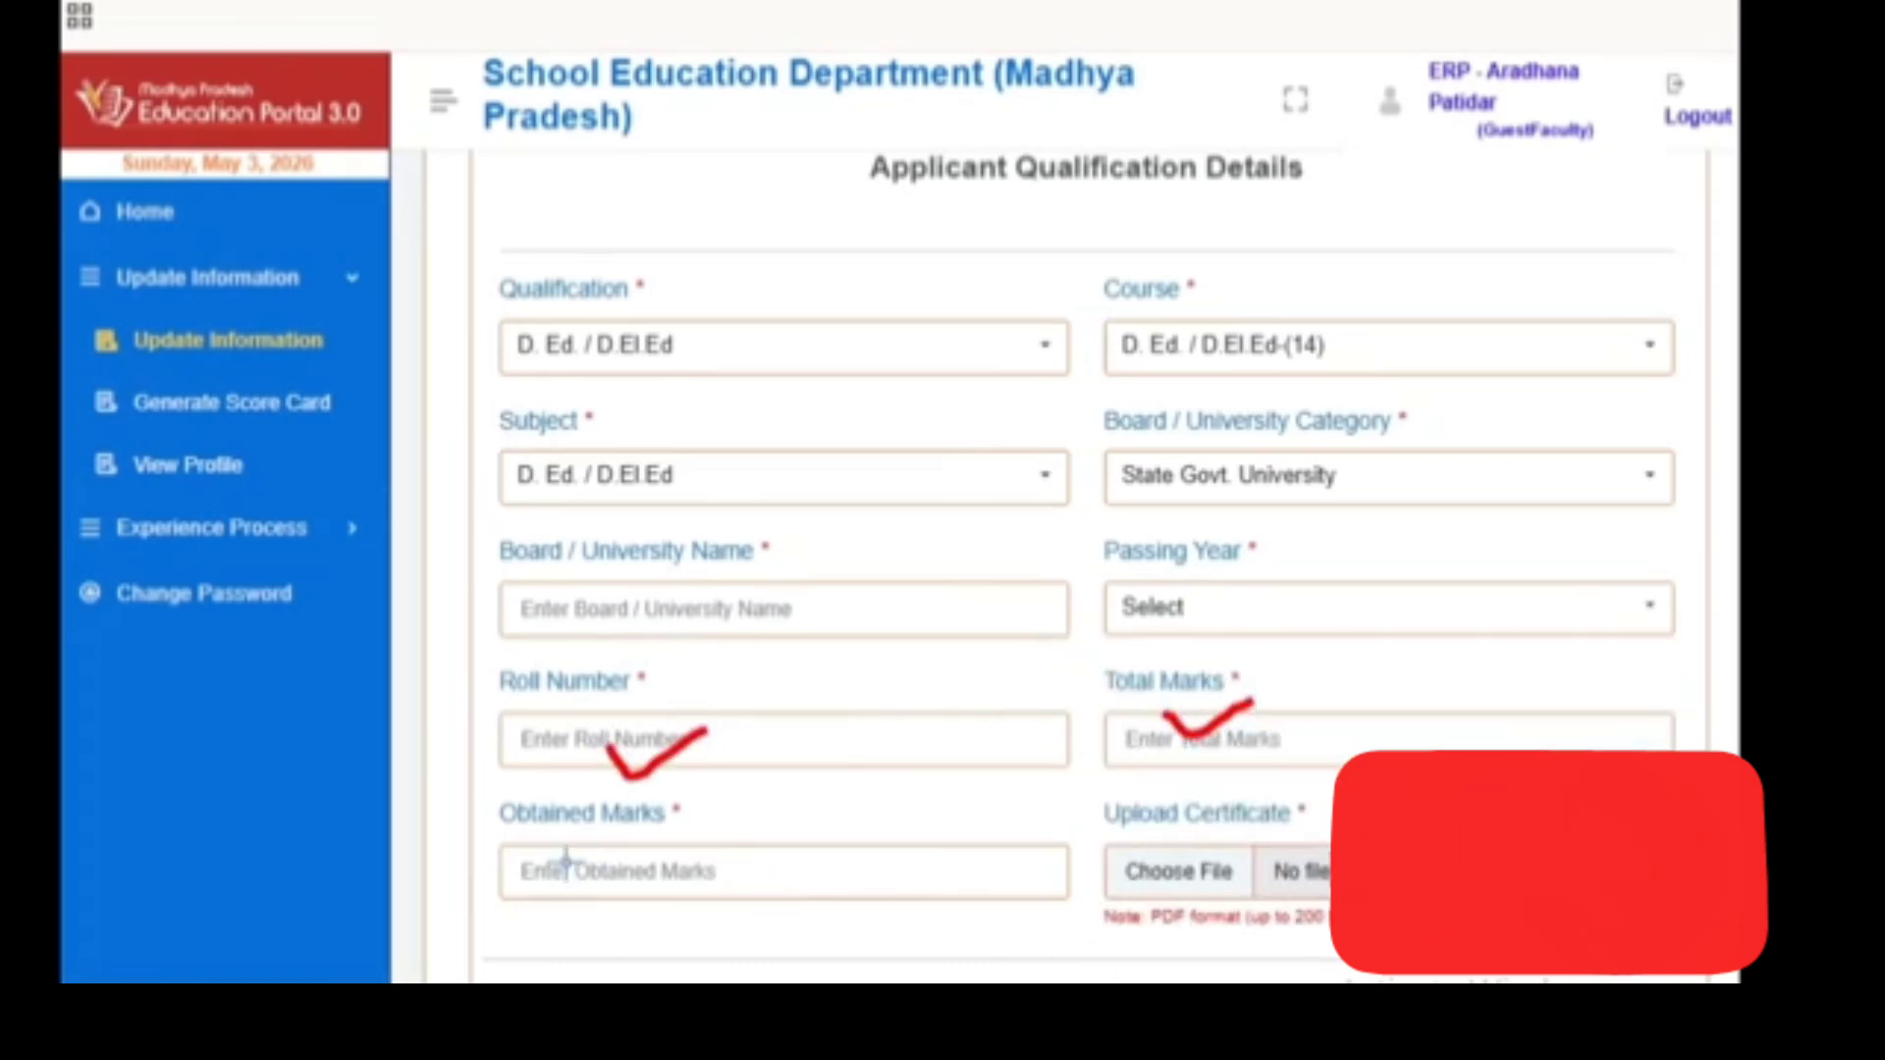
drag(565, 860, 669, 844)
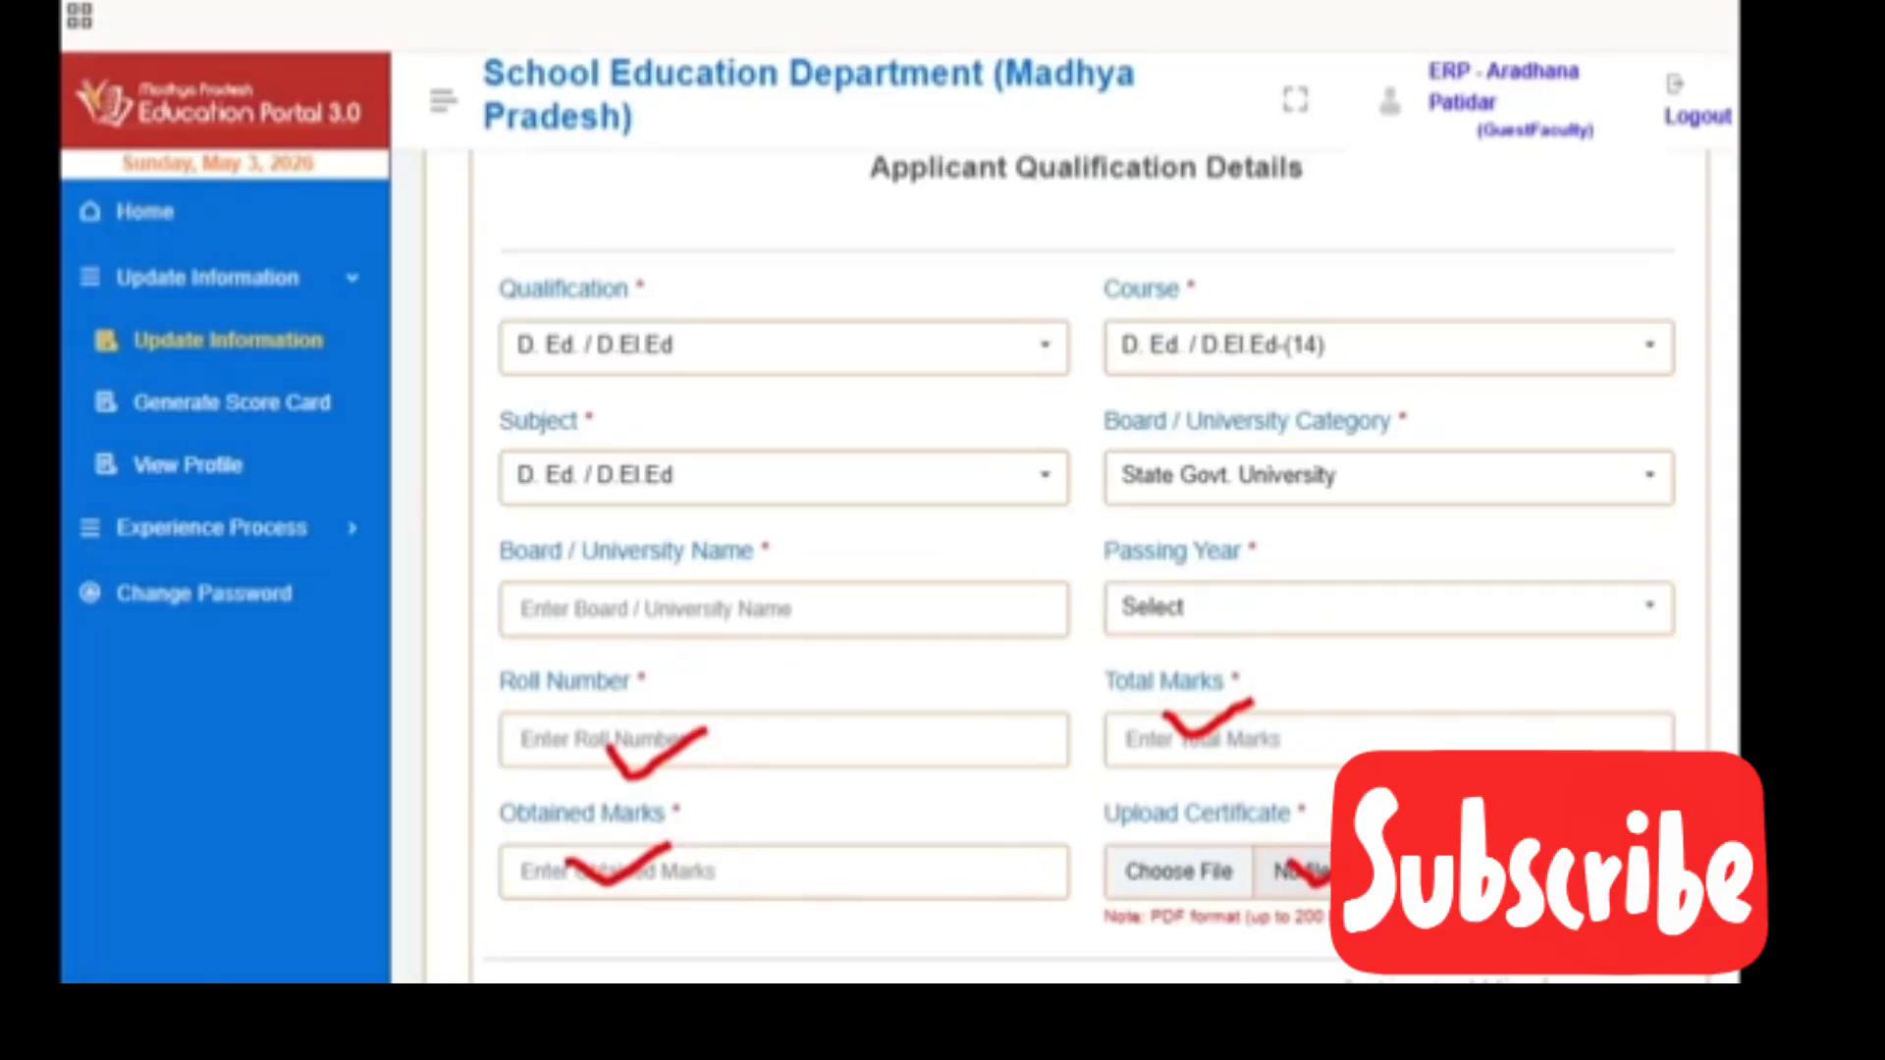
Add the D. Ed. / D.El.Ed qualification and check the entries in the Qualification List
scroll(1094, 808, down, 3)
scroll(1094, 808, down, 1)
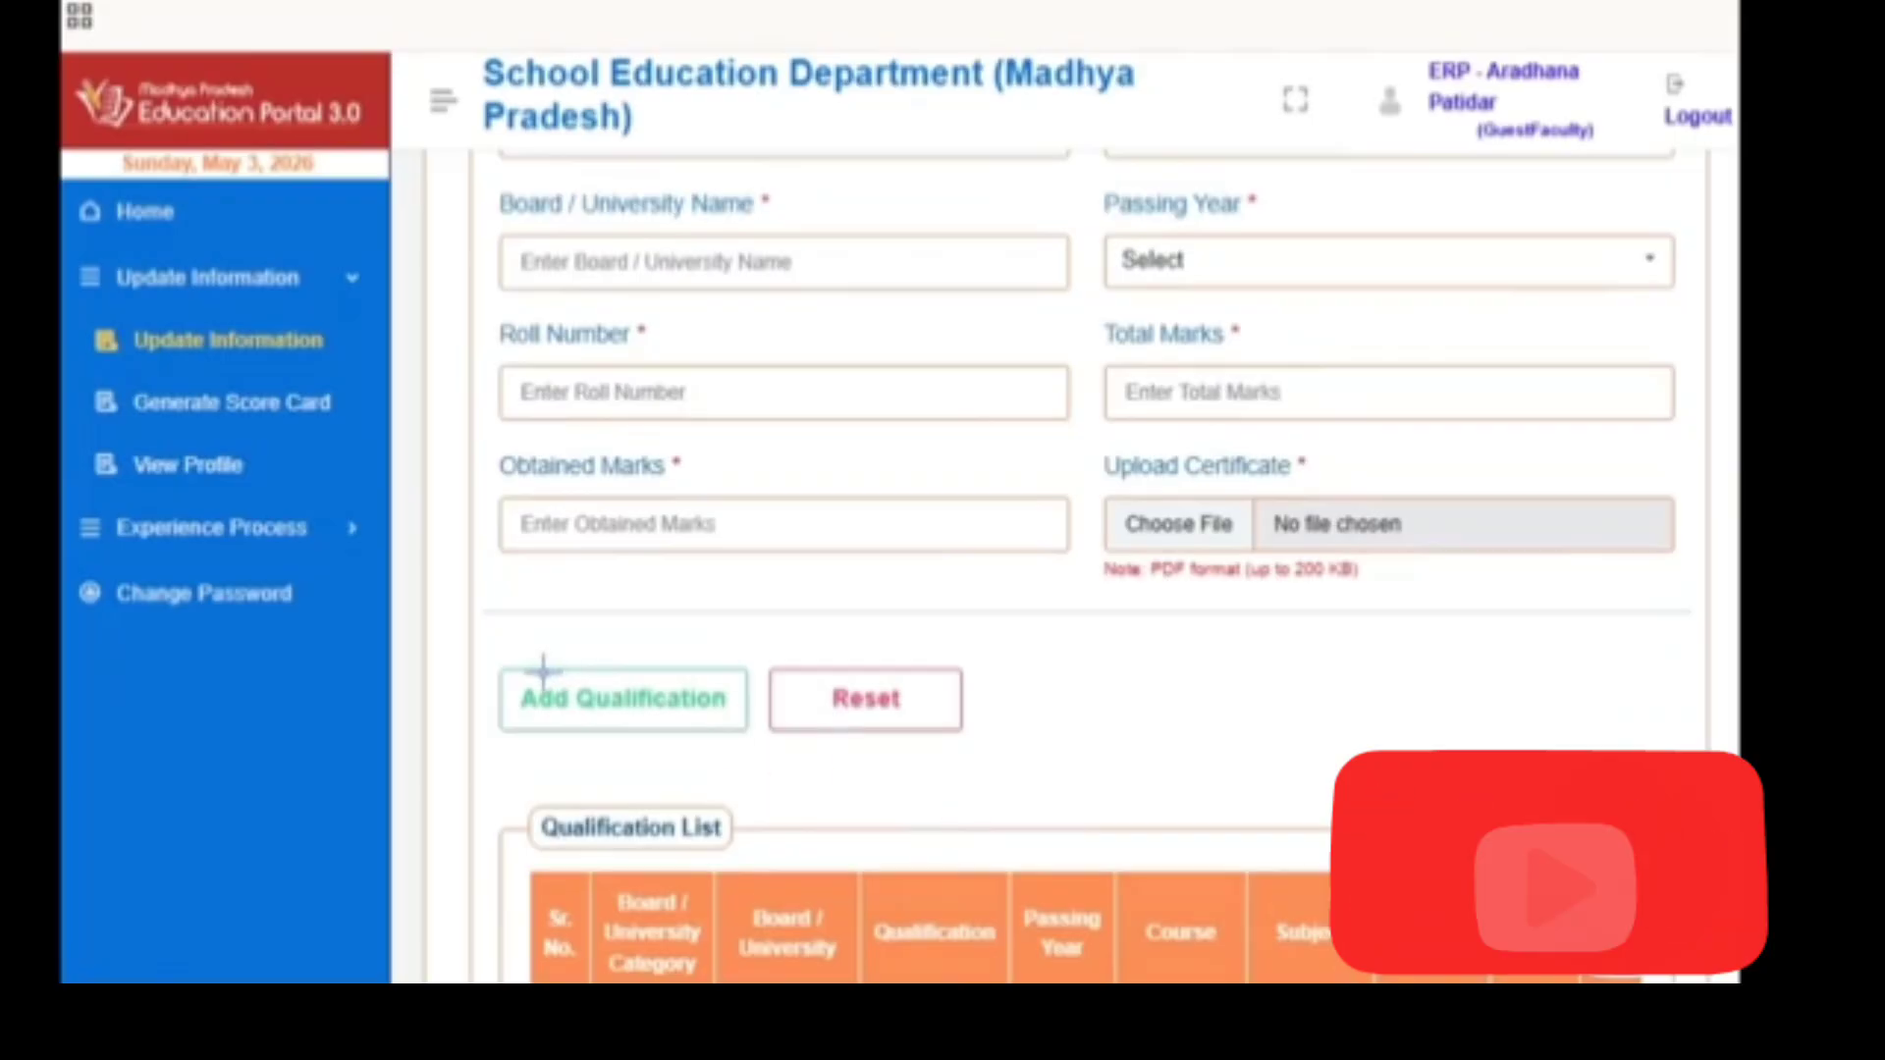
drag(543, 674, 687, 617)
mouse_move(1123, 709)
mouse_down()
mouse_move(1123, 864)
mouse_move(1205, 776)
mouse_up()
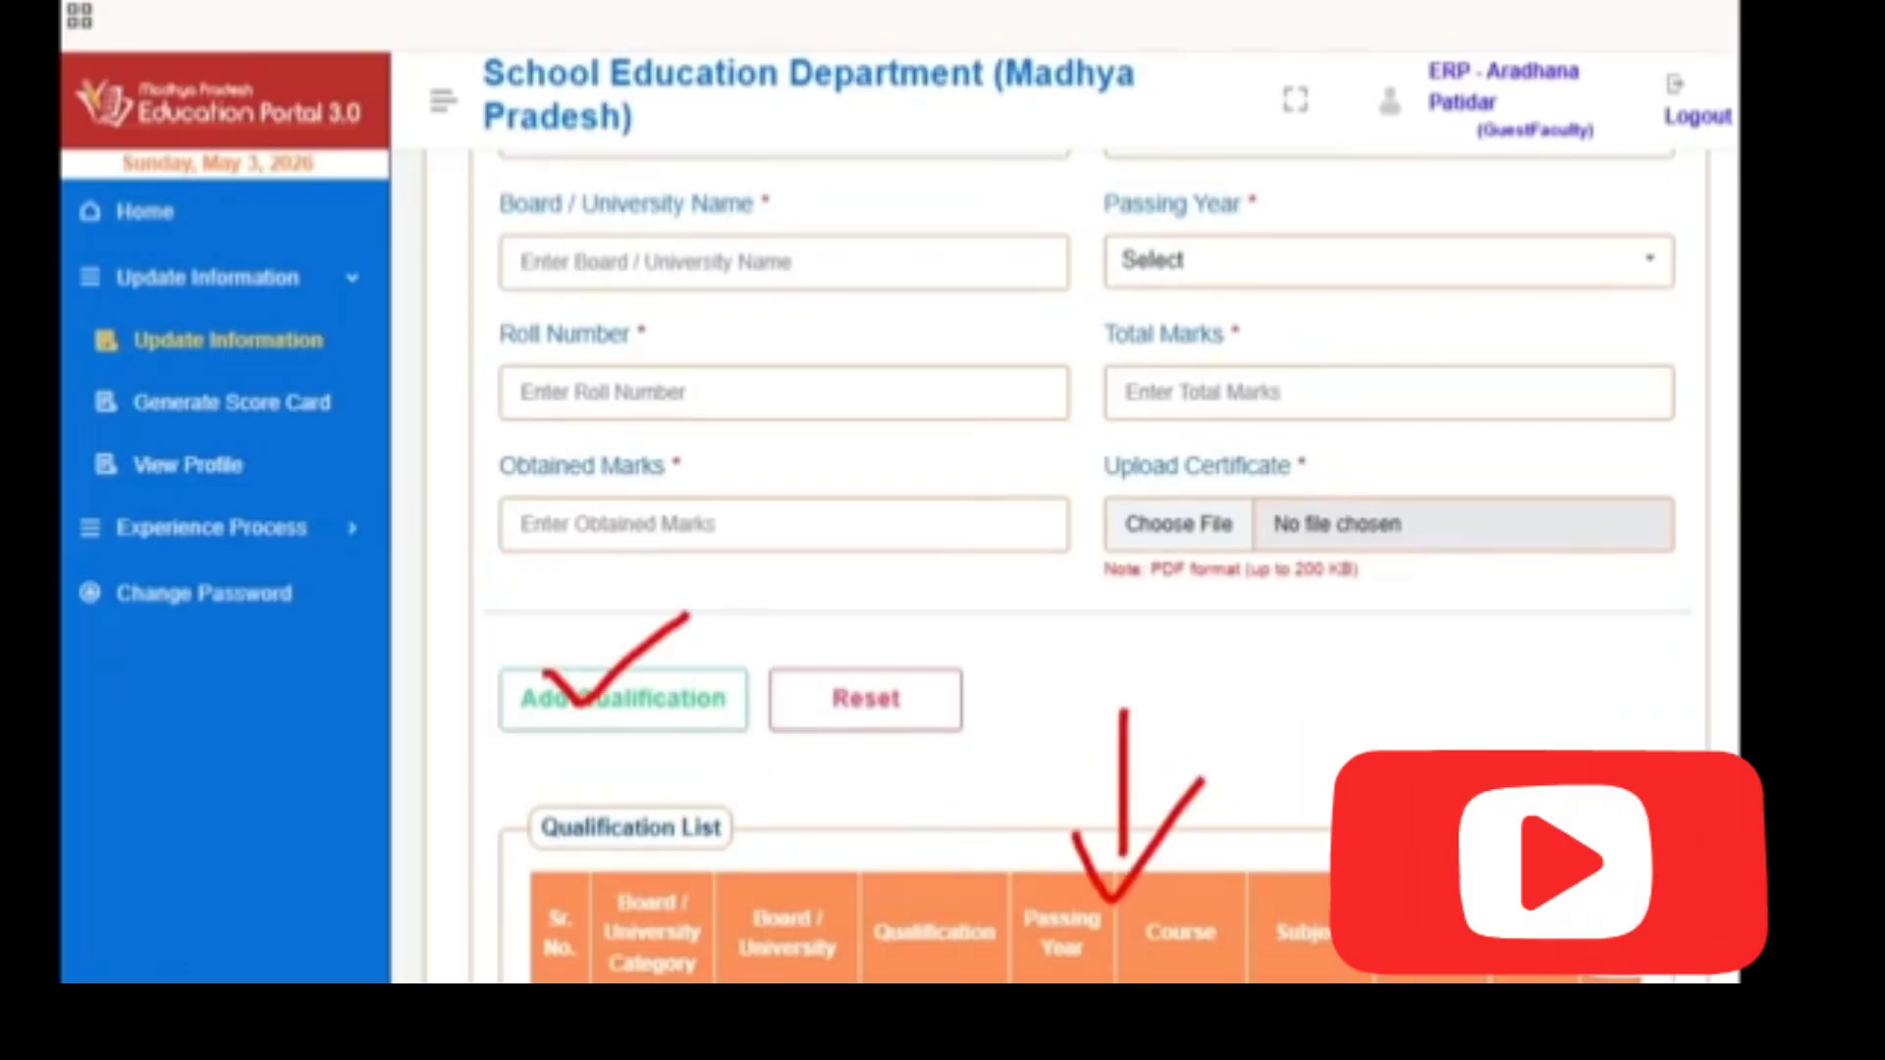
scroll(1001, 471, down, 8)
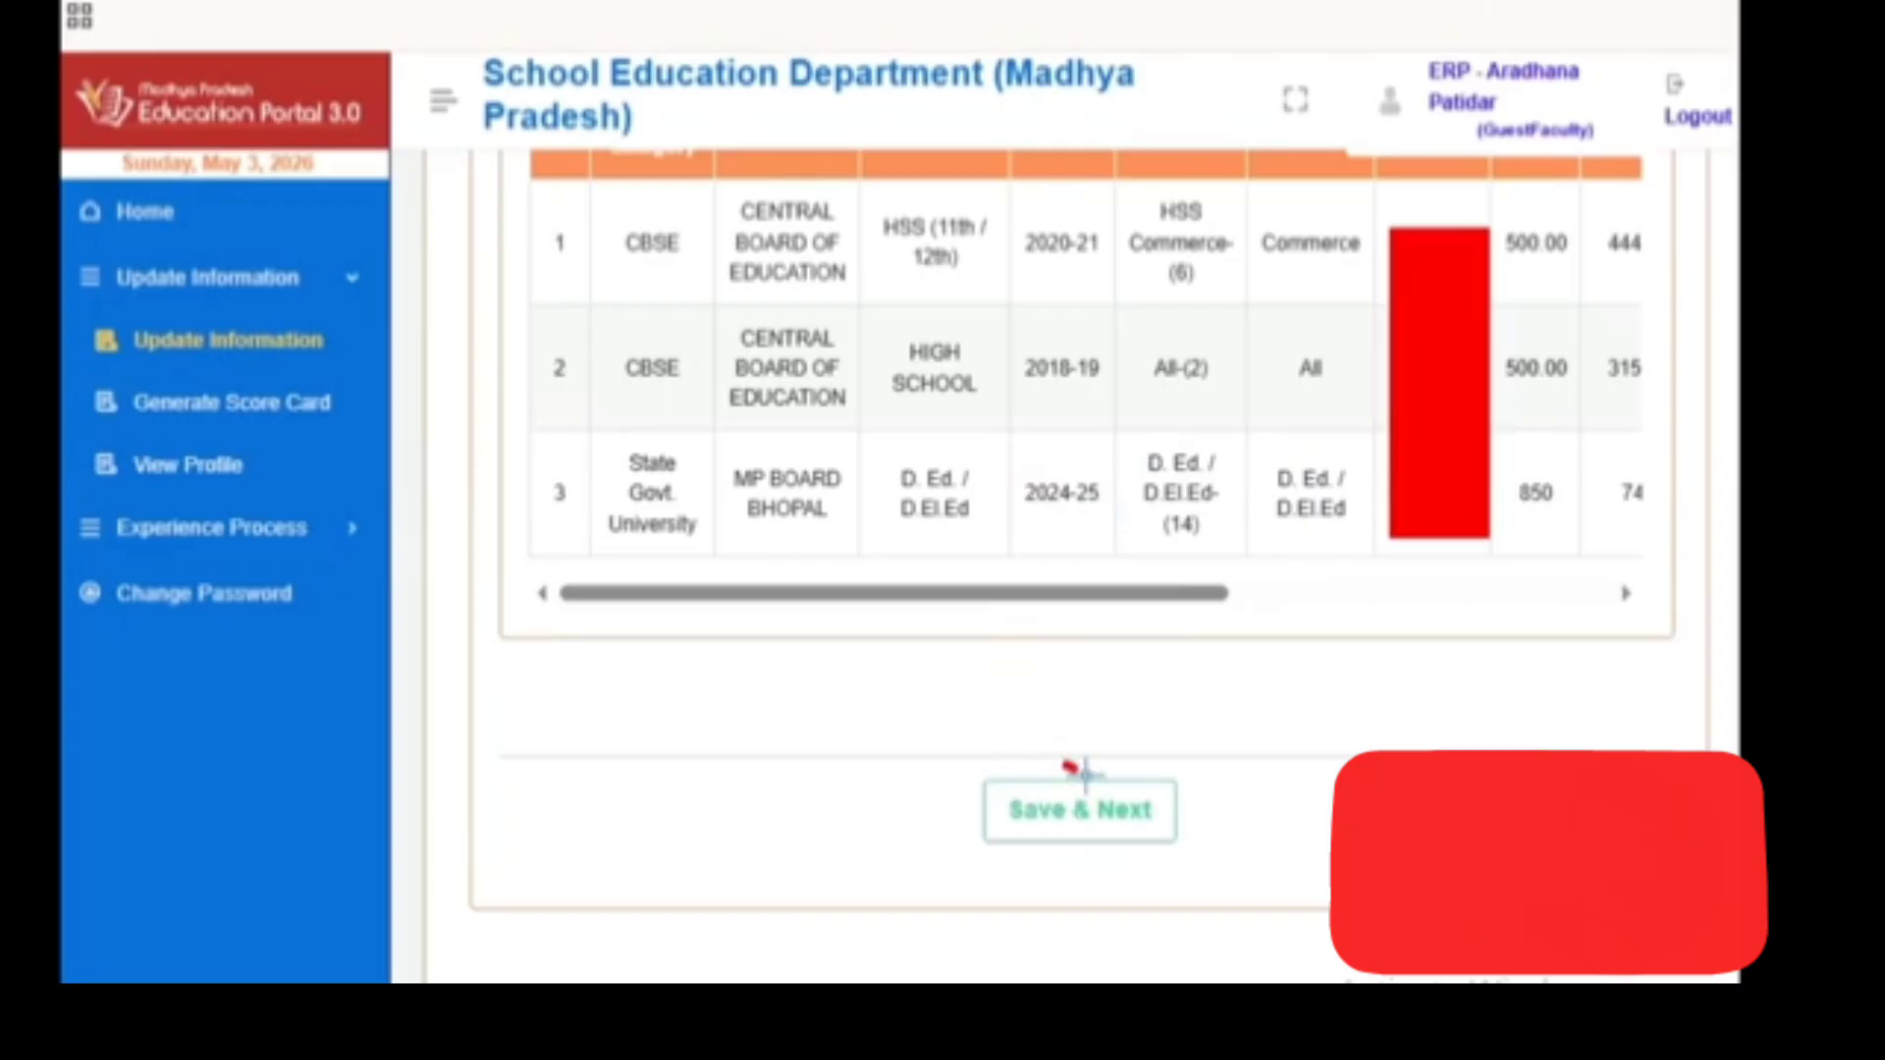
Save the listed qualifications and continue to the TET information section
drag(1070, 766, 1178, 695)
click(1080, 810)
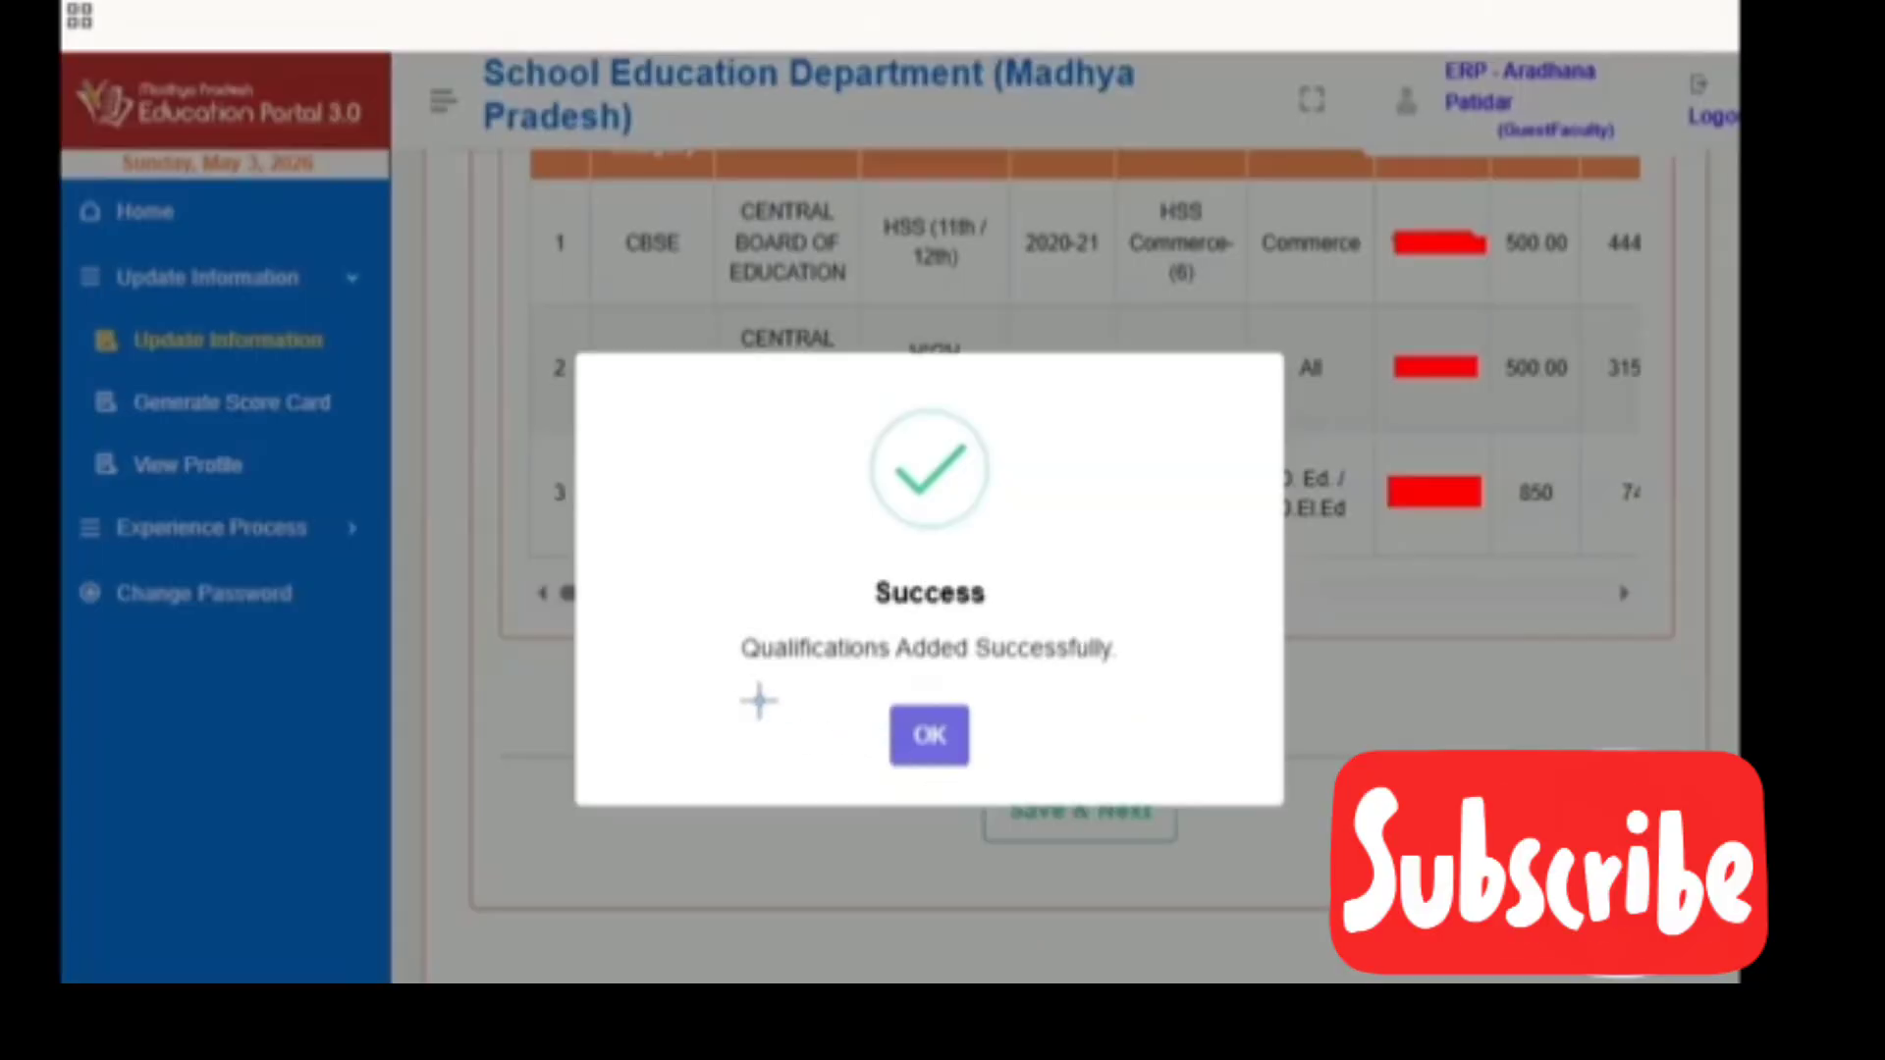
drag(743, 686, 813, 673)
mouse_move(997, 589)
mouse_down()
mouse_move(1017, 609)
mouse_move(1086, 557)
mouse_up()
drag(931, 722, 1080, 601)
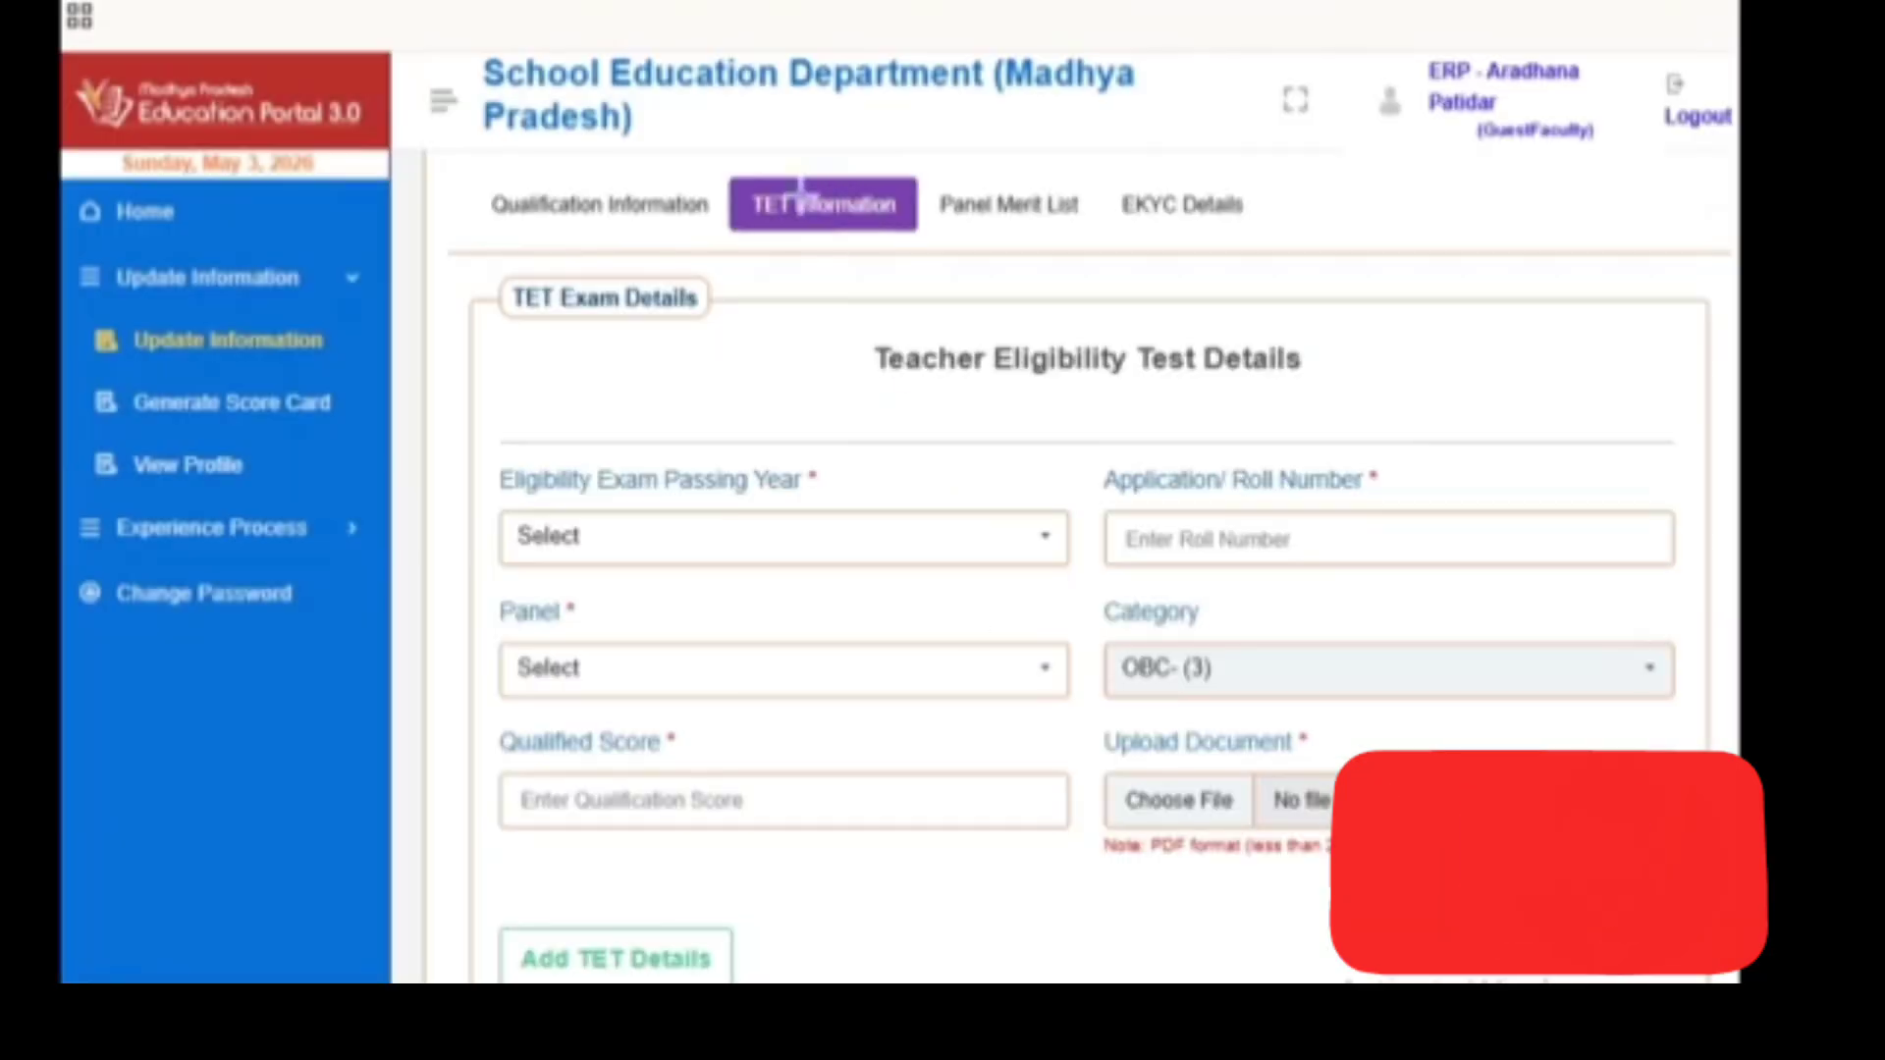
mouse_move(773, 244)
mouse_down()
mouse_move(841, 225)
mouse_move(941, 128)
mouse_up()
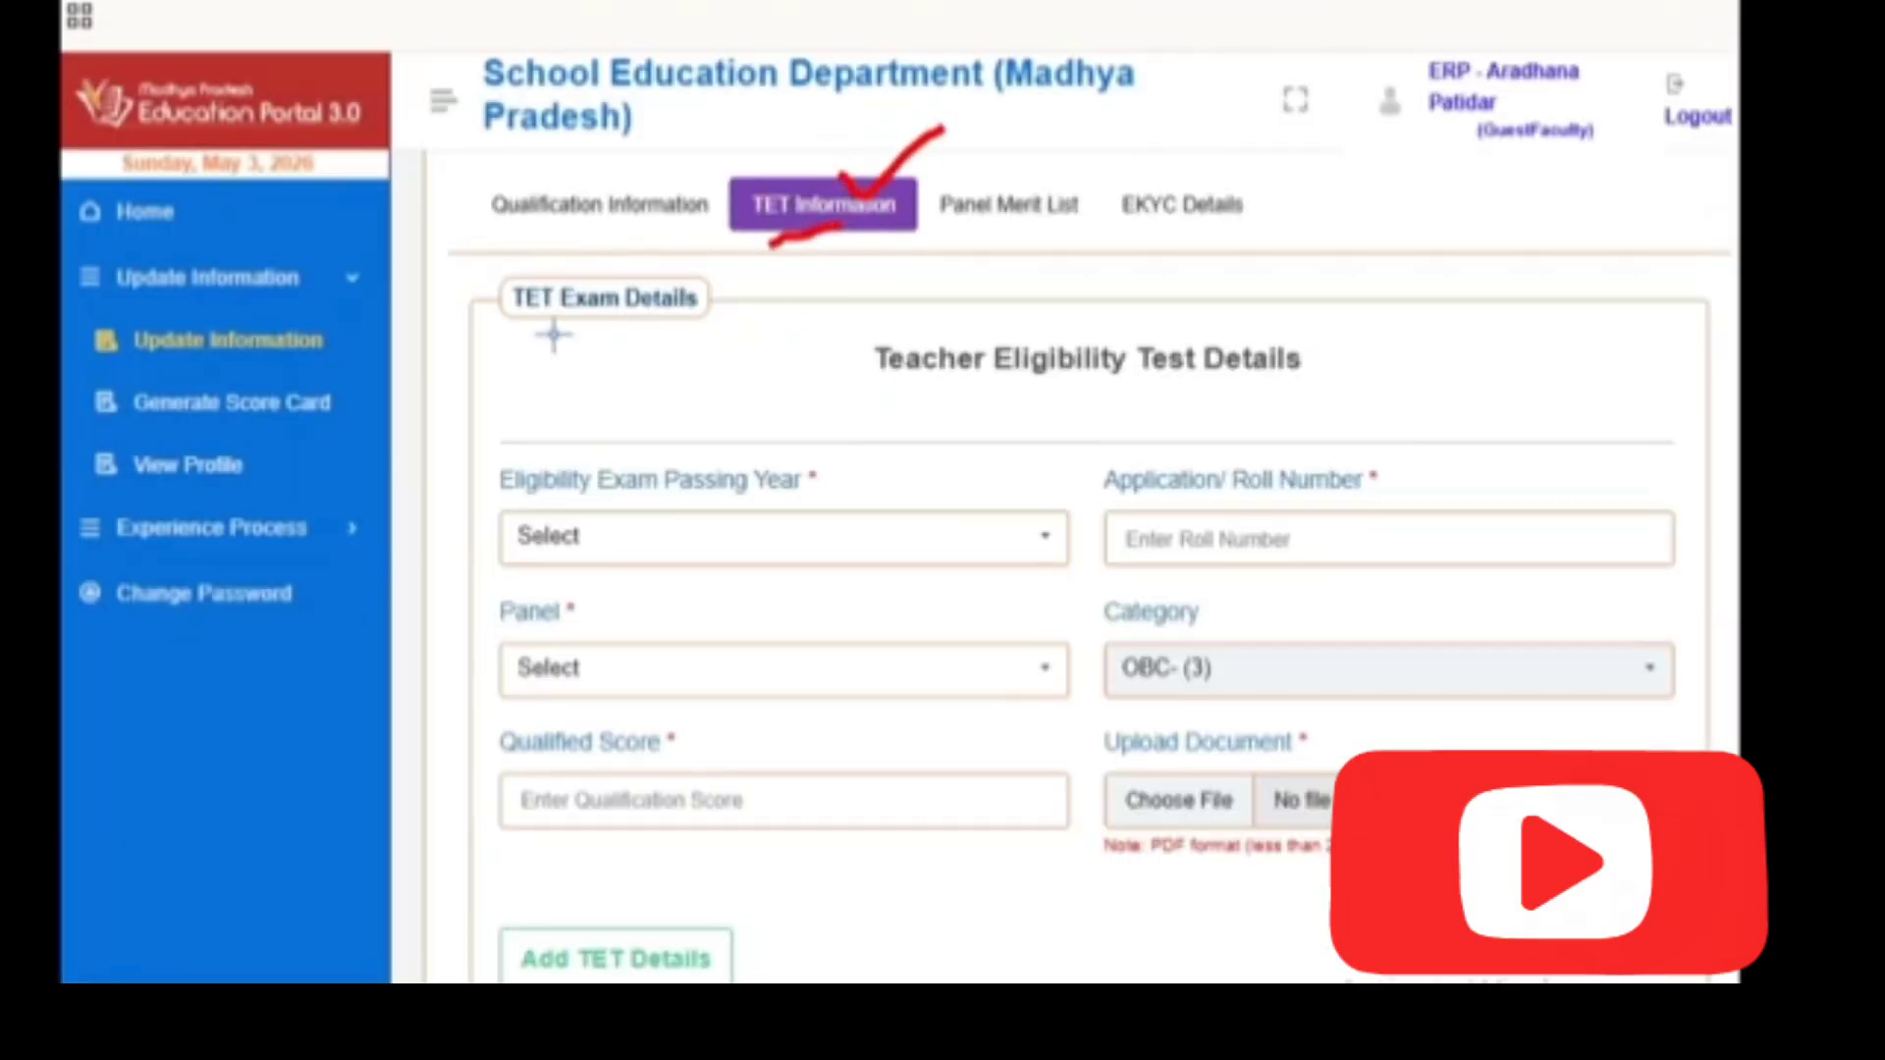
drag(930, 390, 1225, 386)
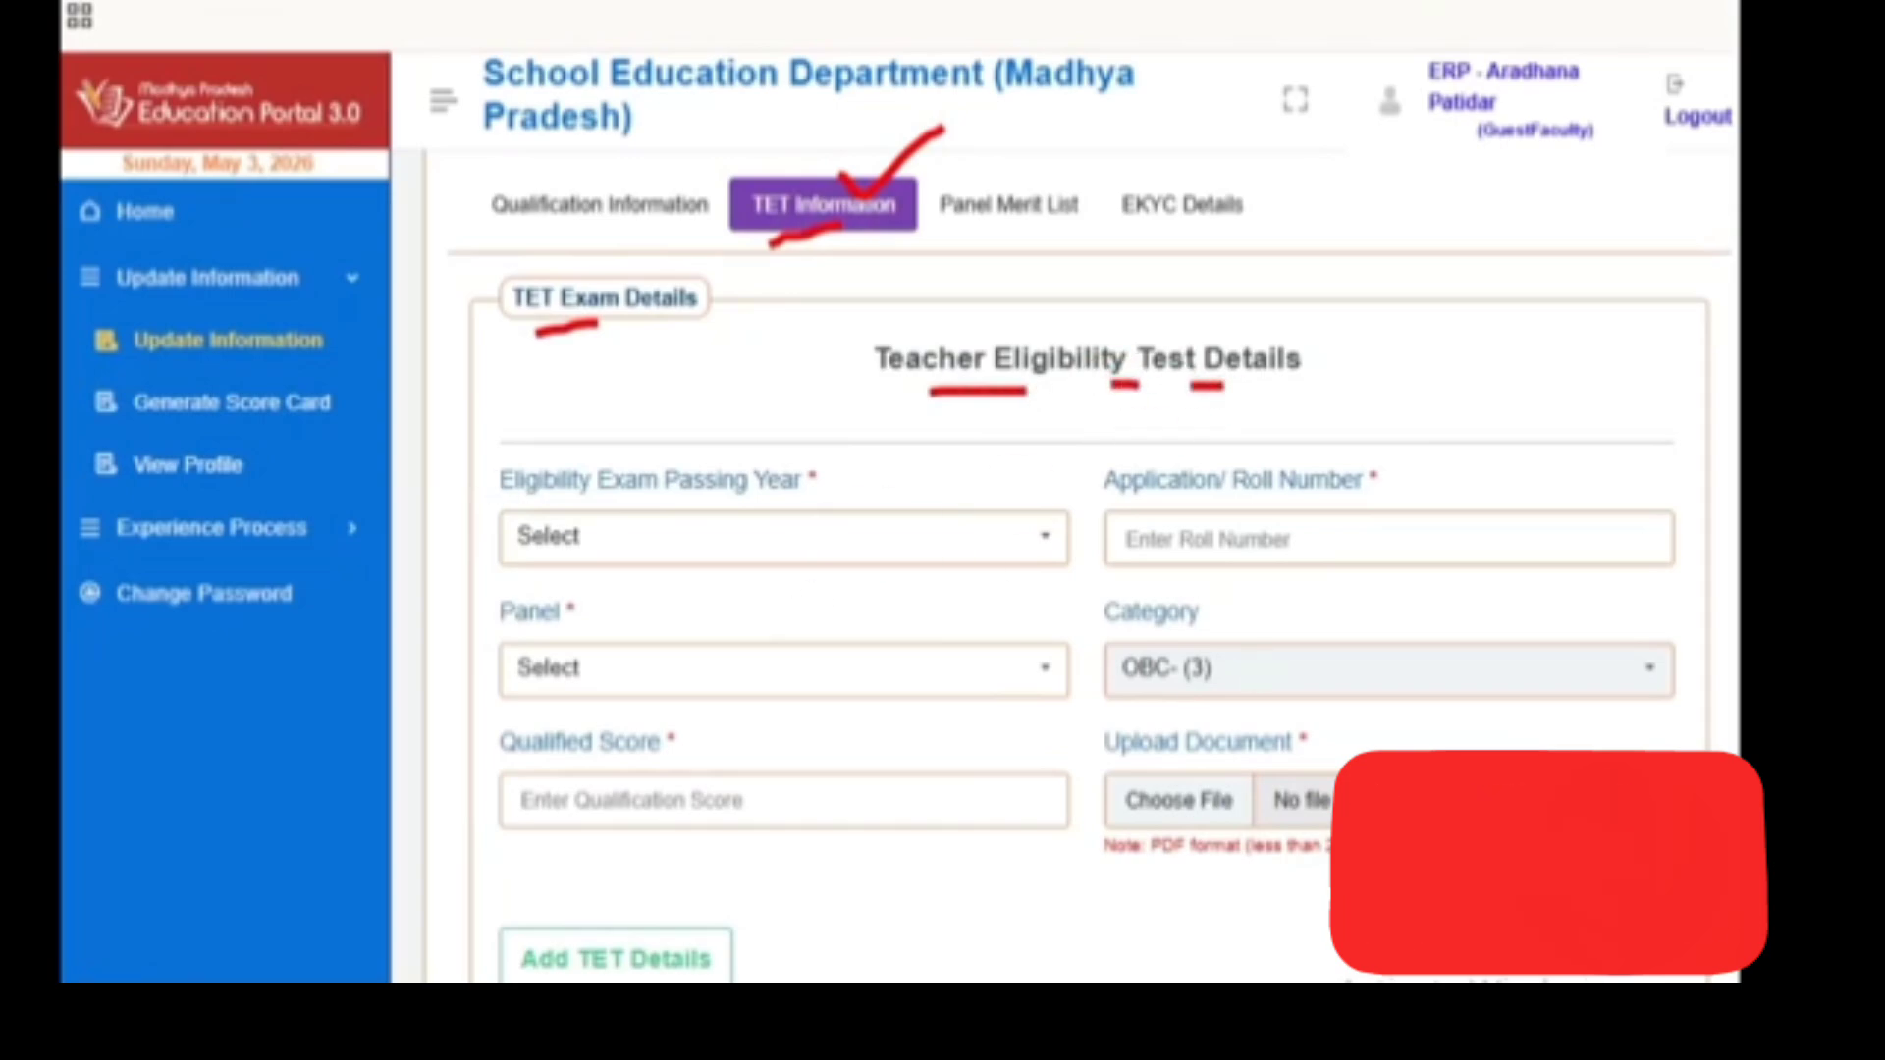
Set the eligibility exam passing year to 2020 and the TET panel to Varg-3 General
click(772, 536)
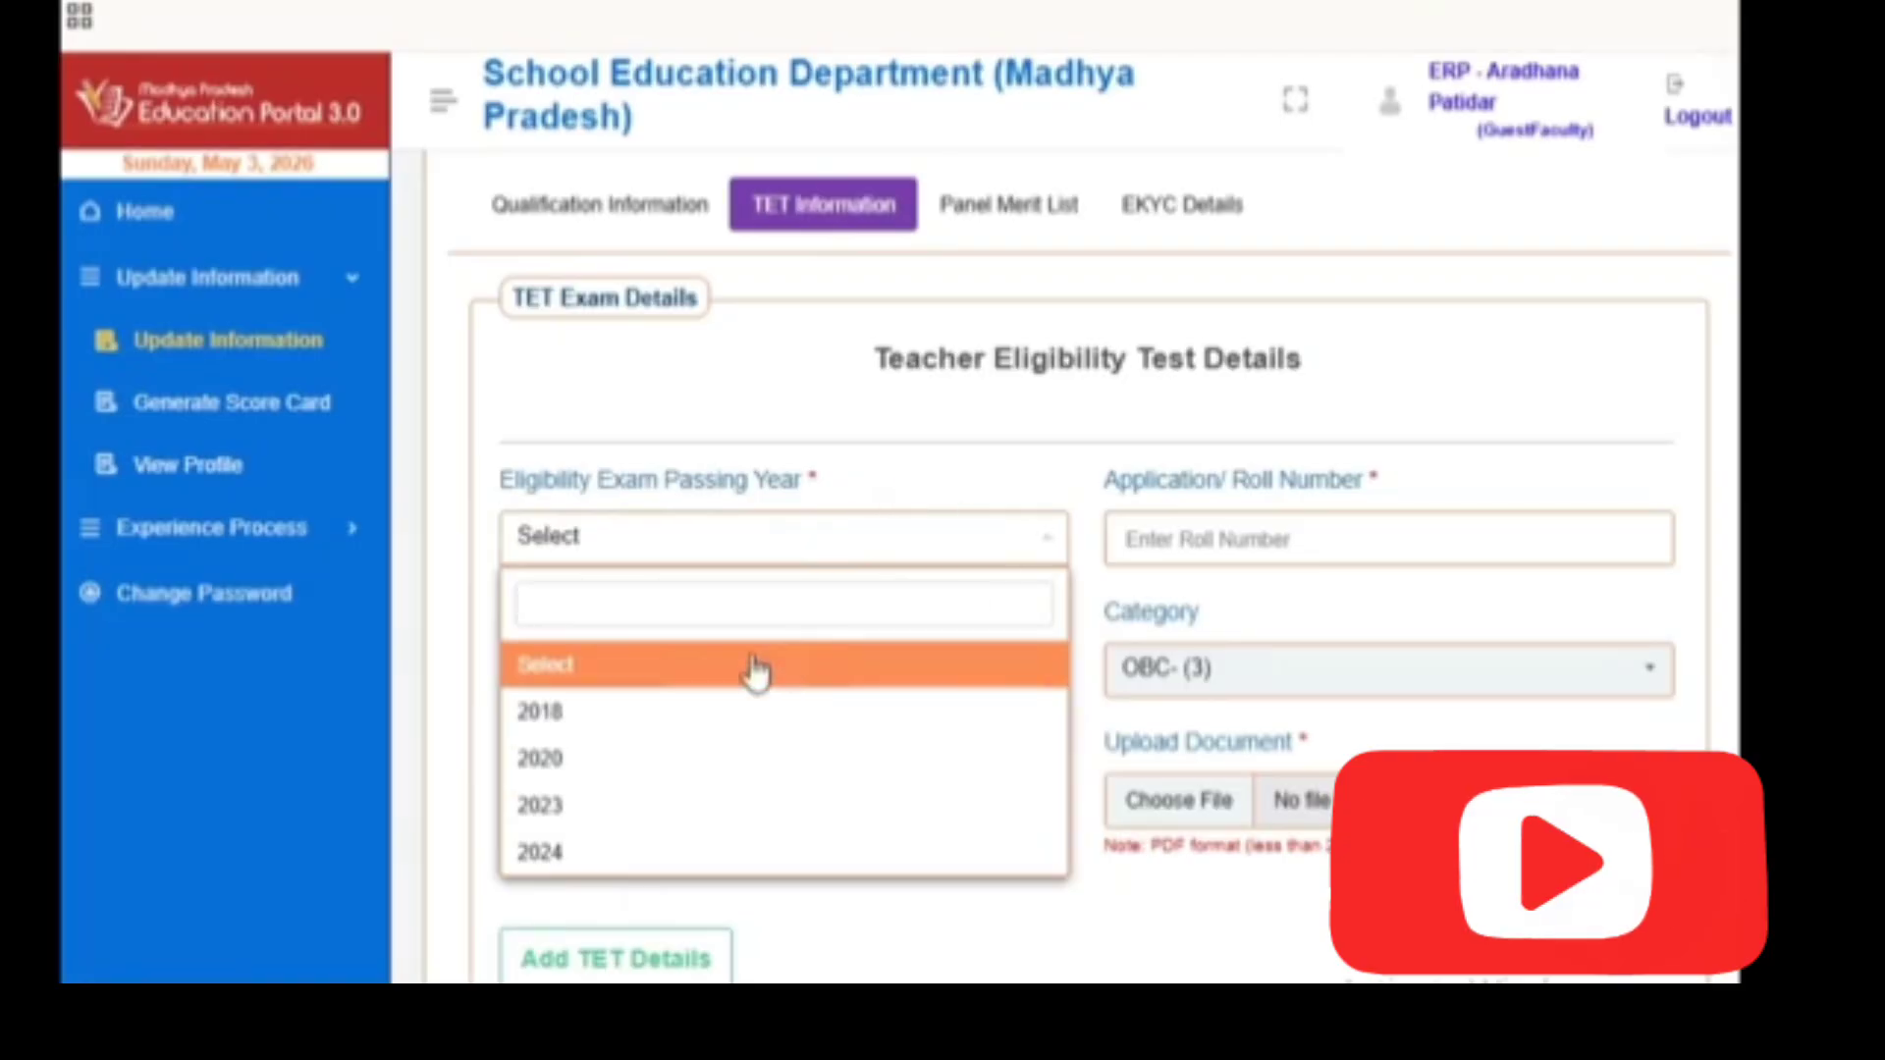
click(607, 760)
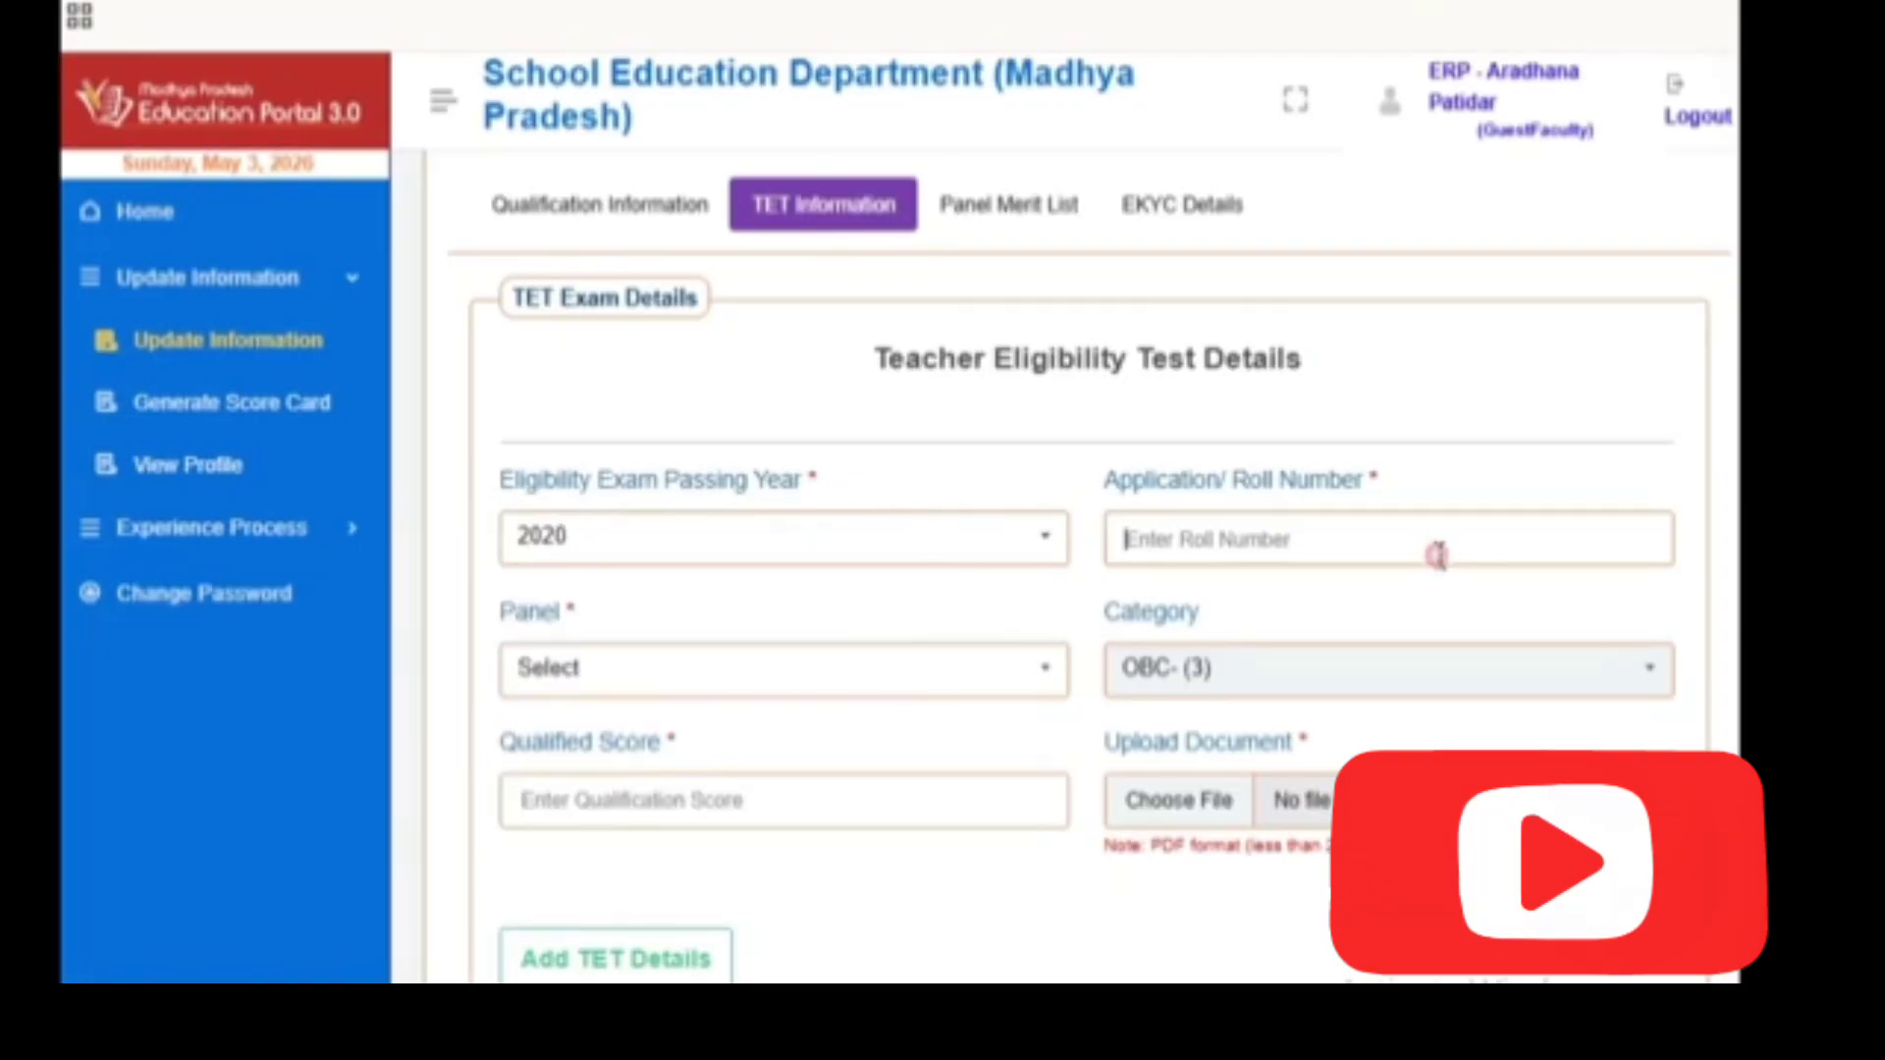
click(833, 679)
scroll(1067, 604, down, 2)
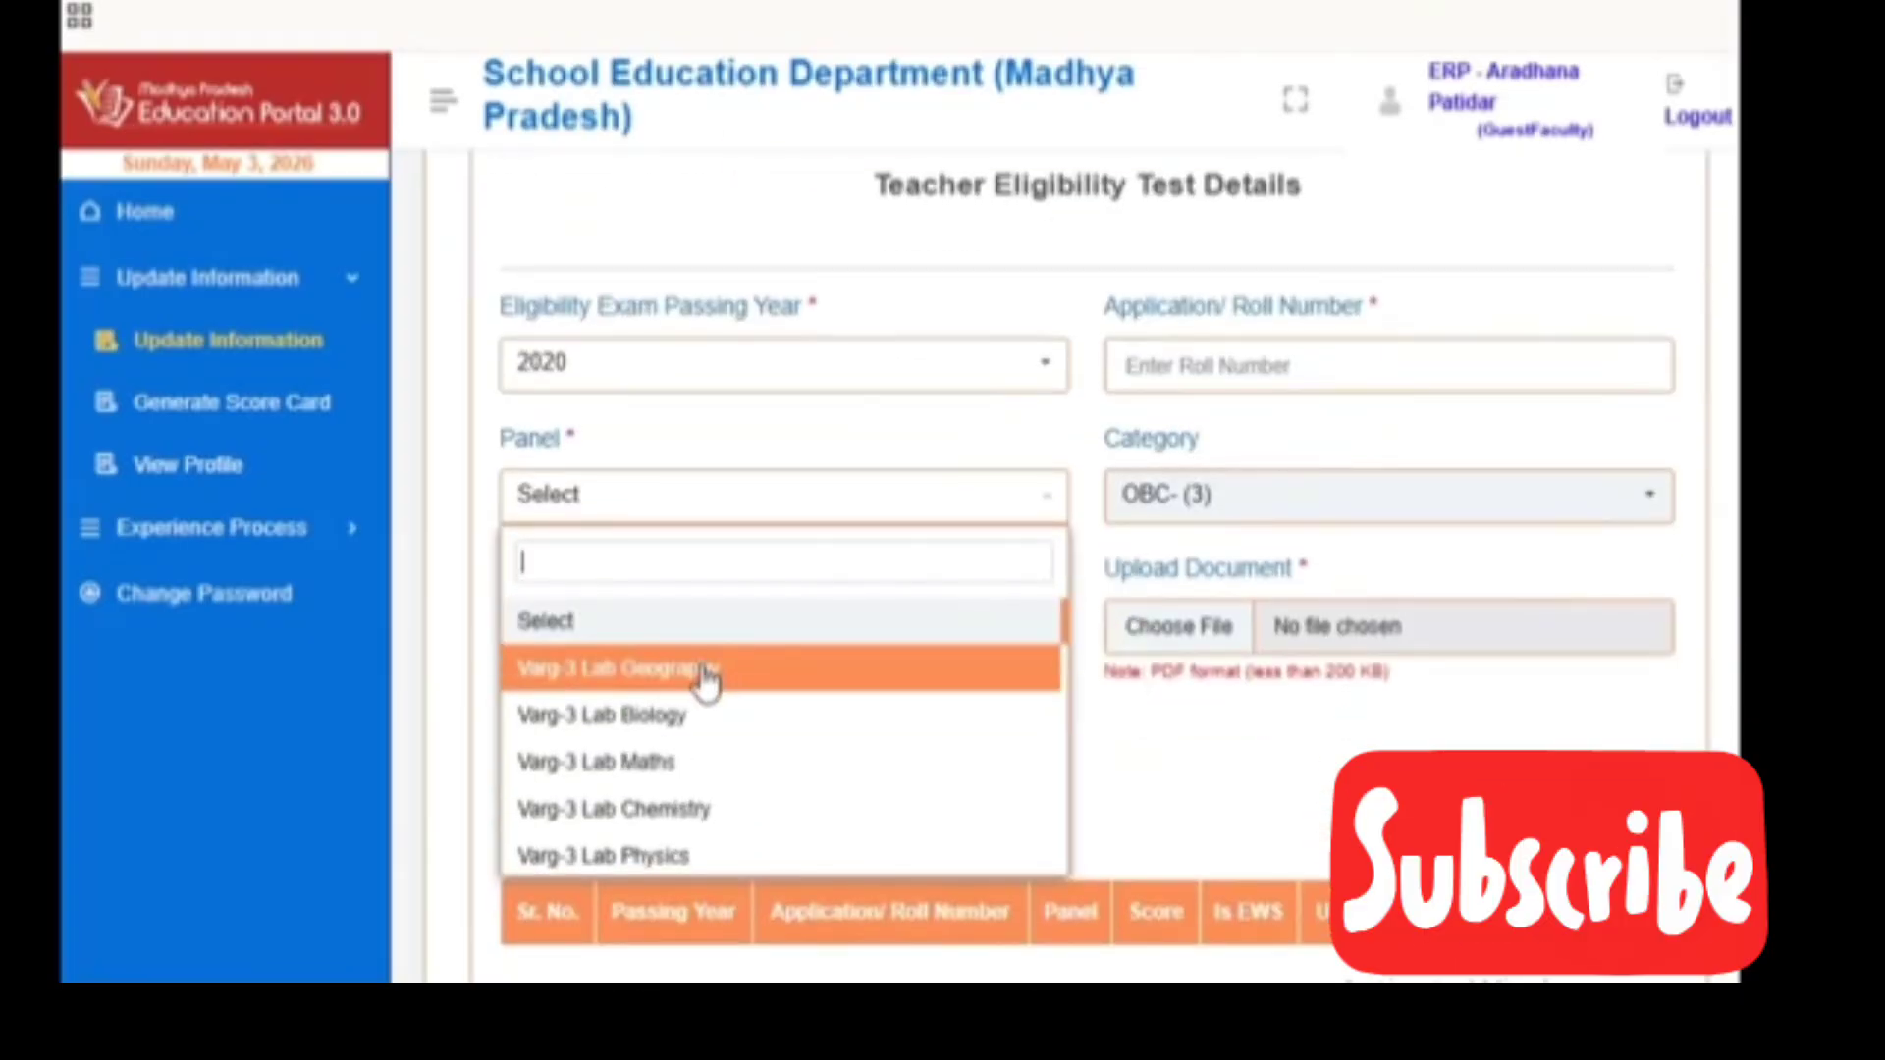
scroll(707, 677, down, 5)
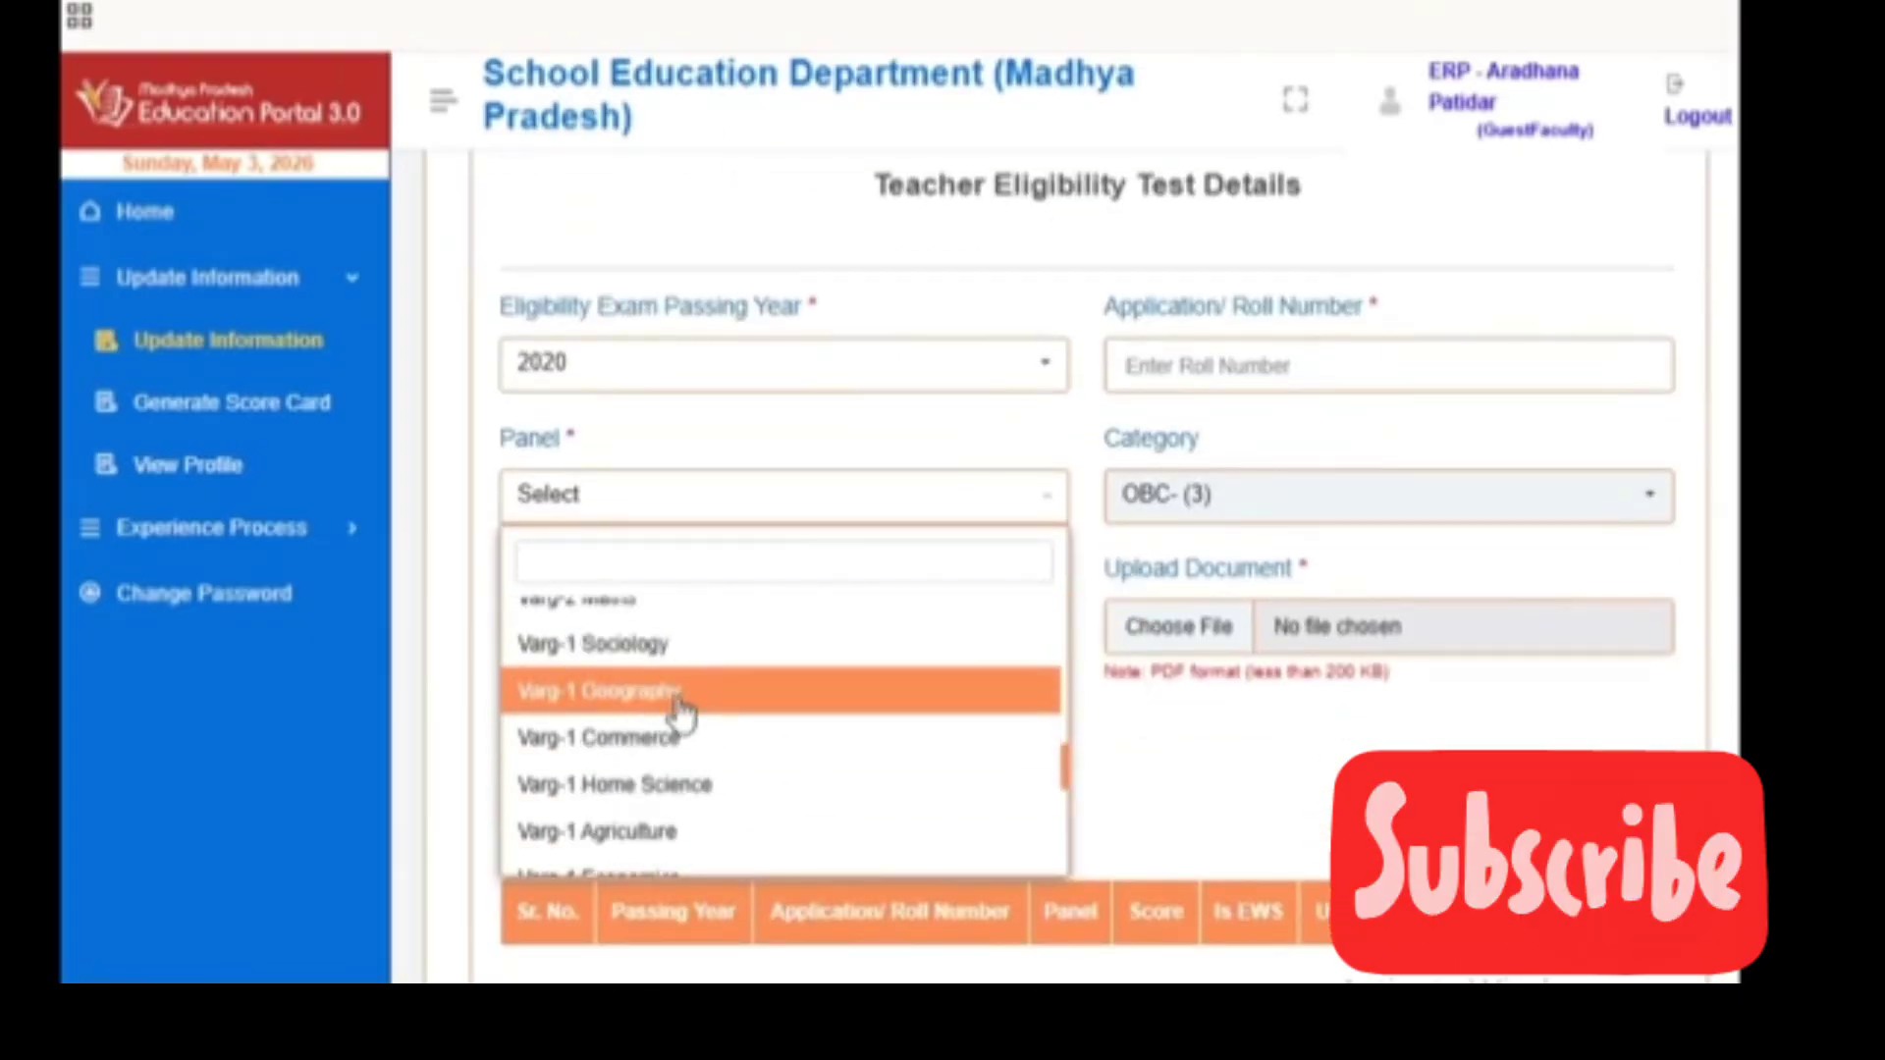
scroll(687, 736, up, 2)
scroll(707, 742, down, 4)
scroll(746, 751, up, 1)
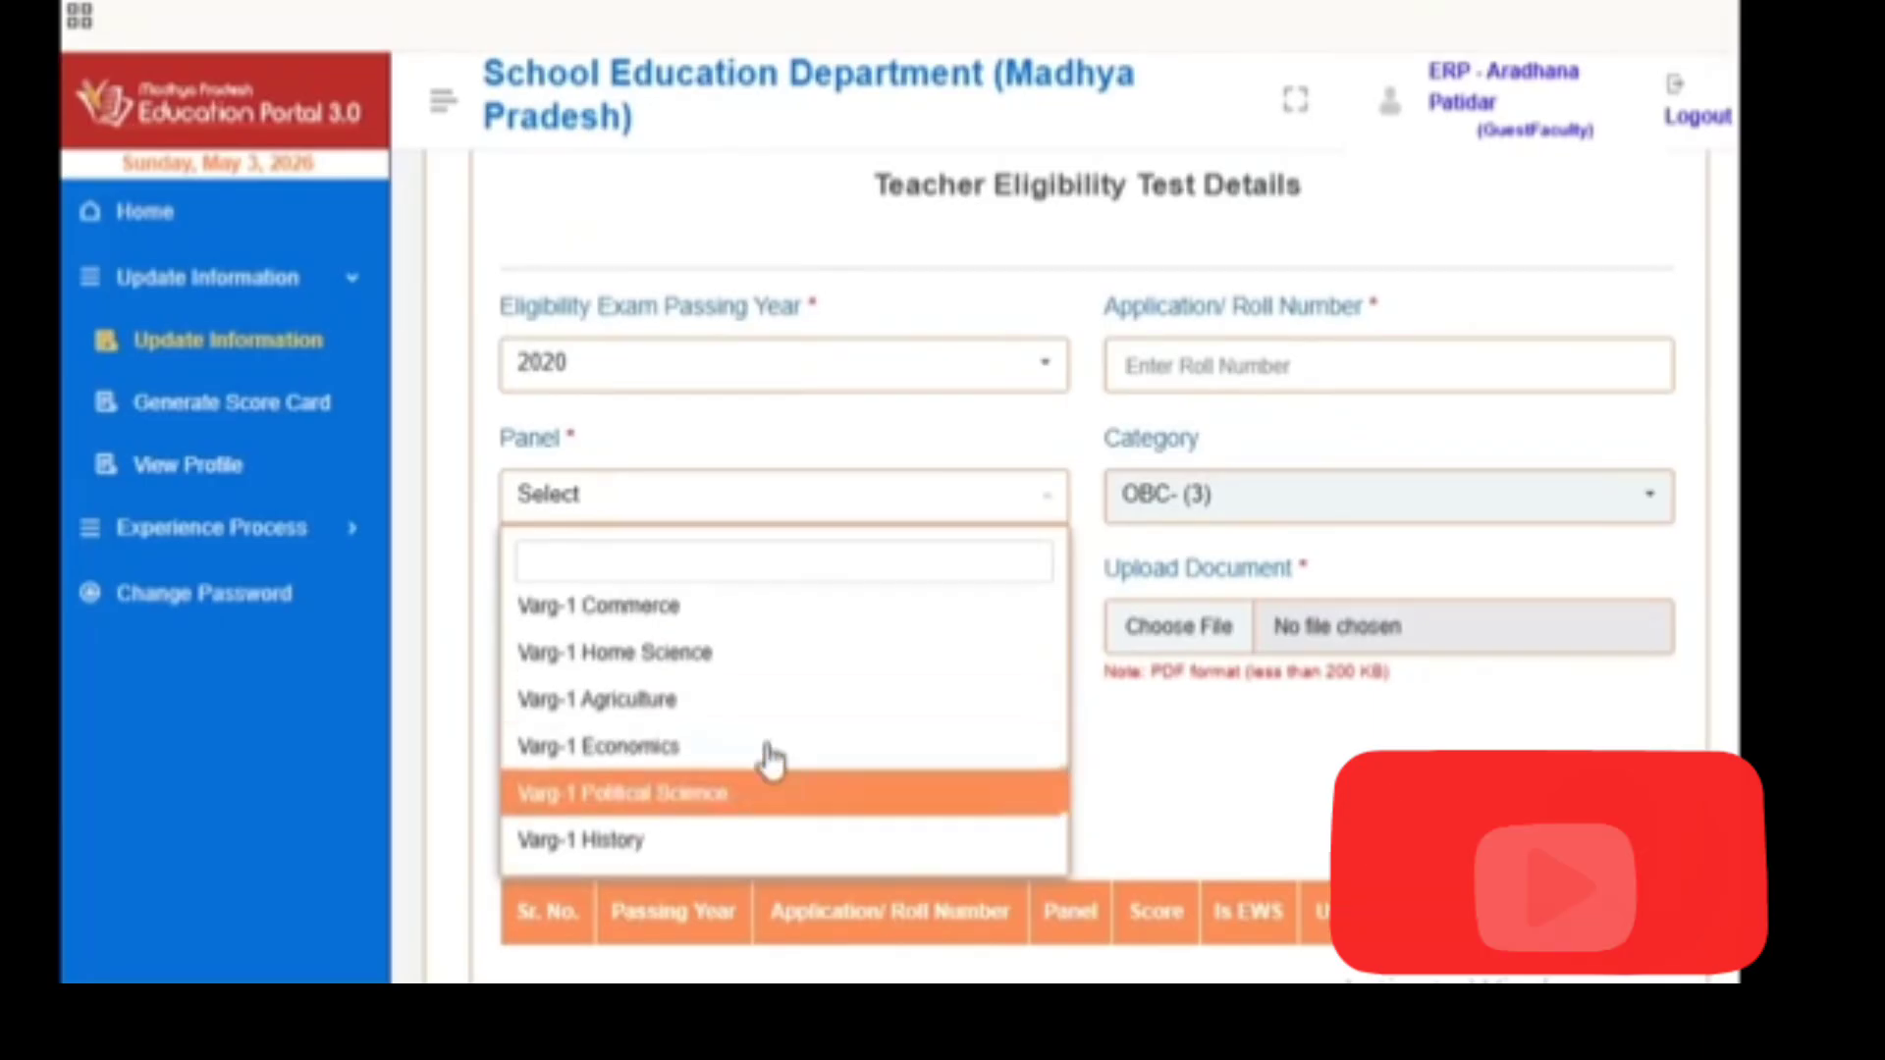
scroll(756, 751, up, 2)
scroll(687, 776, up, 3)
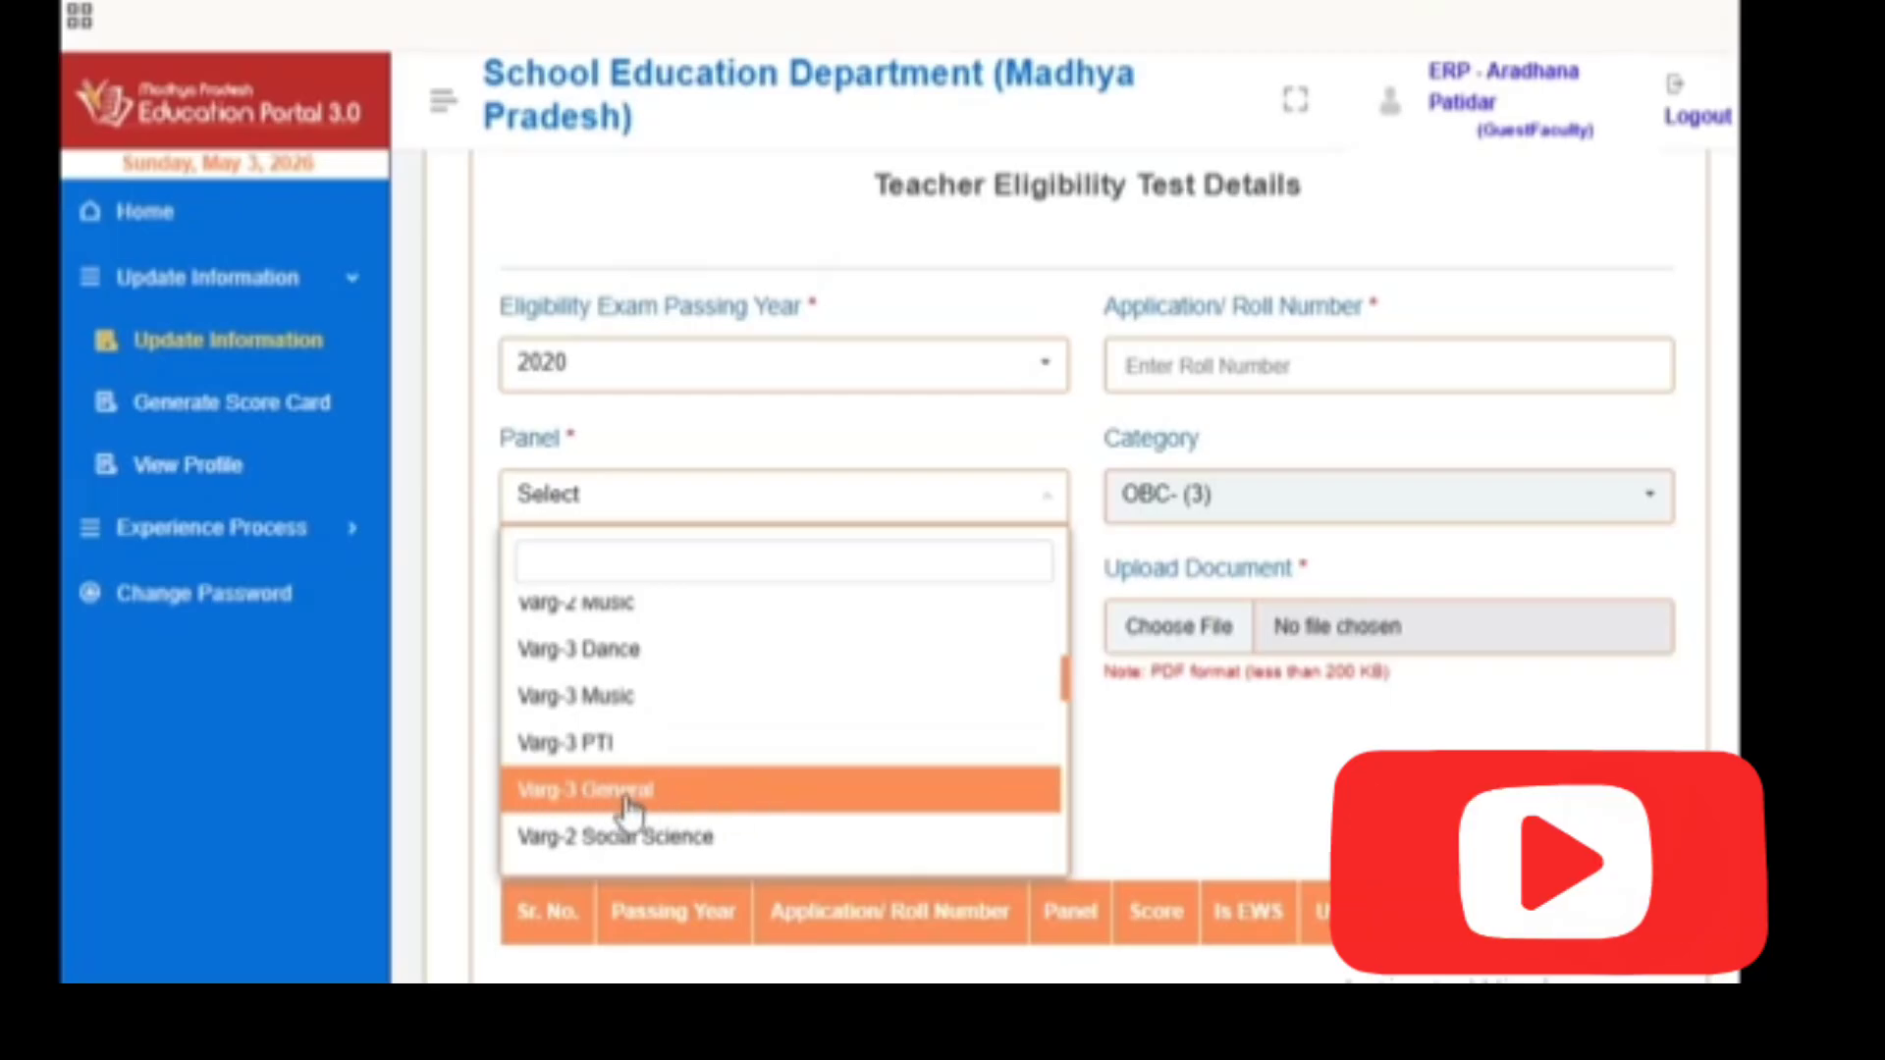
click(684, 797)
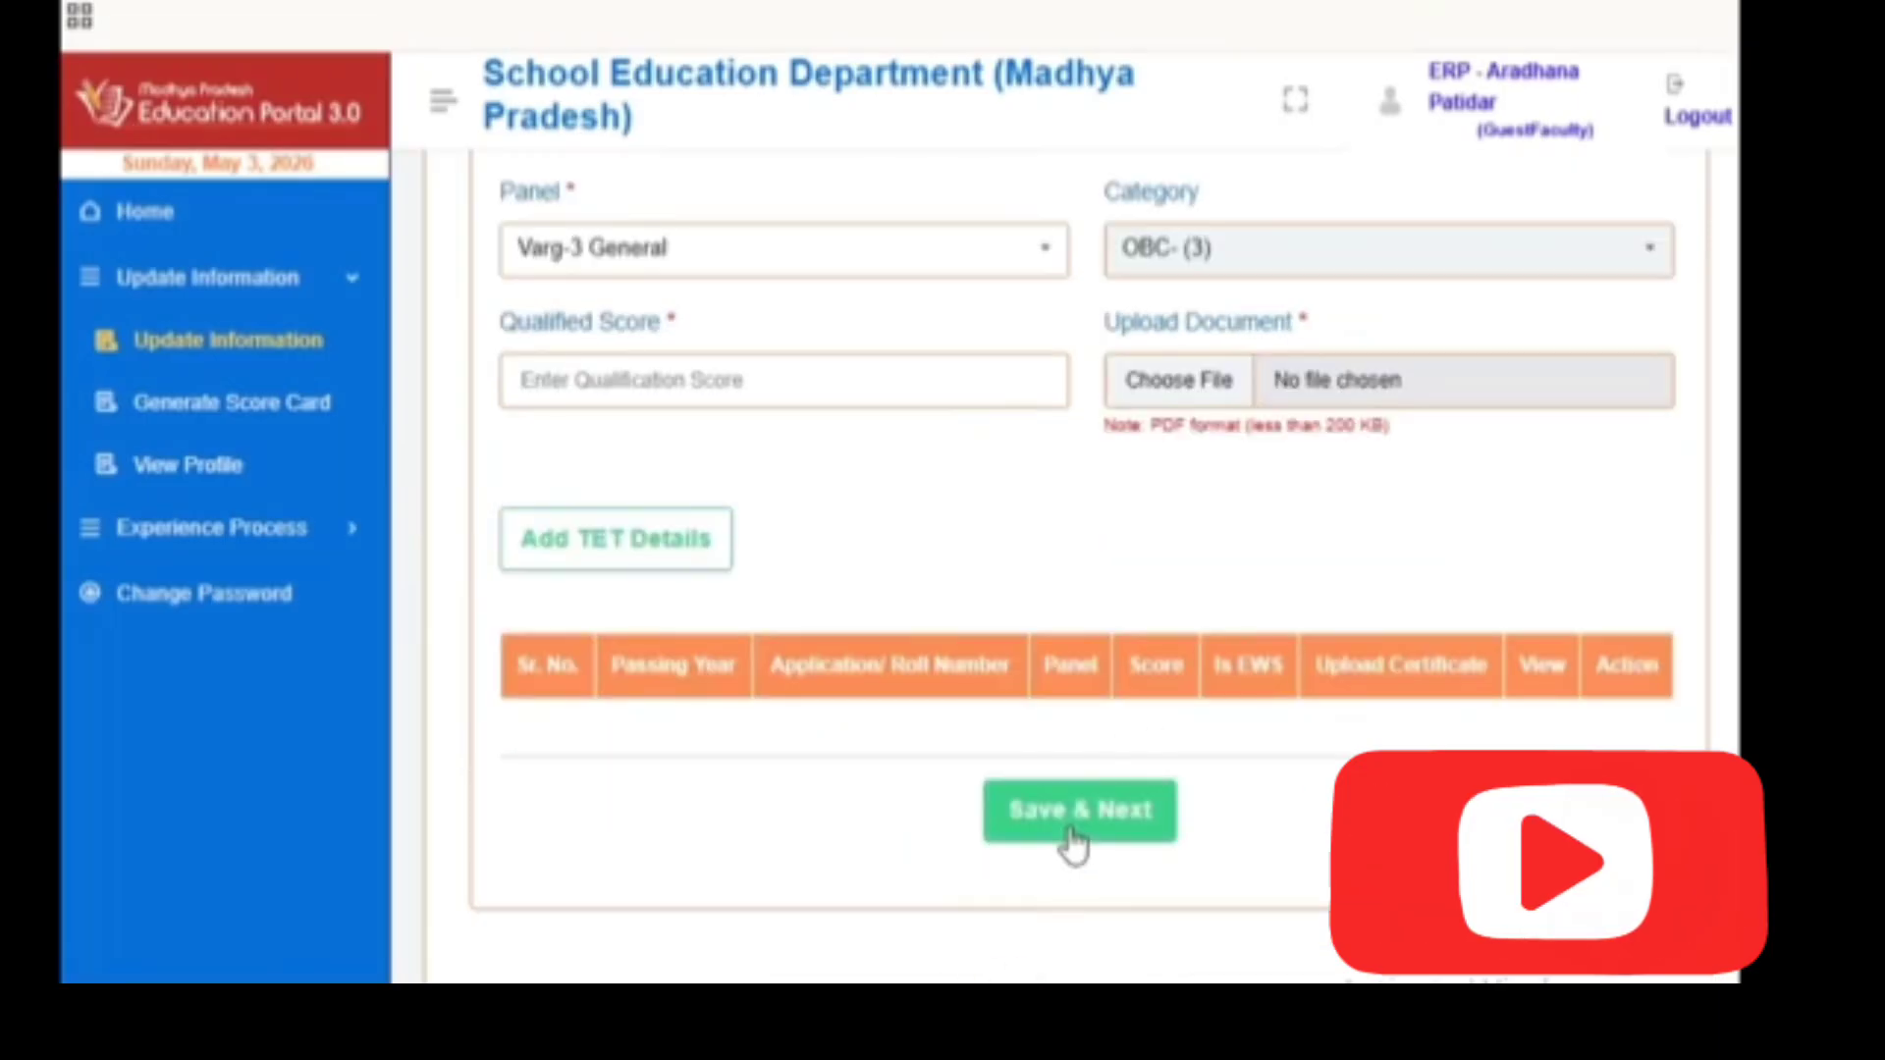
Save the TET details, acknowledge the confirmation and continue to the Panel Merit List section
scroll(995, 648, up, 1)
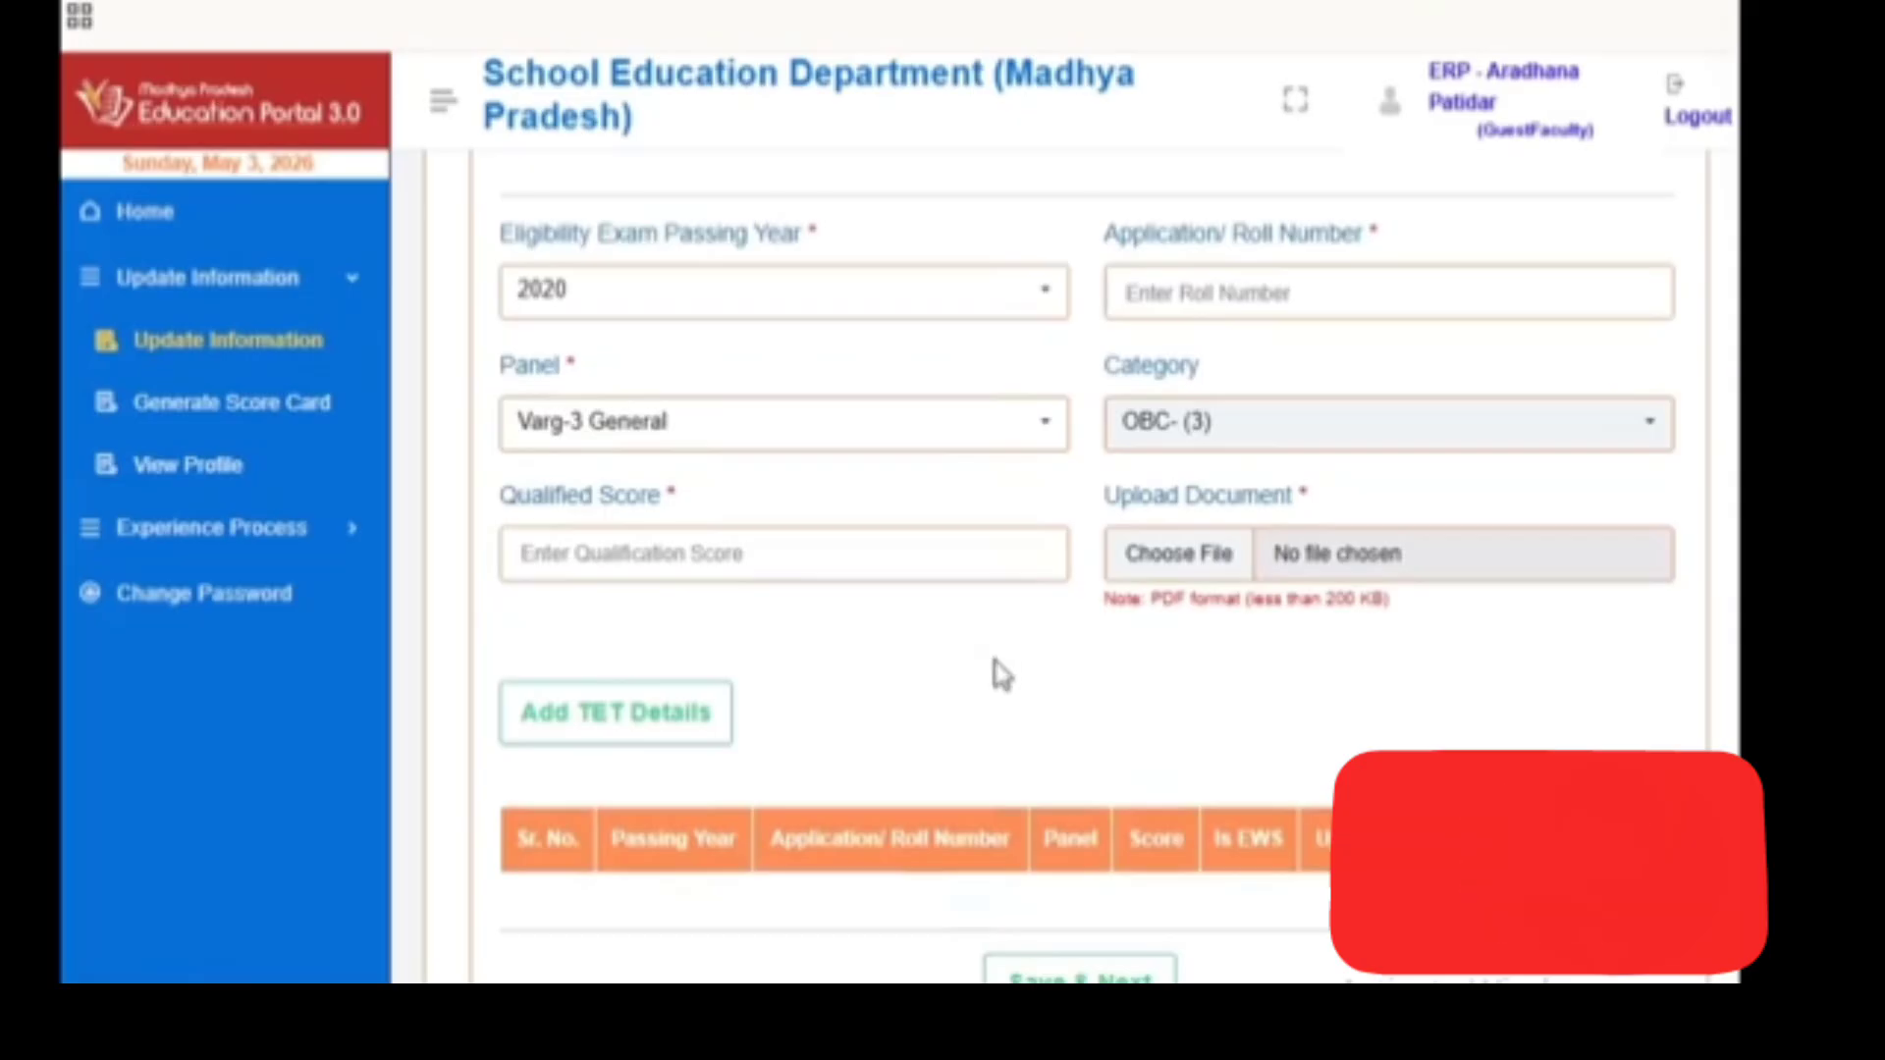
scroll(1031, 726, up, 5)
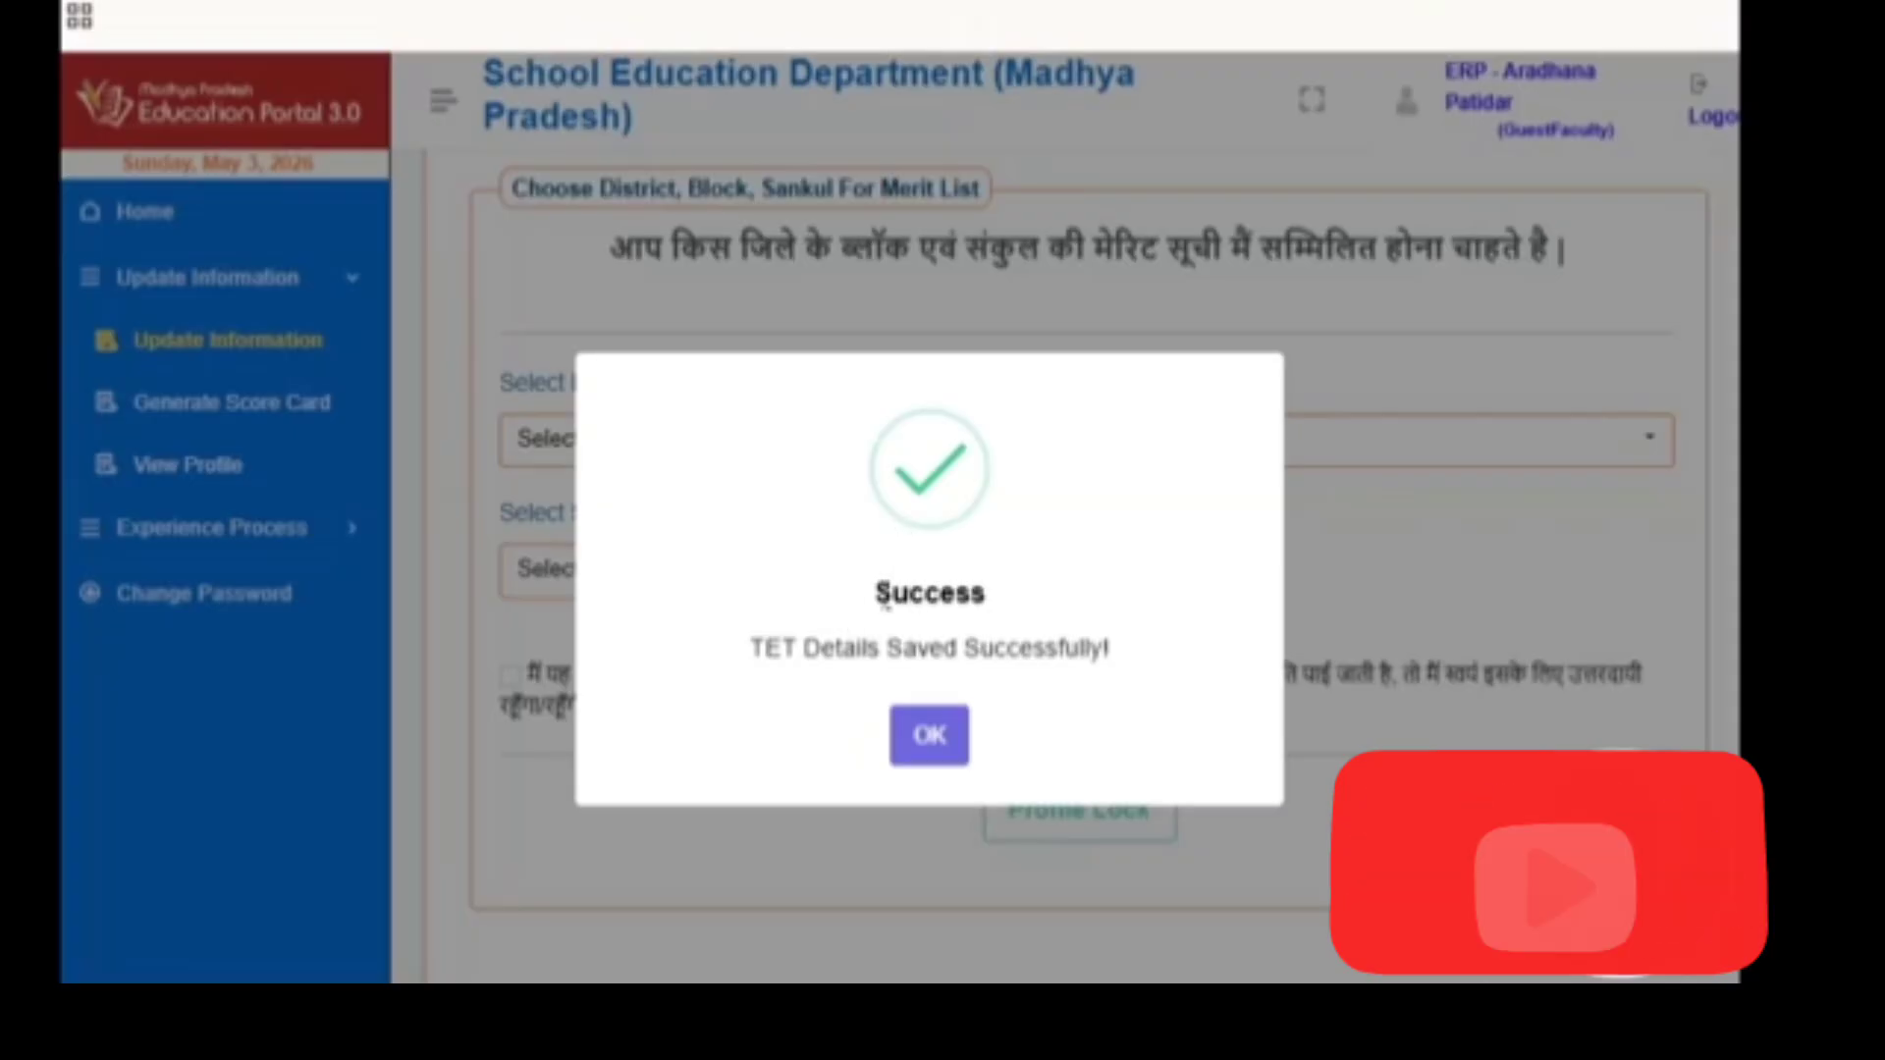
drag(875, 593, 990, 593)
drag(764, 648, 1143, 673)
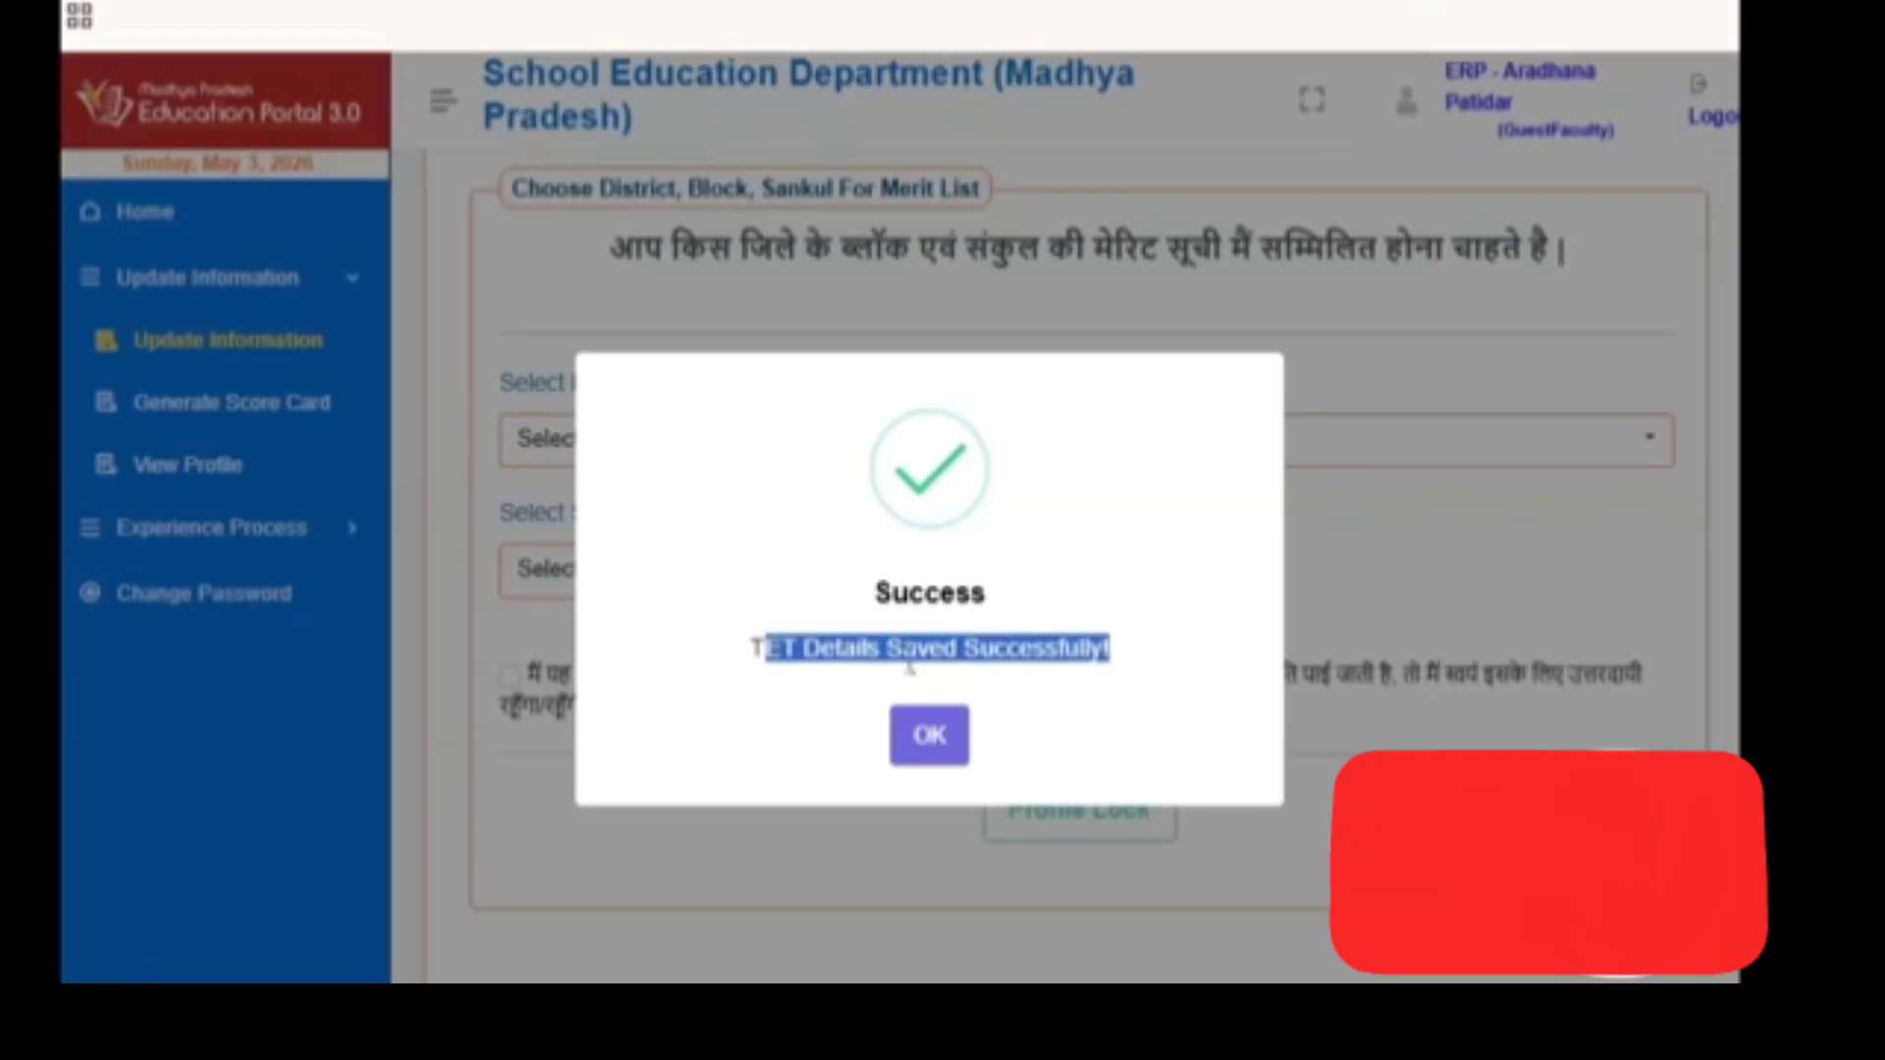
click(931, 738)
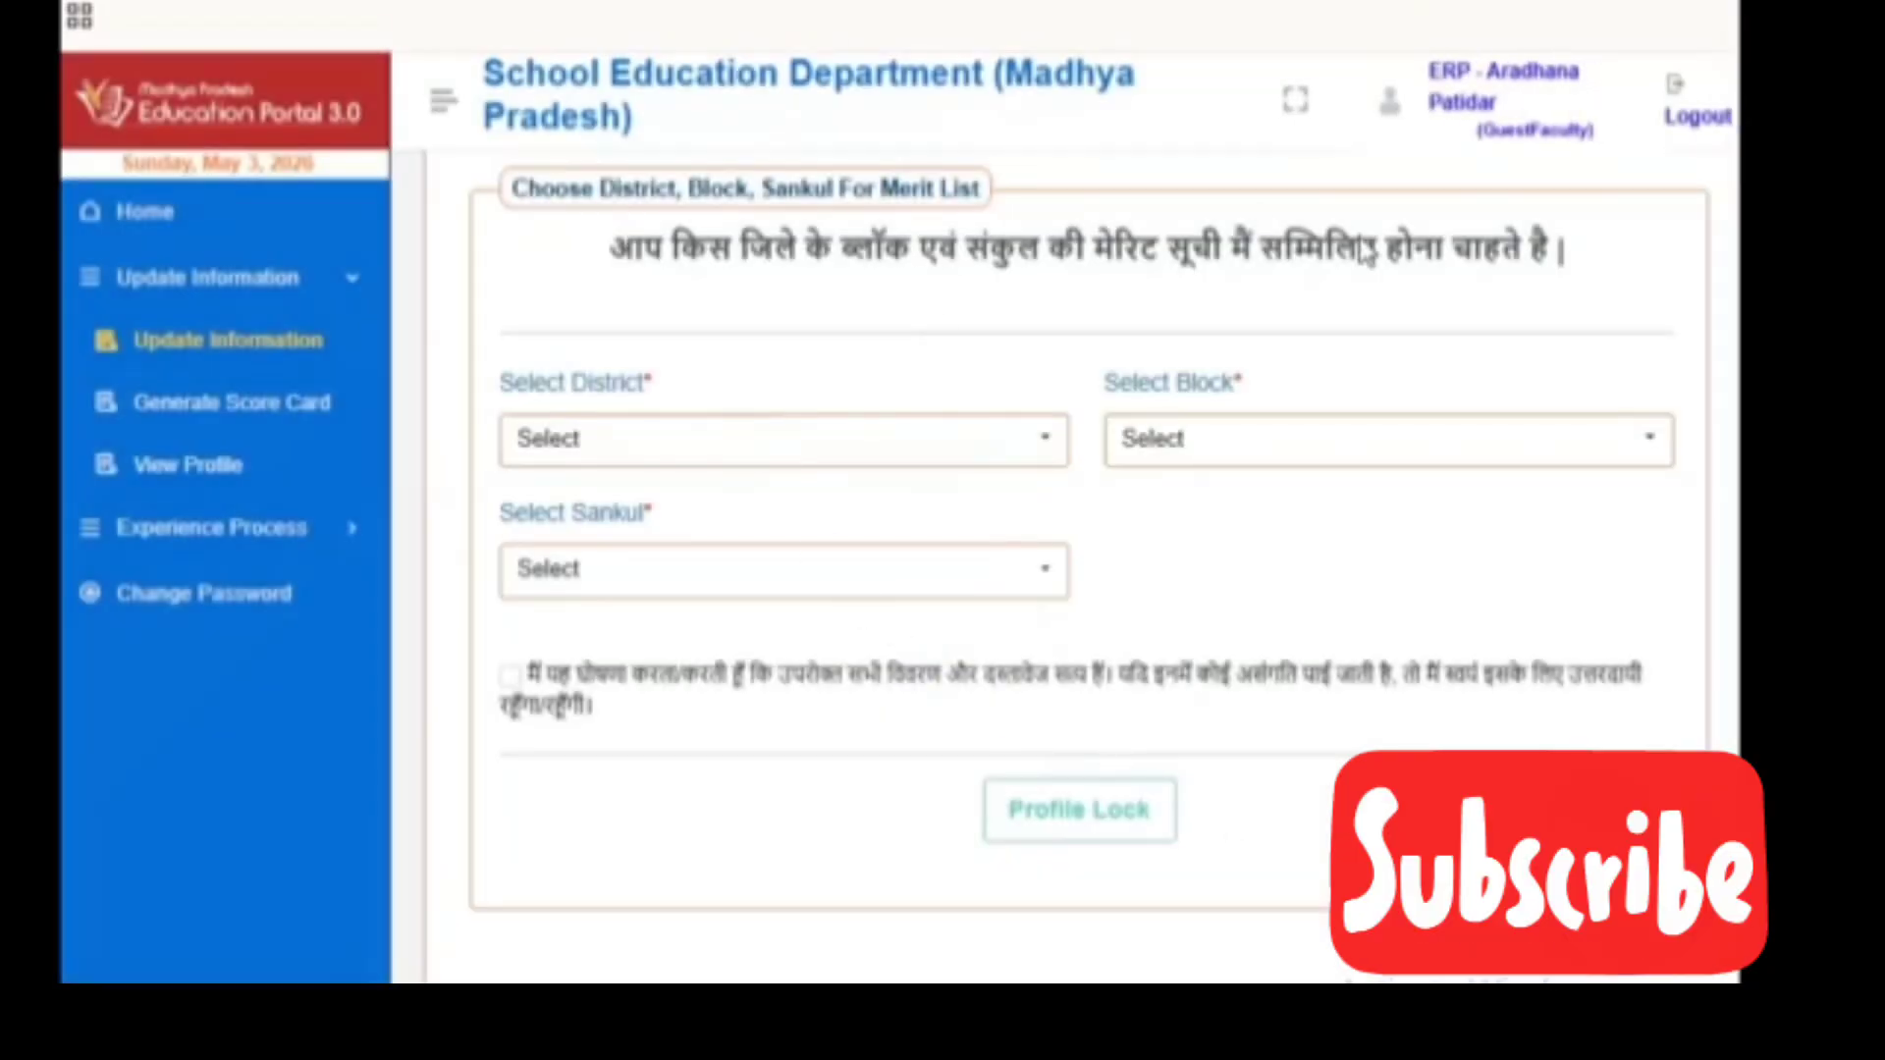
Choose Sehore (27) as the merit list district and Ashta (212) as the block
scroll(1346, 526, up, 2)
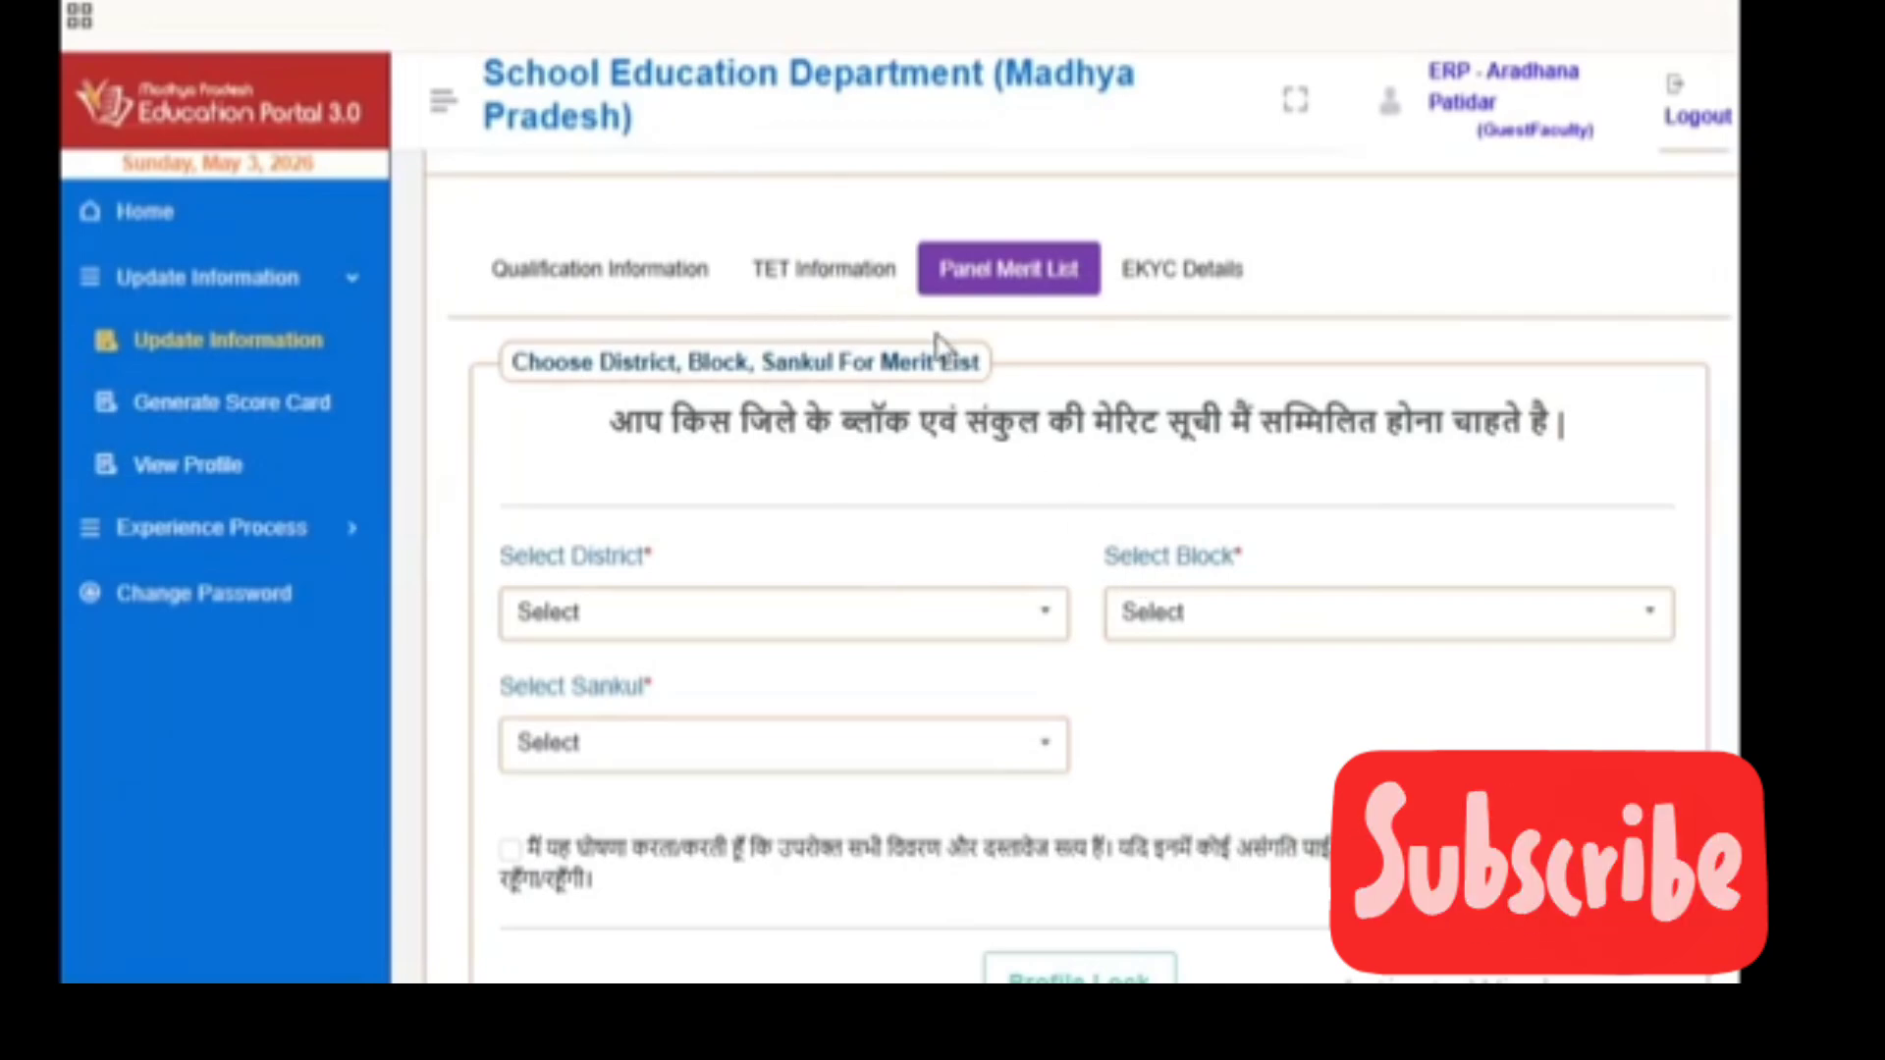
scroll(1208, 640, down, 2)
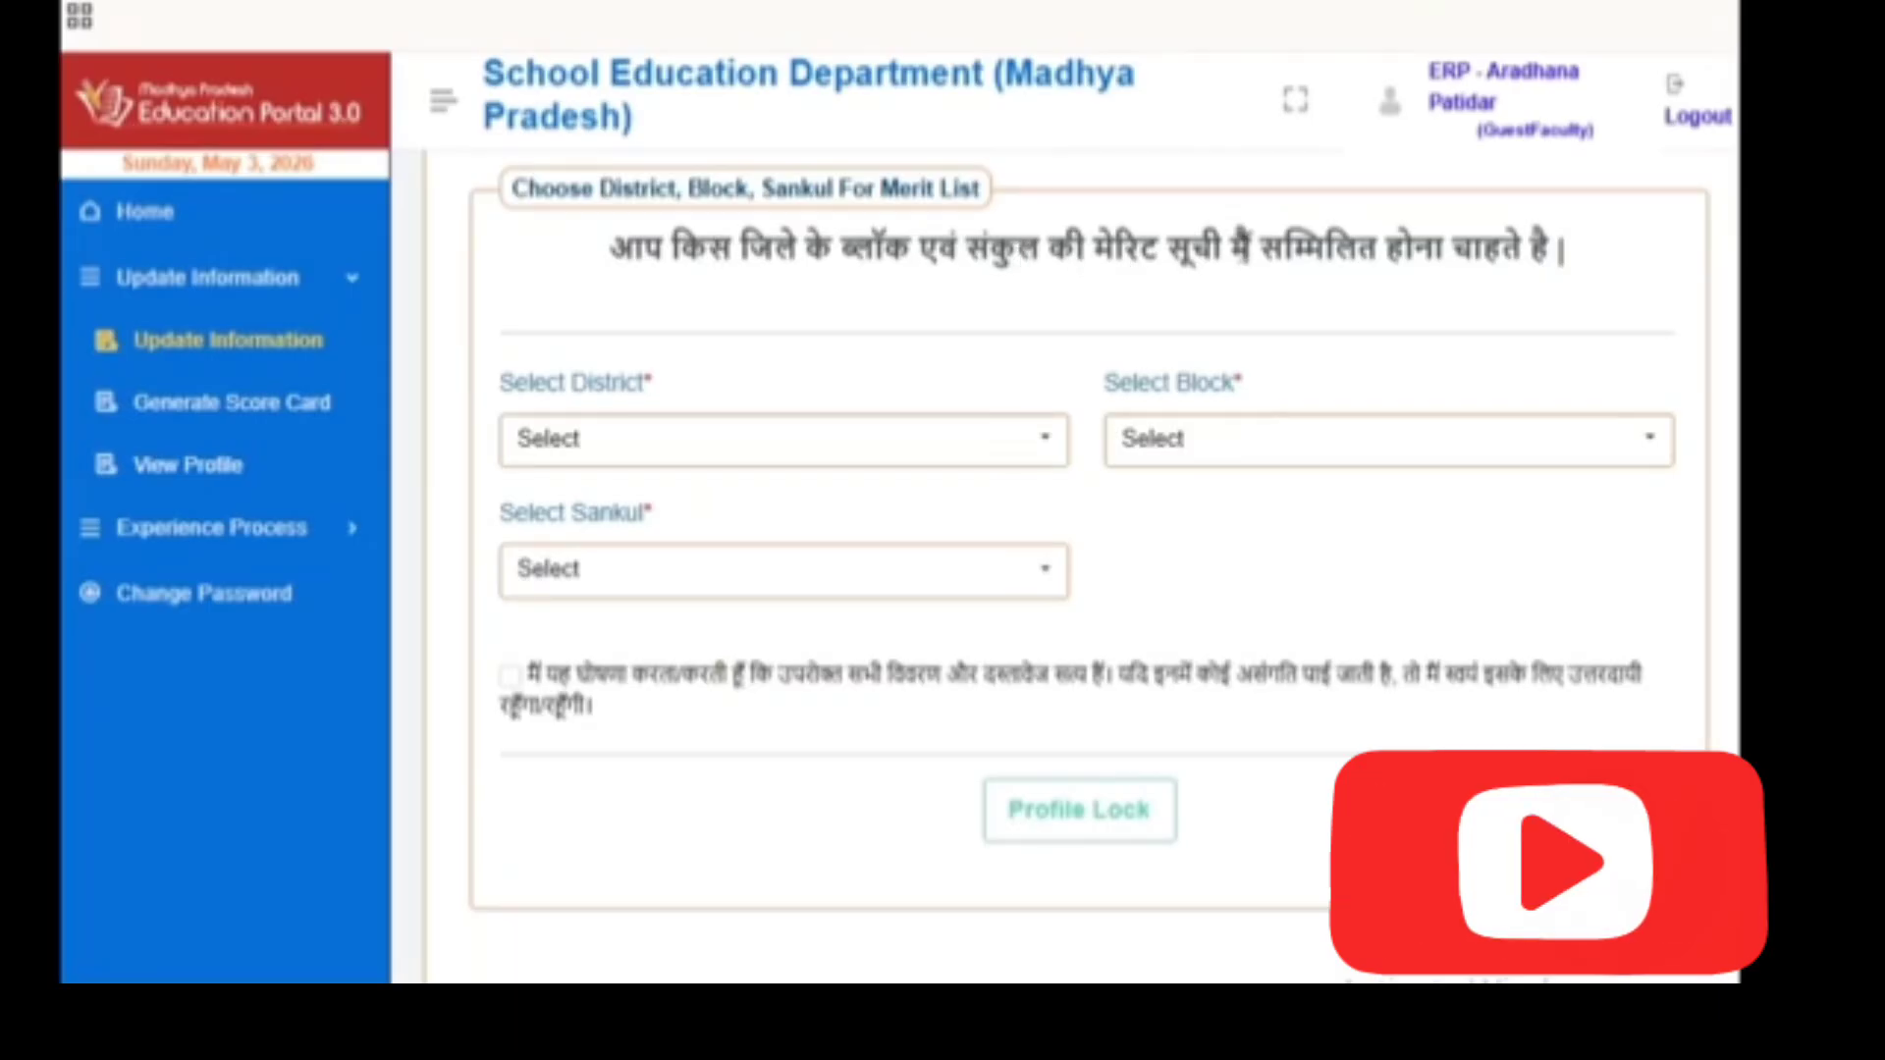
click(658, 447)
text(SE)
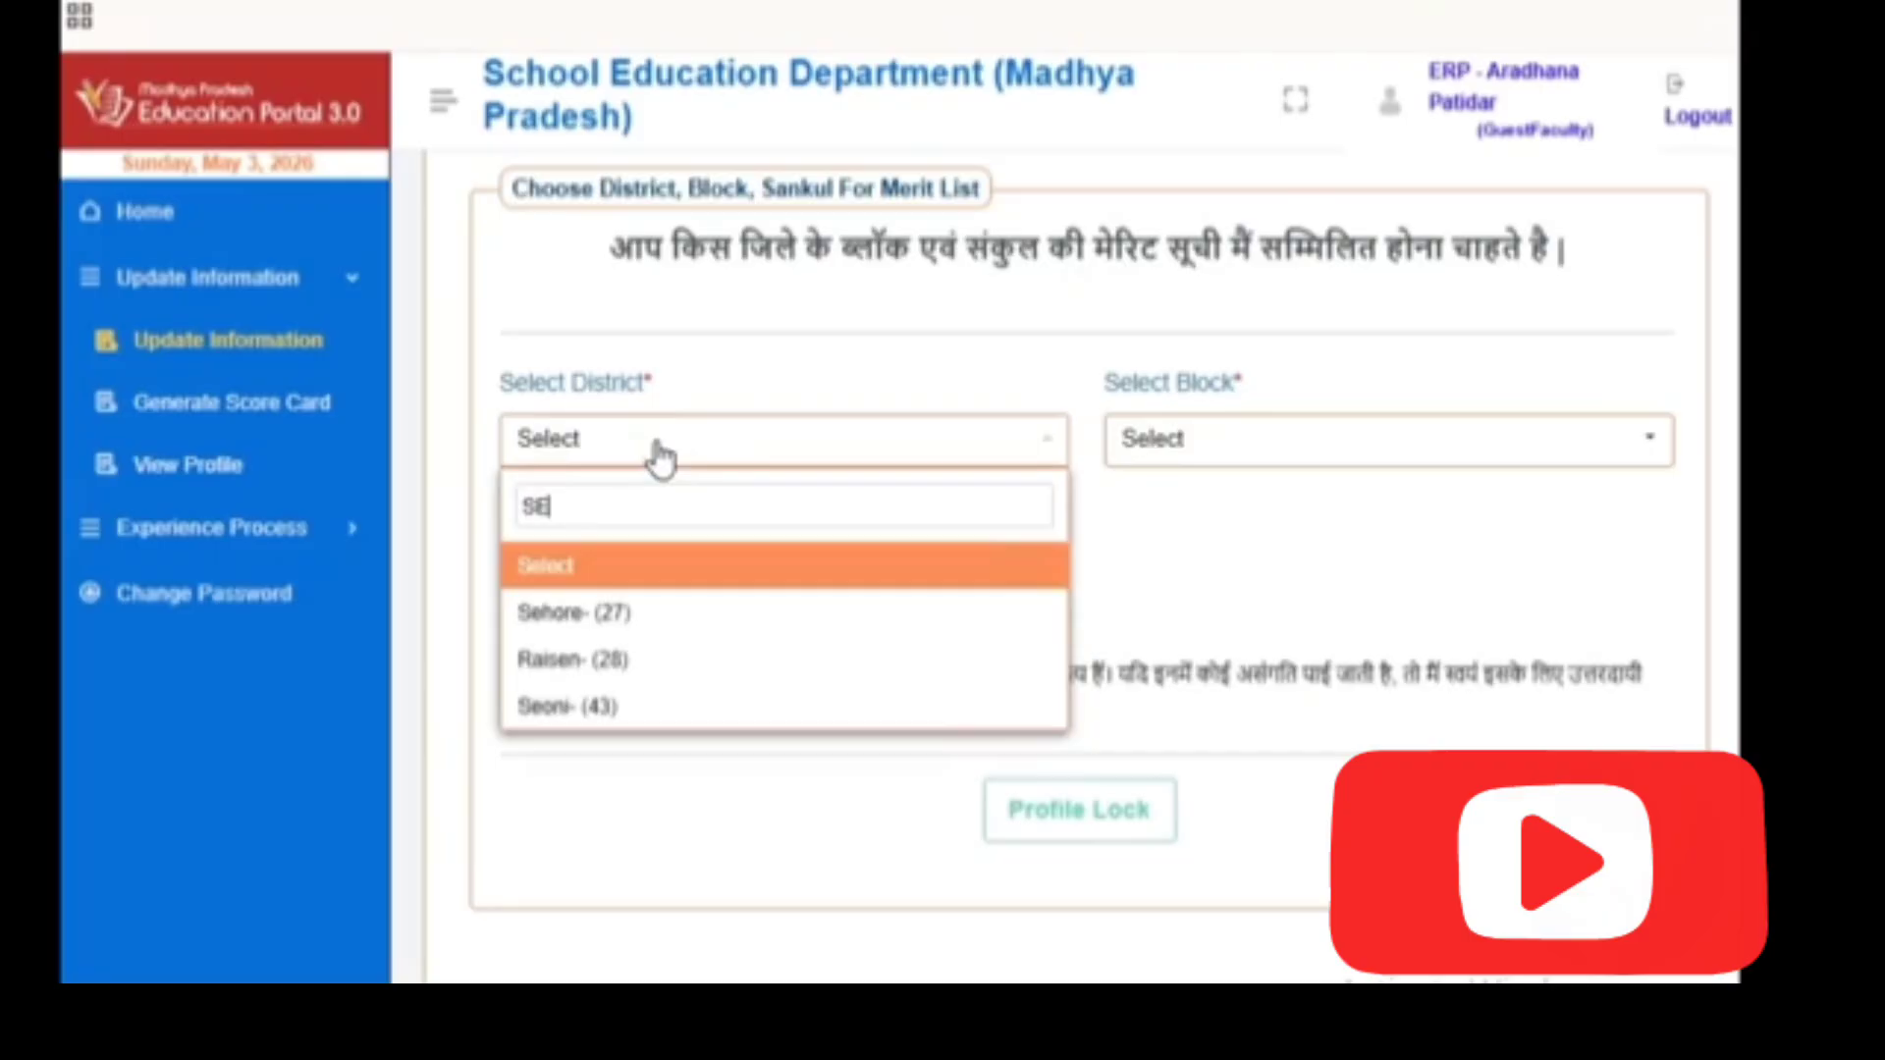
click(618, 615)
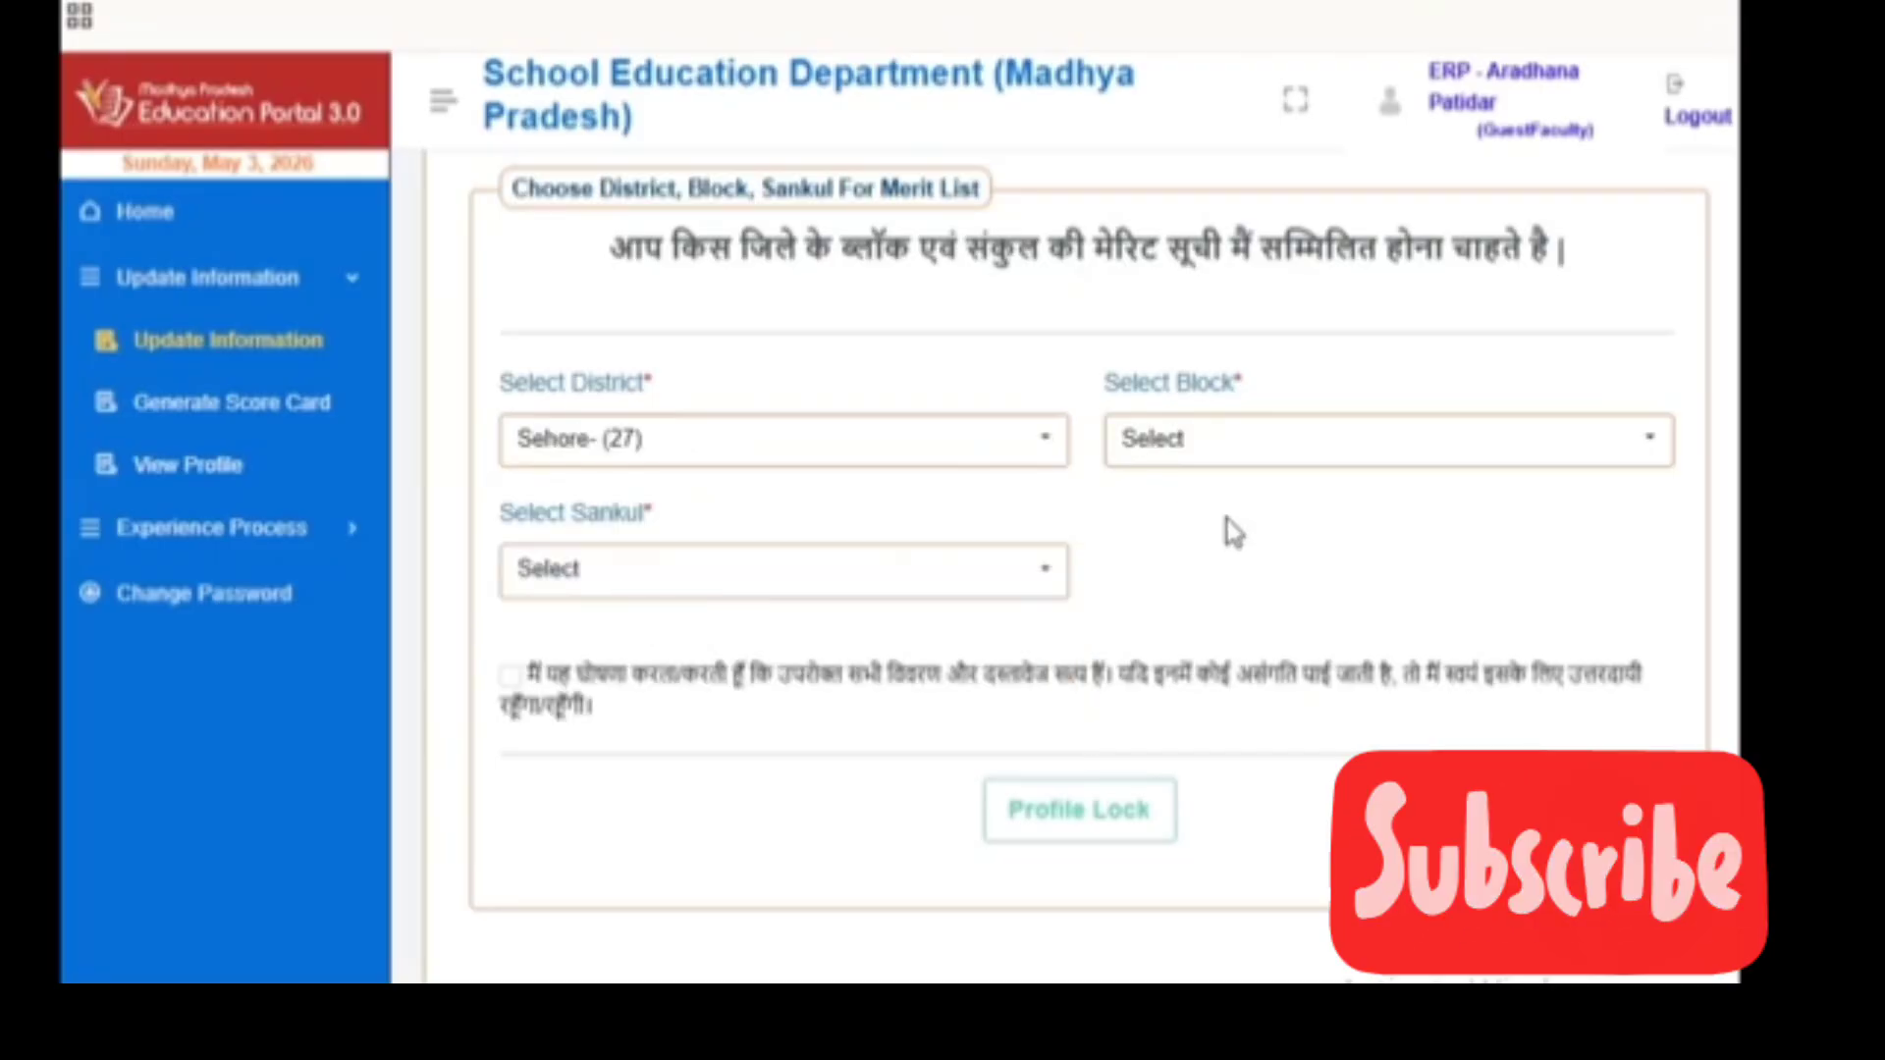
click(1292, 444)
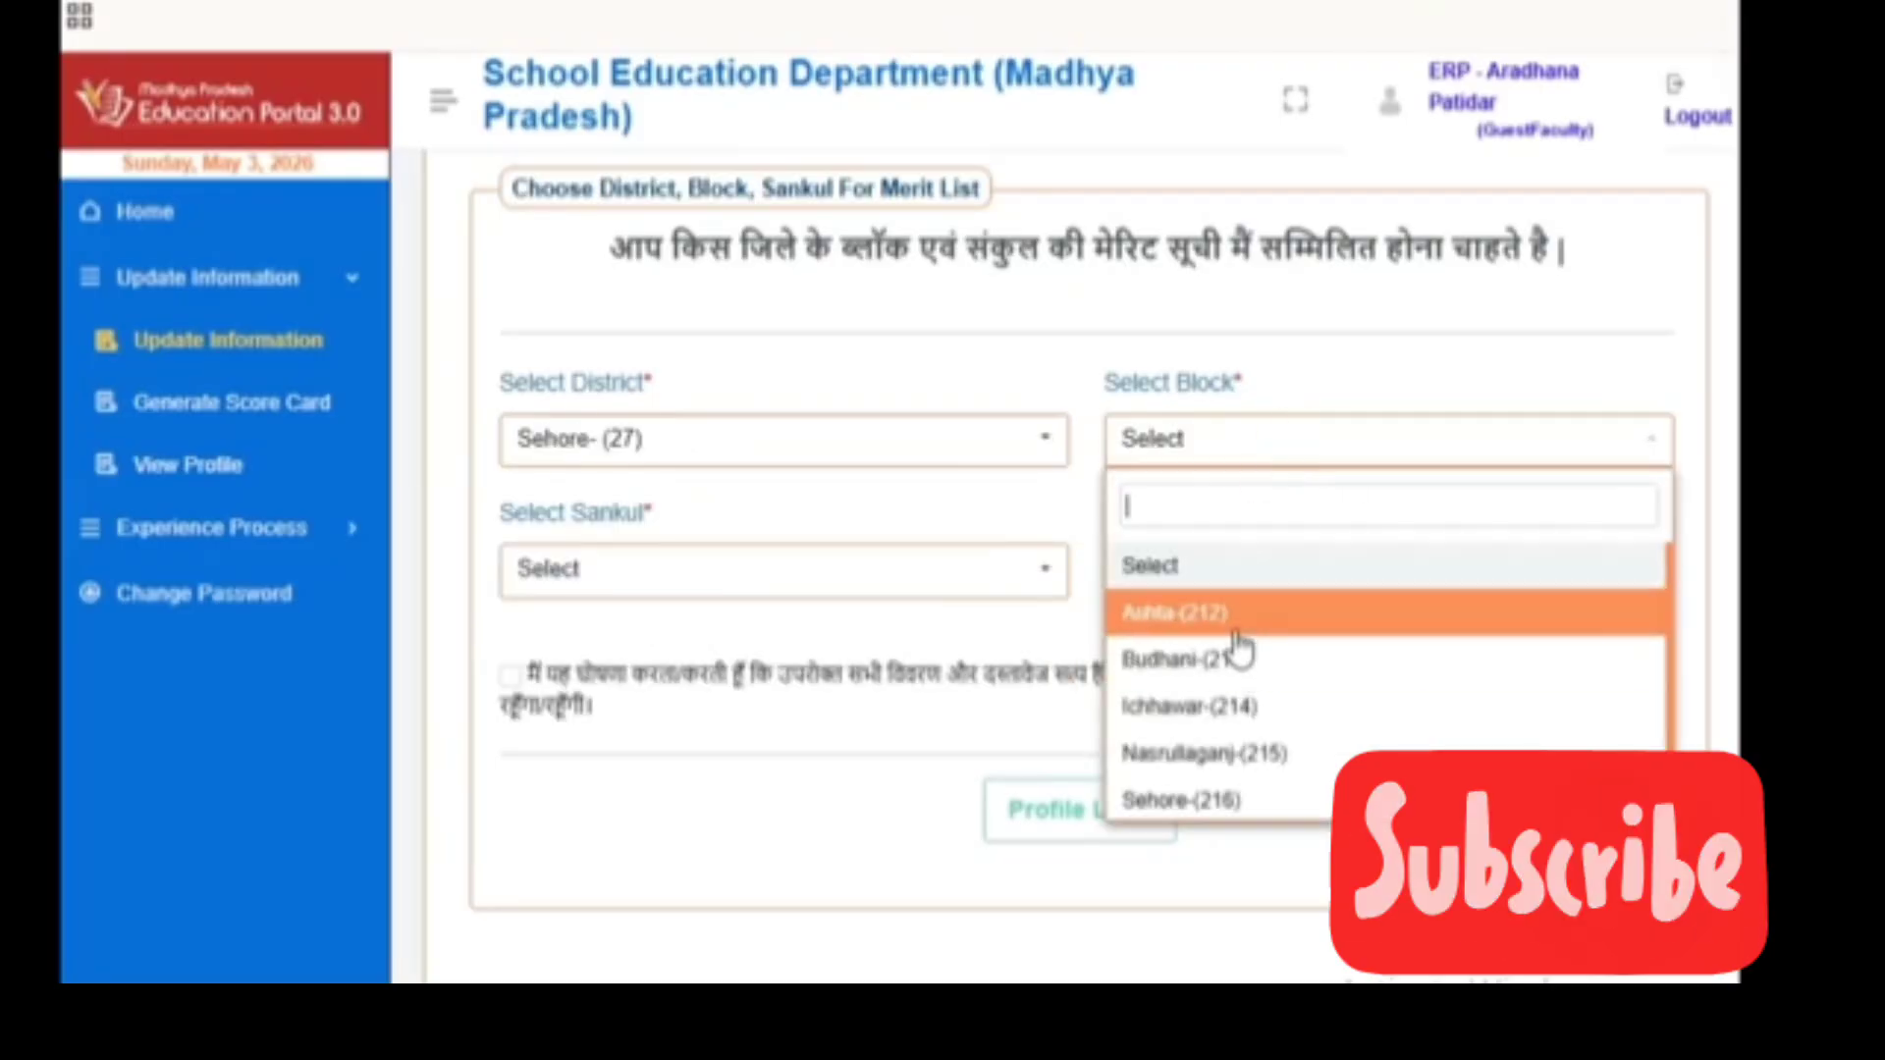
click(1175, 615)
Choose H.S.S.ASHTA, PRINCIPAL Boys H.S.S.ASHTA as the Sankul for the merit list
click(593, 589)
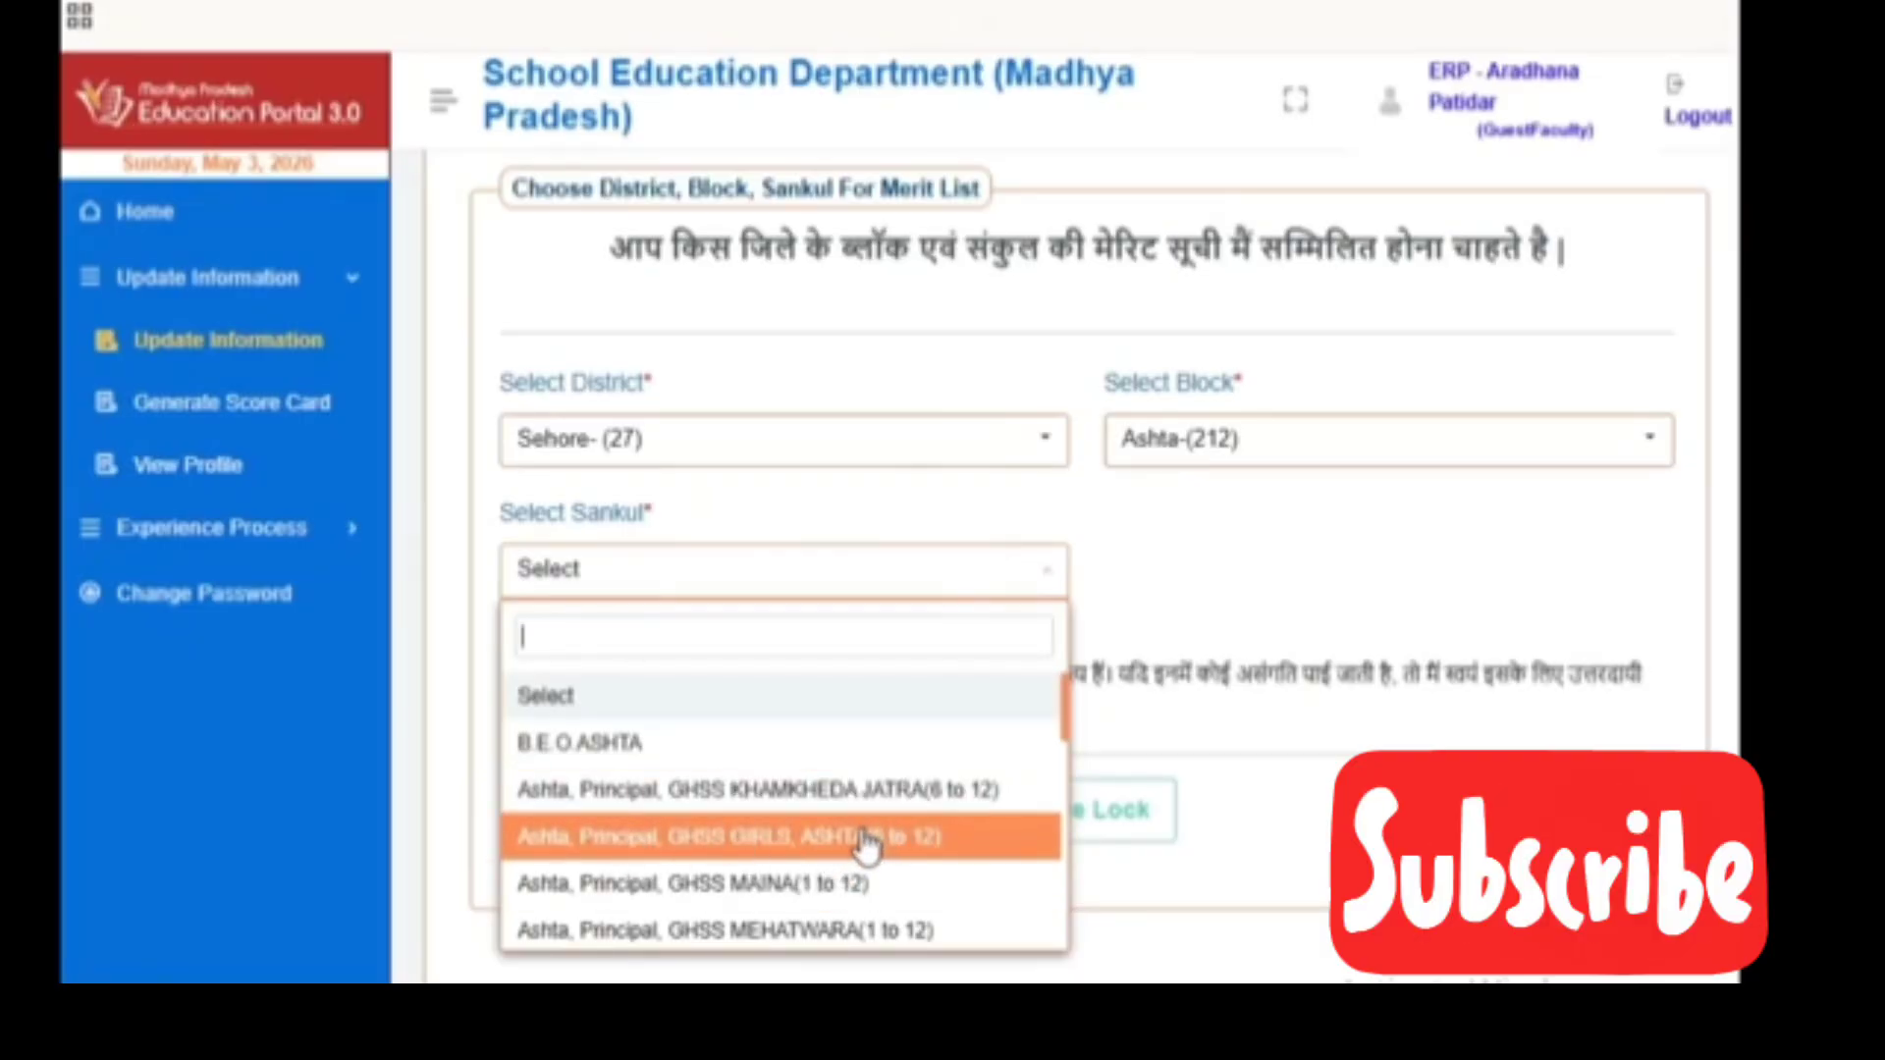
scroll(824, 835, down, 5)
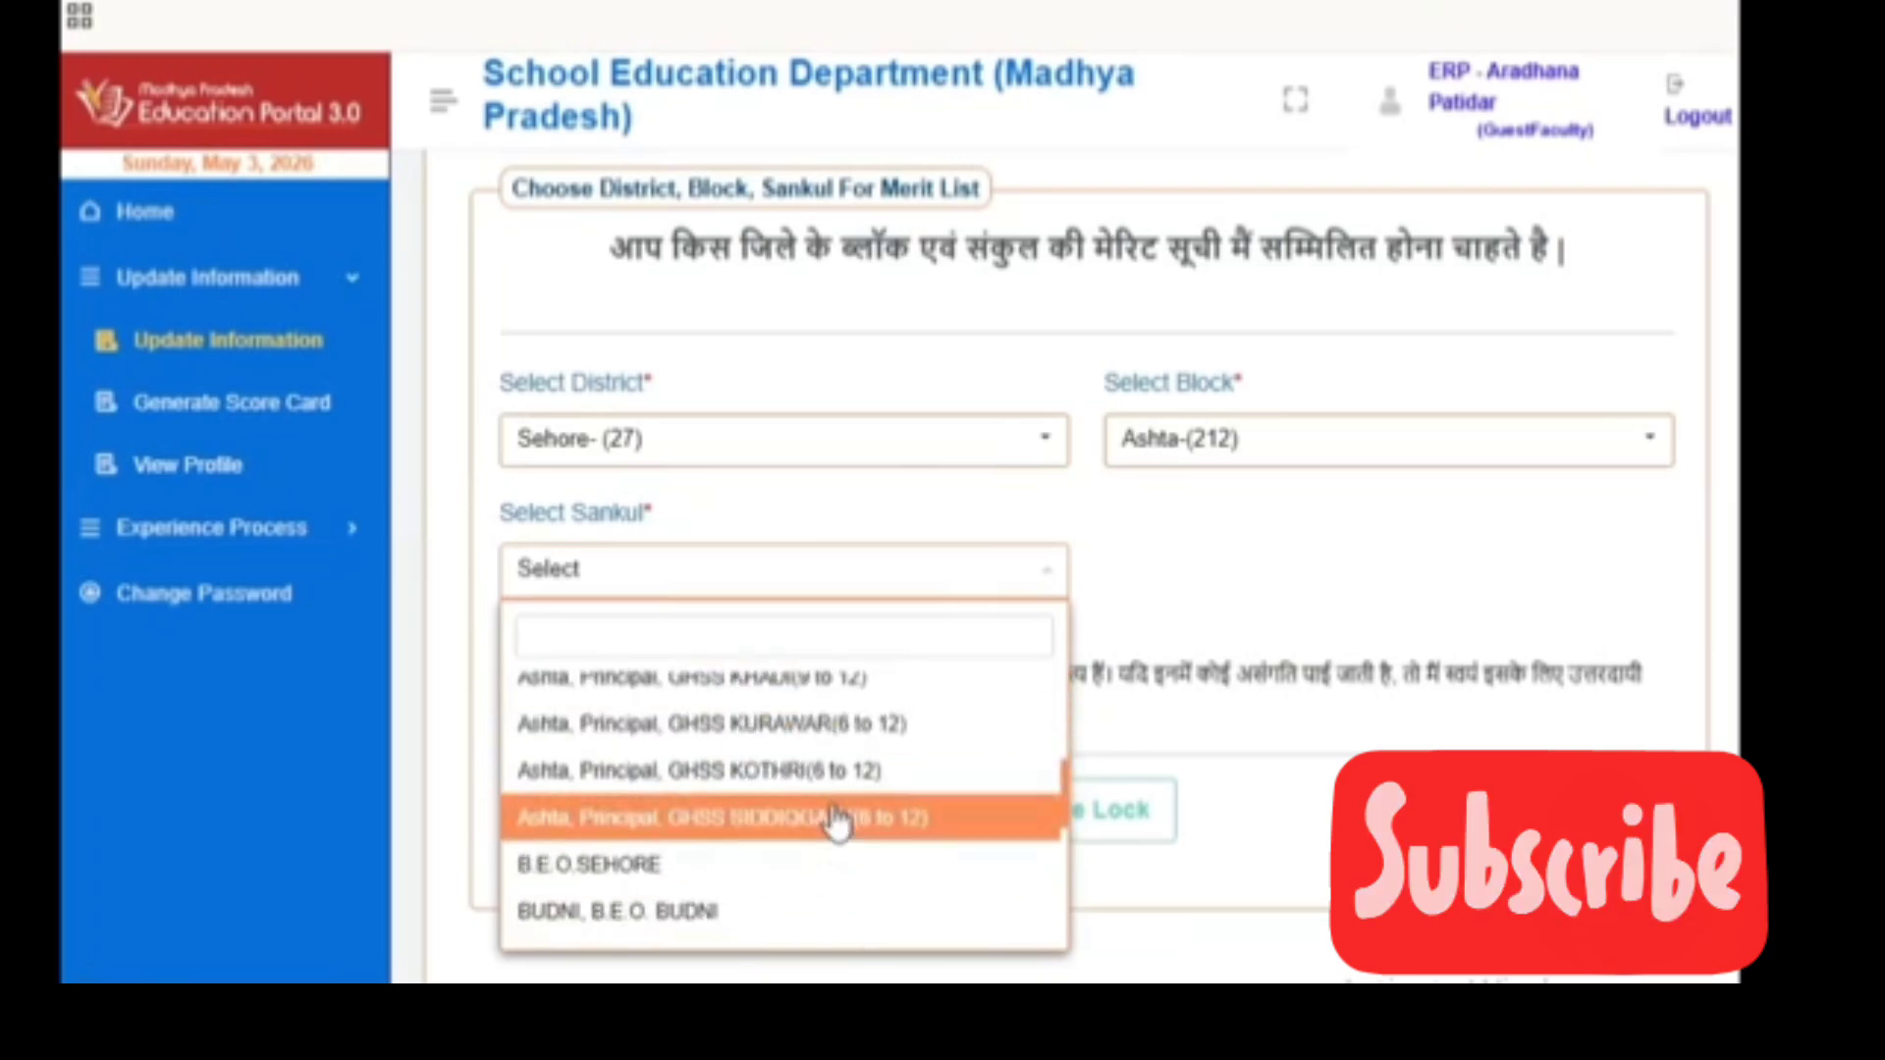
scroll(844, 824, up, 5)
scroll(851, 830, down, 5)
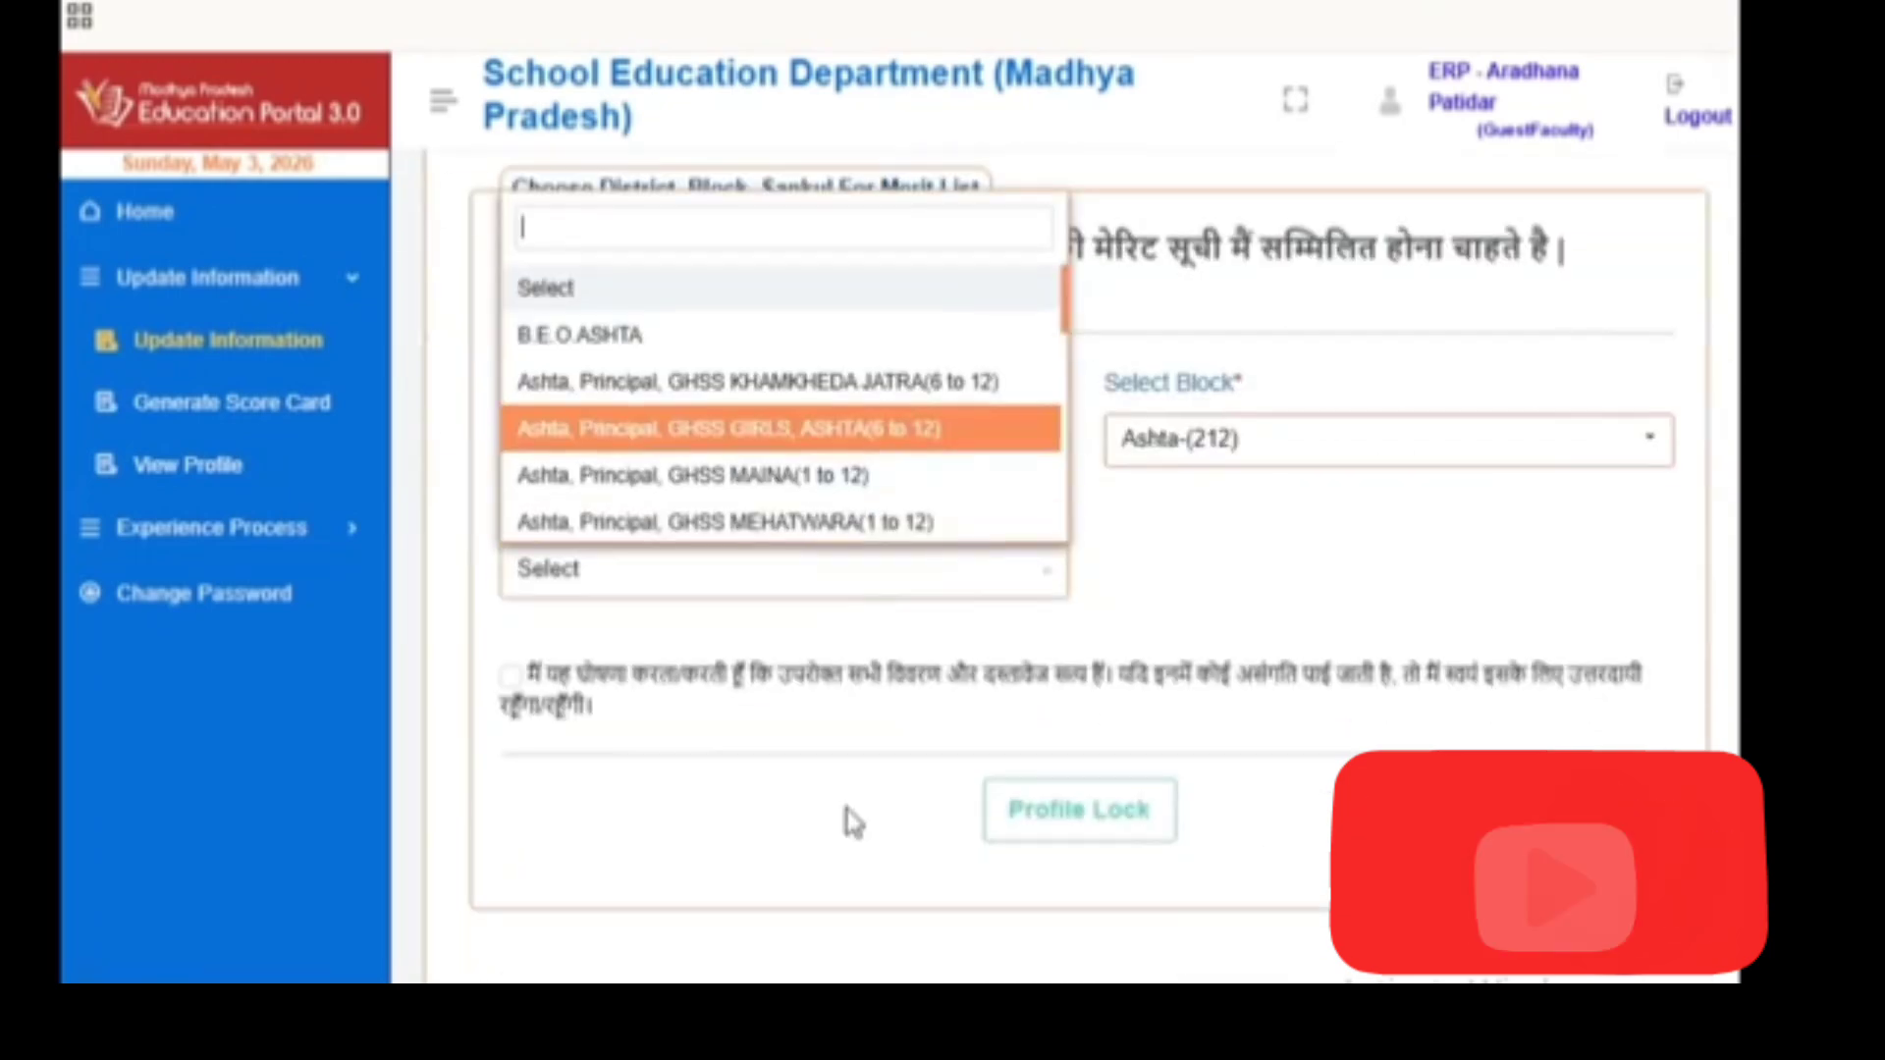
scroll(888, 471, down, 5)
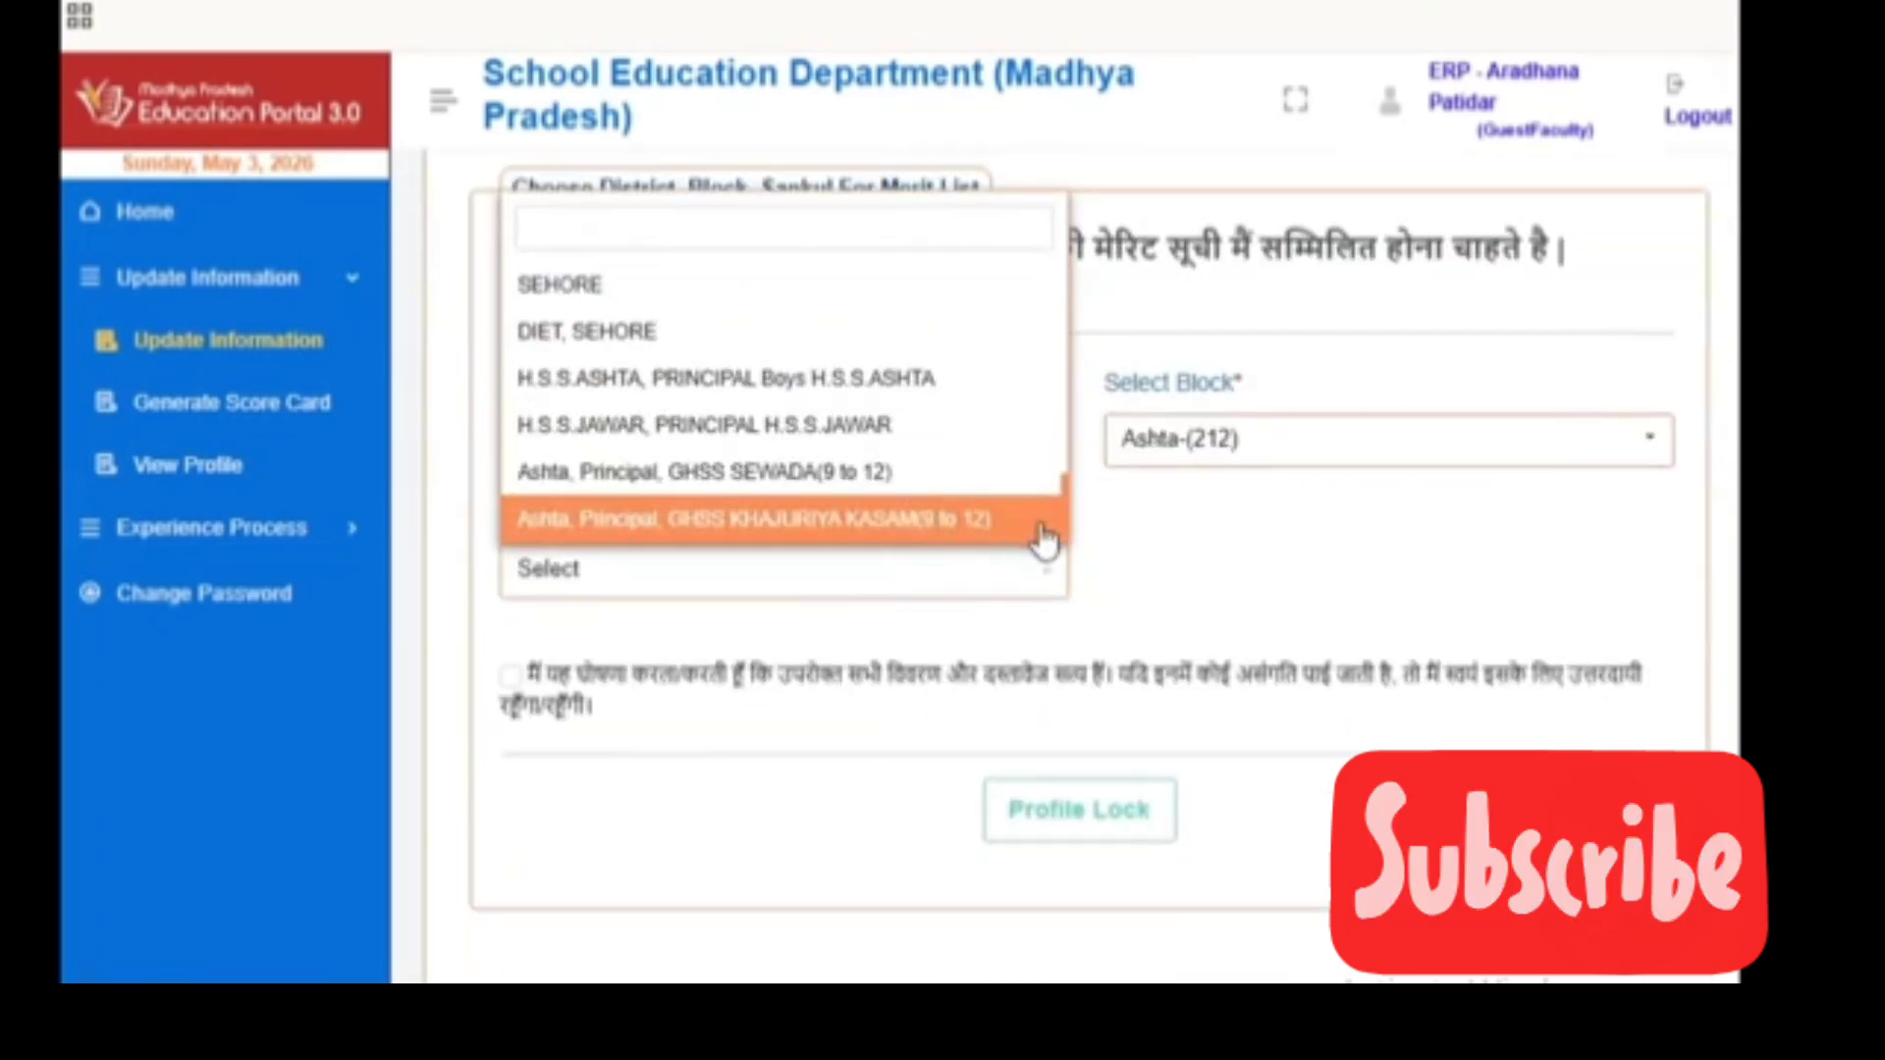
click(660, 385)
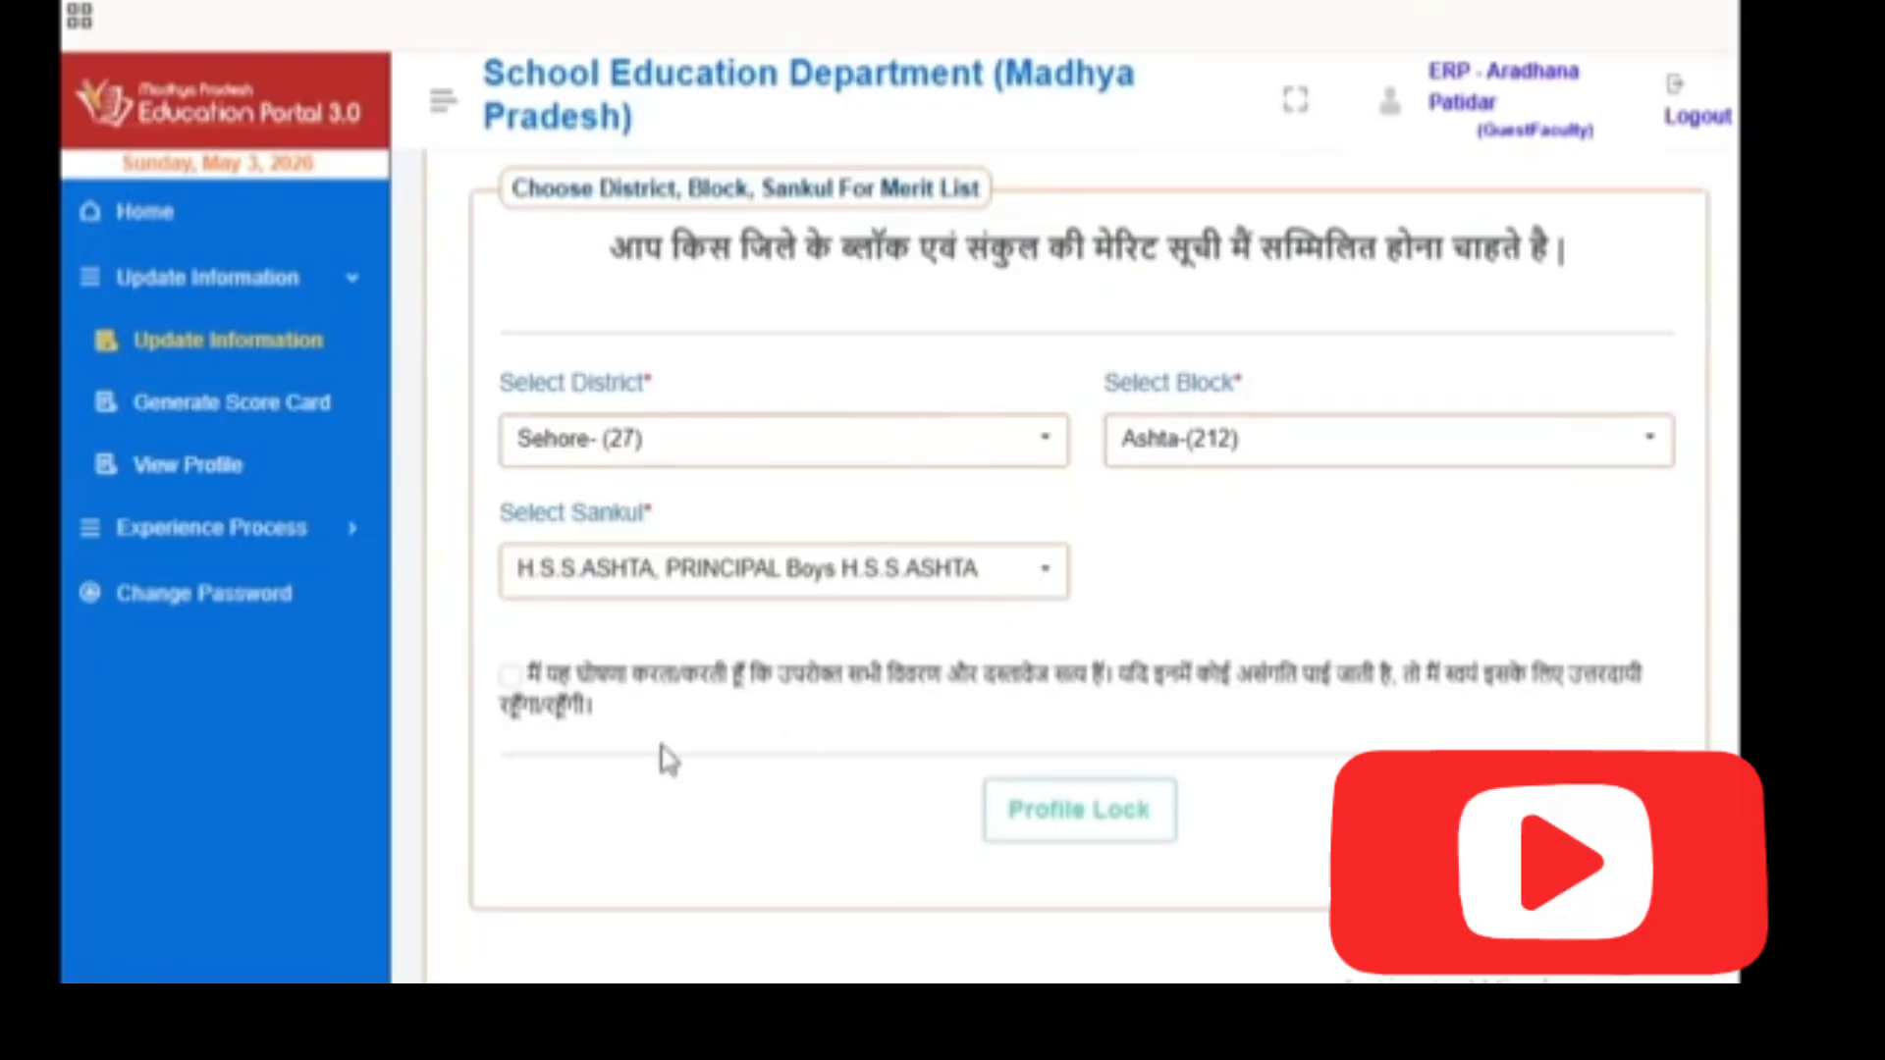
Accept the declaration that all details and documents are true, and confirm locking the profile
click(510, 676)
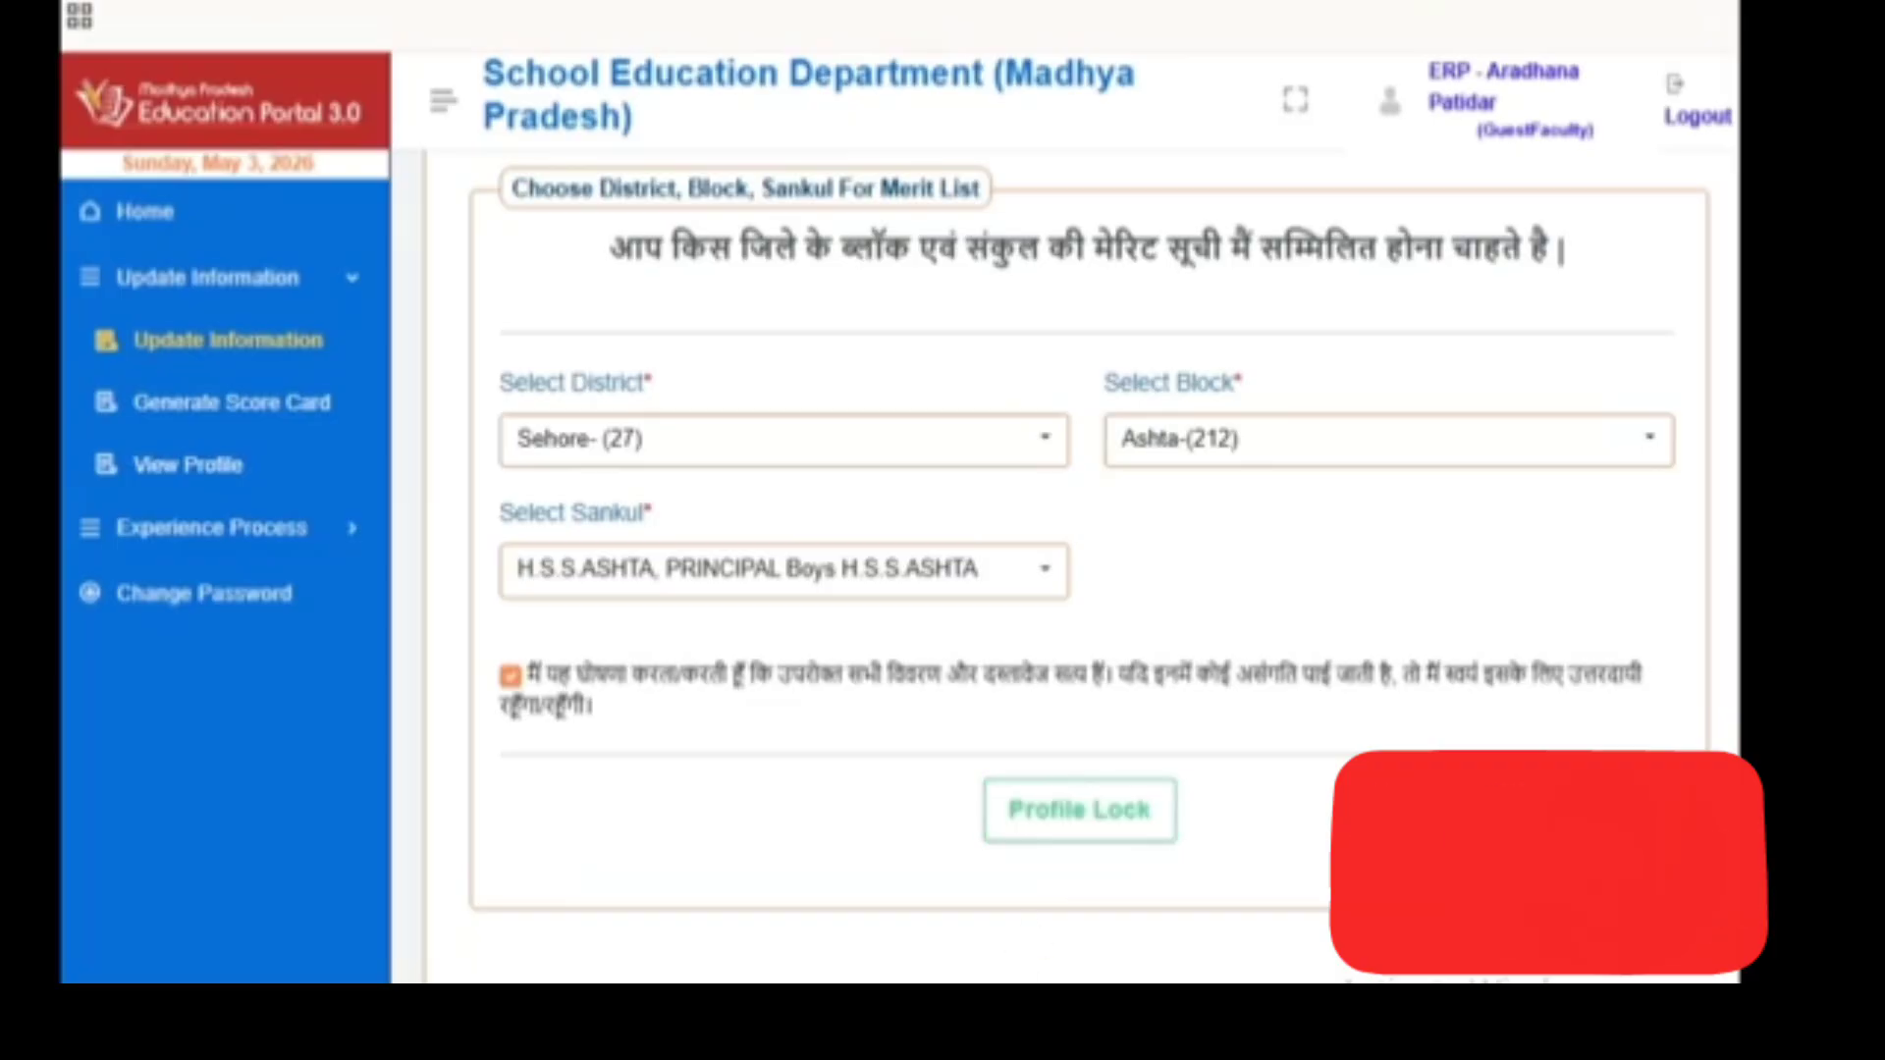
click(1075, 813)
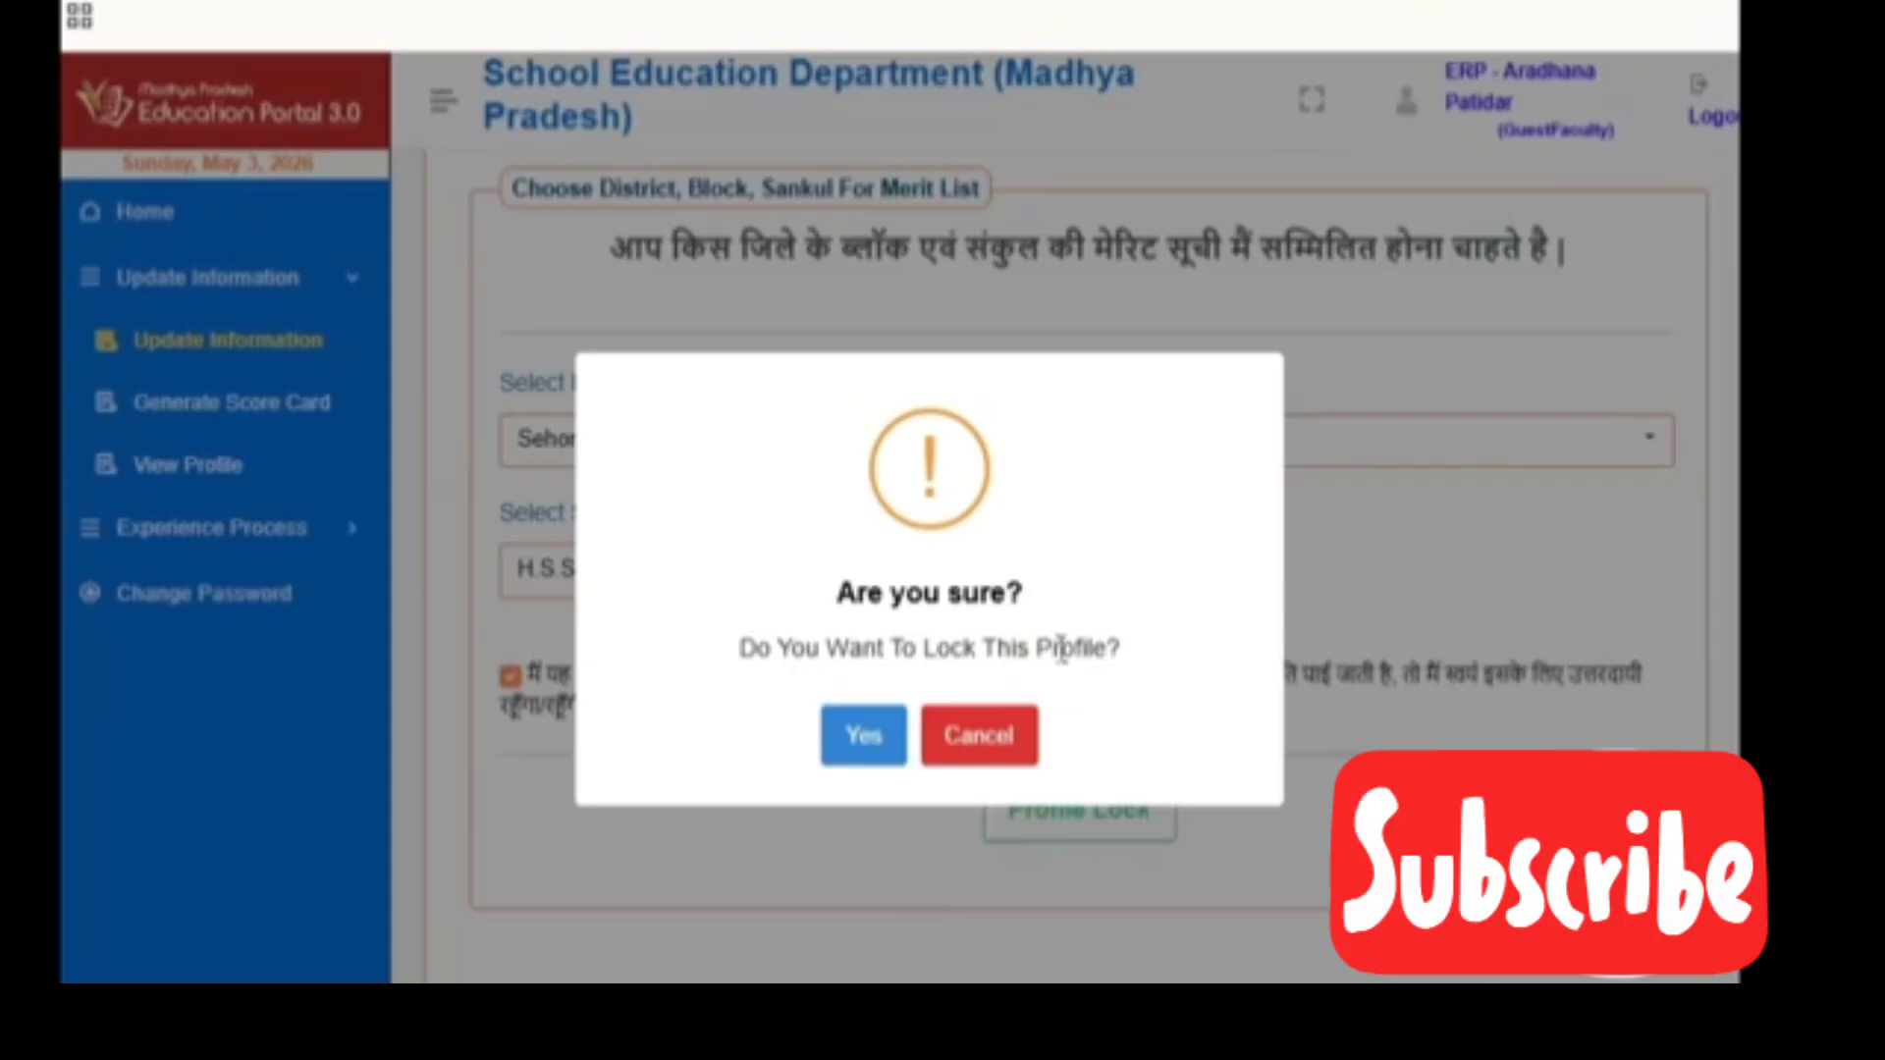
click(874, 758)
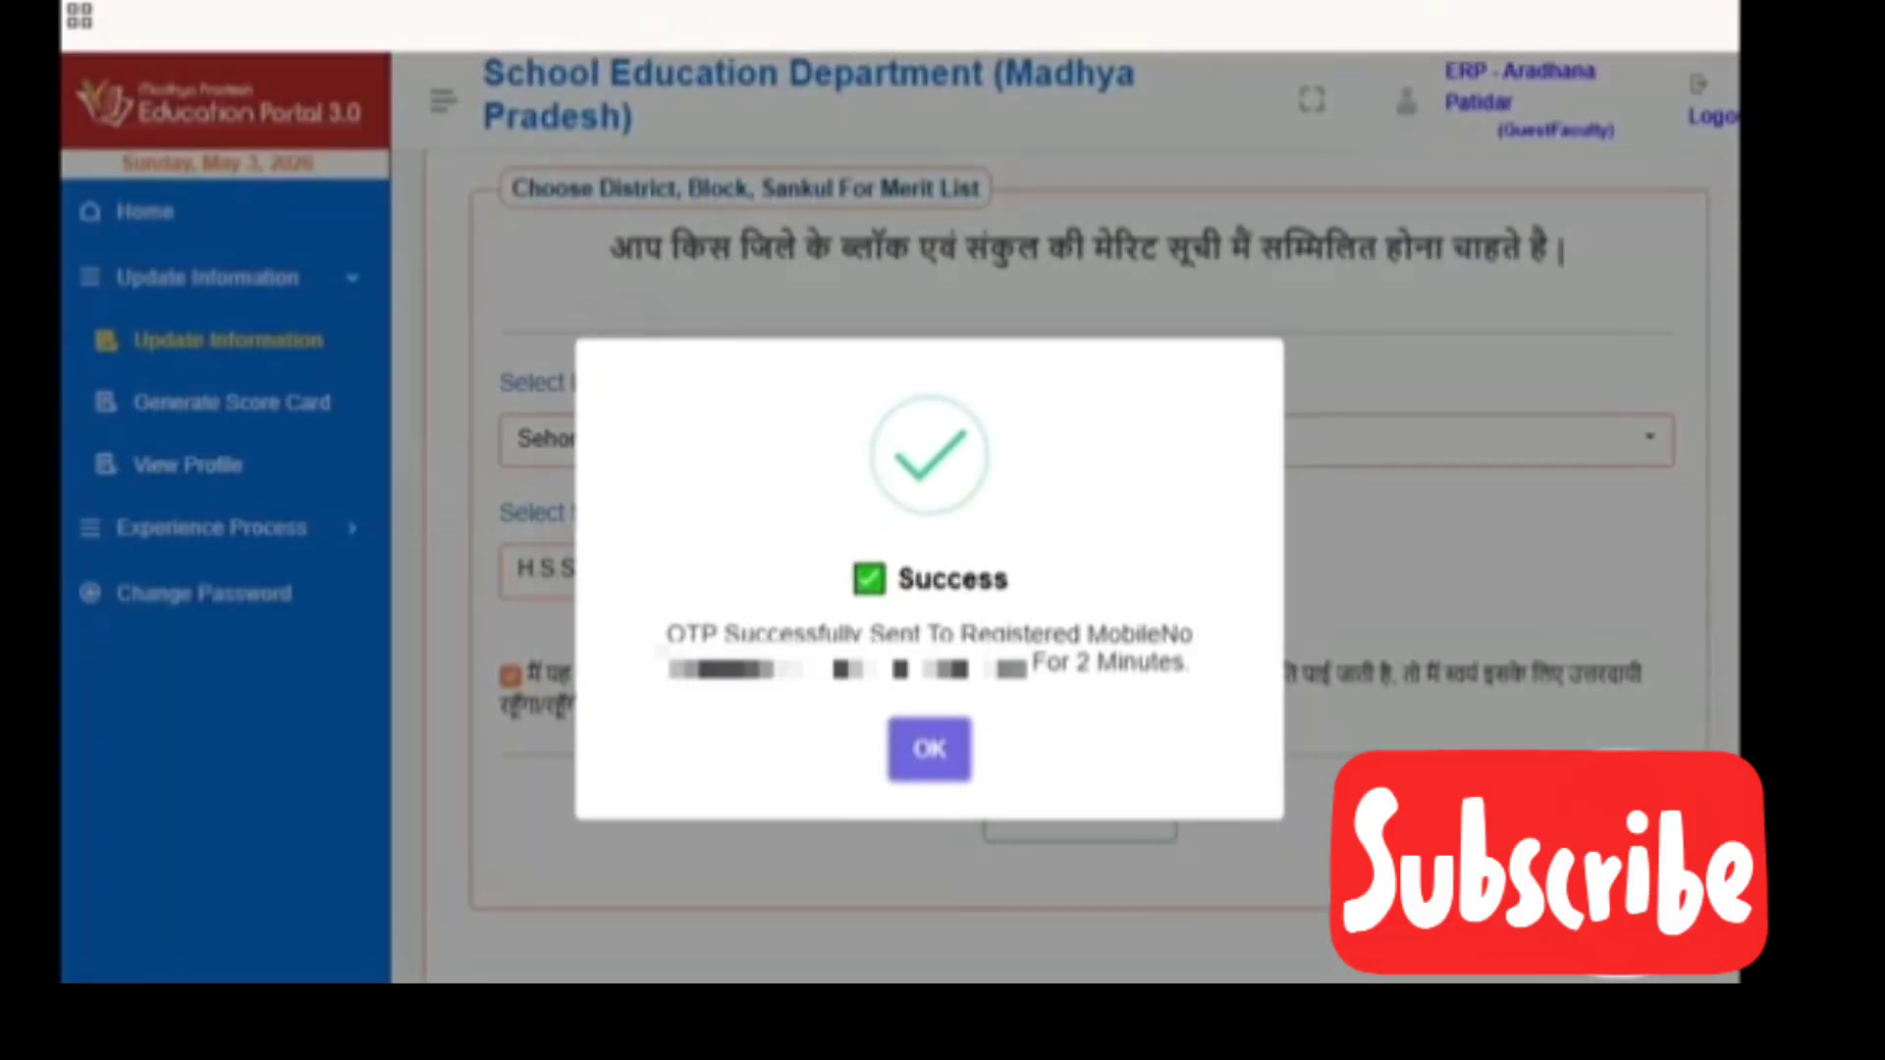
Read the OTP notice, enter and verify the OTP sent to the registered mobile number, and look through the profile summary
drag(668, 633, 1161, 633)
drag(689, 661, 789, 663)
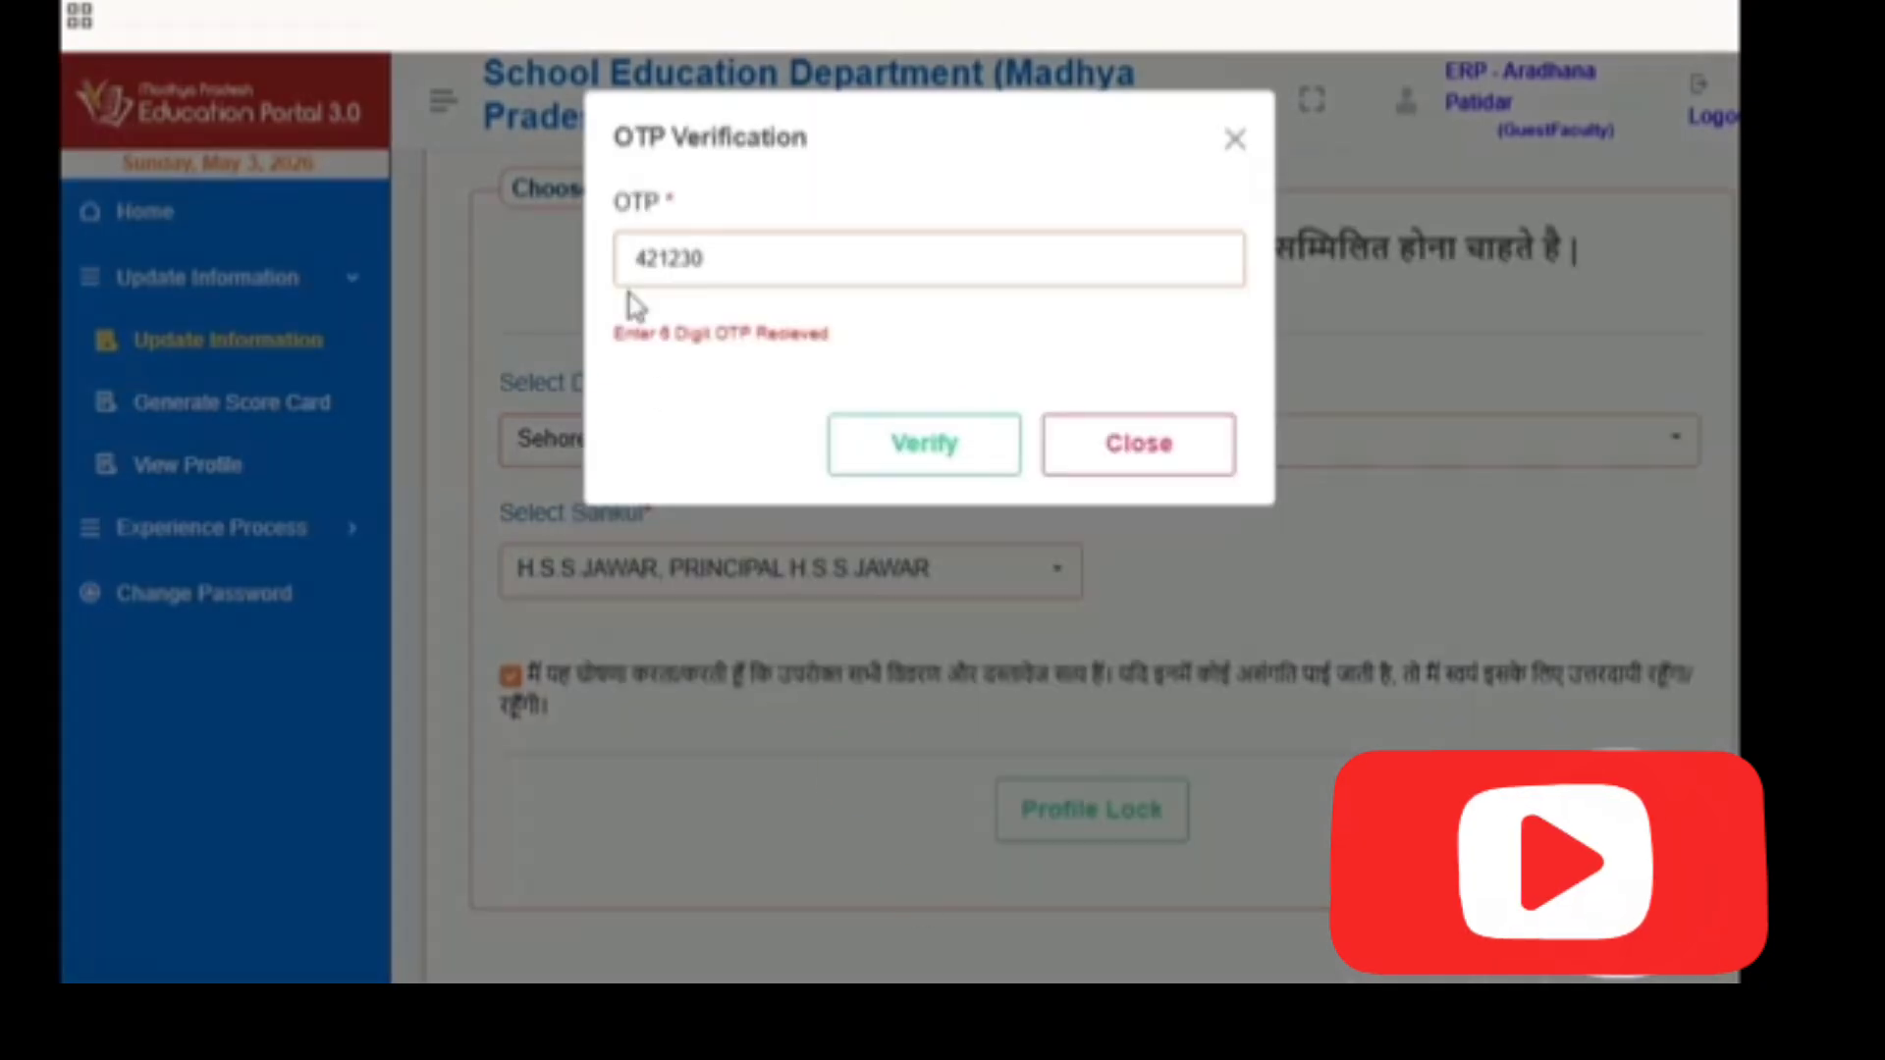
click(938, 459)
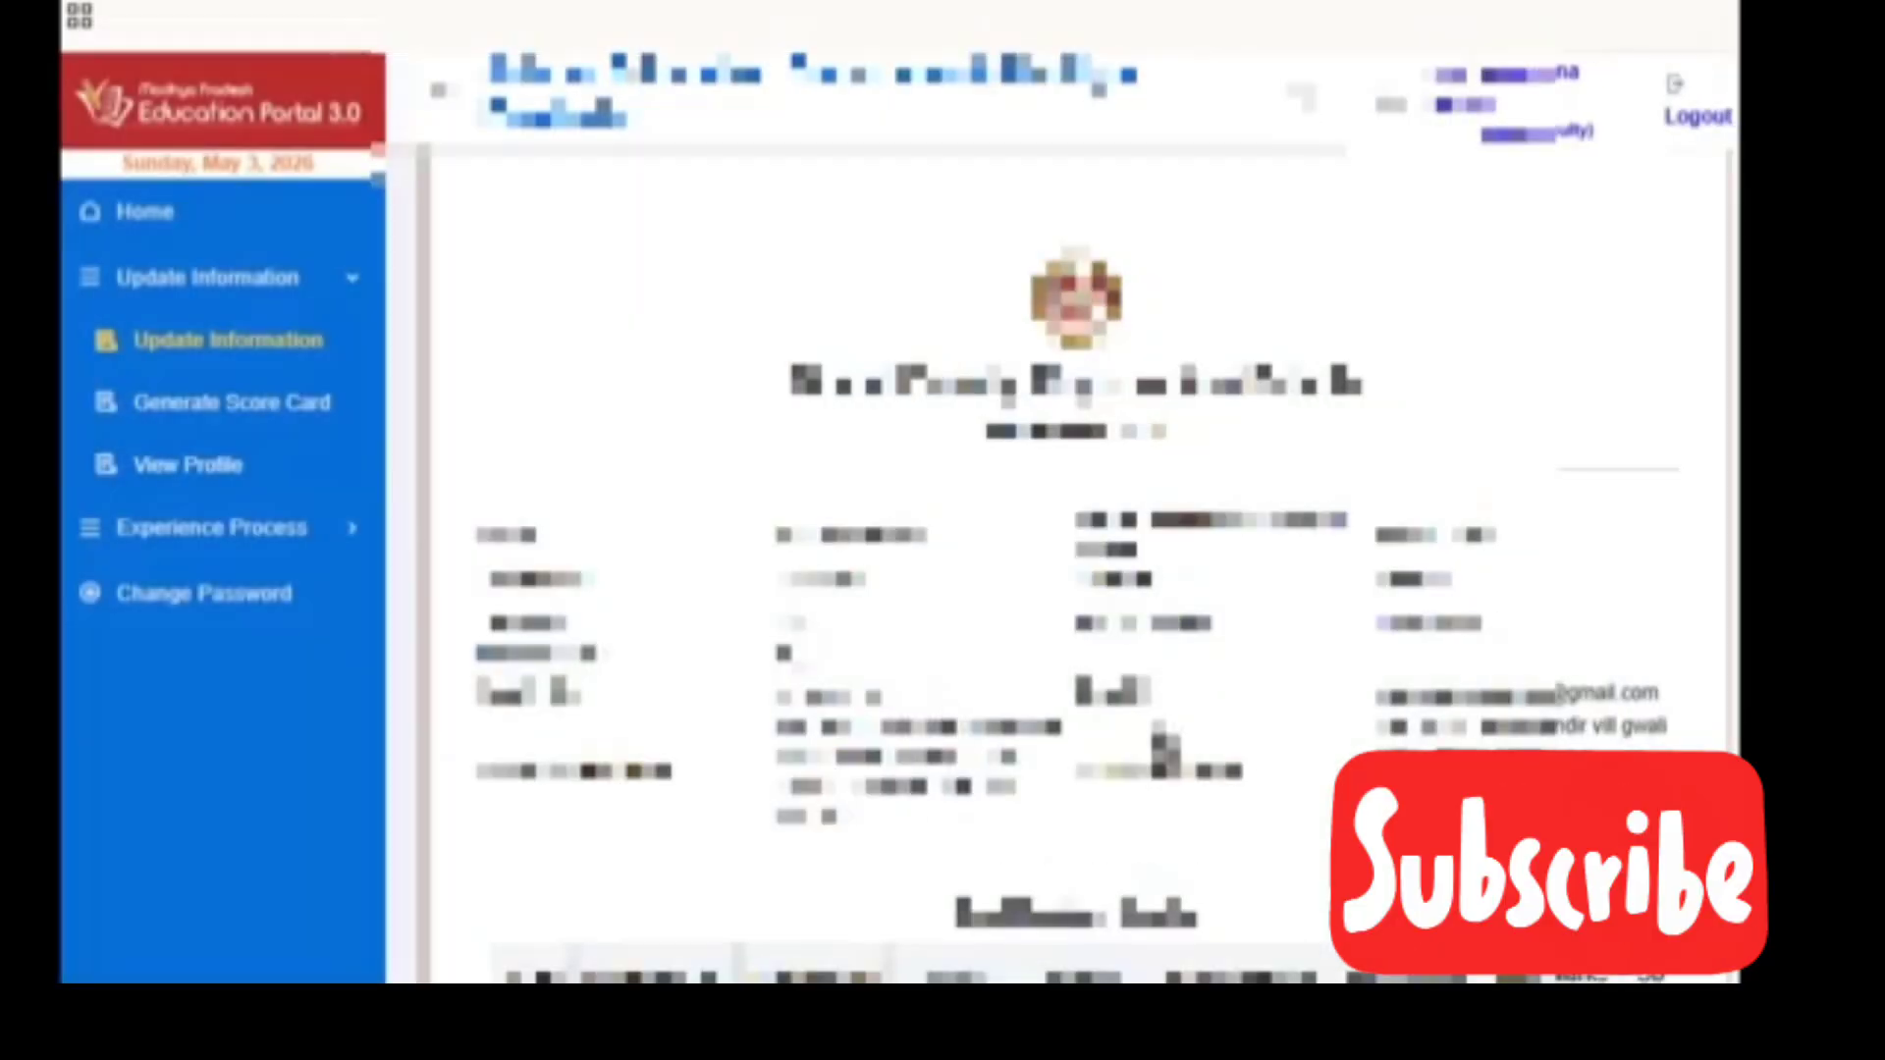
scroll(1075, 589, down, 15)
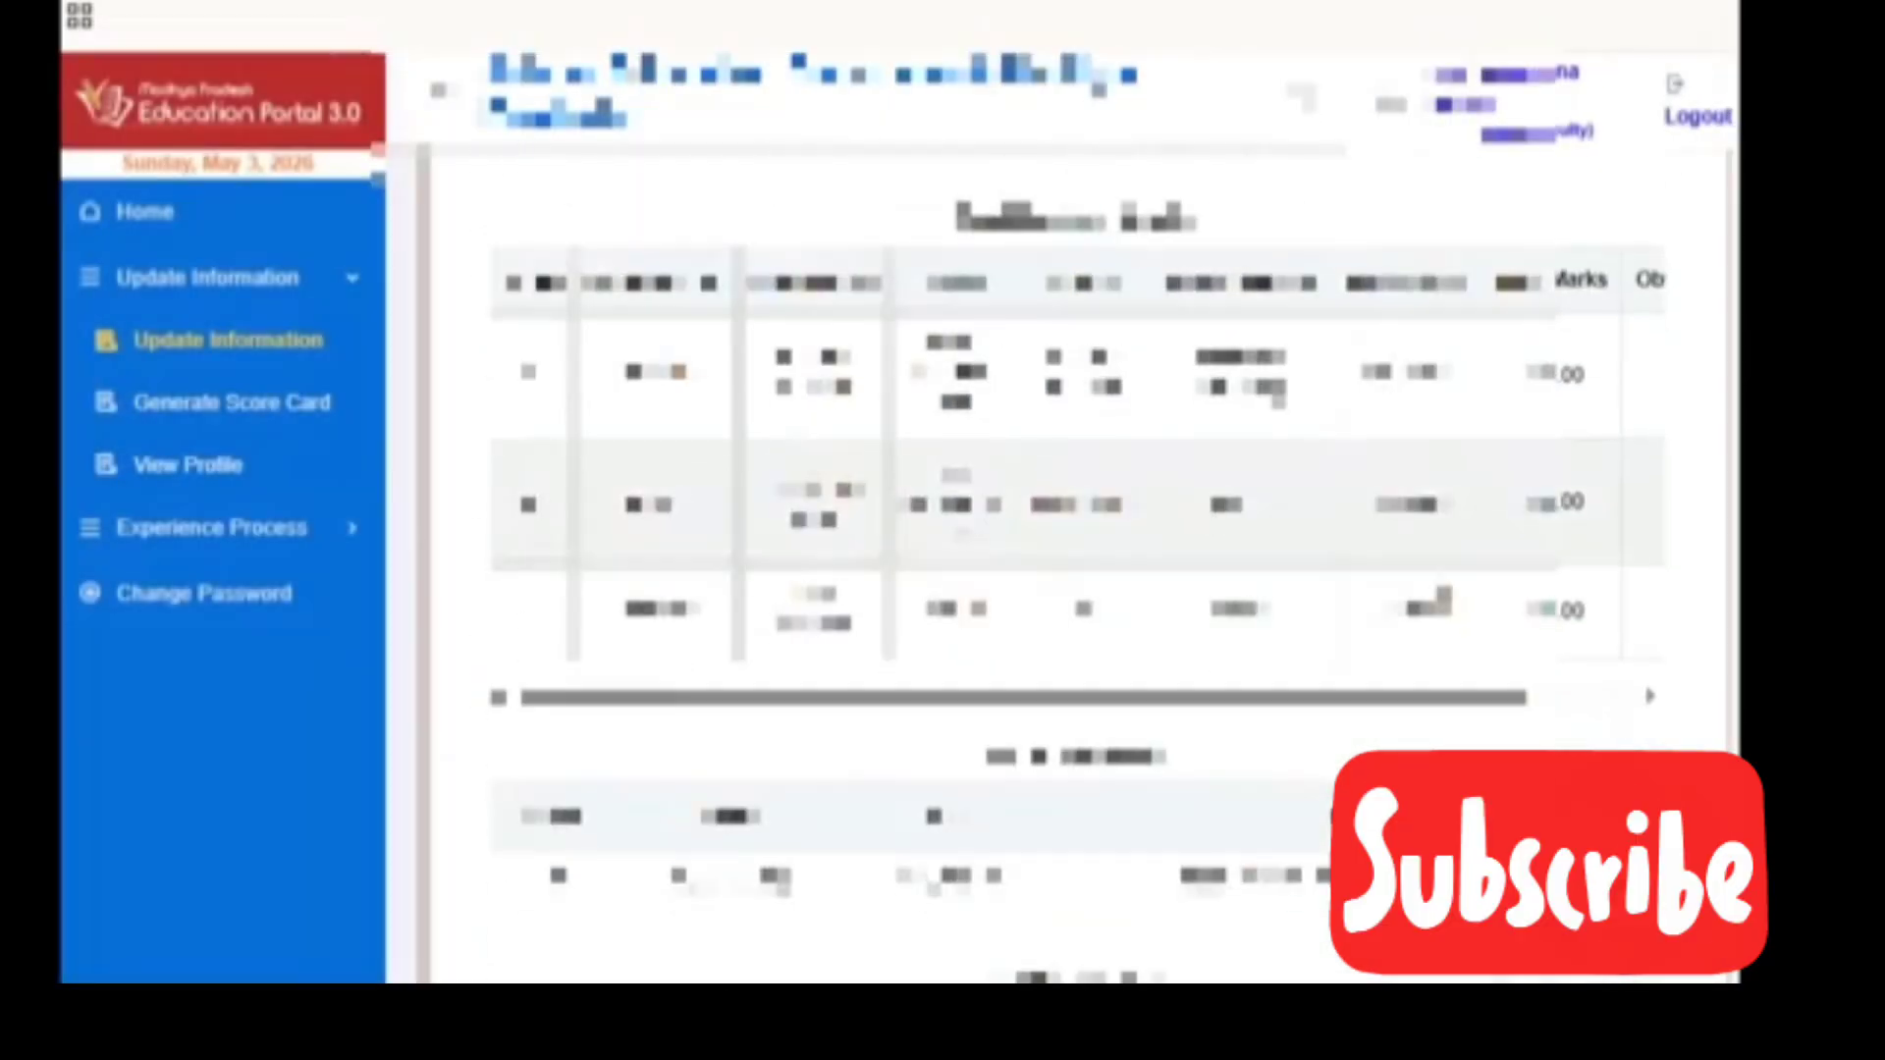